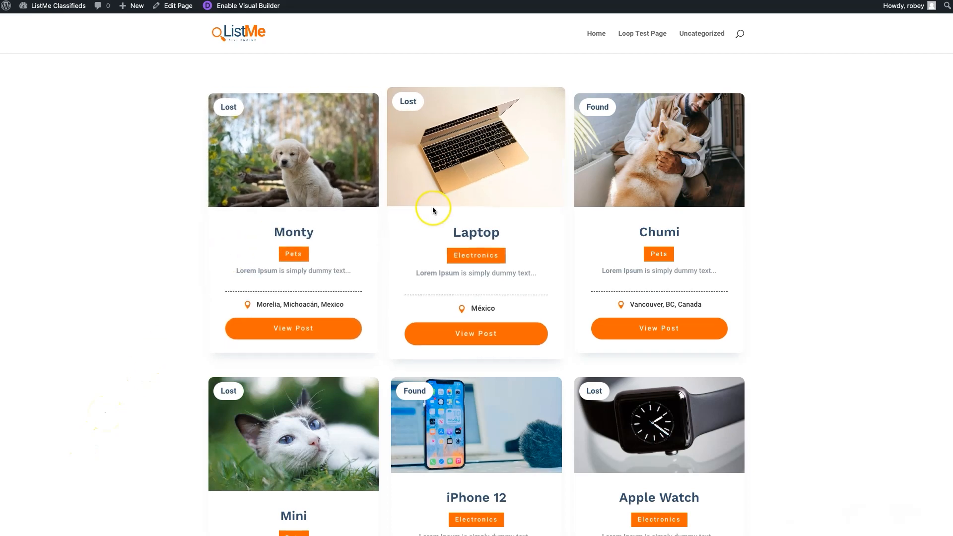
Move the Loop Test Page to the trash from the site's list of pages
scroll(656, 278, down, 13)
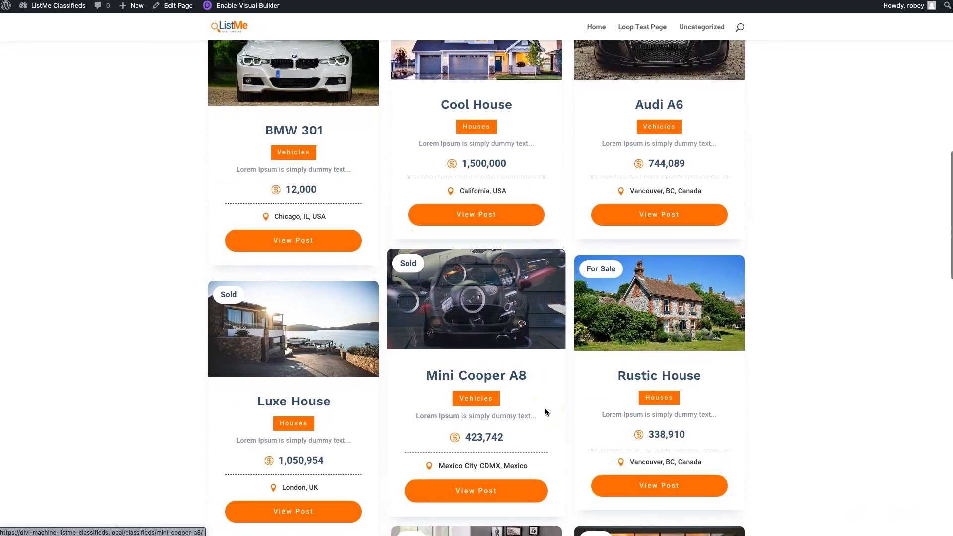
scroll(545, 412, up, 10)
scroll(545, 412, up, 3)
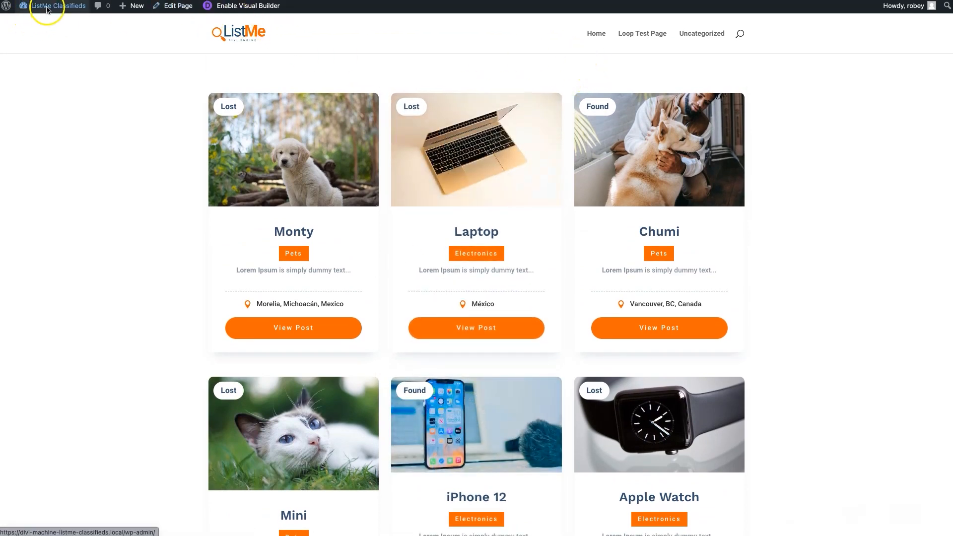
mouse_move(46, 7)
click(43, 28)
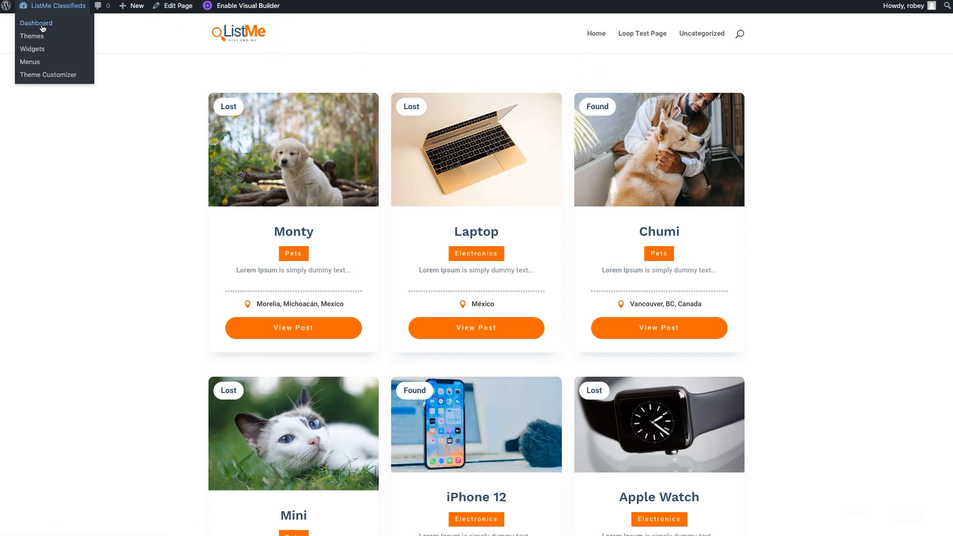
click(42, 27)
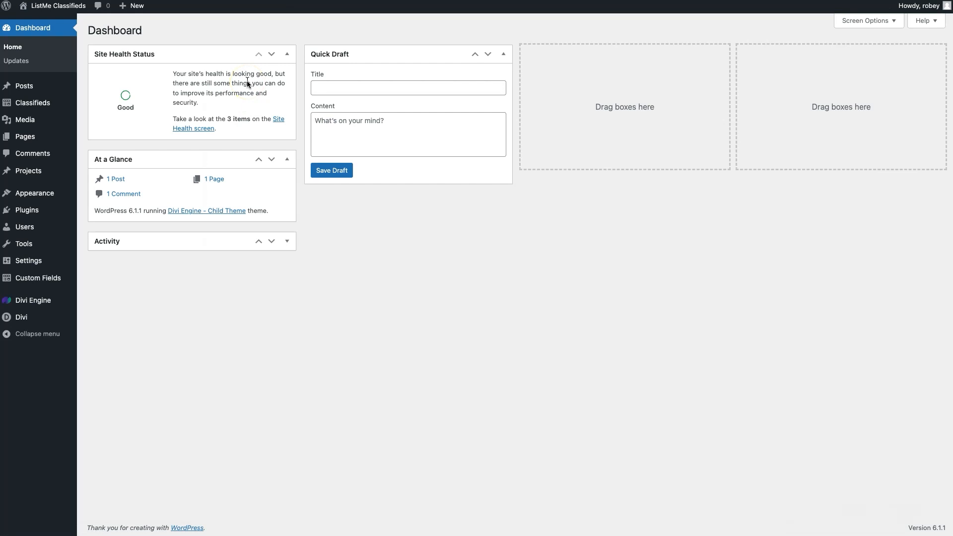
click(26, 138)
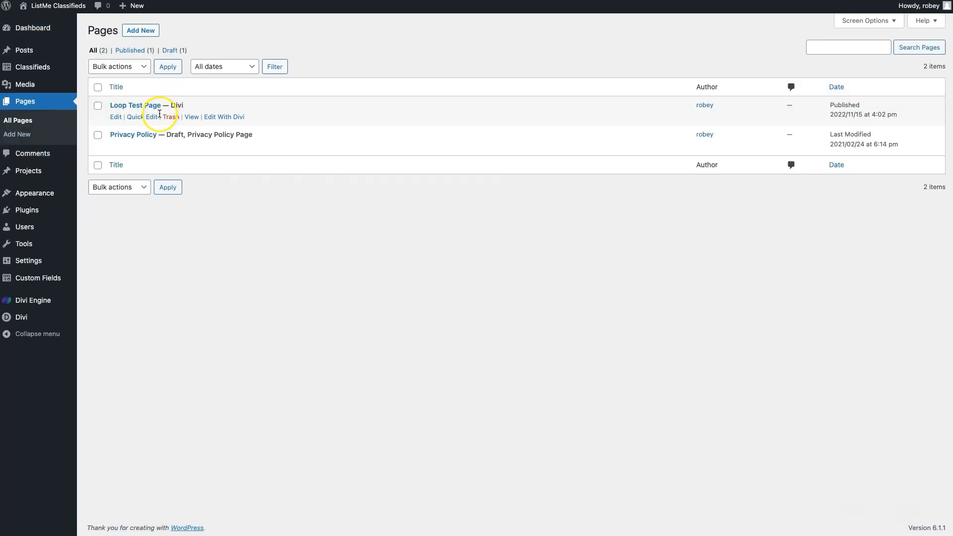
click(171, 117)
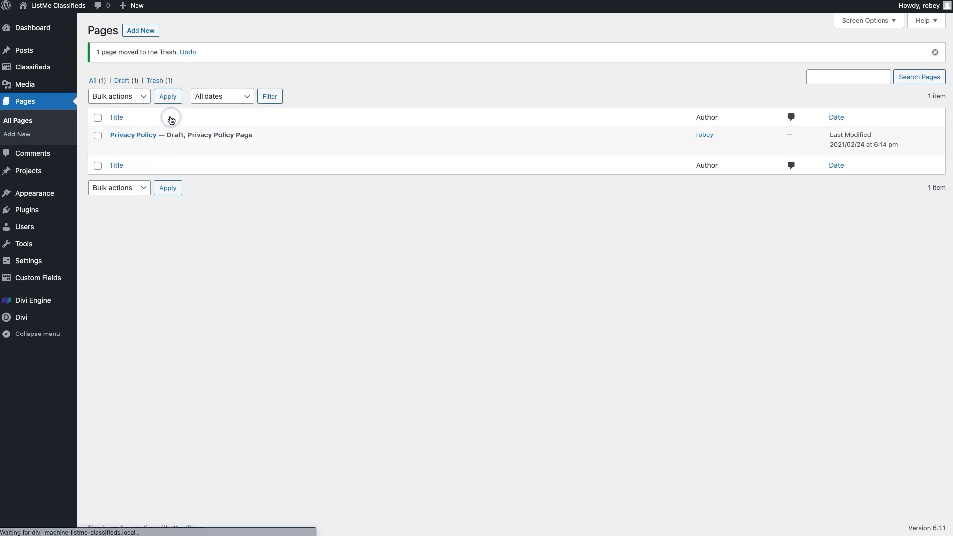
Add a new page to the site and choose the Divi Builder for its layout
click(153, 33)
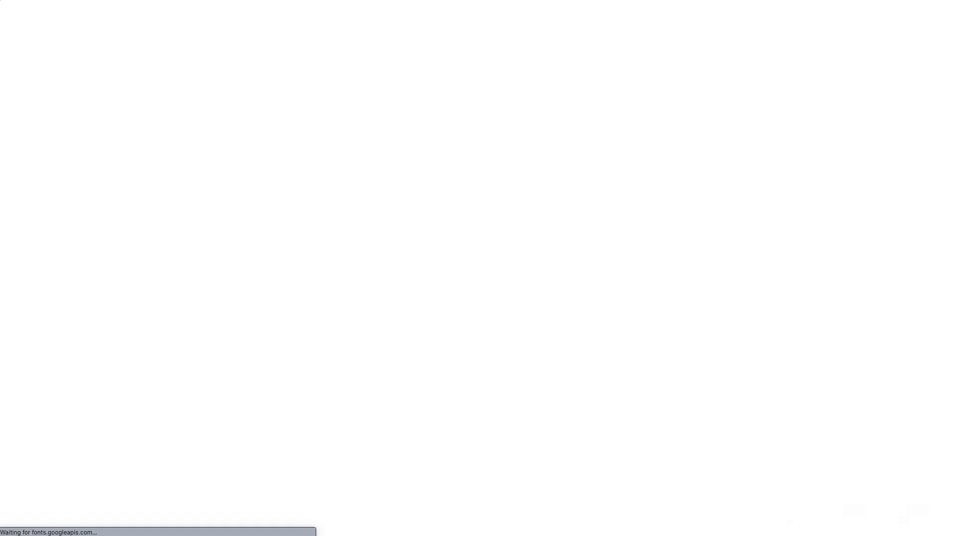
click(671, 77)
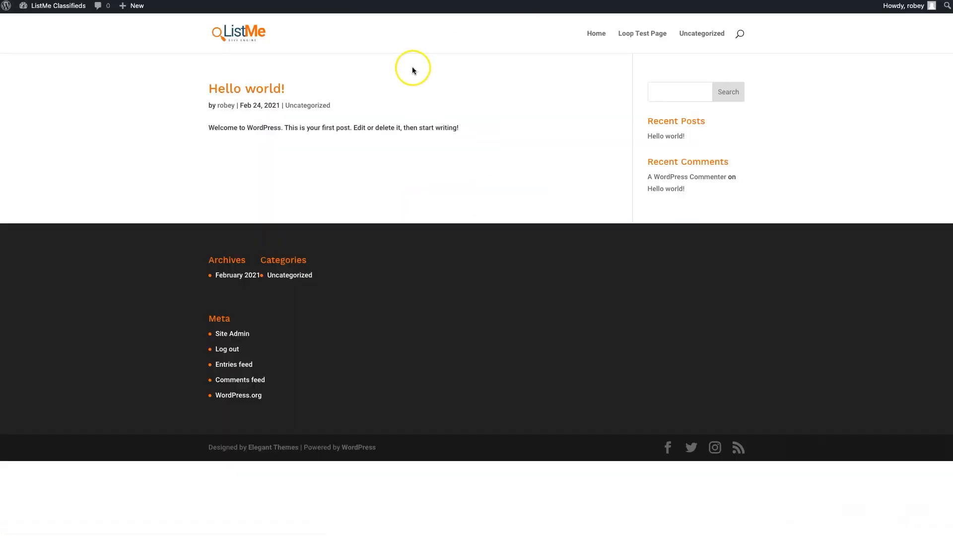
click(397, 202)
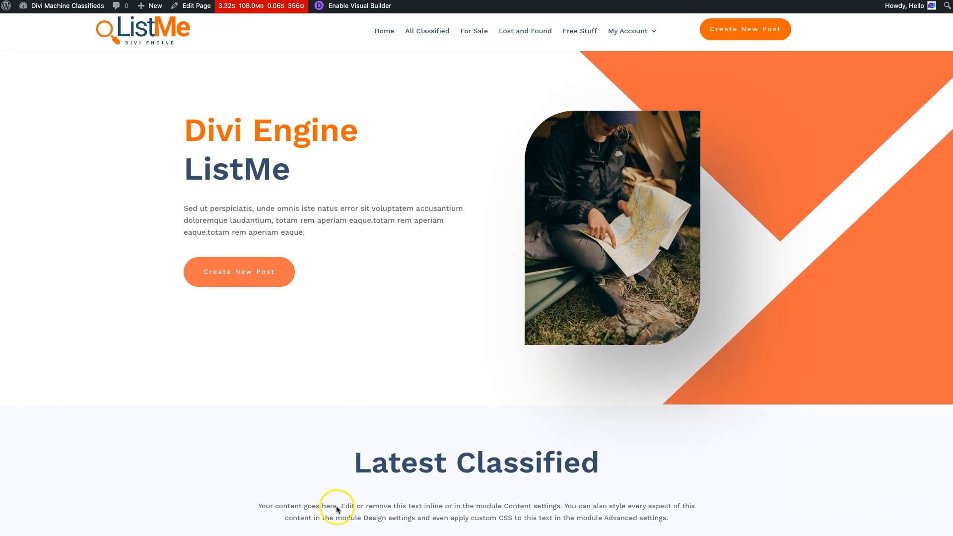
scroll(677, 288, down, 15)
scroll(677, 288, up, 15)
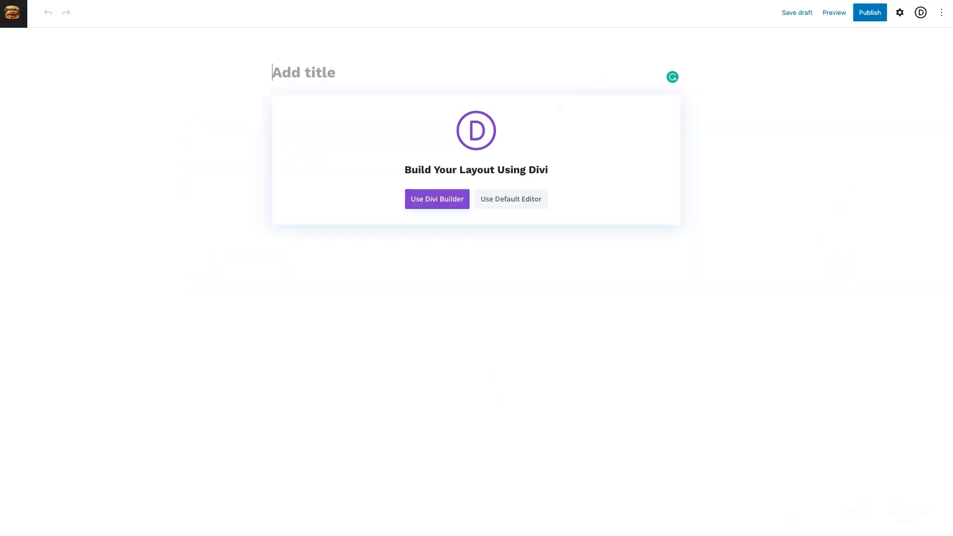
click(456, 209)
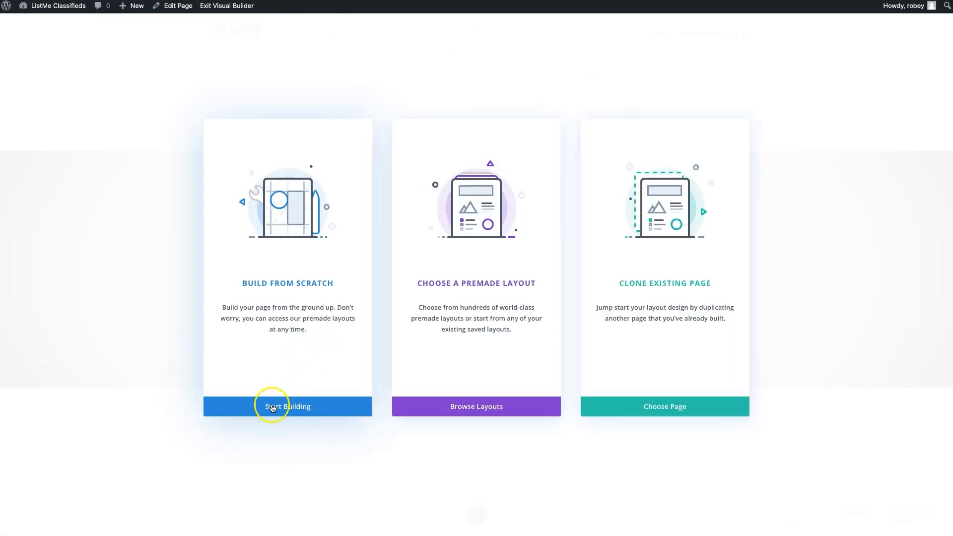
Start the blank page layout with a row of two equal columns, leaving both columns without a module
click(268, 405)
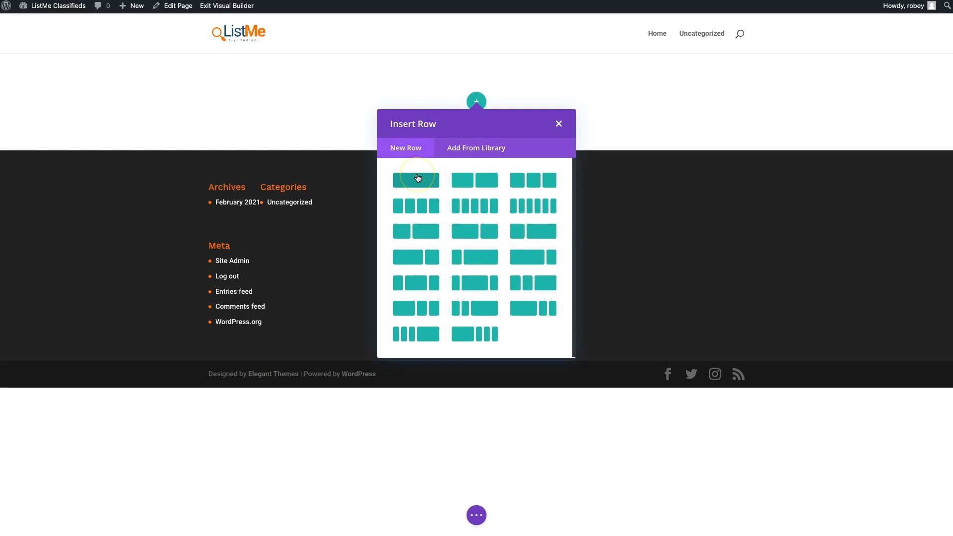
click(464, 187)
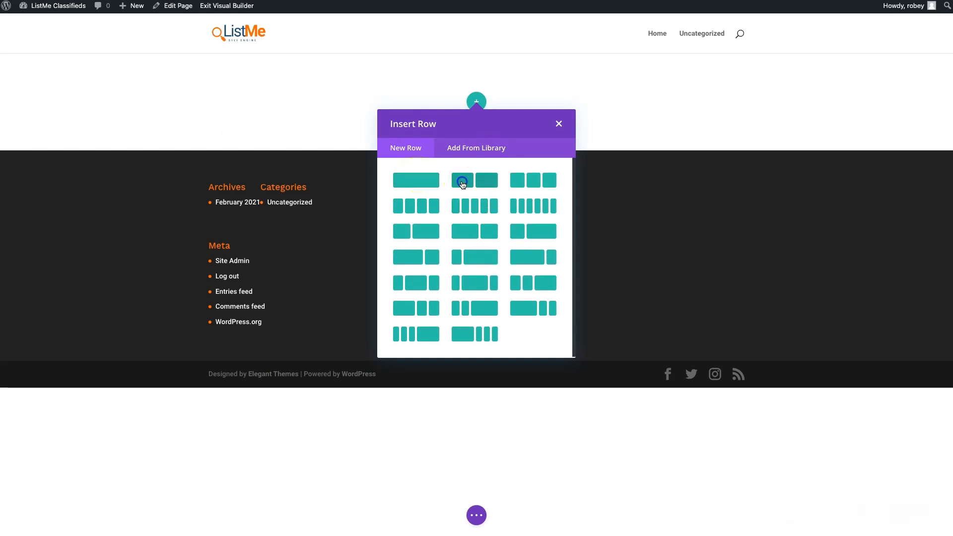
click(413, 125)
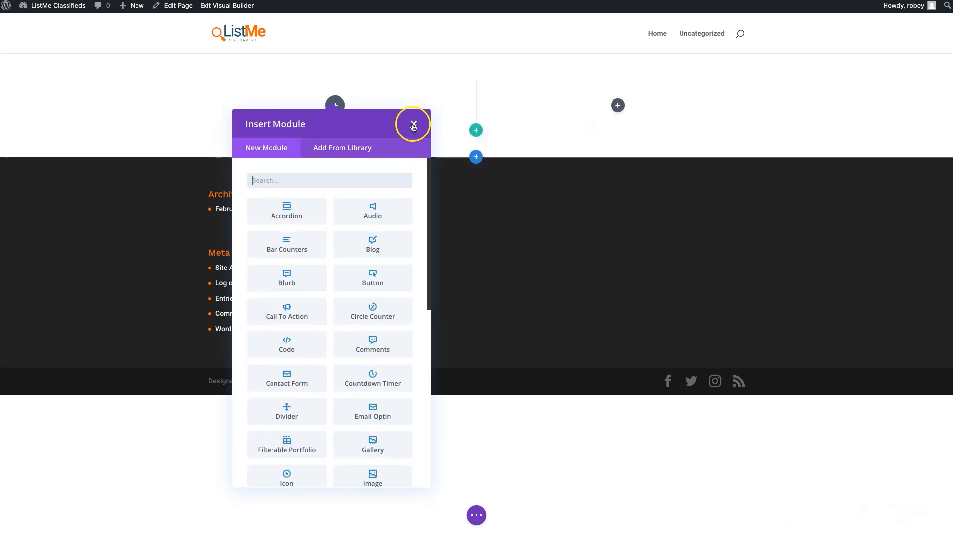
Set the page title to "Landing Page" in the page settings and publish the page
click(476, 514)
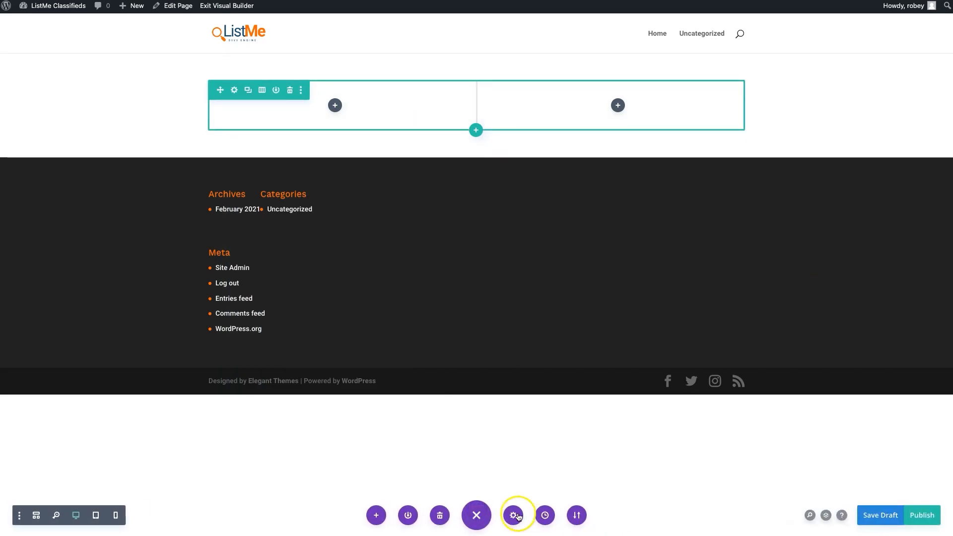
click(514, 515)
click(816, 176)
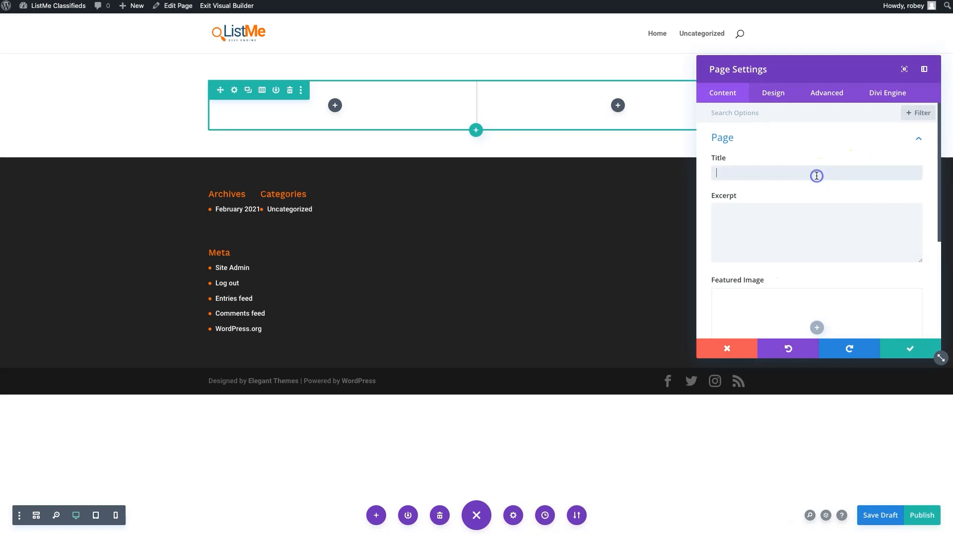
text(Landing Pahe)
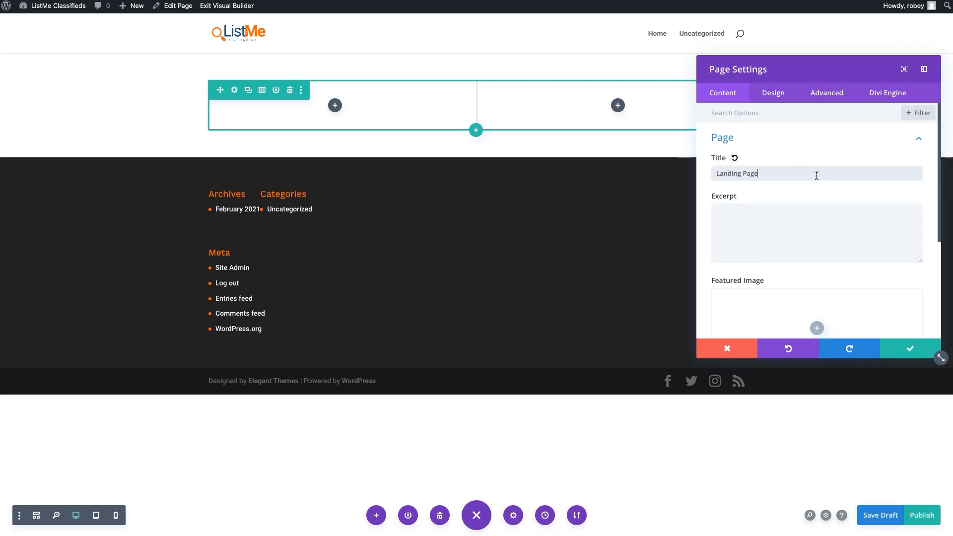
scroll(908, 319, down, 3)
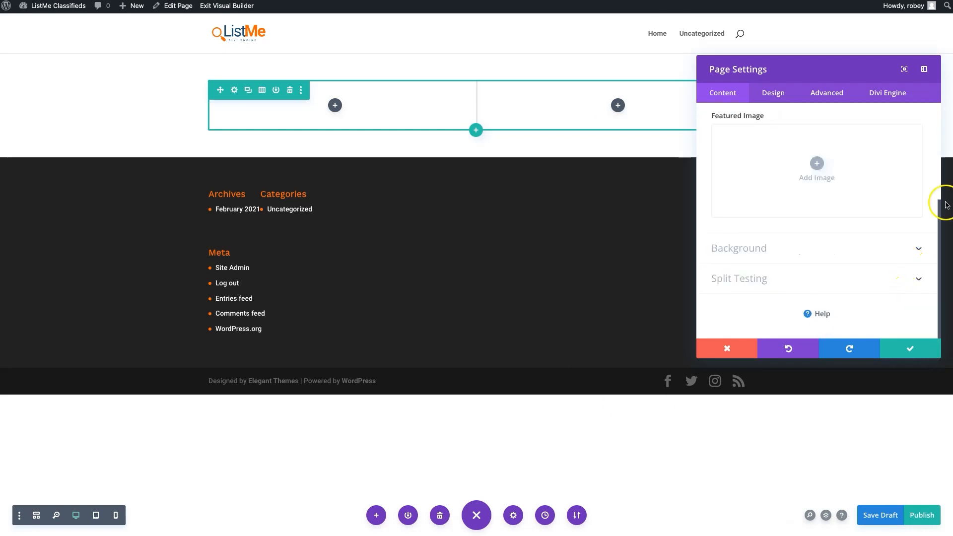
click(902, 352)
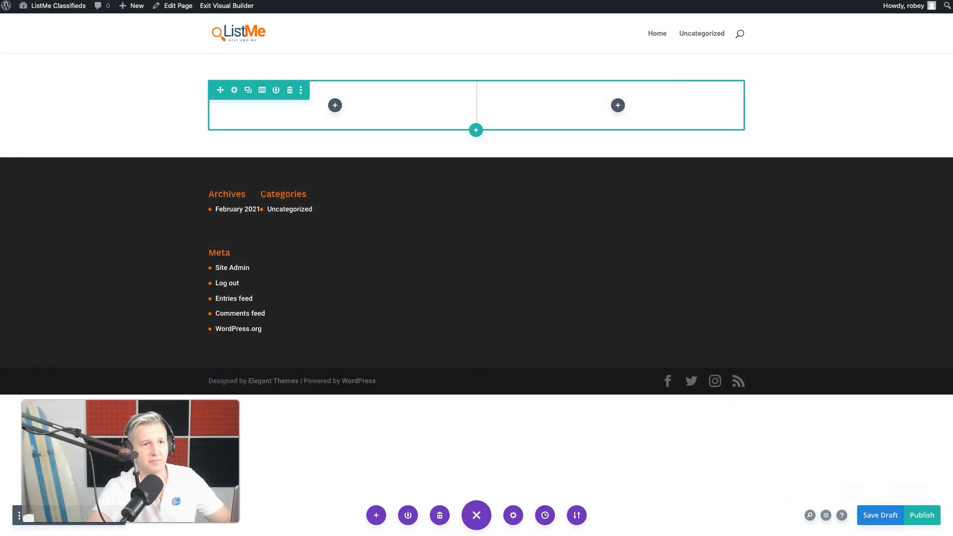
click(912, 516)
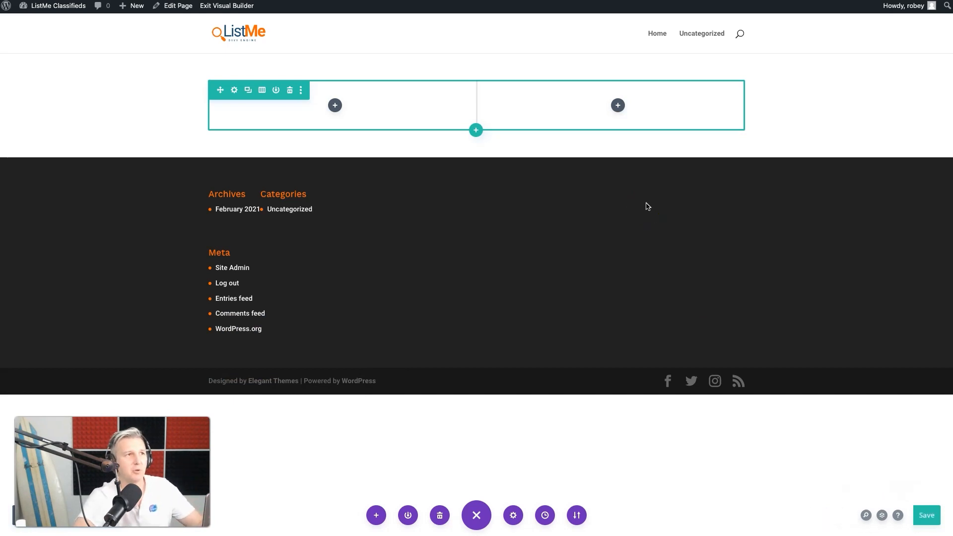
Set the site's homepage to a static page, choose Landing Page as the homepage, and save the reading settings
mouse_move(60, 7)
click(38, 23)
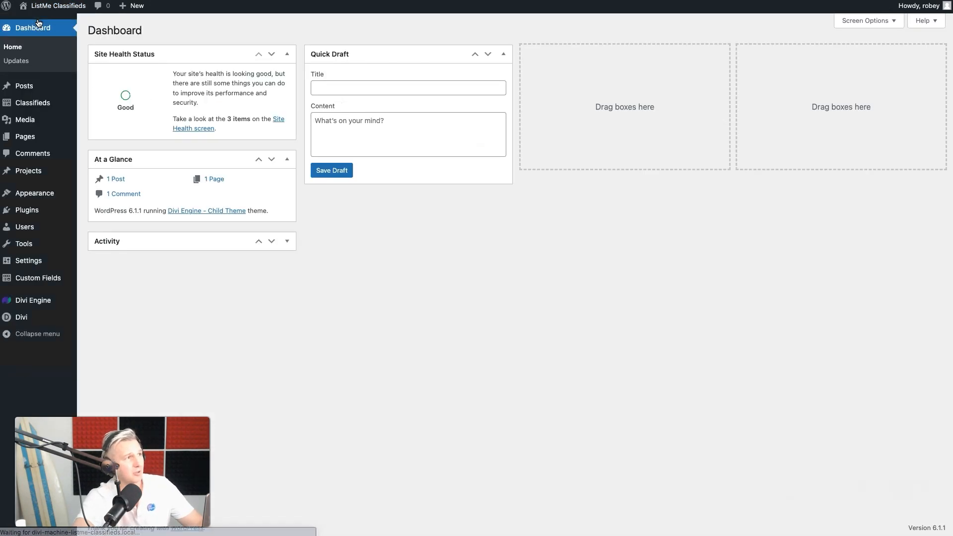
mouse_move(35, 305)
mouse_move(36, 259)
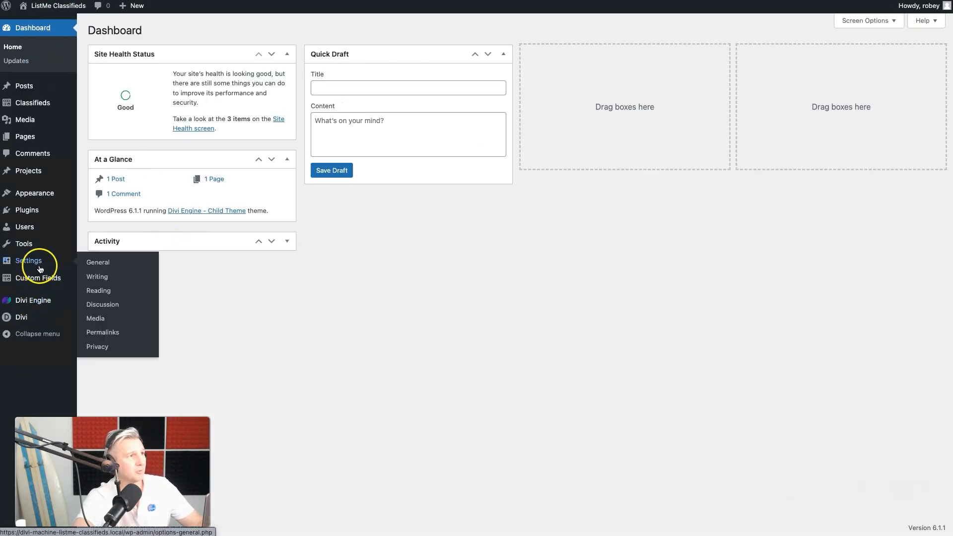
click(97, 291)
click(201, 74)
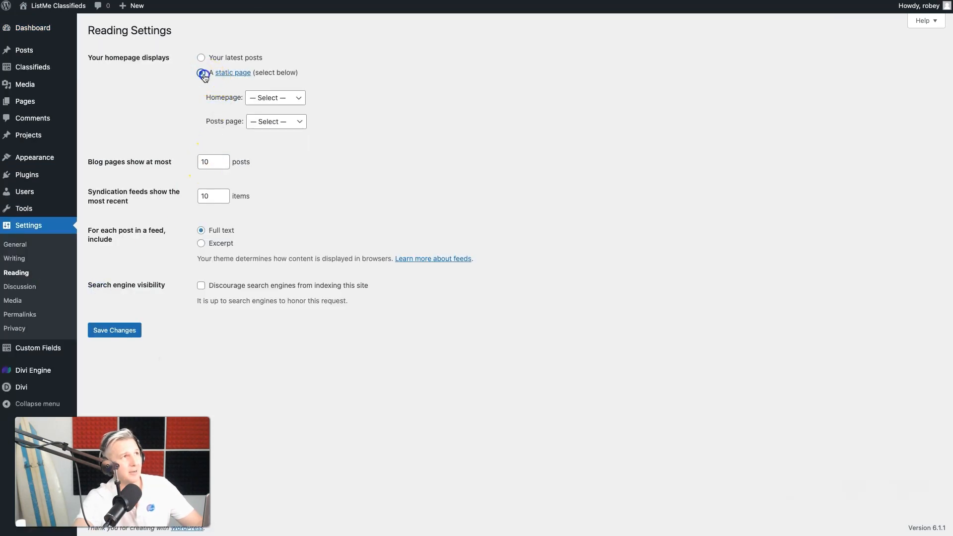
click(287, 101)
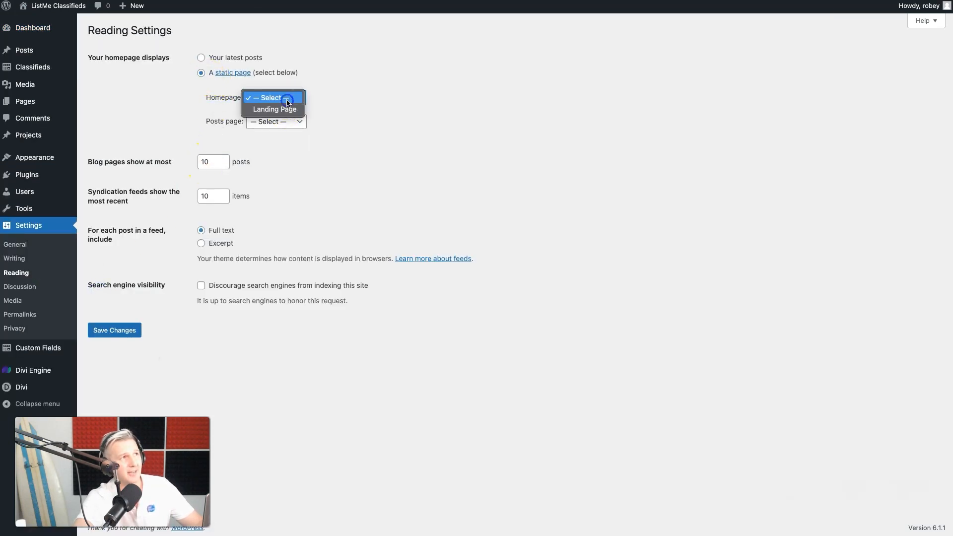
click(286, 108)
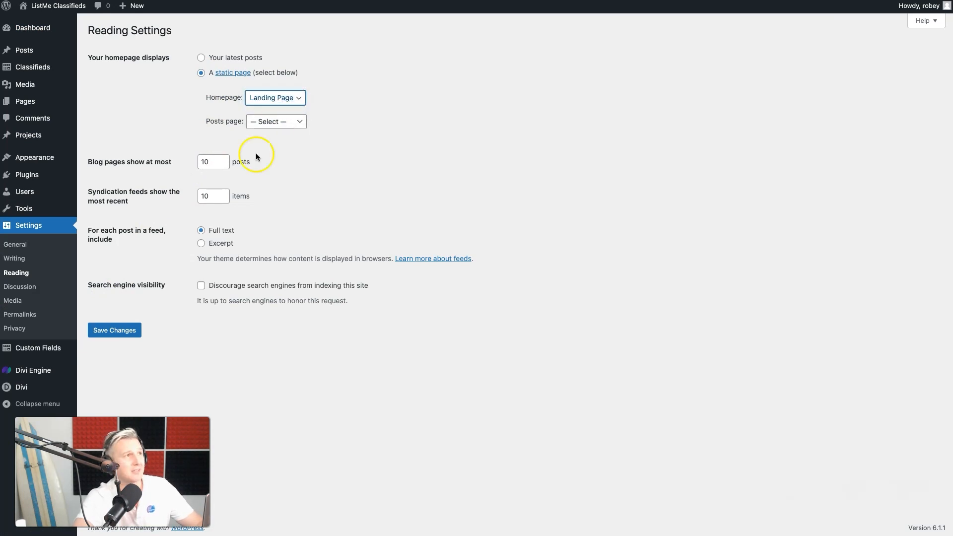
click(122, 332)
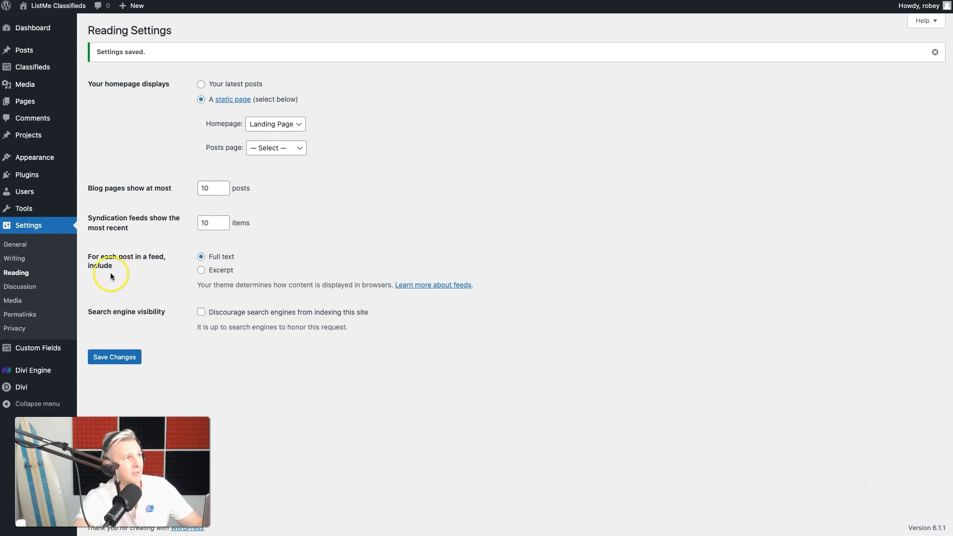
Check the permalink settings and reopen the Landing Page for editing with the Divi Builder
click(20, 314)
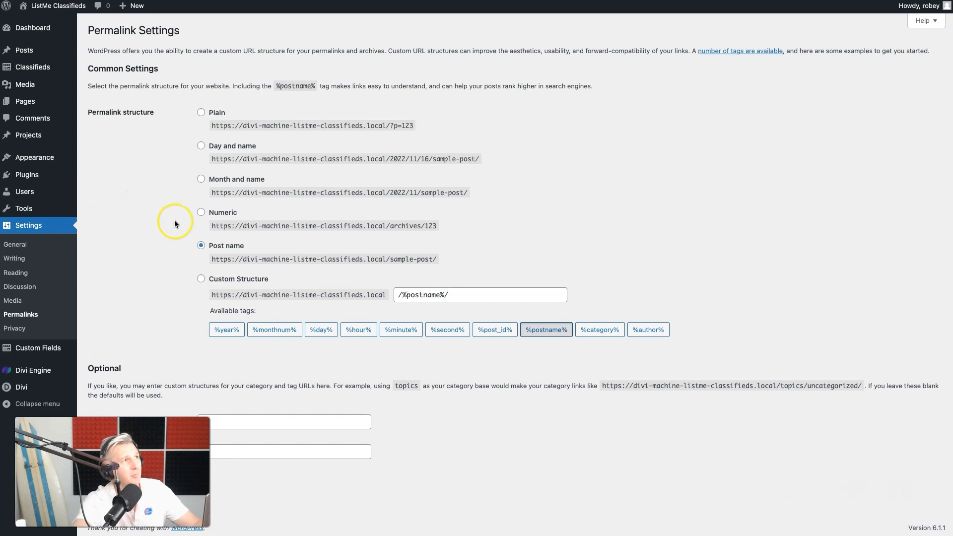
mouse_move(35, 33)
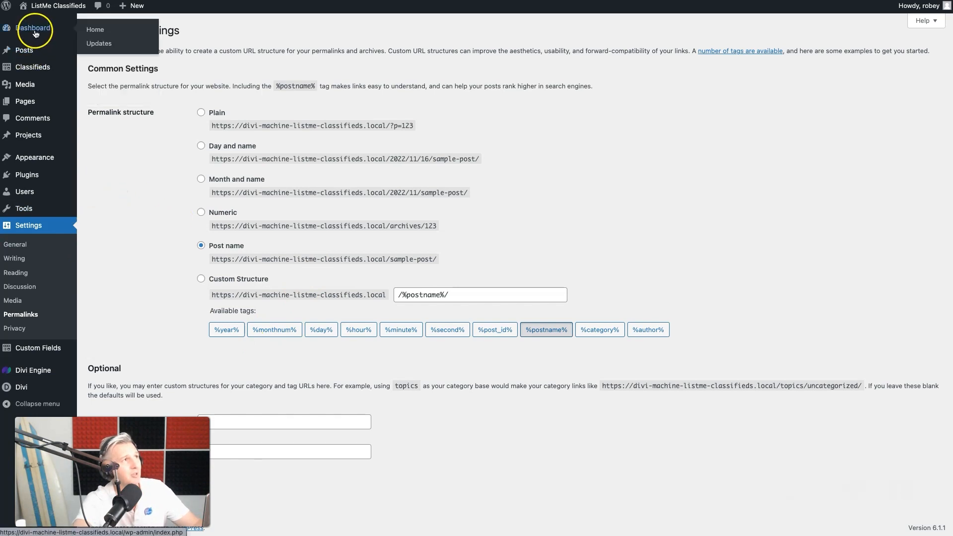
click(24, 101)
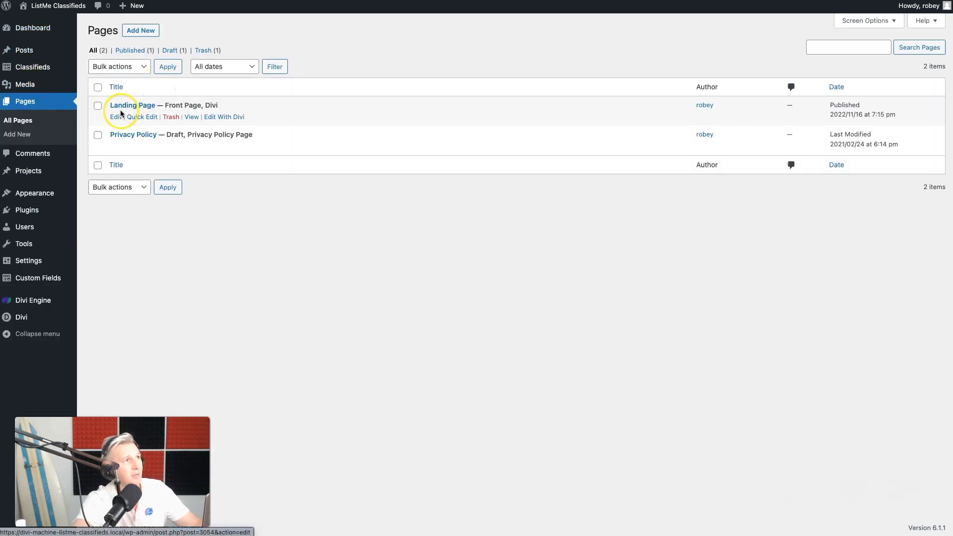
click(116, 116)
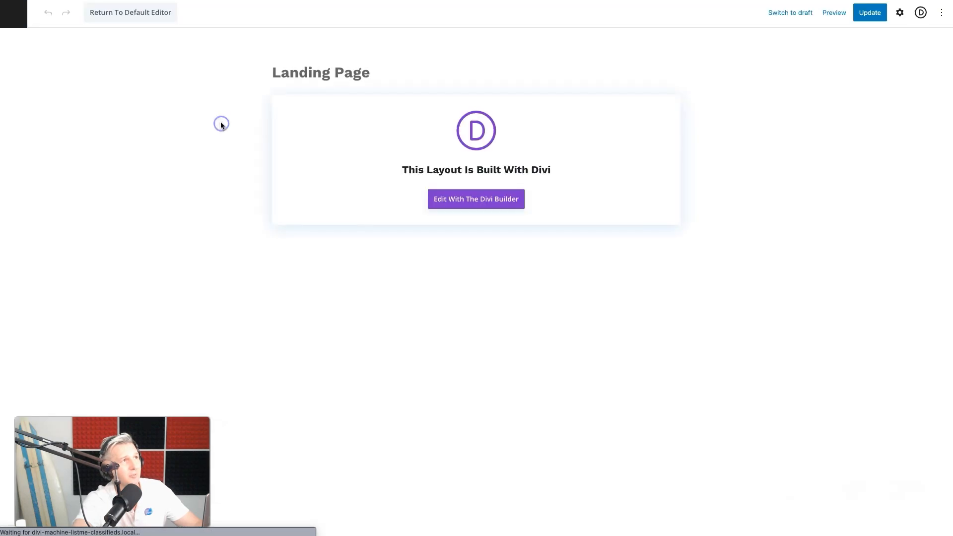
click(450, 199)
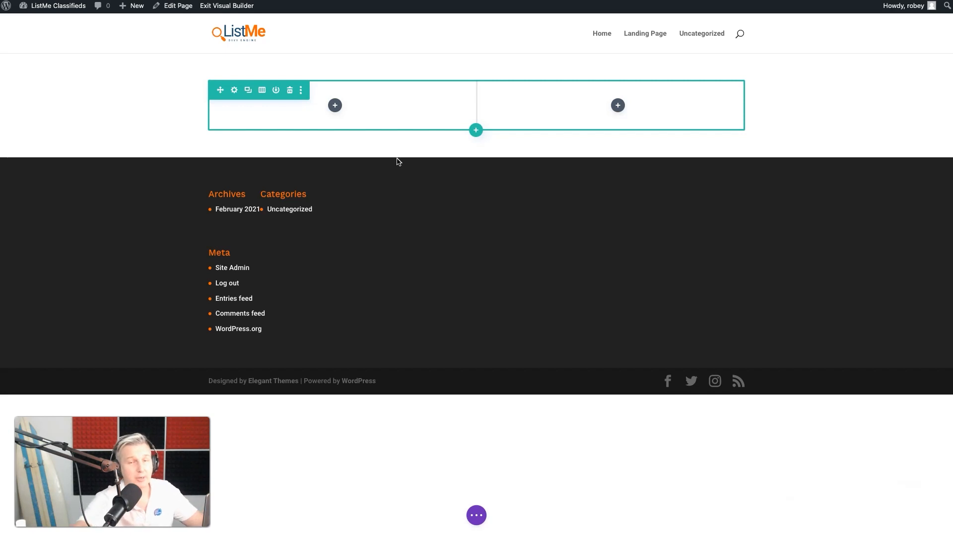
Insert a Text module in the row's empty first column
click(336, 106)
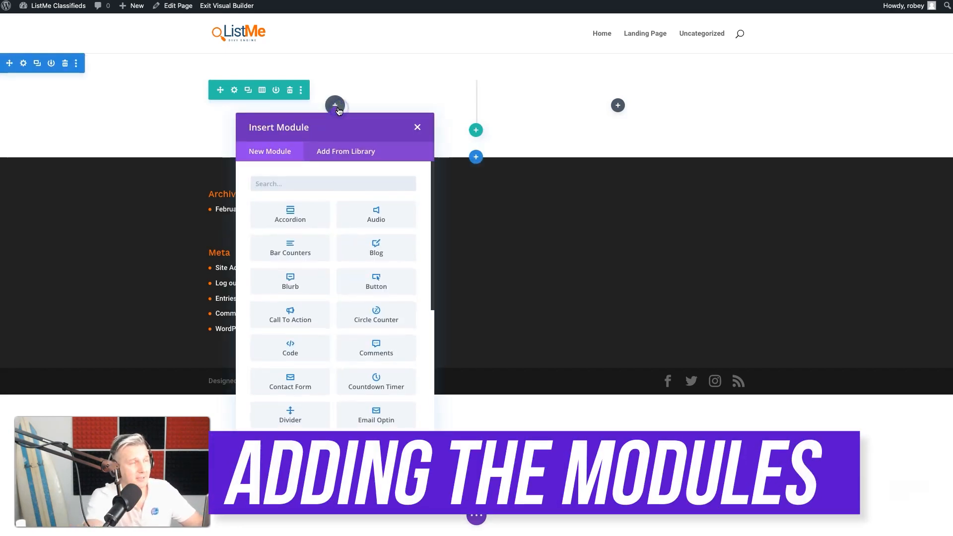
text(text)
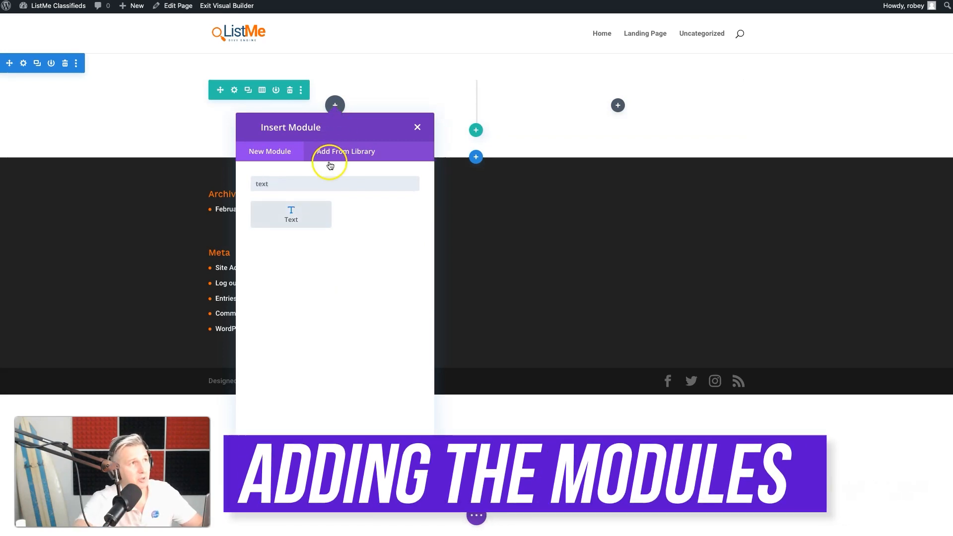
click(291, 213)
Replace the module's placeholder text with "Divi Machine Classifieds" formatted as Heading 1
triple_click(775, 270)
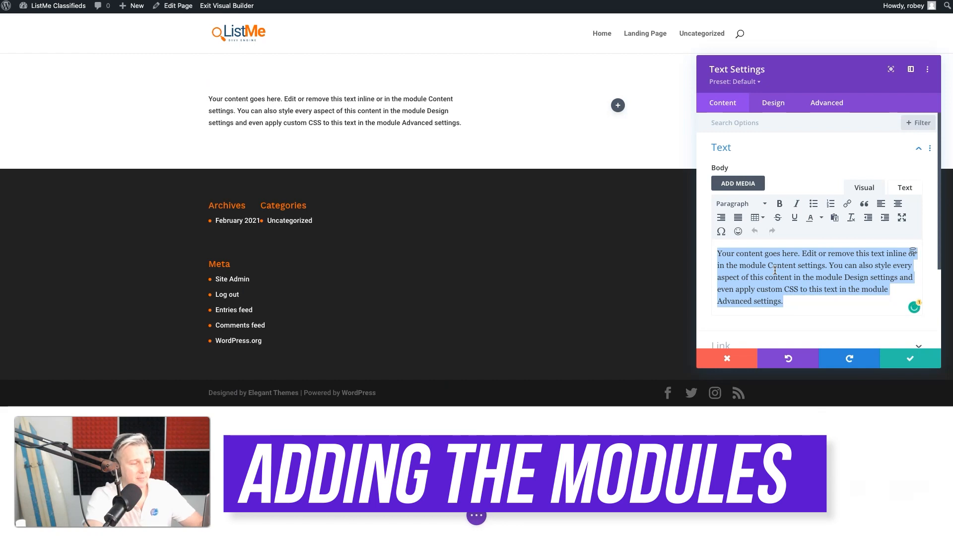
text(<h1)
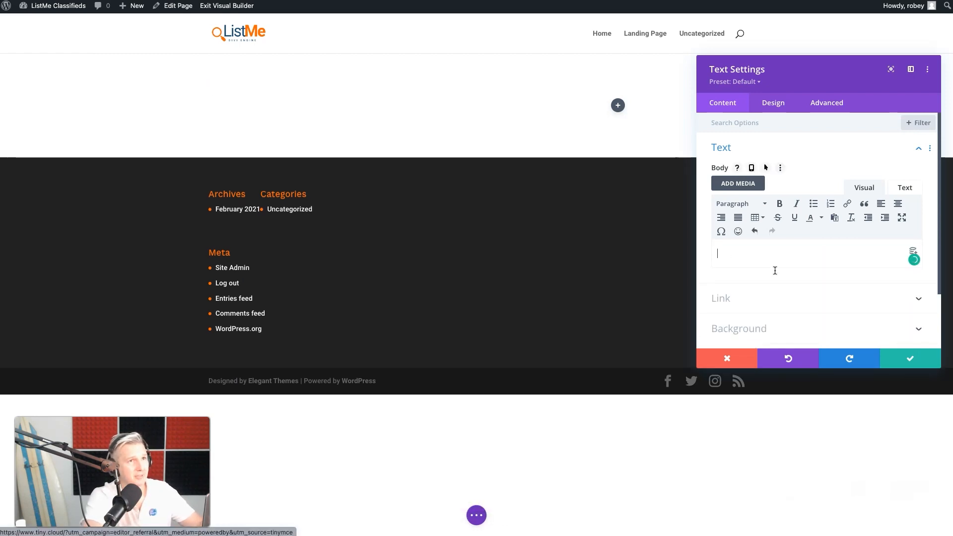
click(746, 203)
click(754, 242)
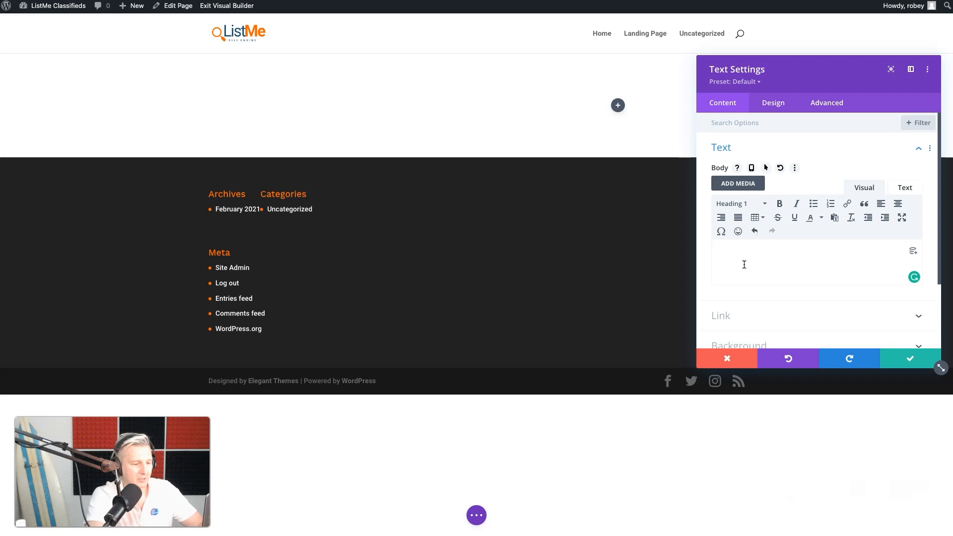
text(Divi Machine Classifieds)
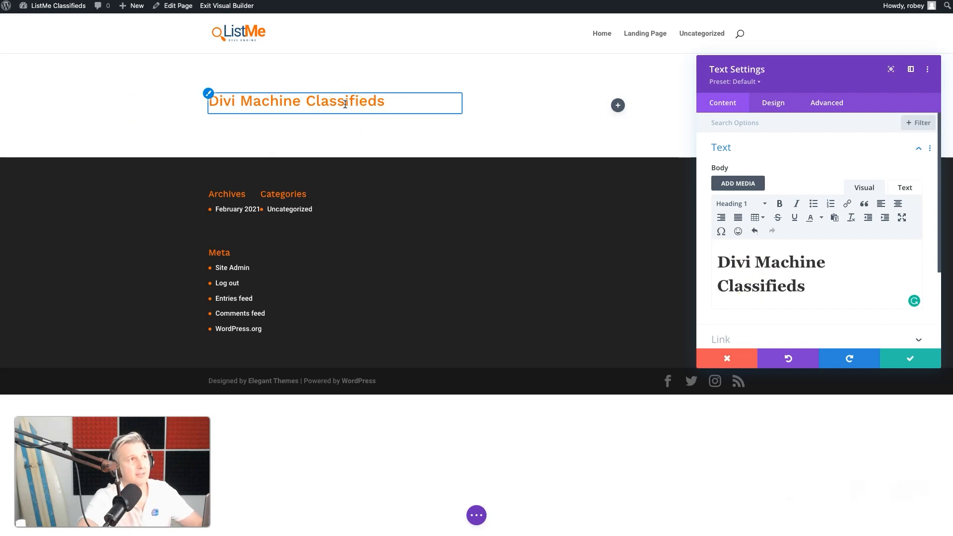
Break the heading into two lines so that "Classifieds" sits below "Divi Machine"
click(320, 102)
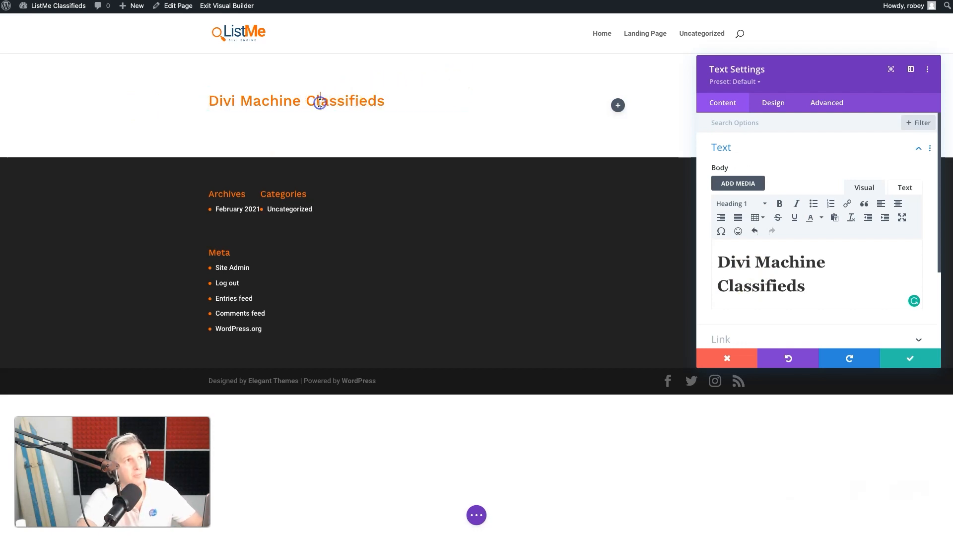
click(306, 101)
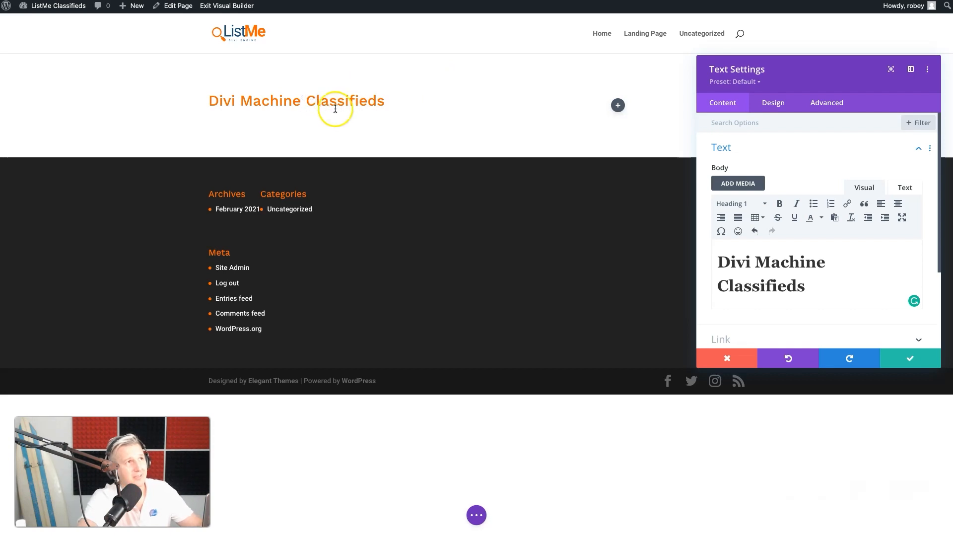
key(BackSpace)
key(shift+Return)
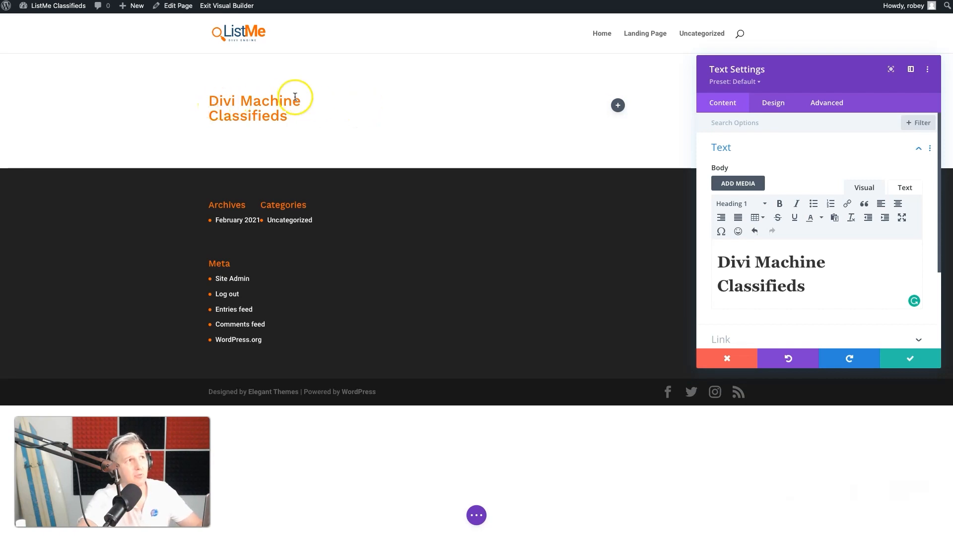
Insert the opening tag <span style="color: #334e6f;"> before "Classifieds" in the heading's HTML source
click(854, 282)
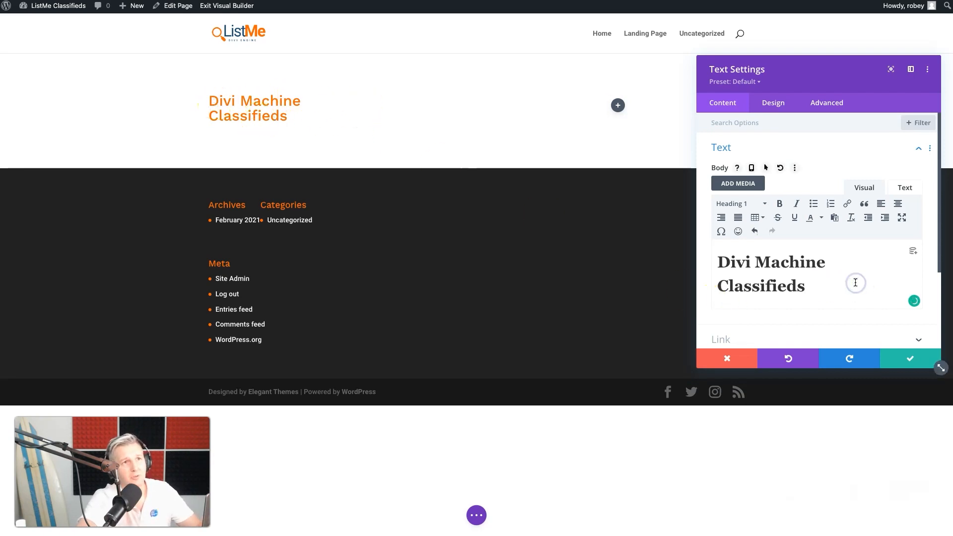
double_click(732, 285)
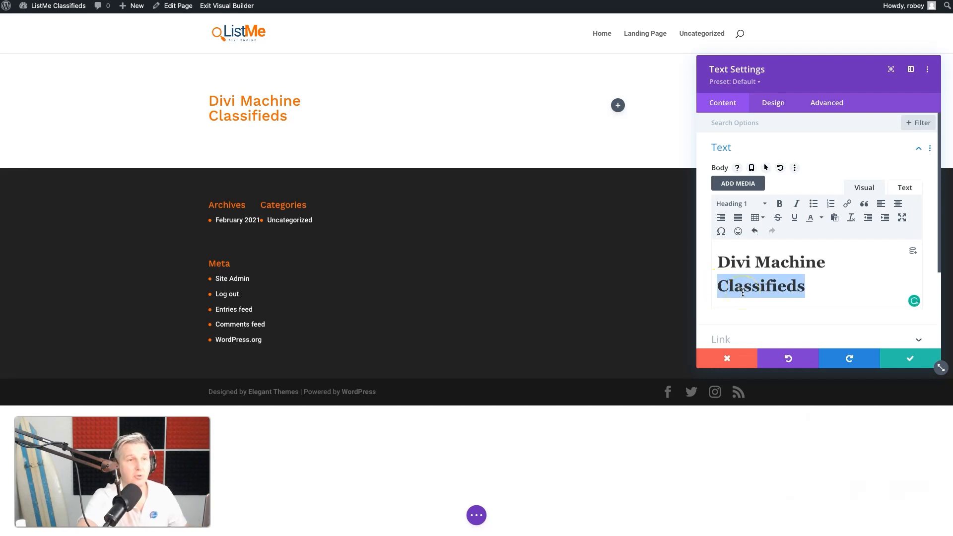
click(907, 187)
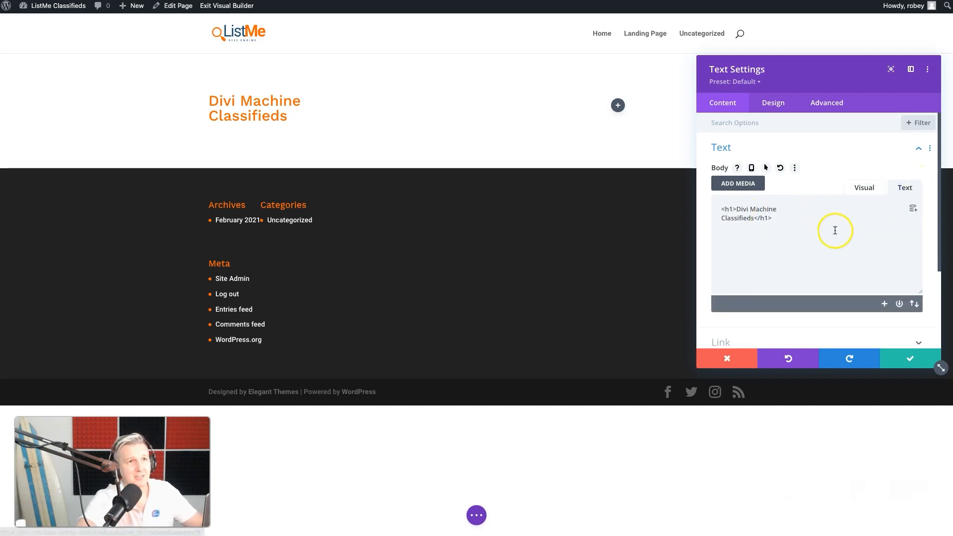
click(722, 220)
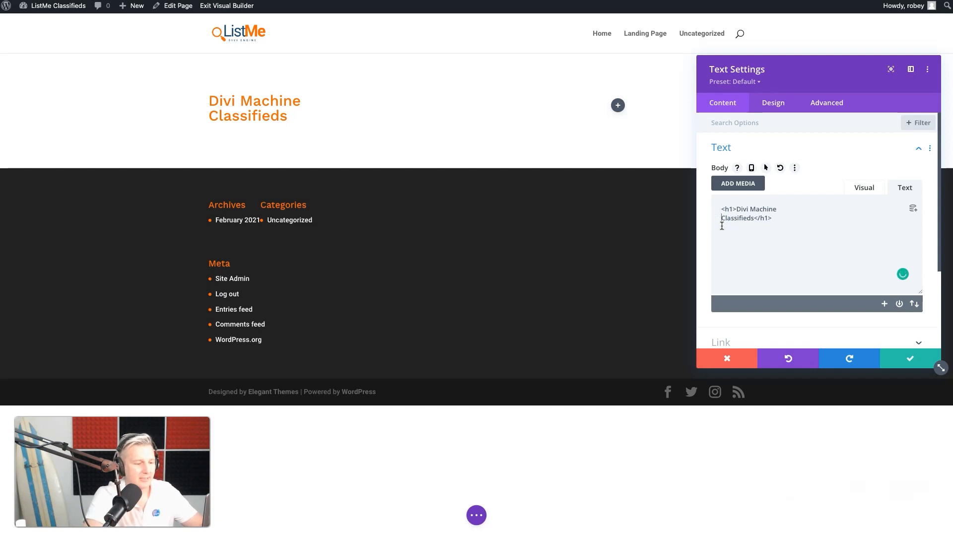
text(<span)
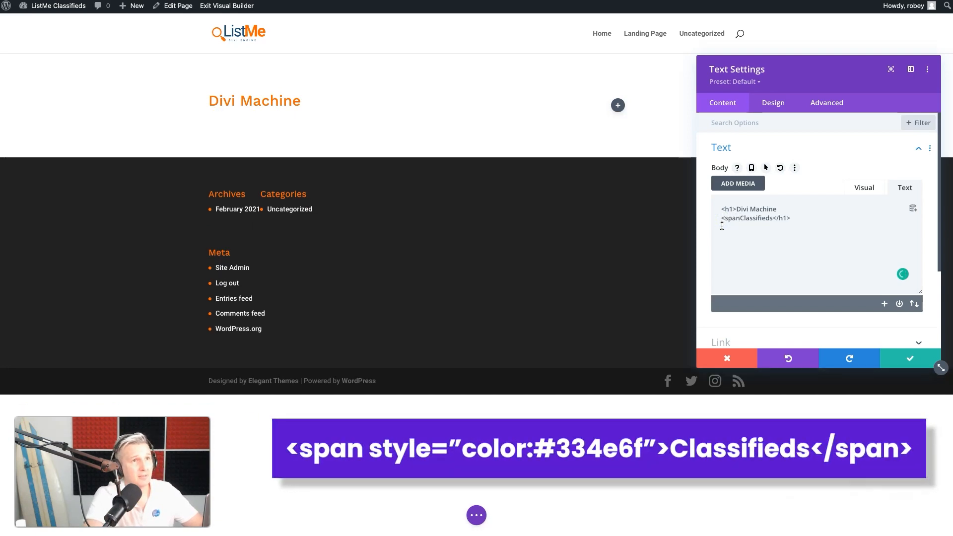
text( style)
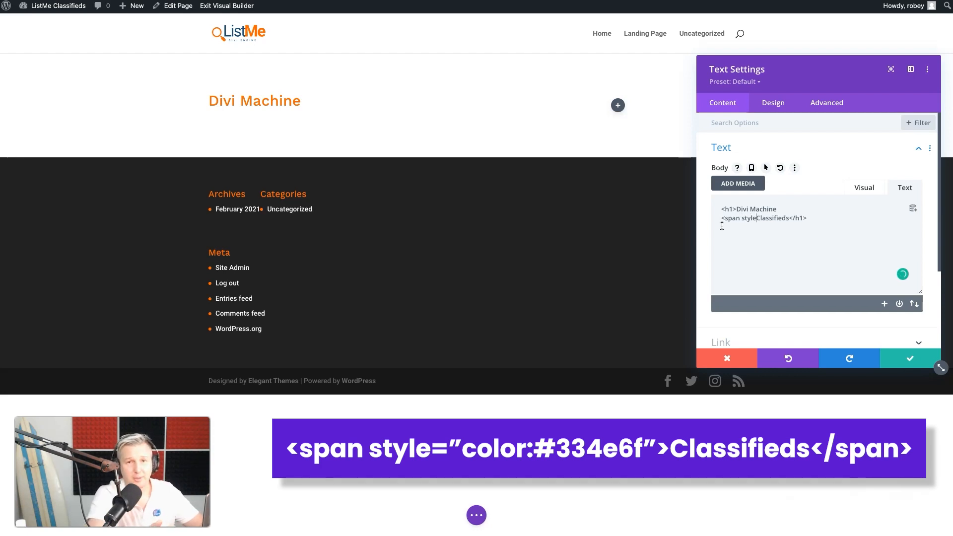
text(=")
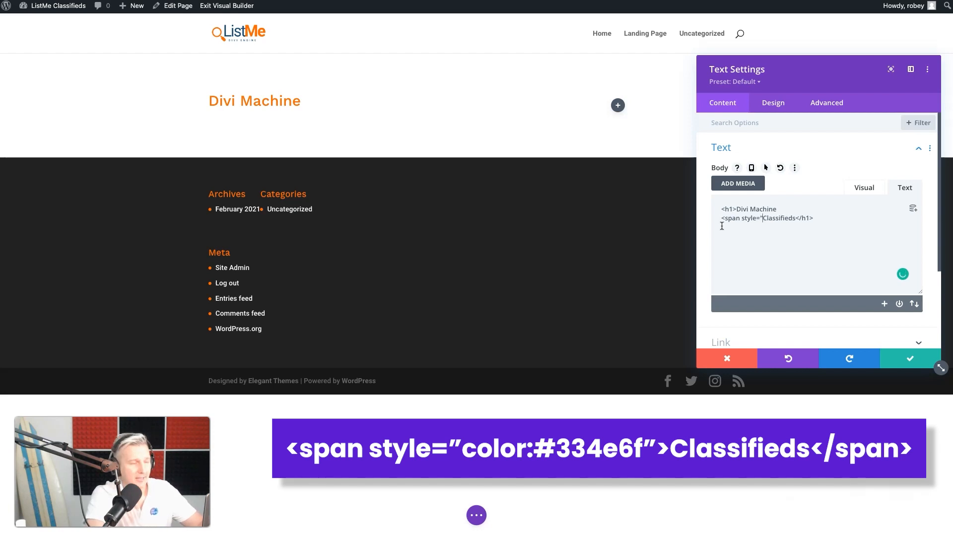
text(color)
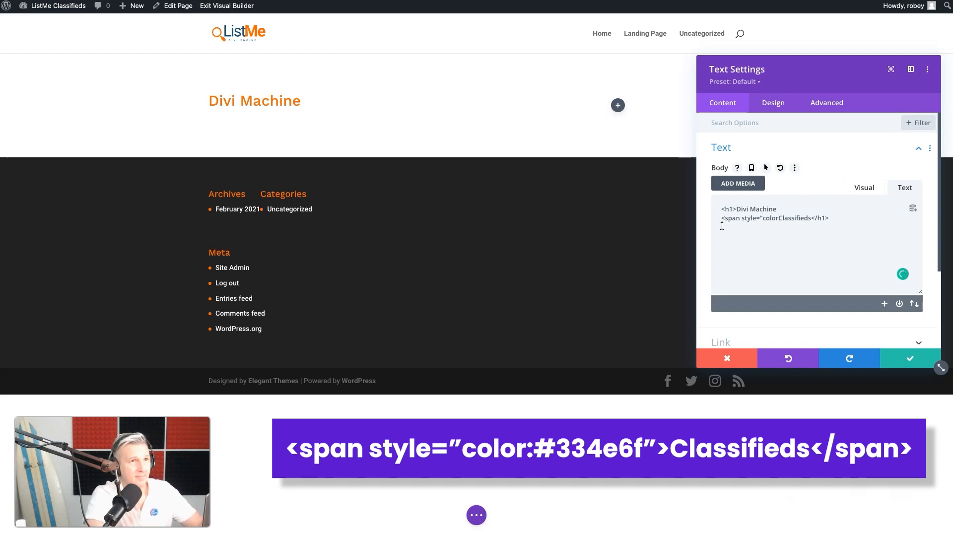
text(:)
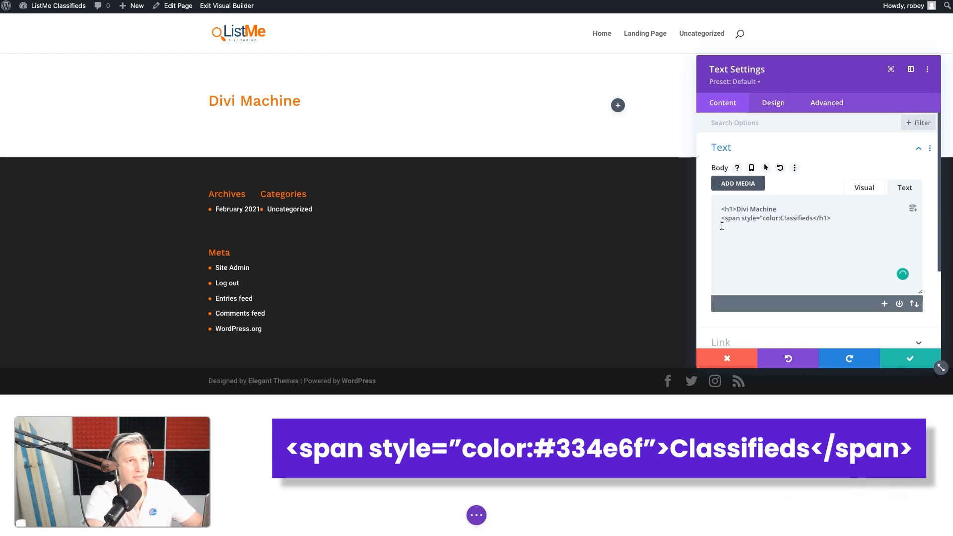
text( #)
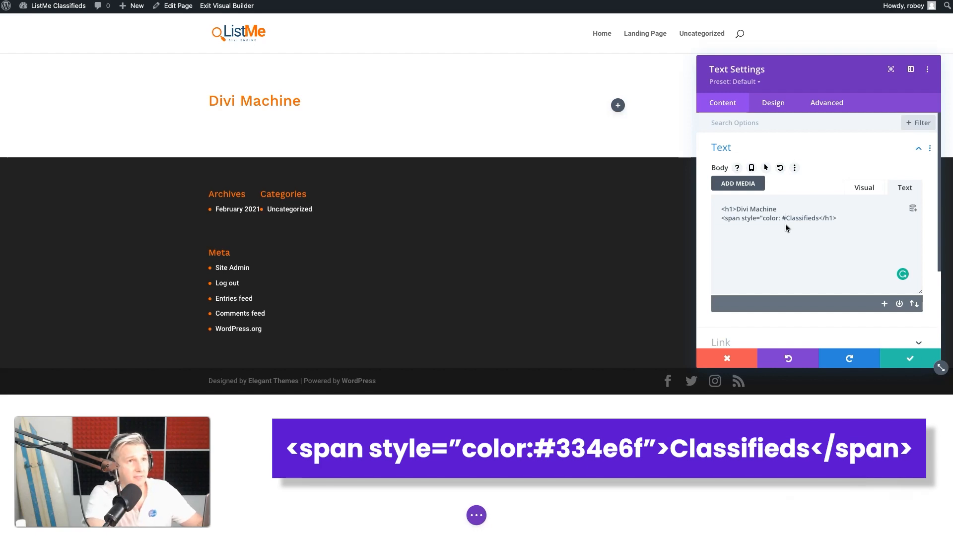
text(334e6f)
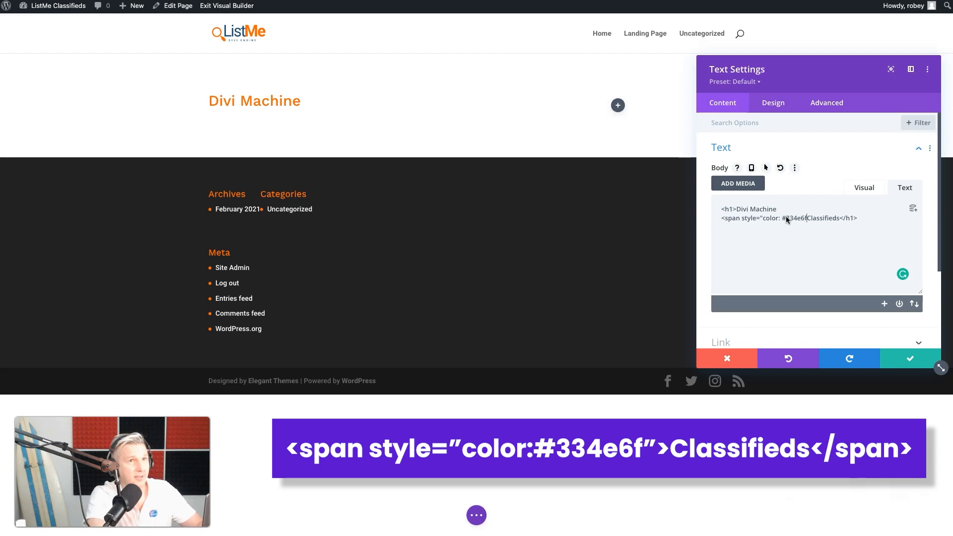
text(;)
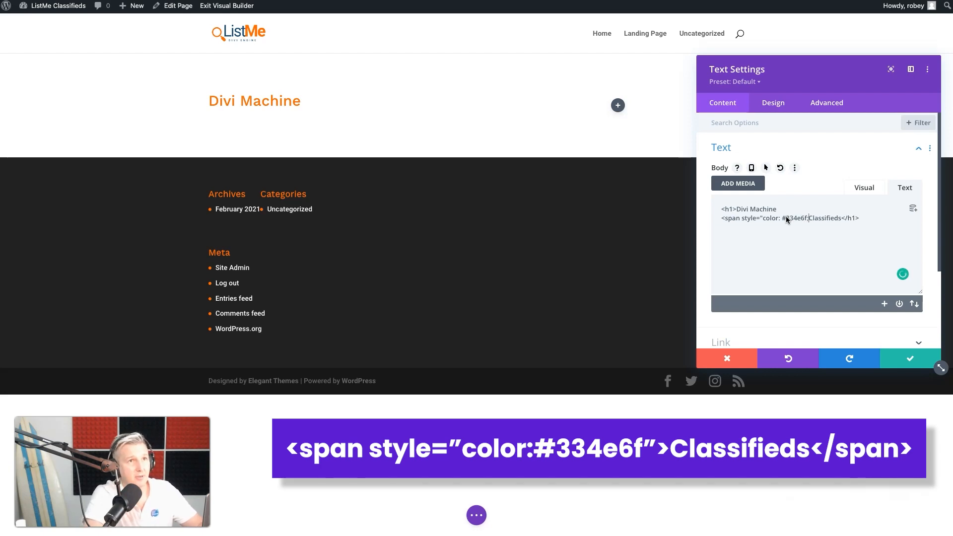
text(")
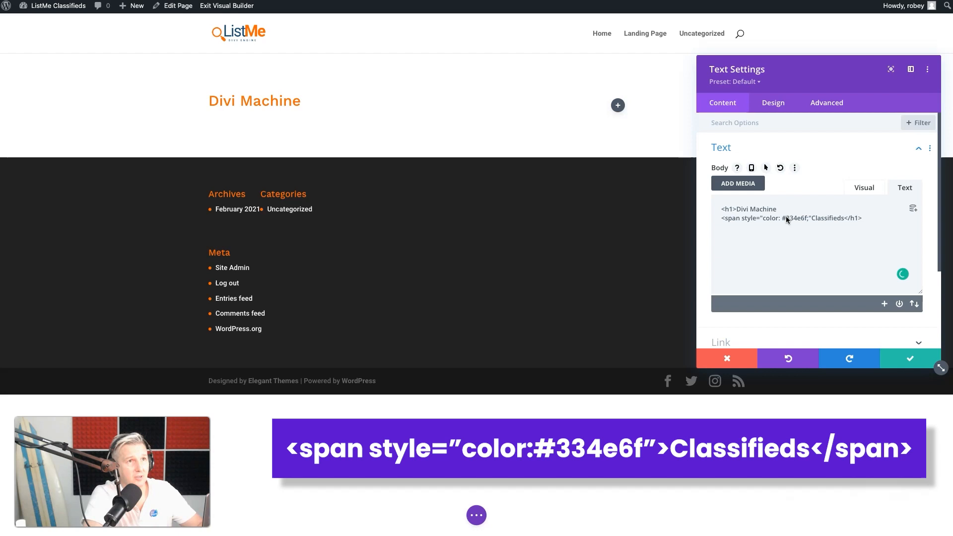
text(>)
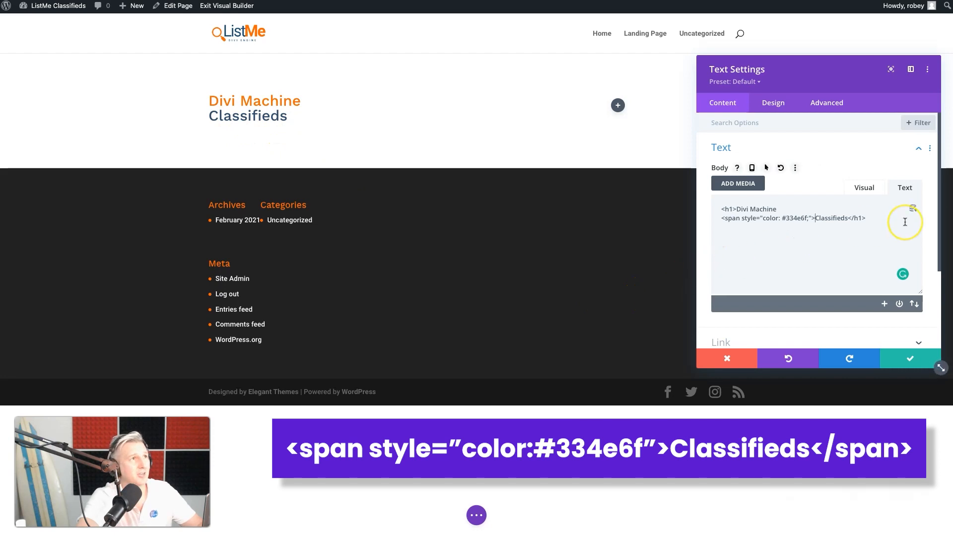
Add the closing </span> tag after "Classifieds" and save the heading's Text module
click(849, 218)
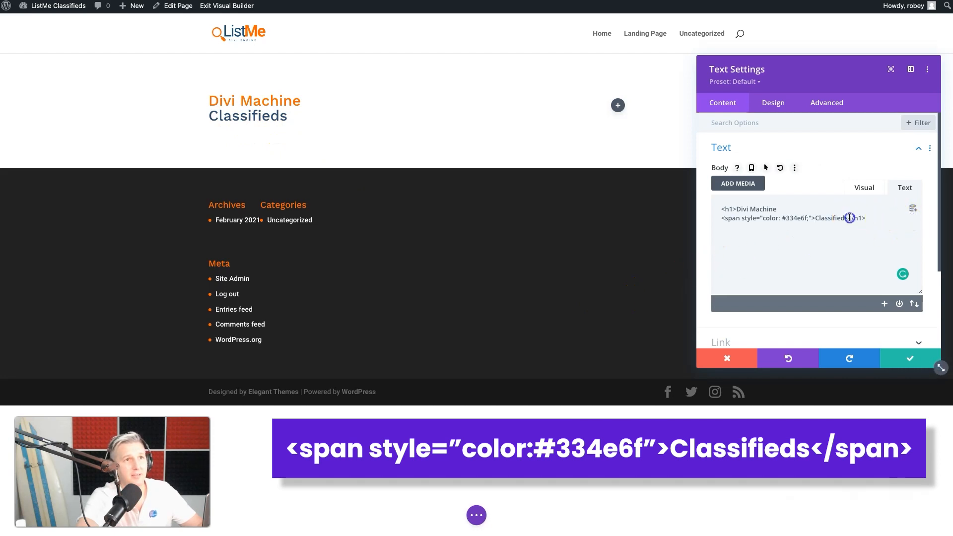
text(</)
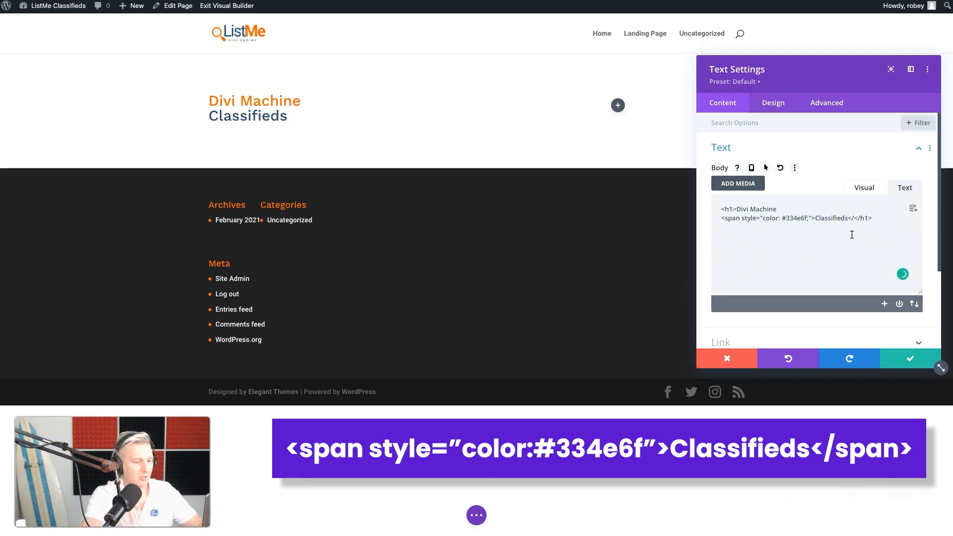
text(span>)
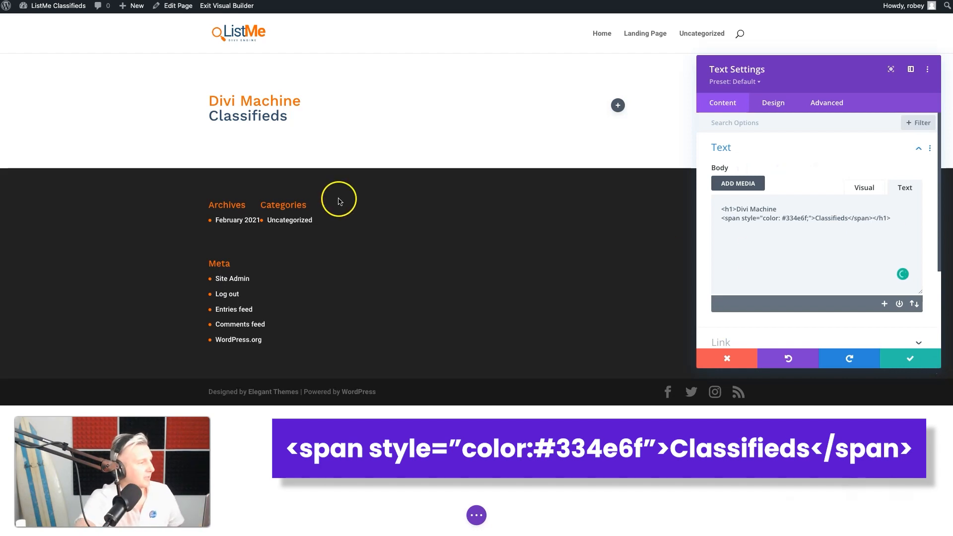
click(910, 361)
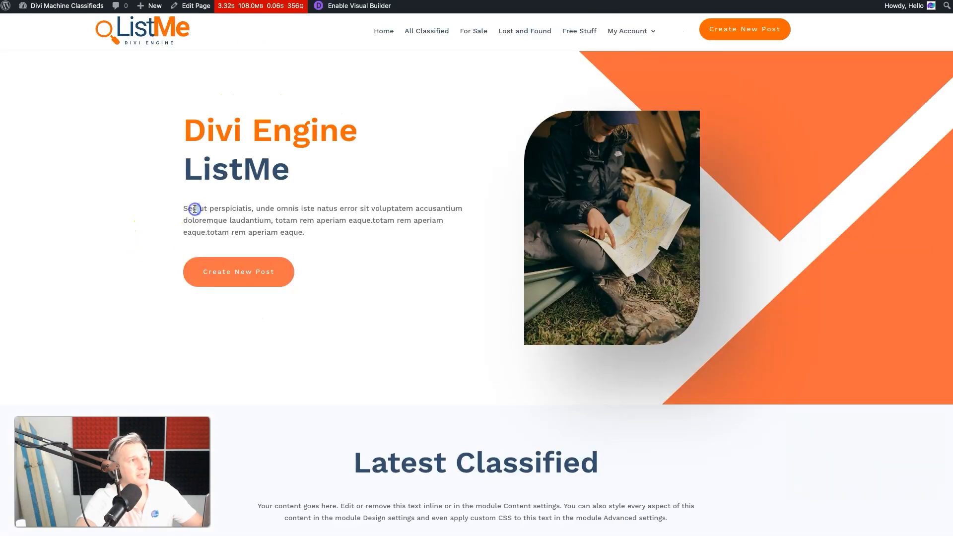
Copy the "Sed ut perspiciatis" paragraph from the ListMe demo site and insert a new Text module below the landing page heading
drag(183, 209, 321, 240)
key(ctrl+c)
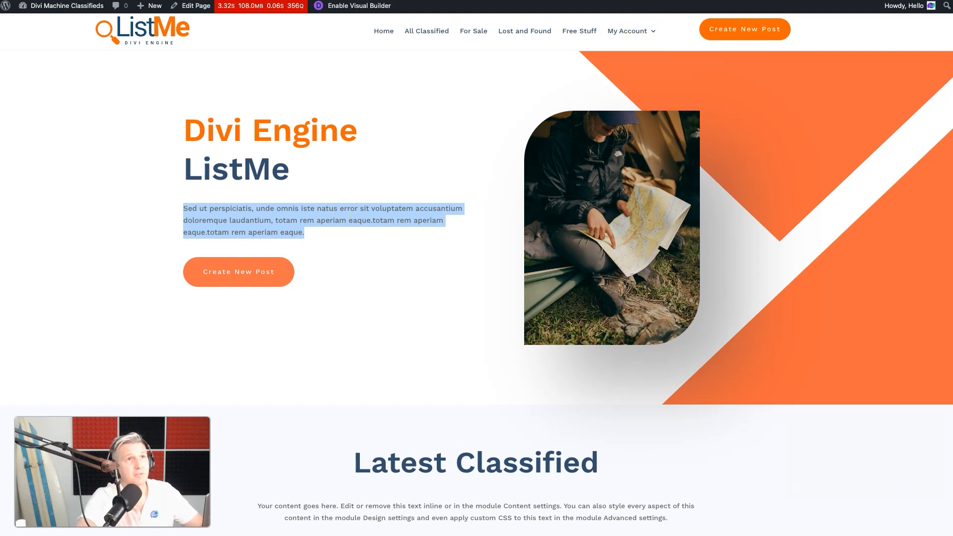
key(super+t)
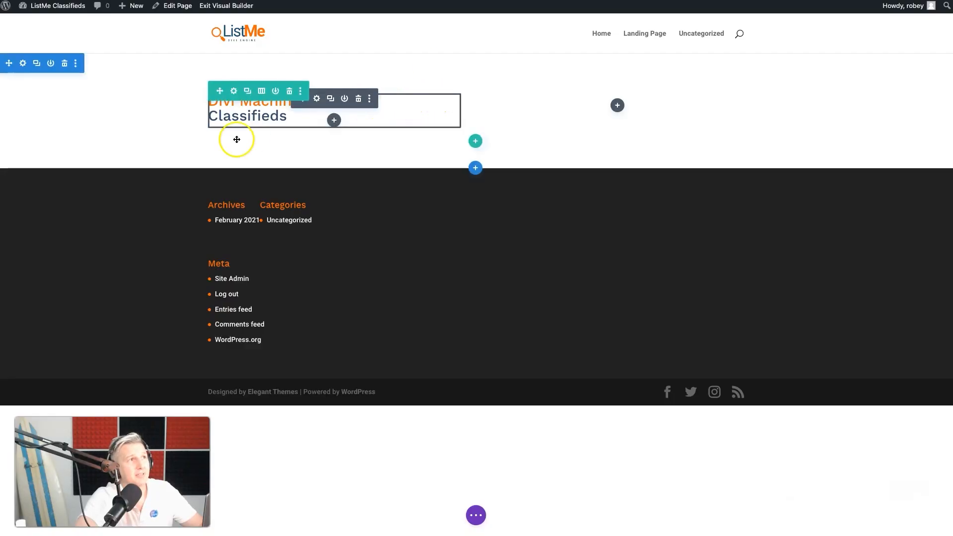
click(333, 120)
text(text)
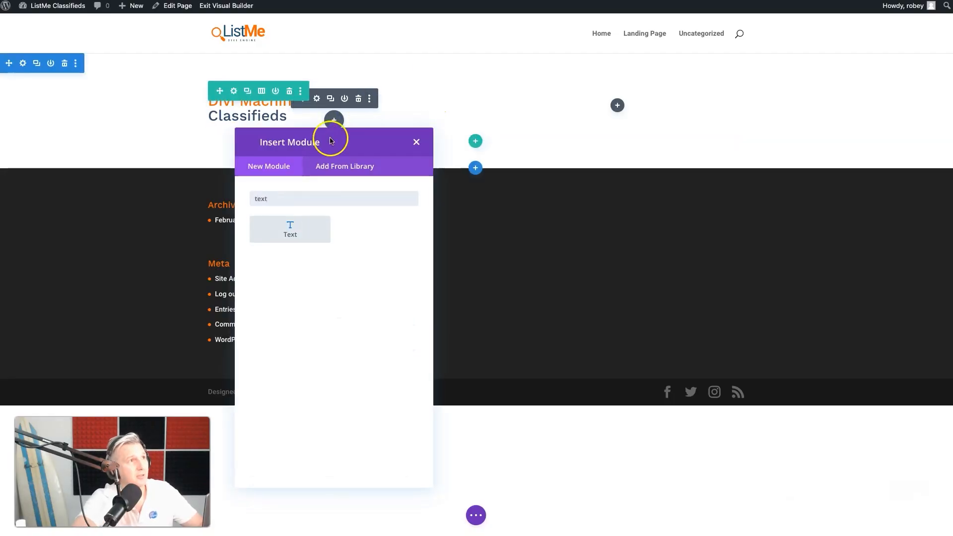
click(301, 232)
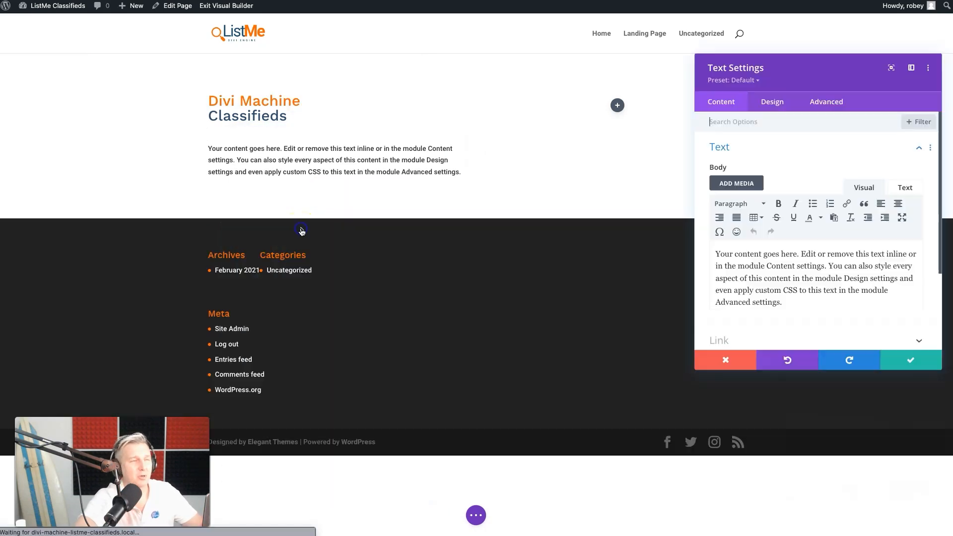
Replace the new Text module's placeholder content with the copied paragraph and save the module
click(812, 283)
key(ctrl+a)
key(ctrl+v)
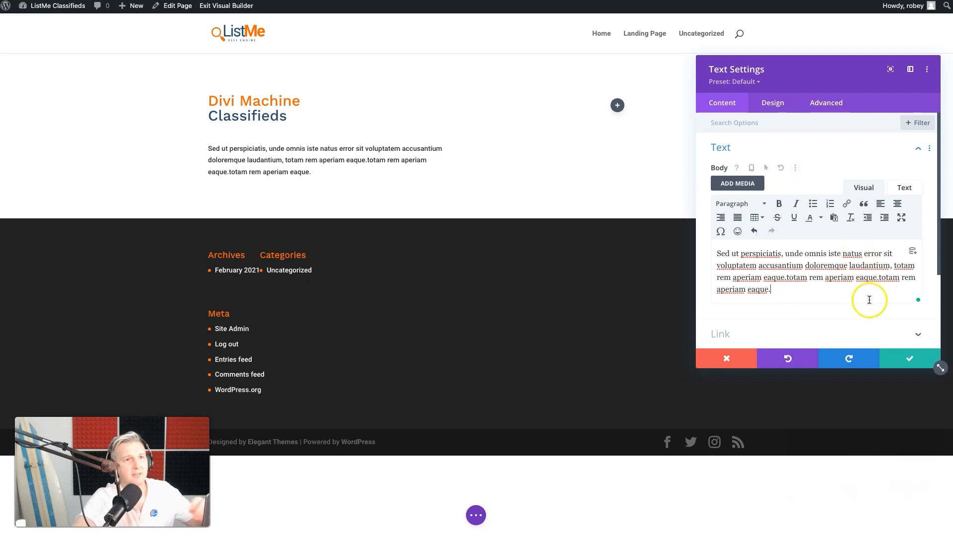
click(895, 360)
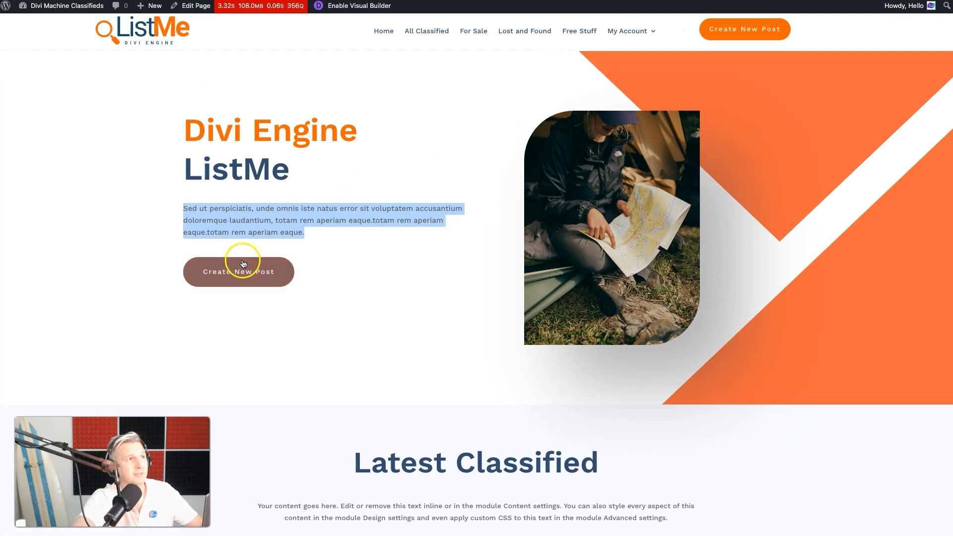
Insert a Button module below the intro paragraph and set its text to "Create New Classified"
click(362, 292)
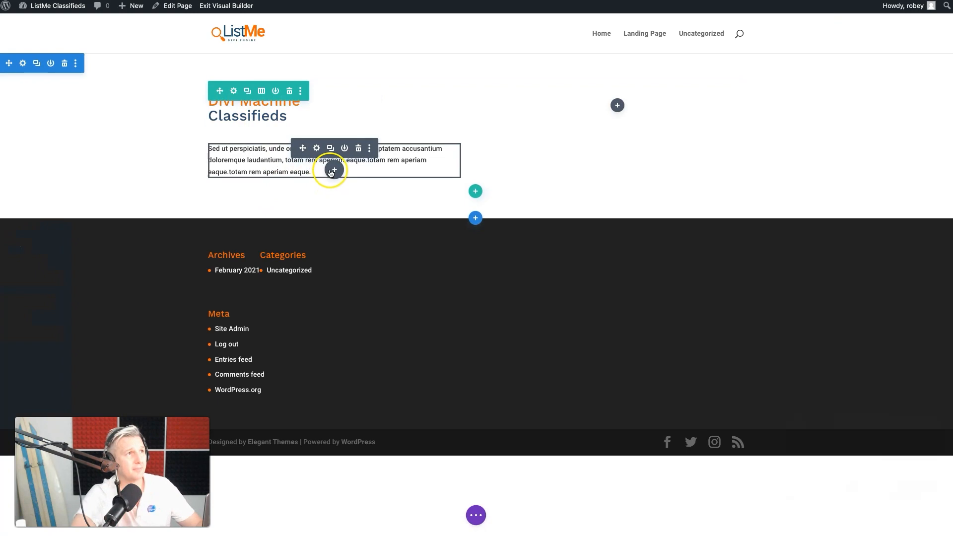
click(333, 170)
text(button)
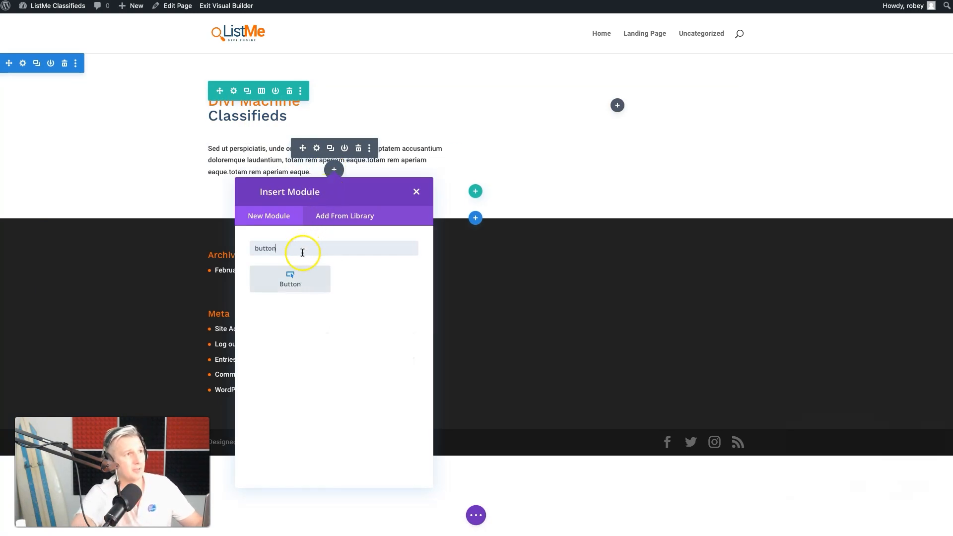
click(290, 278)
triple_click(747, 187)
text(Create Ne)
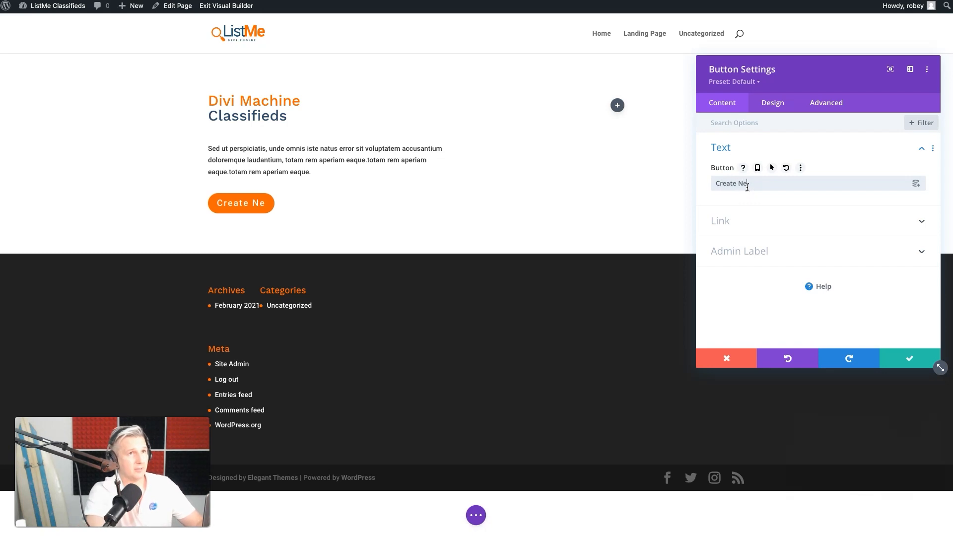
text(w Classified)
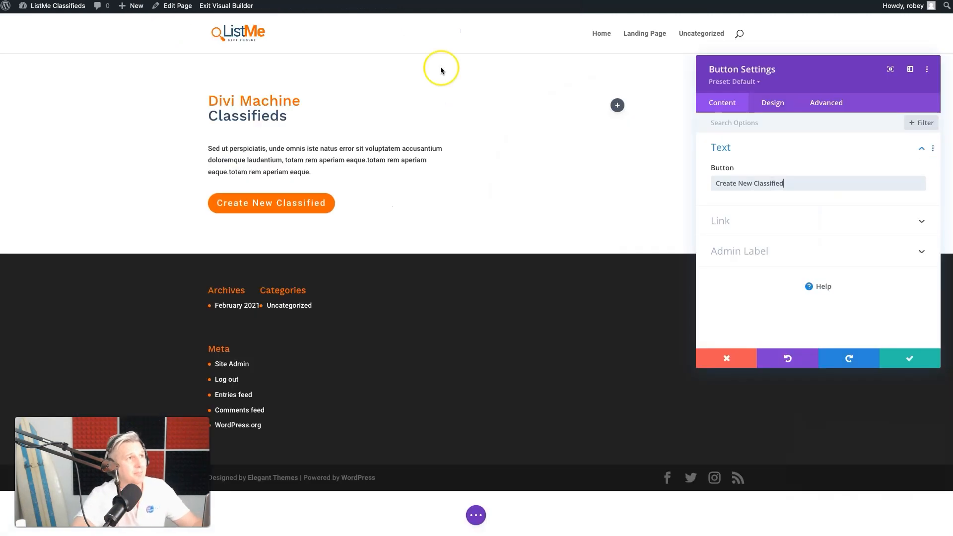
Link the button to the copied admin address for adding a new Classifieds post (post-new.php?post_type=classifieds) and save the module
click(804, 226)
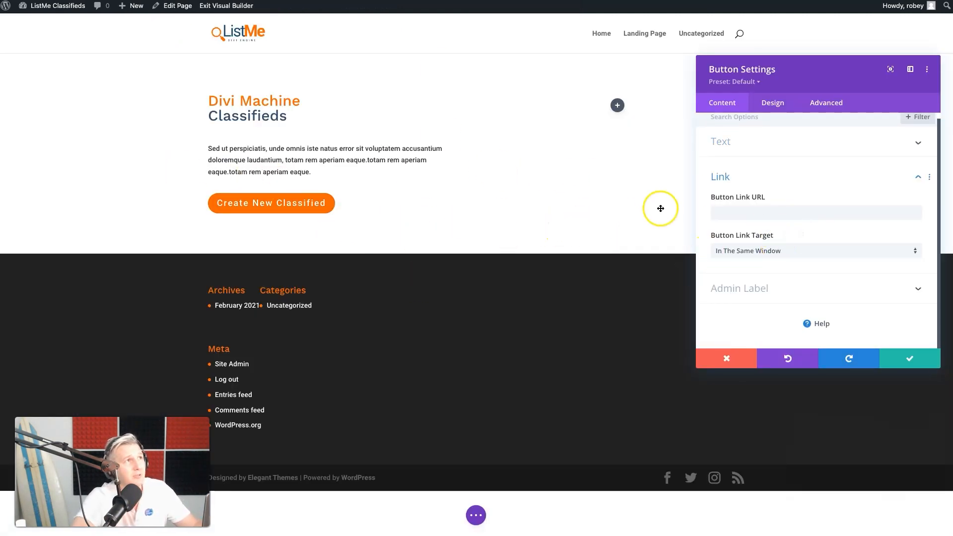
click(101, 130)
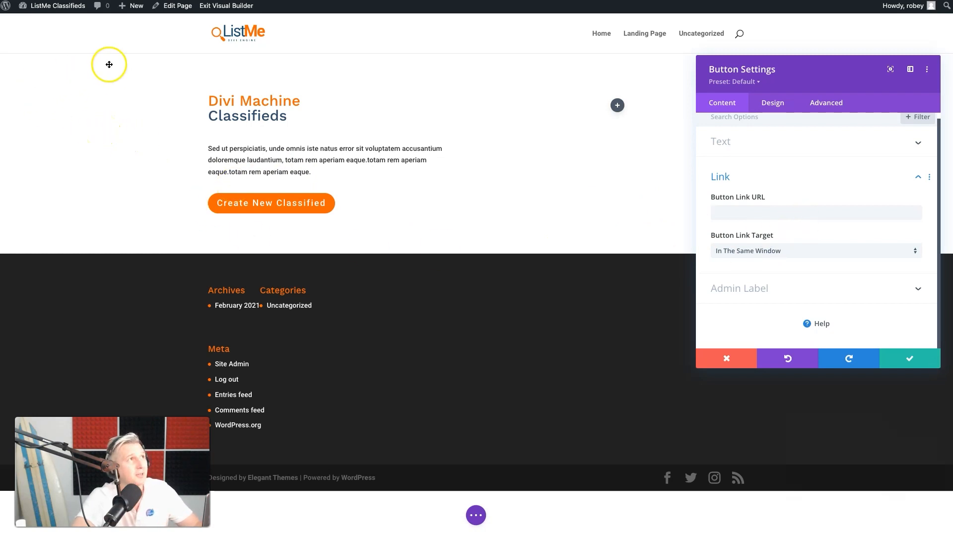
mouse_move(133, 6)
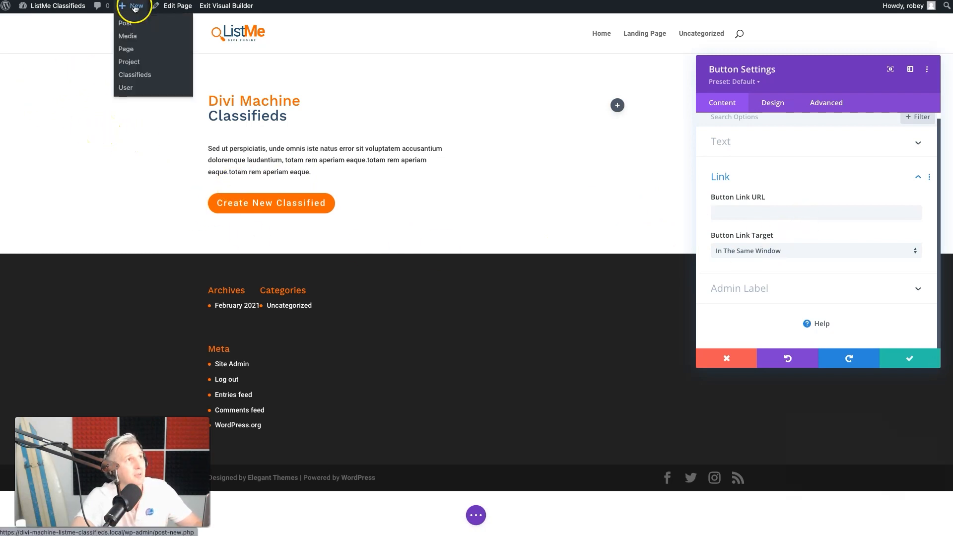
right_click(135, 76)
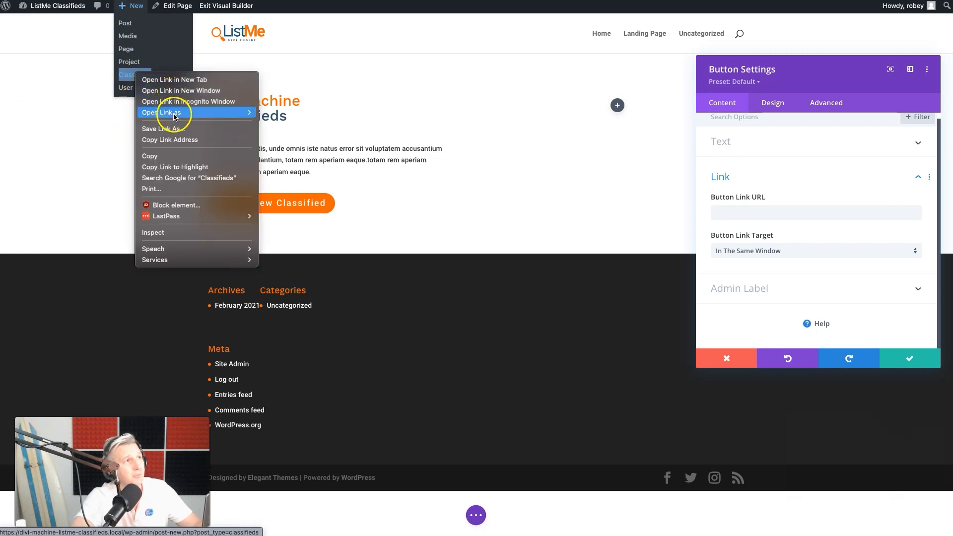
click(182, 140)
click(797, 217)
key(super+v)
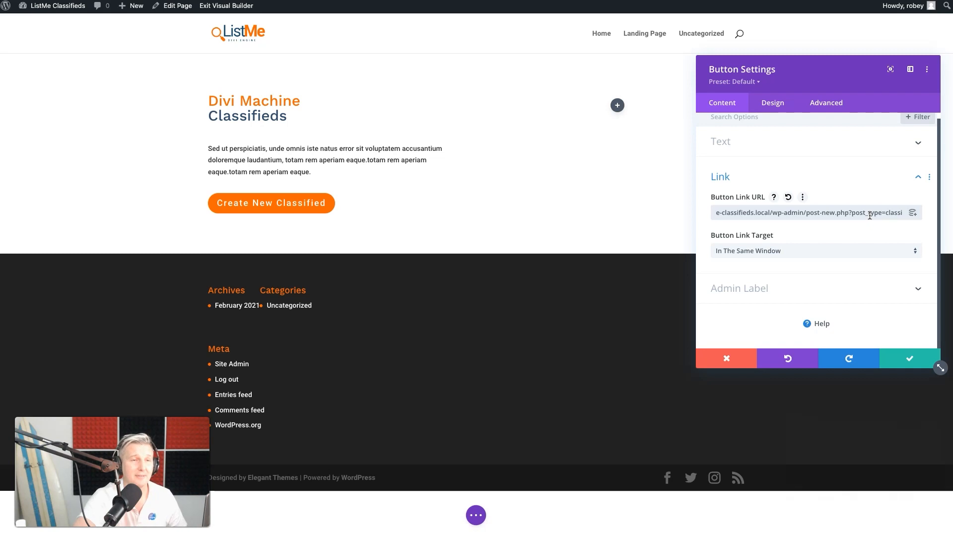
click(897, 365)
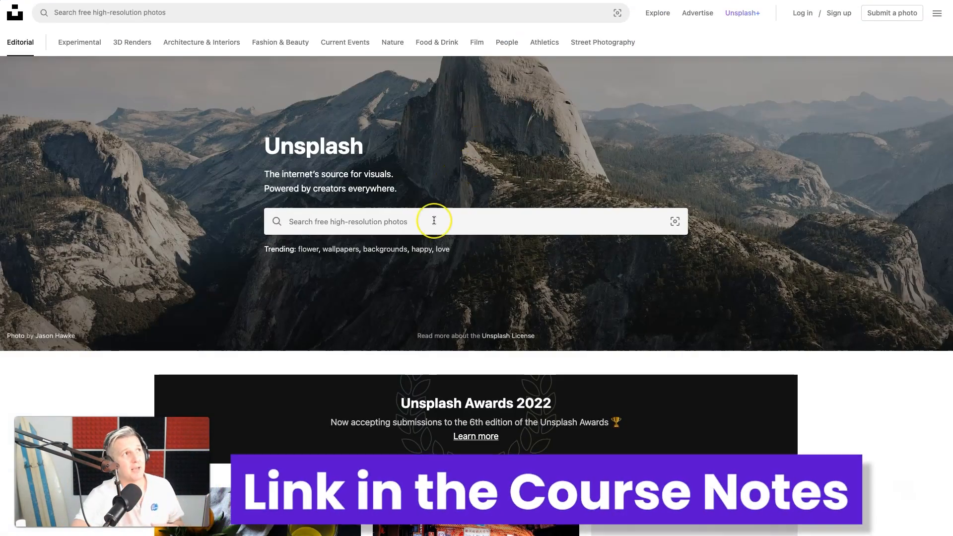
Search Unsplash for "garage sale" photos and open the picture of the man standing beside boxes
click(385, 221)
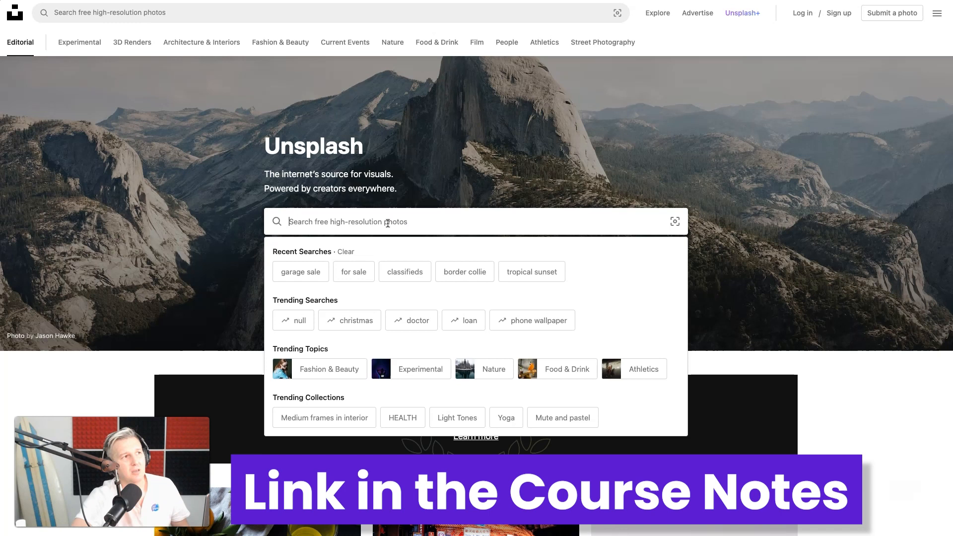
click(309, 274)
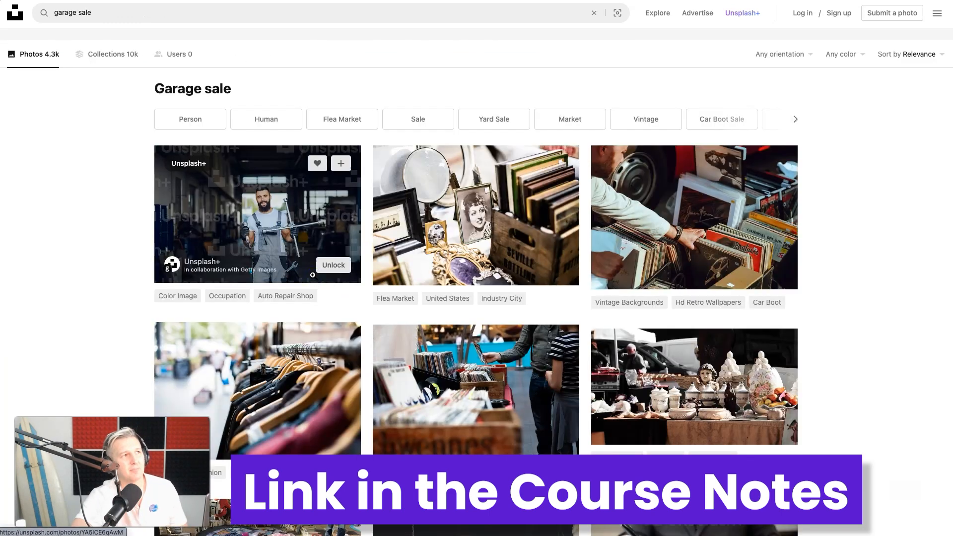
click(555, 273)
scroll(555, 273, down, 8)
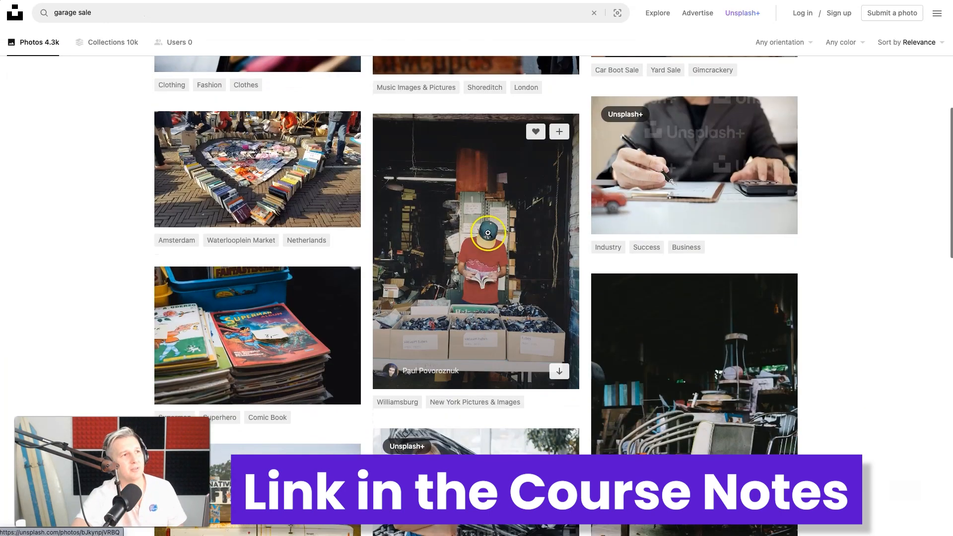
click(500, 267)
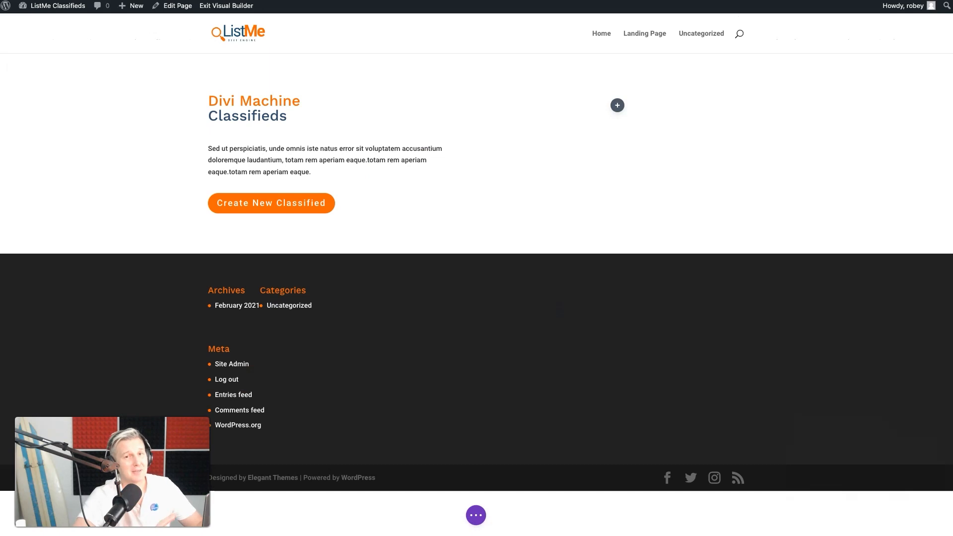
Insert an Image module in the hero row's empty second column and select header-image.jpeg from the media library
click(617, 105)
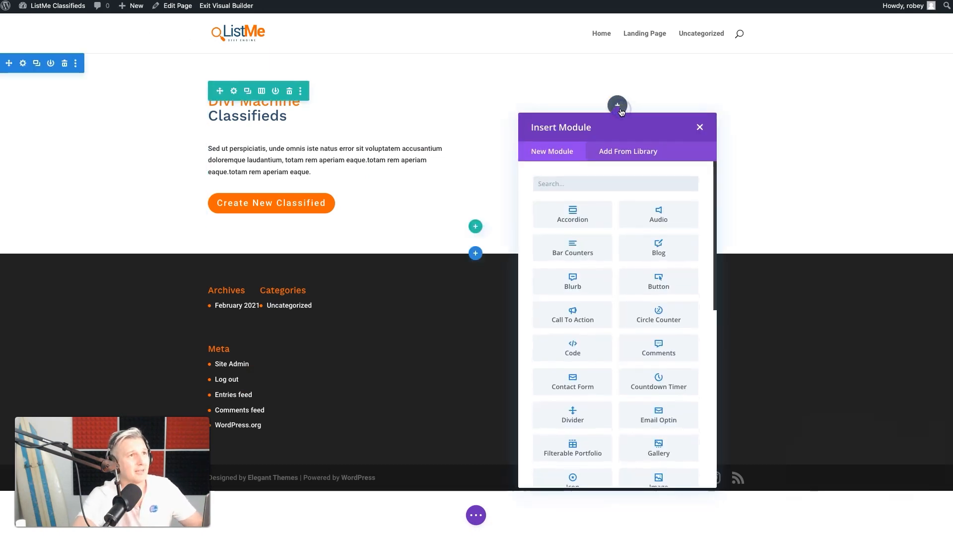
text(image)
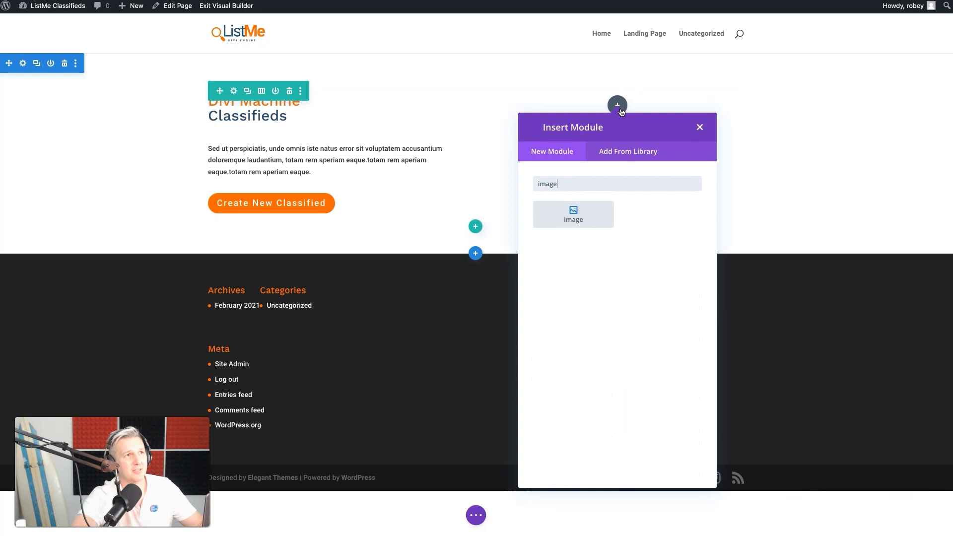
click(579, 215)
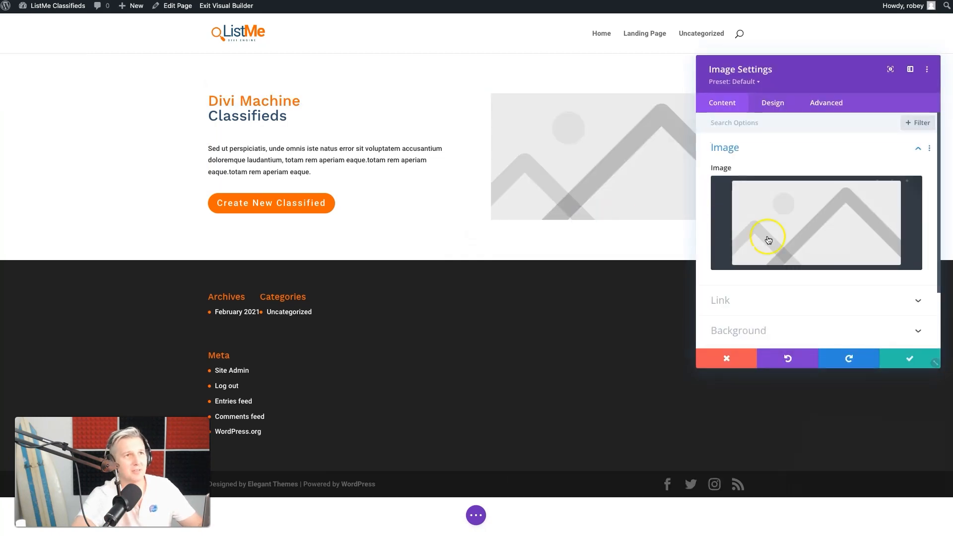
click(805, 216)
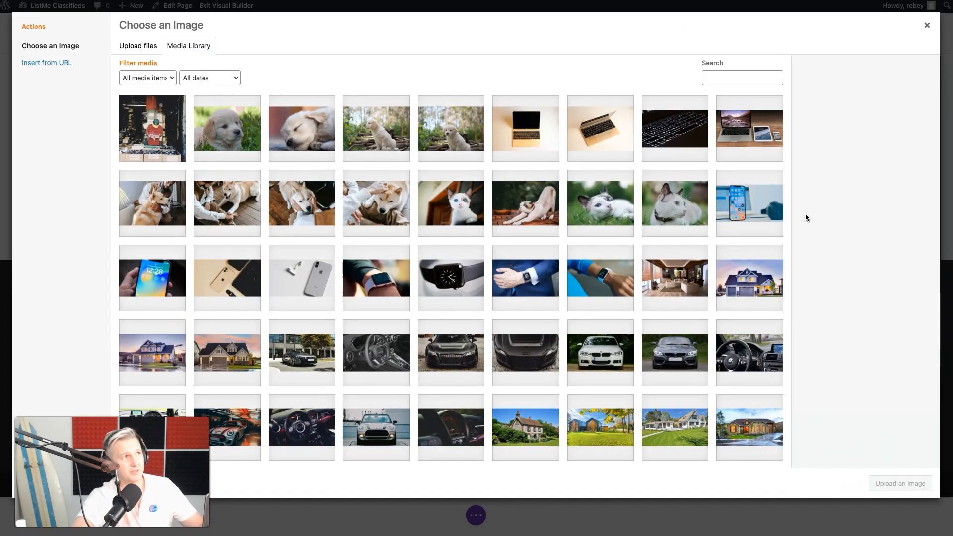
click(151, 132)
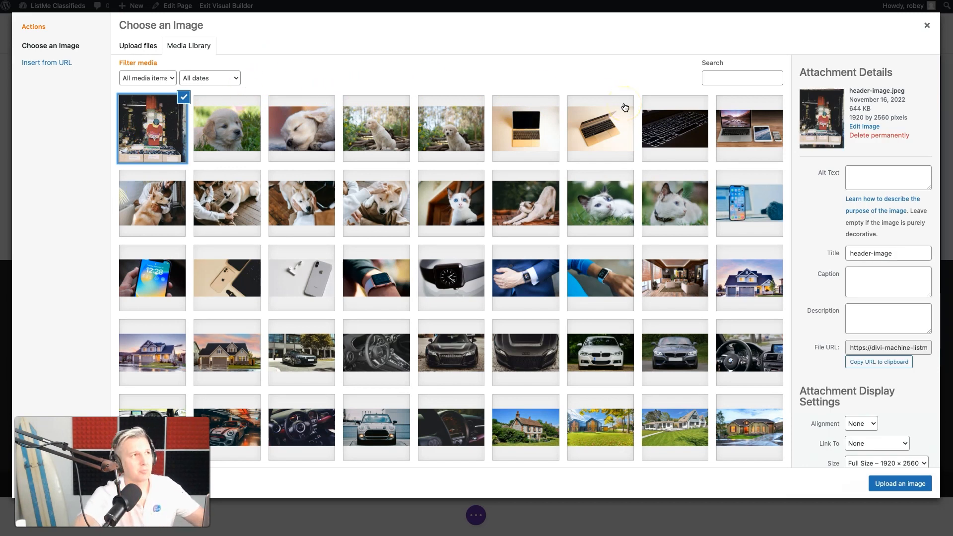
Set the selected image's alt text, title, caption and description to "Hero Image"
click(880, 182)
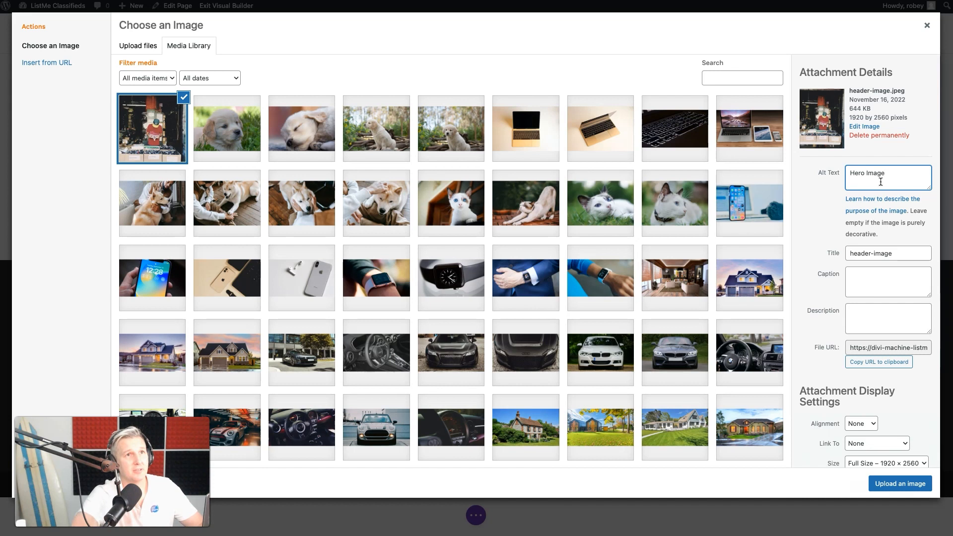
triple_click(872, 175)
key(Tab)
triple_click(902, 250)
key(ctrl+v)
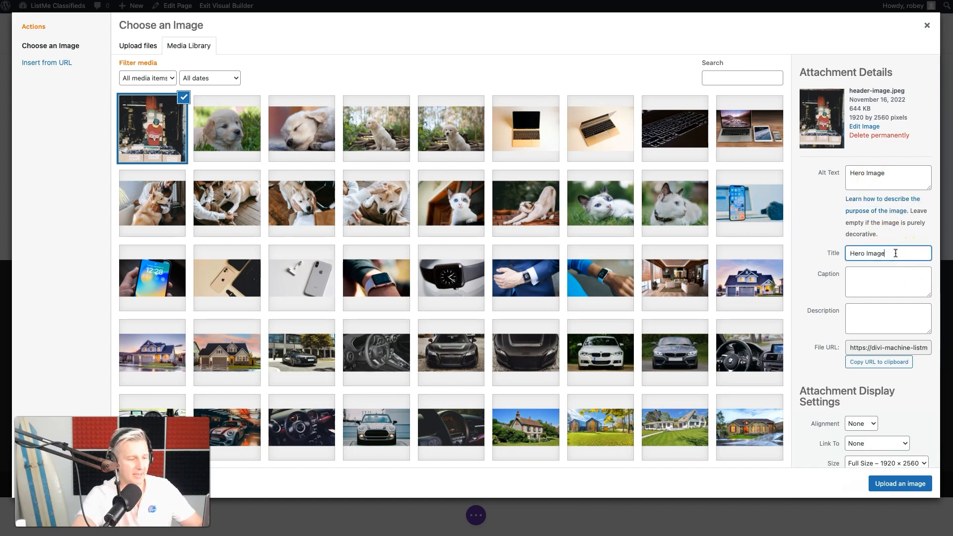
click(893, 286)
key(ctrl+v)
click(876, 373)
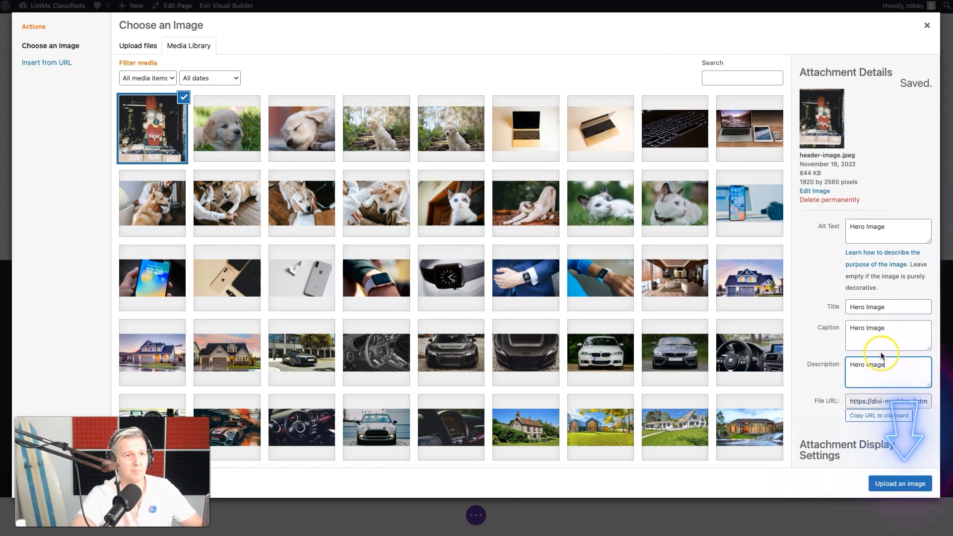
Place the selected header image in the Image module and save the module
scroll(875, 373, down, 2)
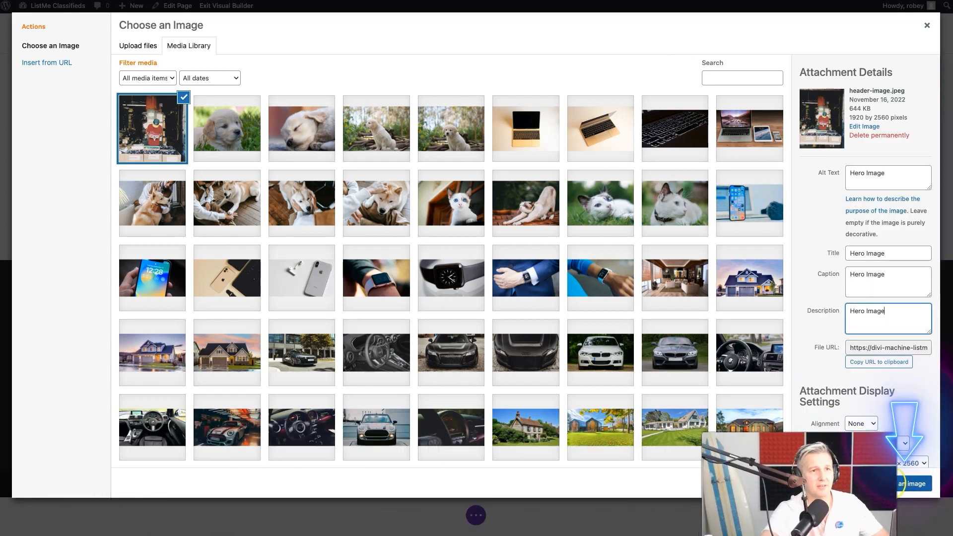
click(899, 483)
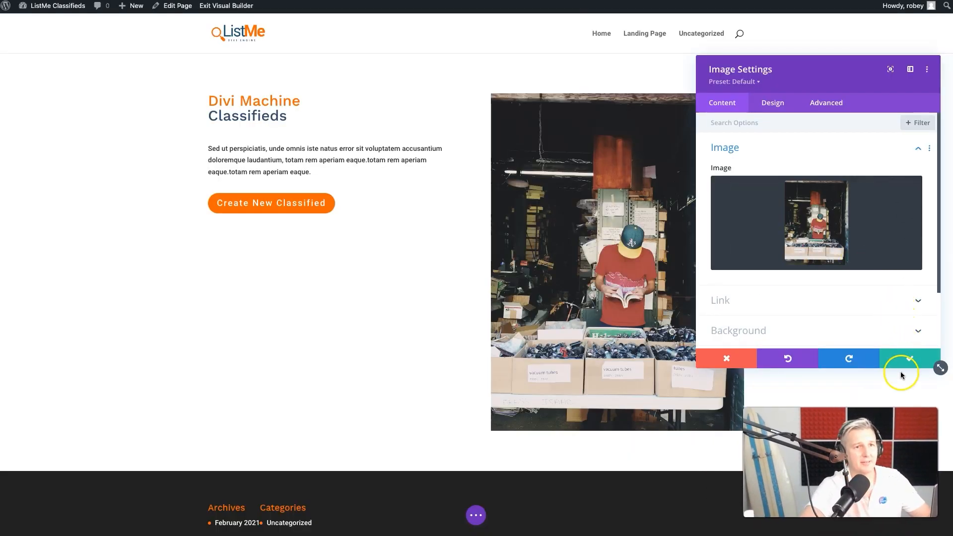
click(908, 359)
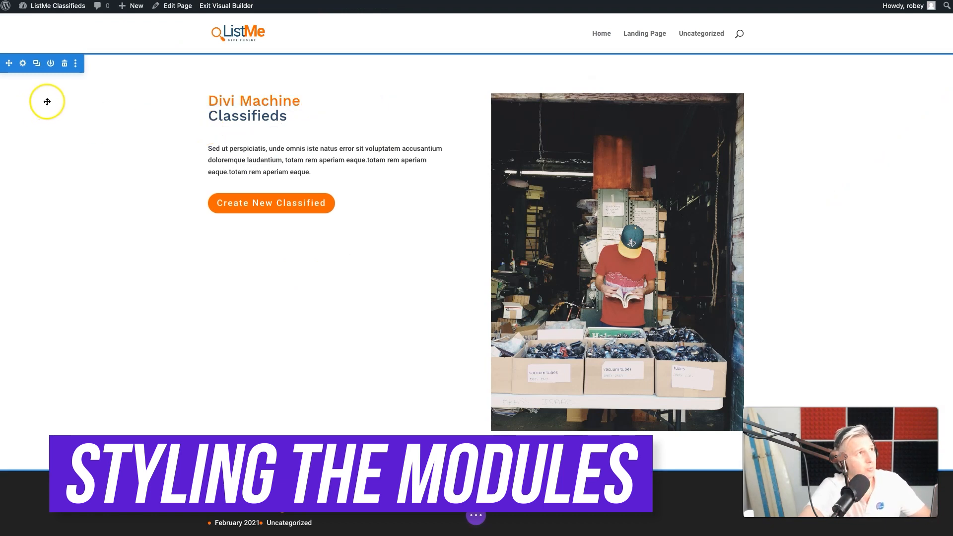
Add a background mask to the hero section and set the mask color to orange
click(22, 64)
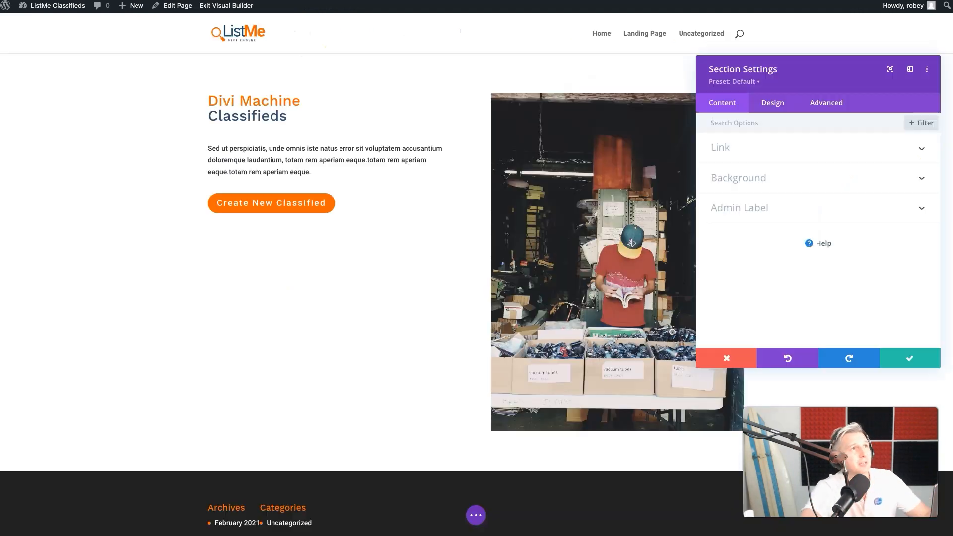
click(820, 180)
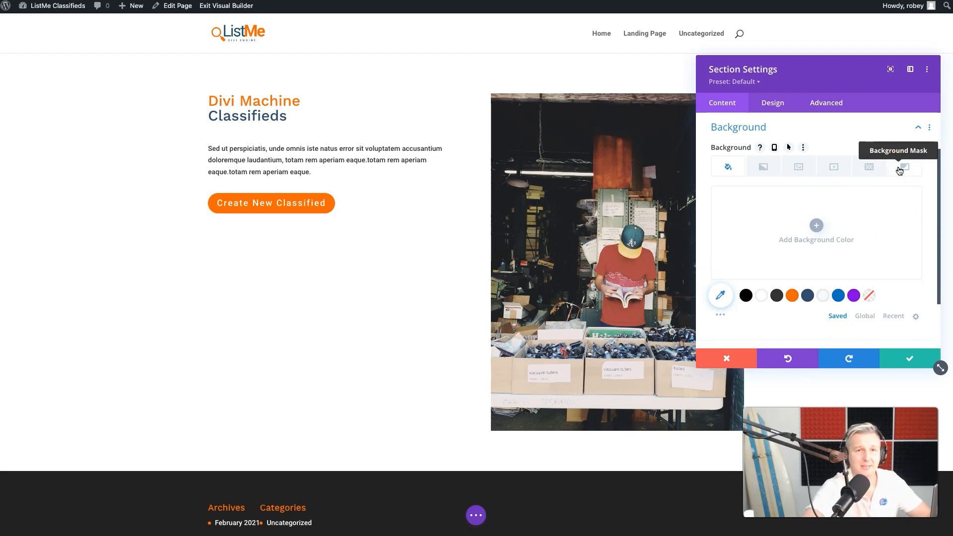
click(899, 170)
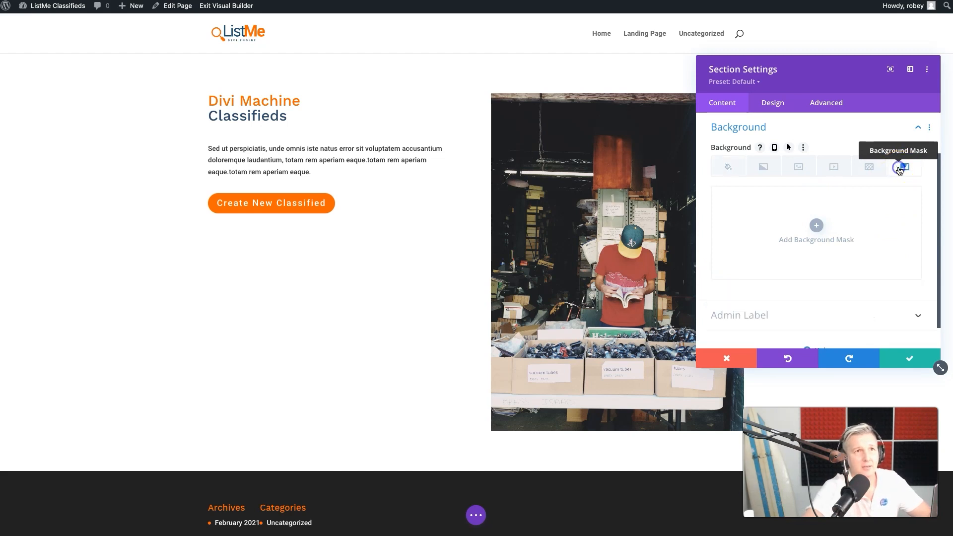
click(814, 227)
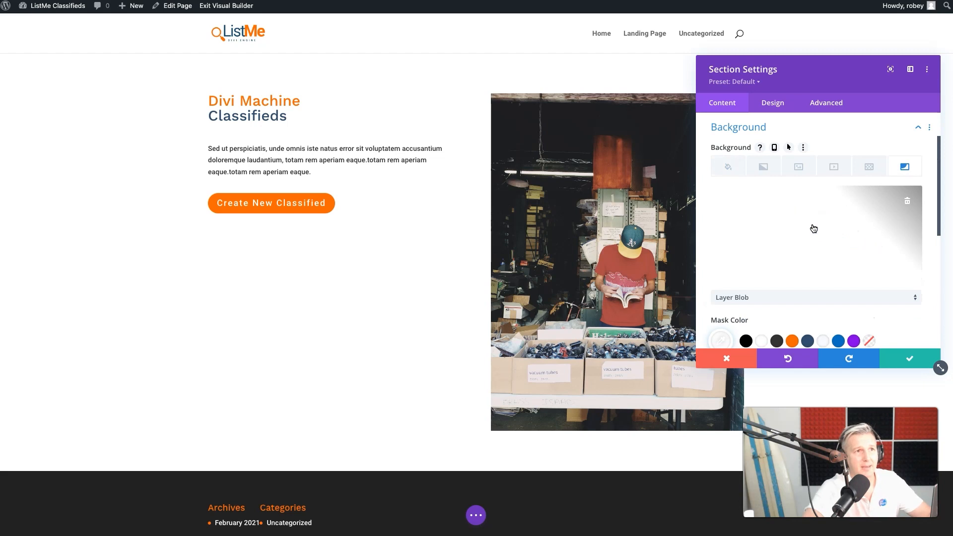
scroll(813, 228, down, 3)
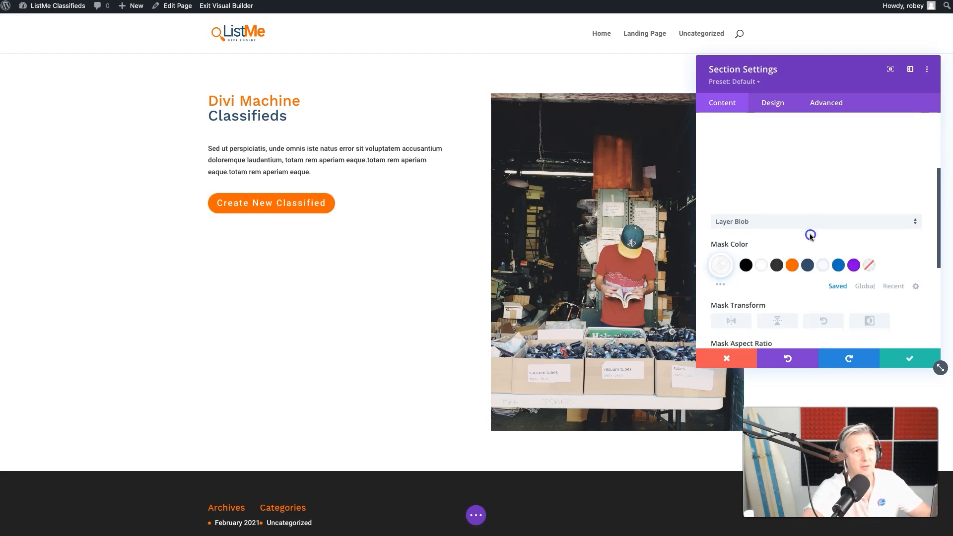
click(792, 265)
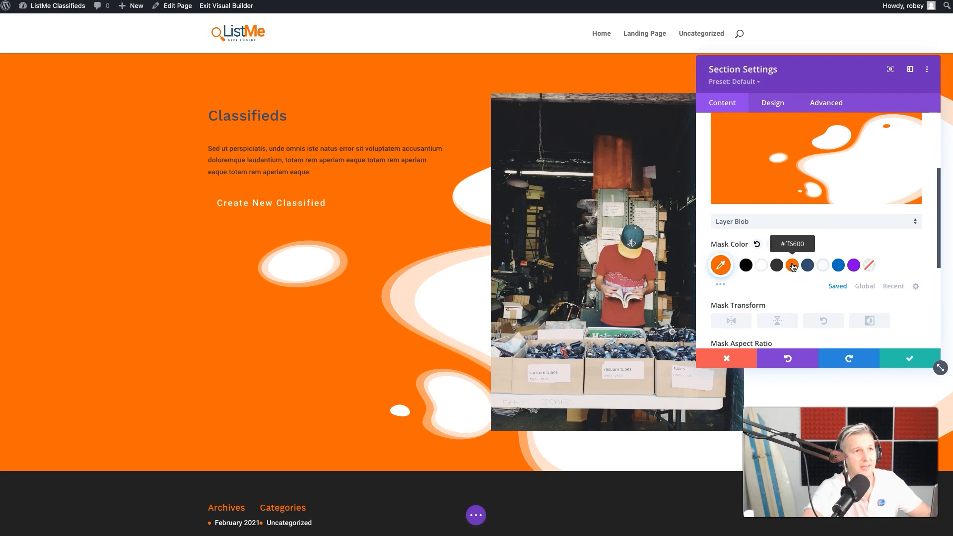
Change the section's mask style to Triangles, invert the mask, and move the settings window off the hero image
click(816, 221)
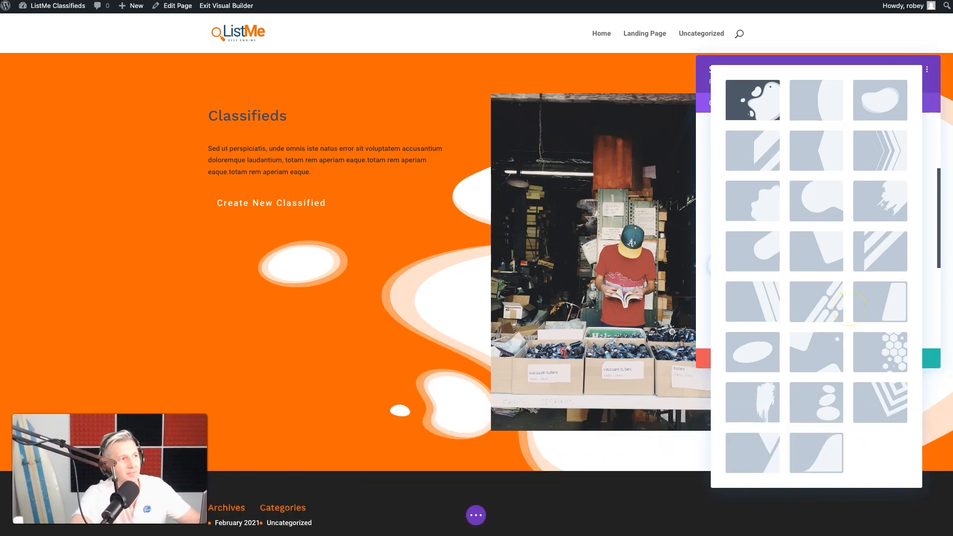
click(766, 449)
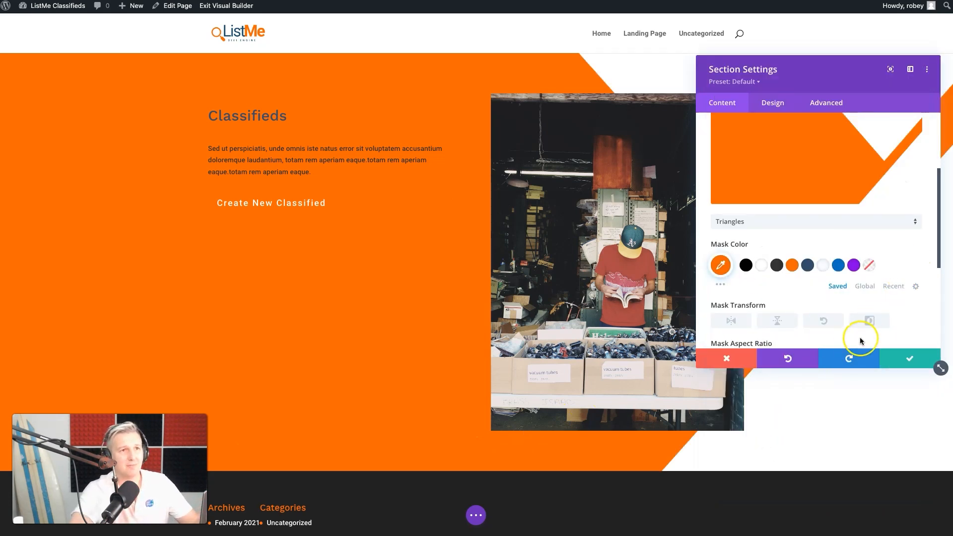
click(872, 327)
drag(789, 85, 189, 137)
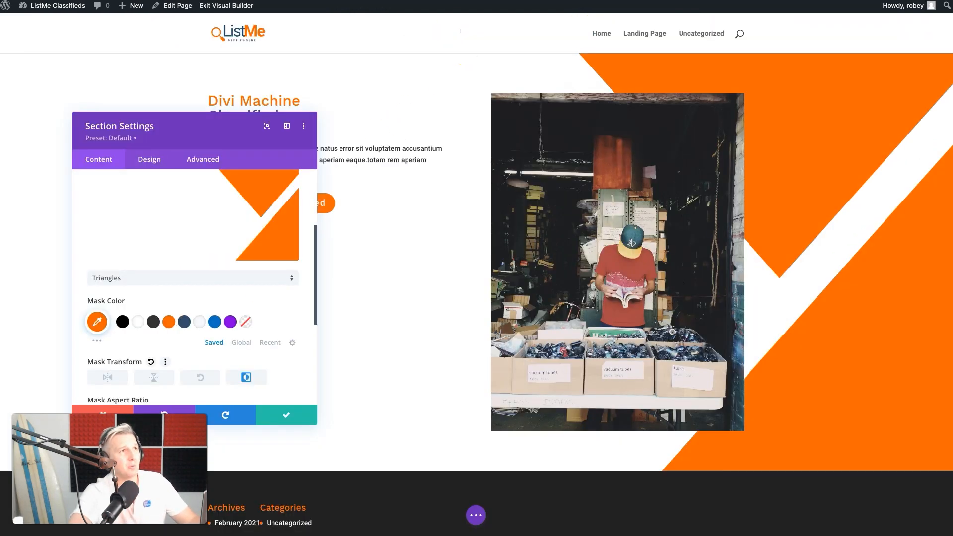
scroll(117, 369, down, 3)
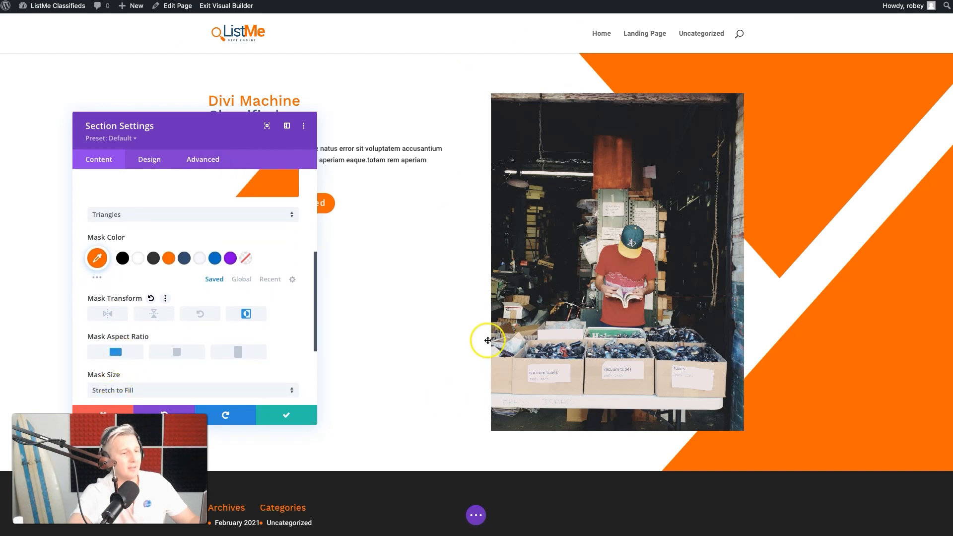
Set the hero section's padding to 120px top and bottom and 100px left, and save the section settings
scroll(137, 259, down, 6)
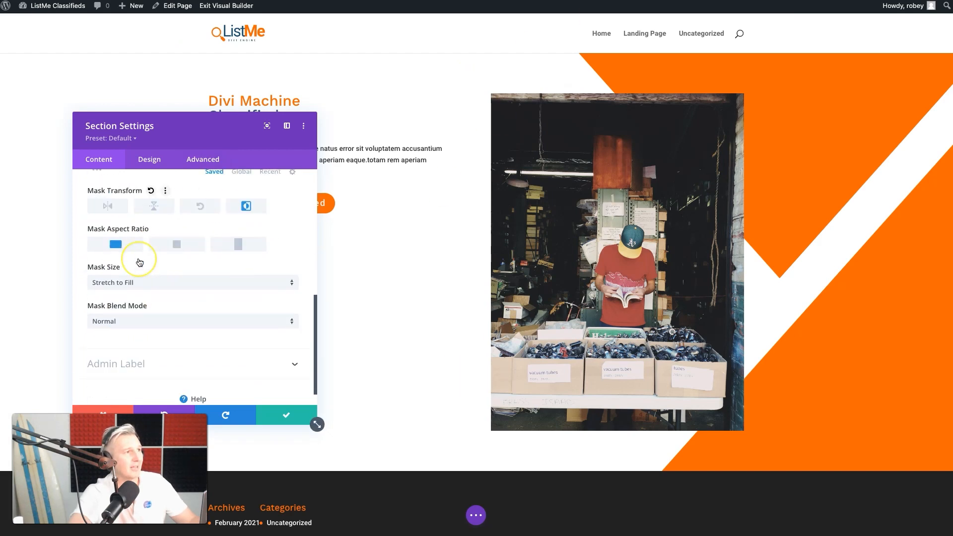
scroll(217, 292, up, 3)
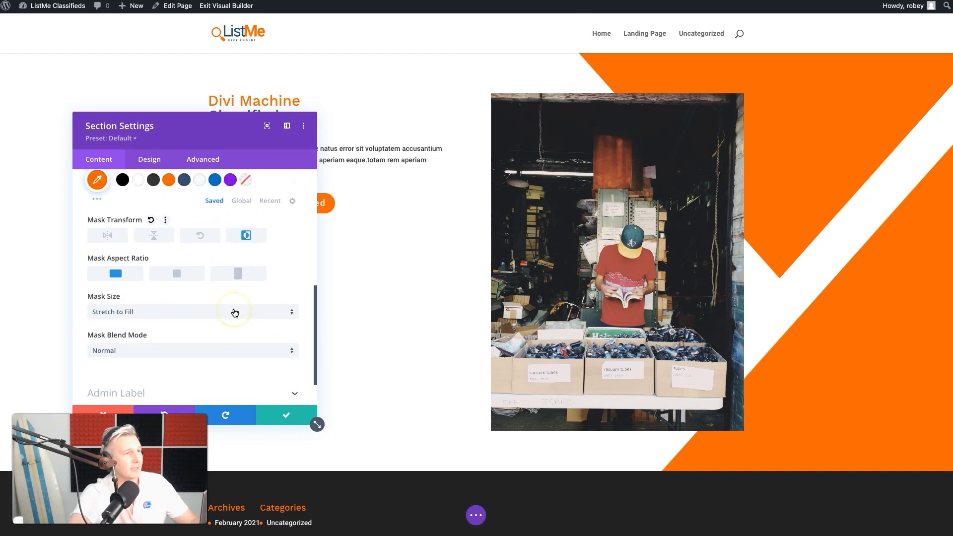
click(150, 160)
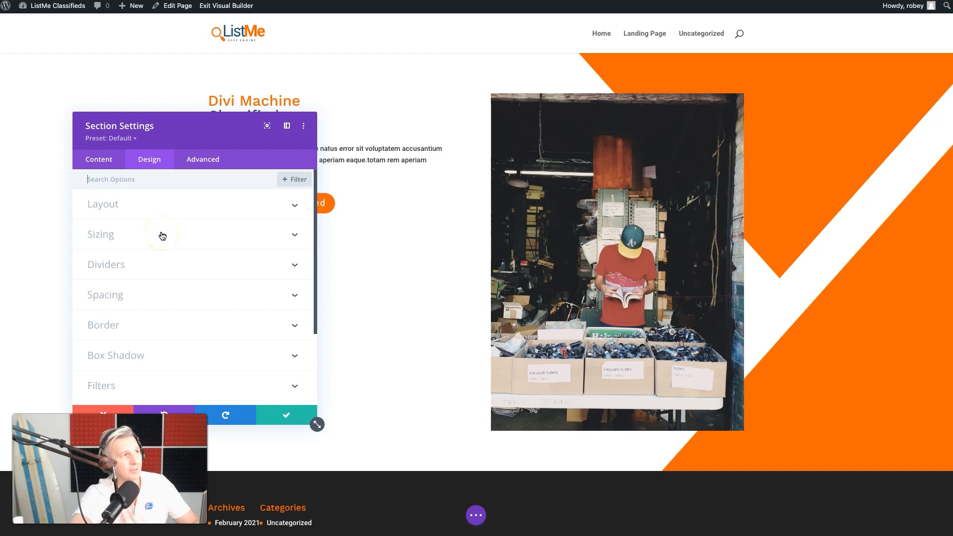
click(157, 294)
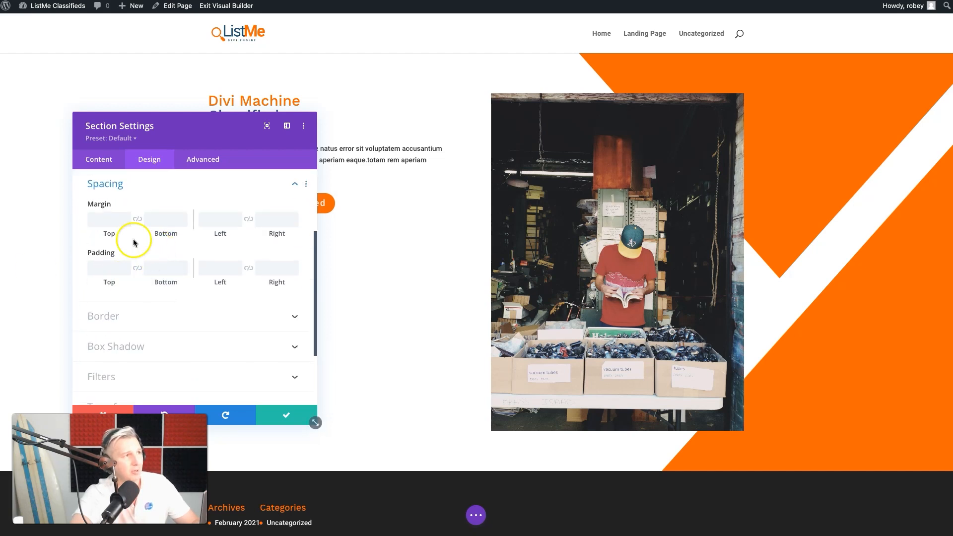
click(111, 270)
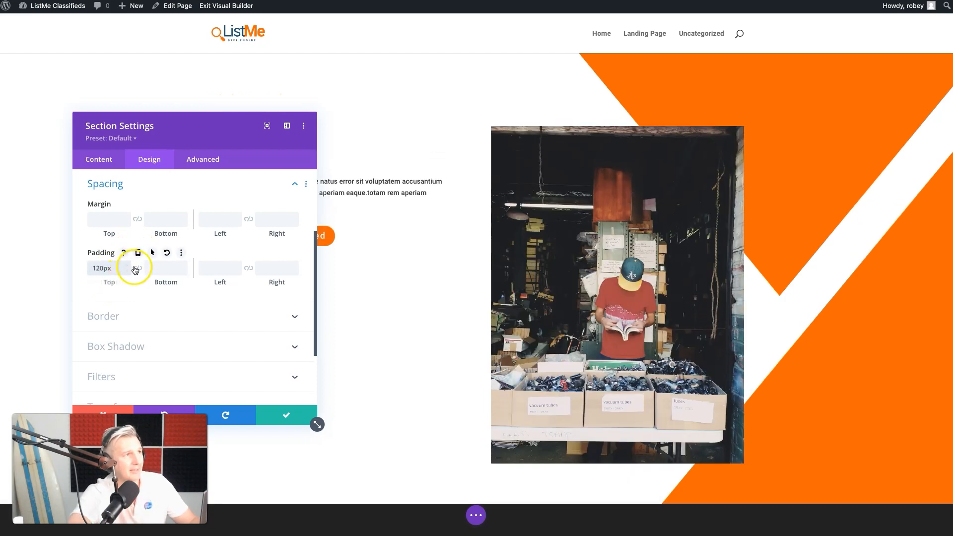
click(138, 268)
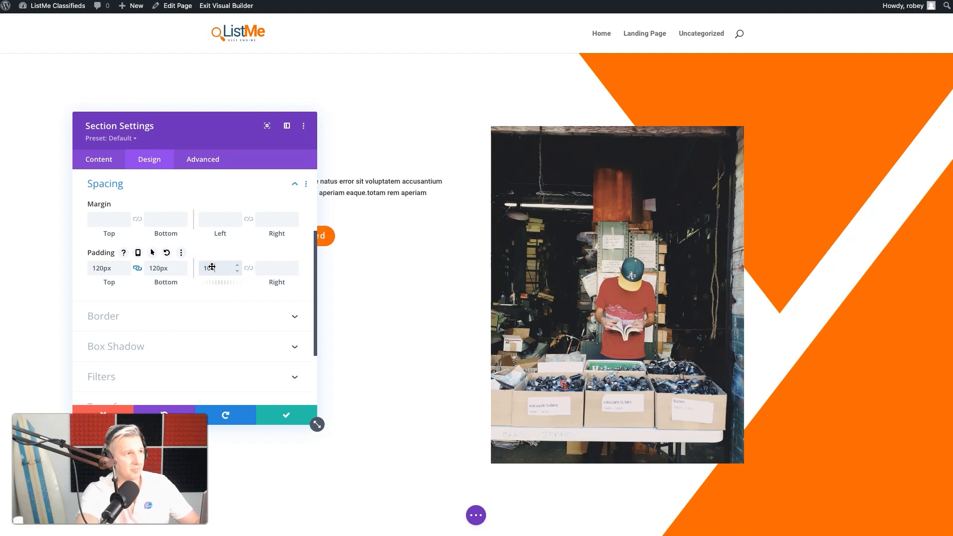
text(0)
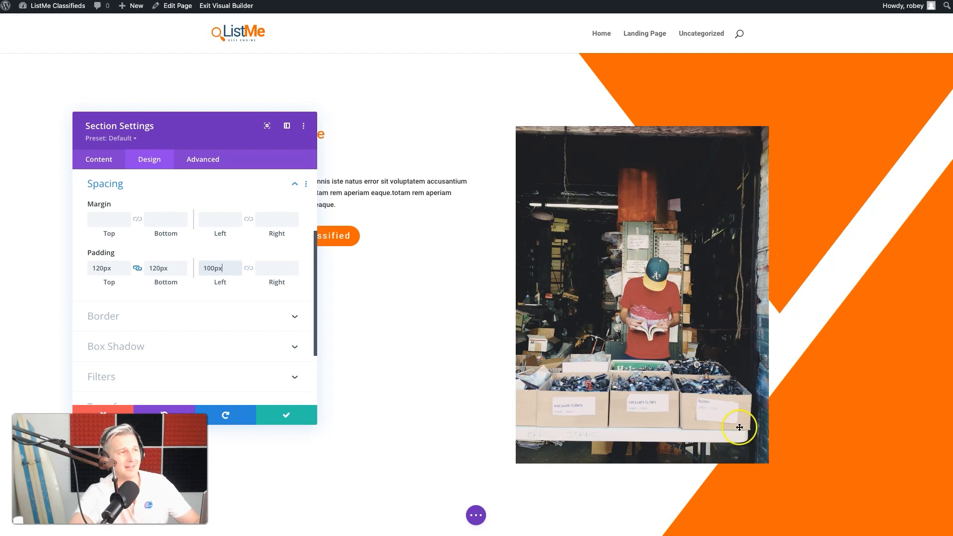
click(281, 419)
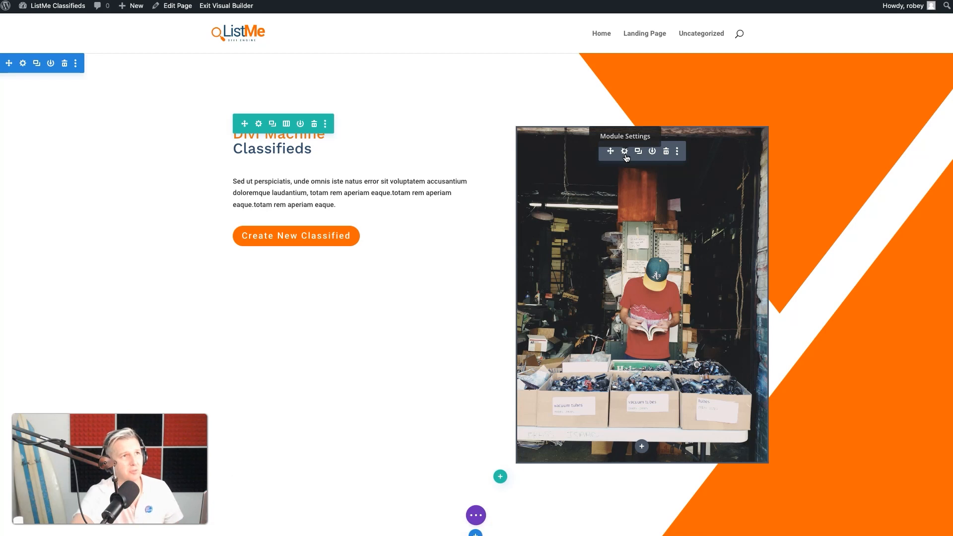
Center the hero image in its column and set its maximum width to 75%
click(625, 152)
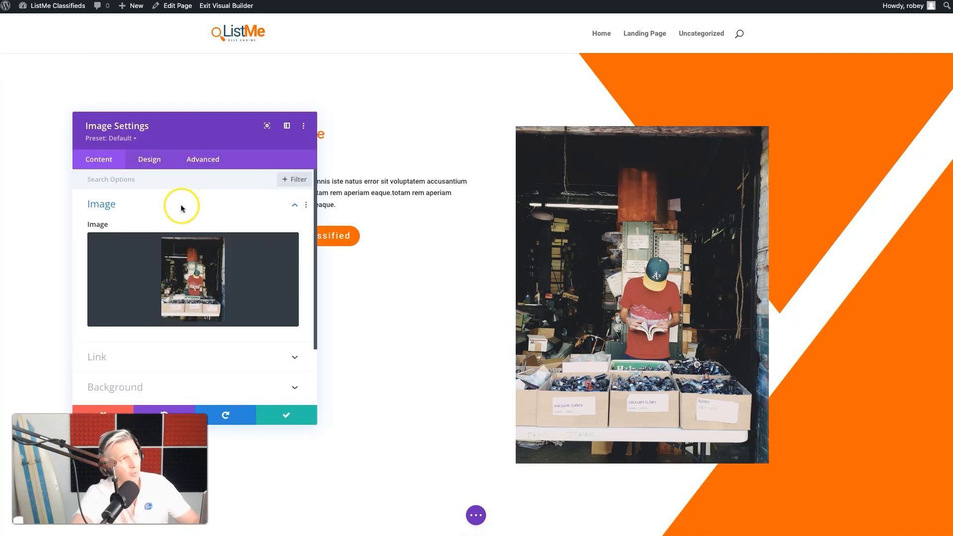
click(150, 164)
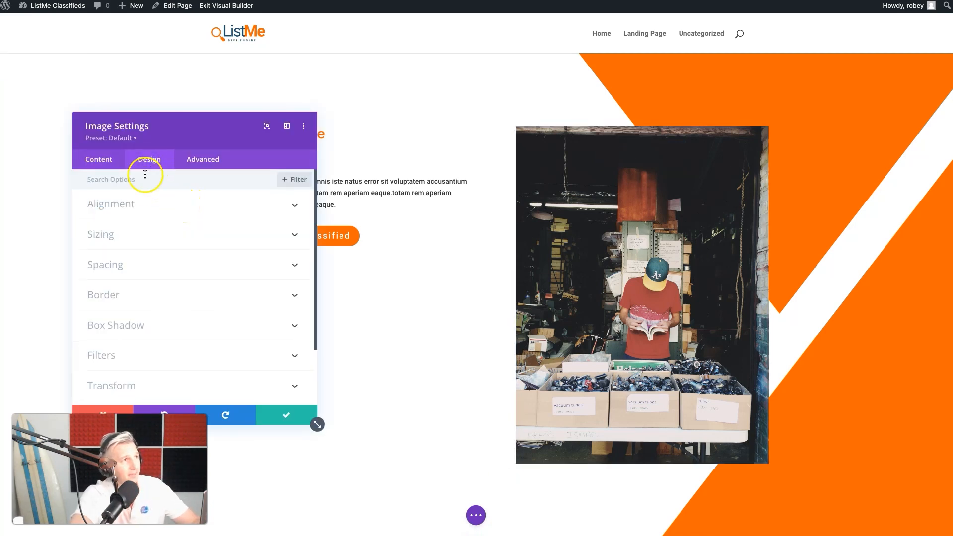
click(133, 207)
click(209, 242)
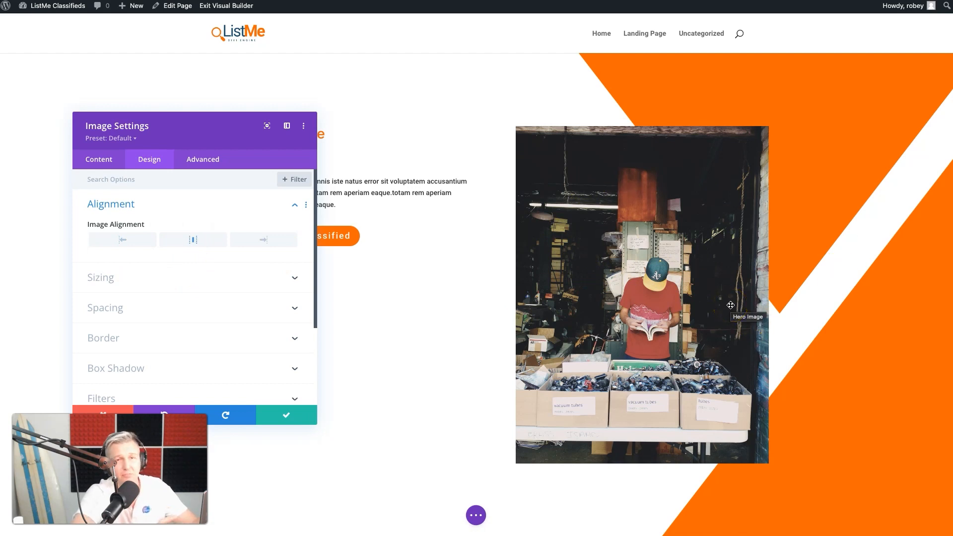
click(121, 276)
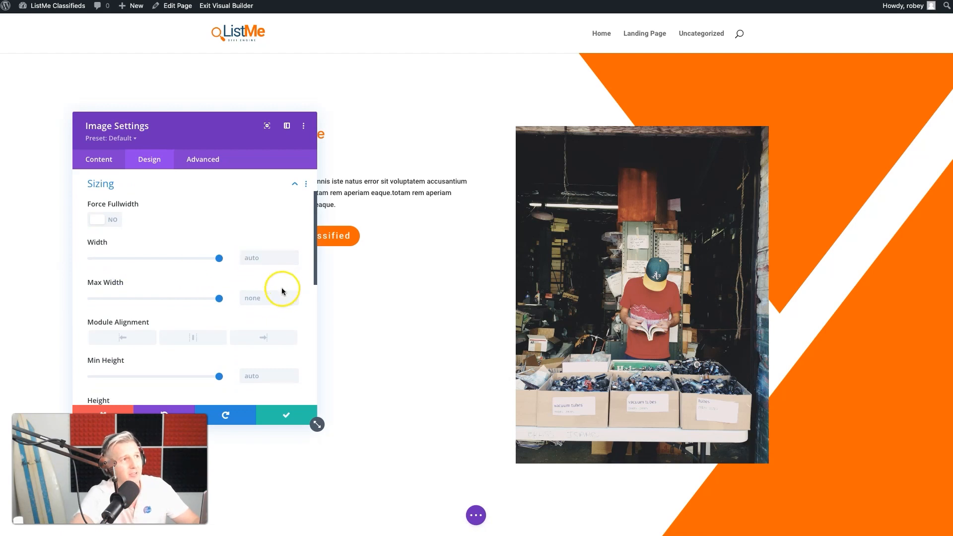
click(272, 298)
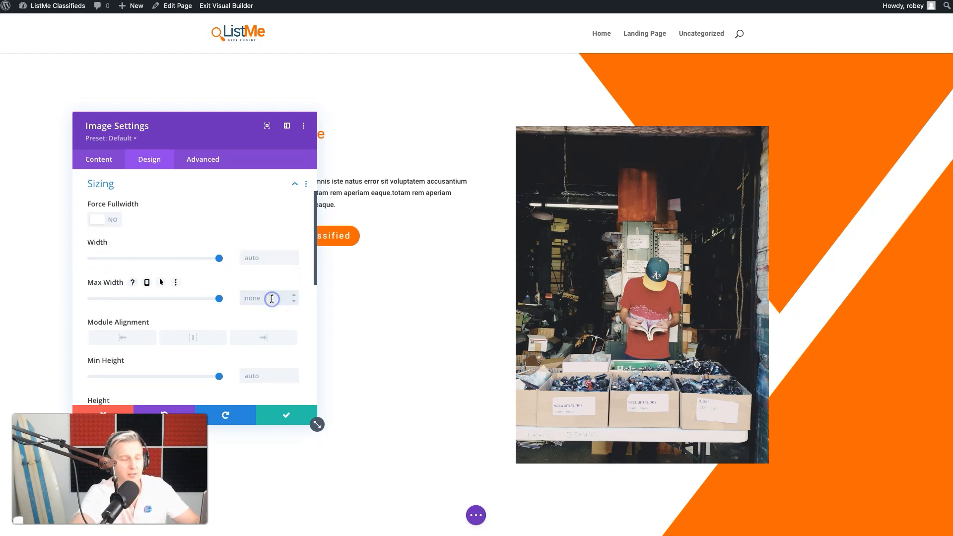
text(75%)
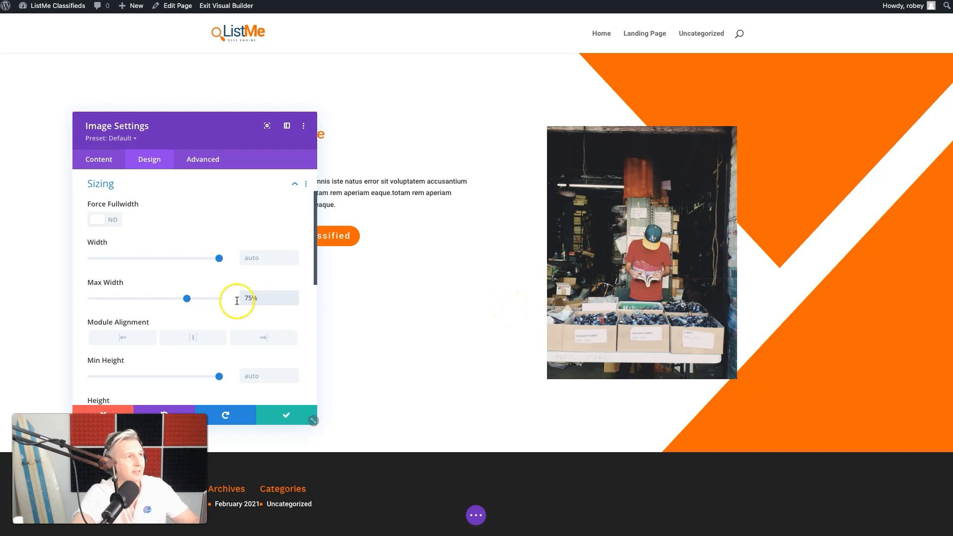
Round the hero image's top-left and bottom-right corners to 100px
scroll(128, 291, down, 5)
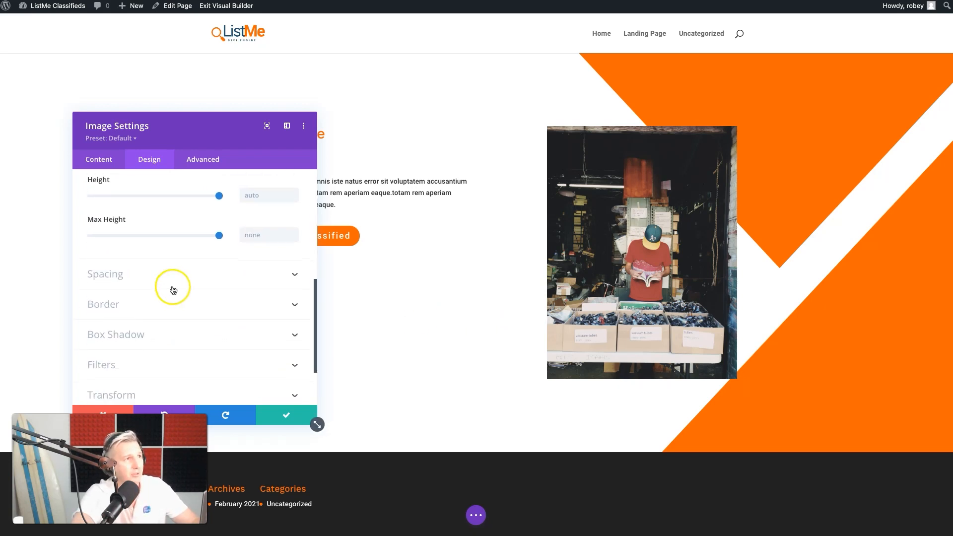
click(169, 304)
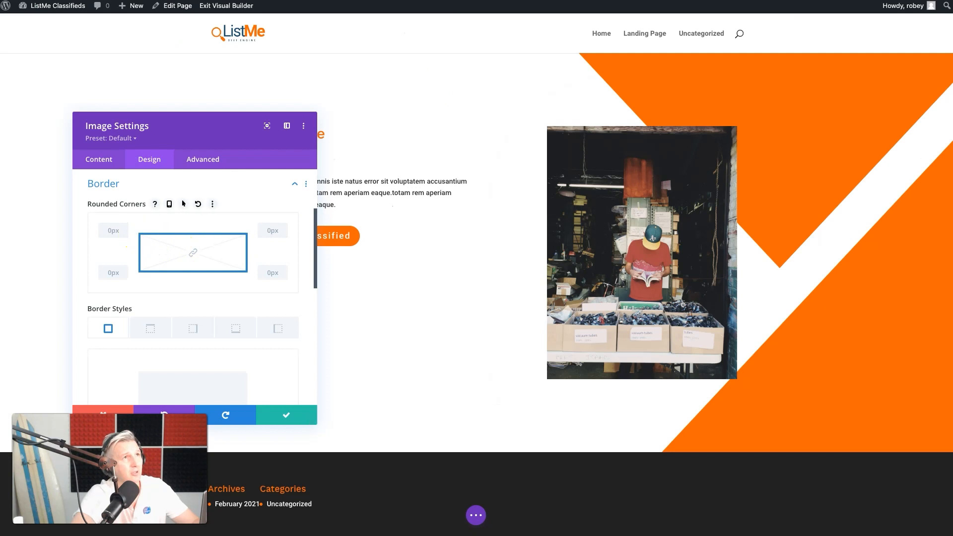
click(105, 231)
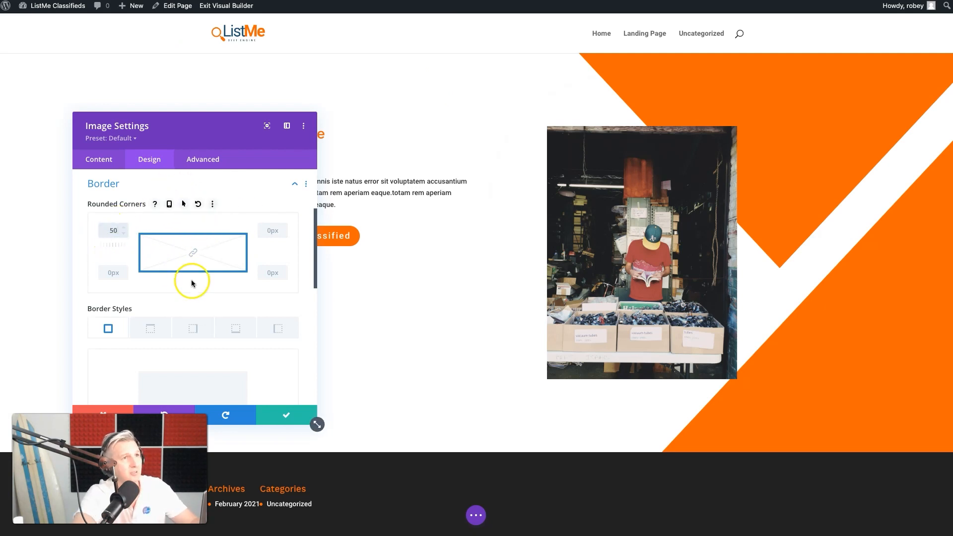
double_click(106, 231)
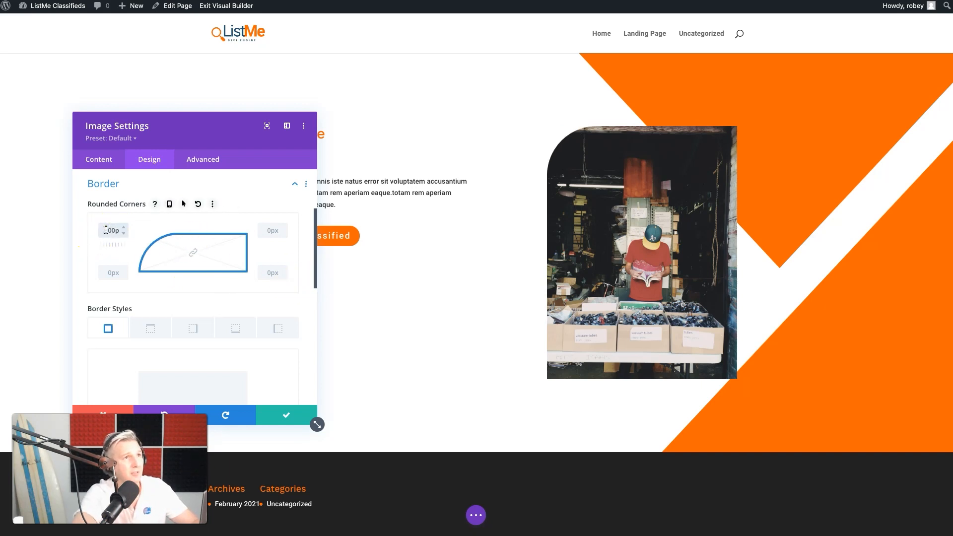
click(271, 272)
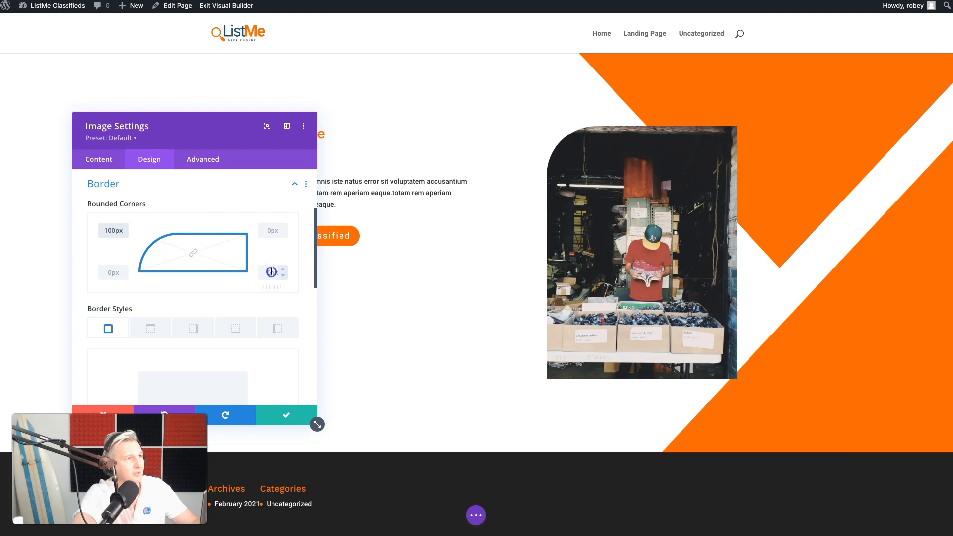
text(100)
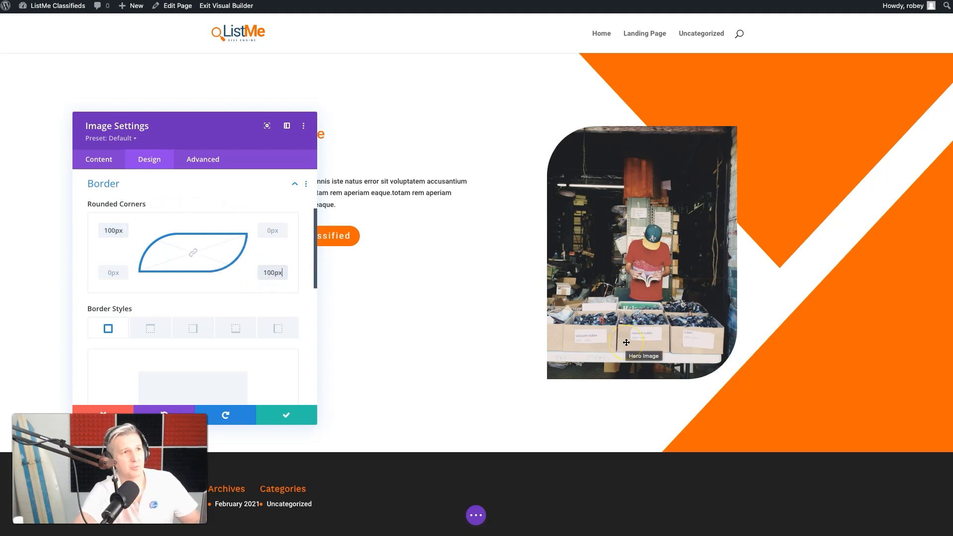
Give the hero image the box shadow preset offset to the lower right, with horizontal and vertical positions of 80px
scroll(82, 378, down, 4)
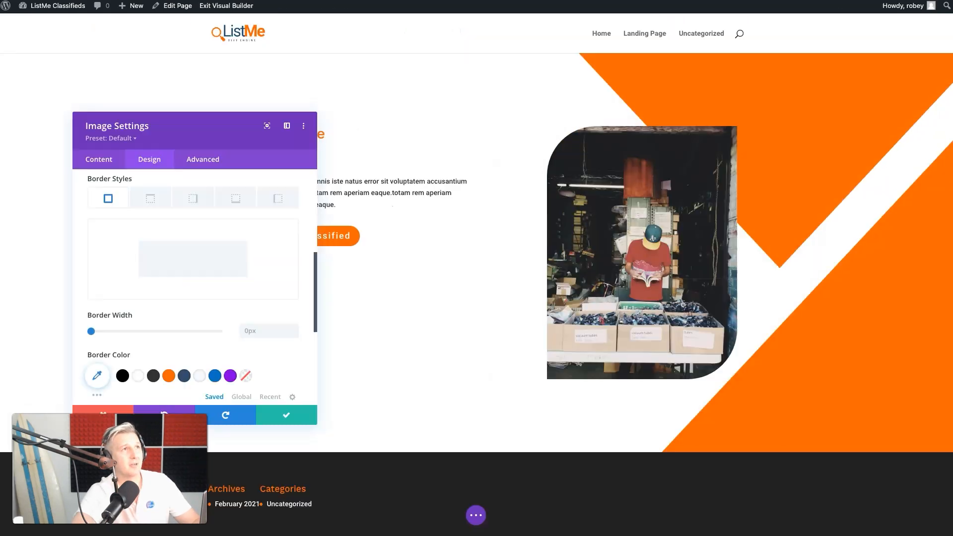
scroll(187, 271, down, 2)
scroll(186, 271, down, 3)
click(187, 259)
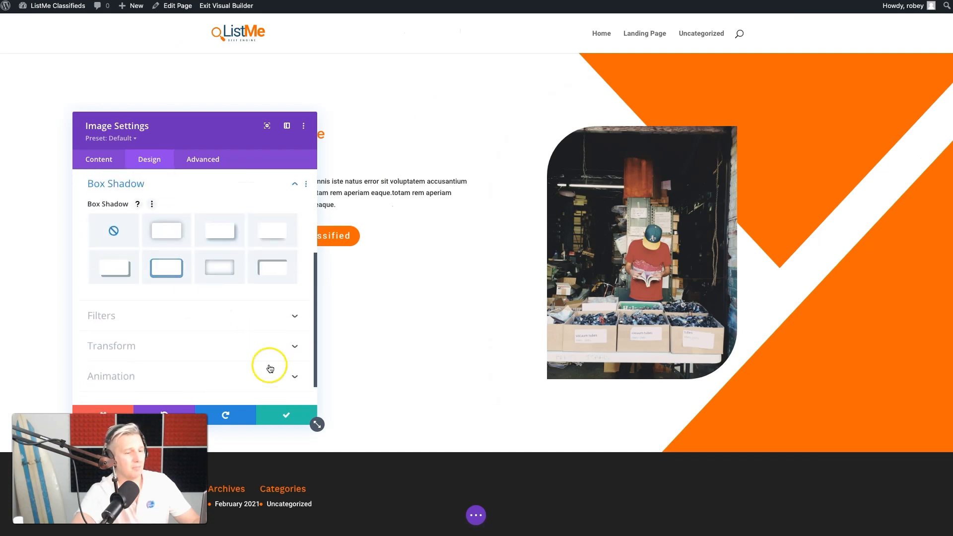
click(217, 233)
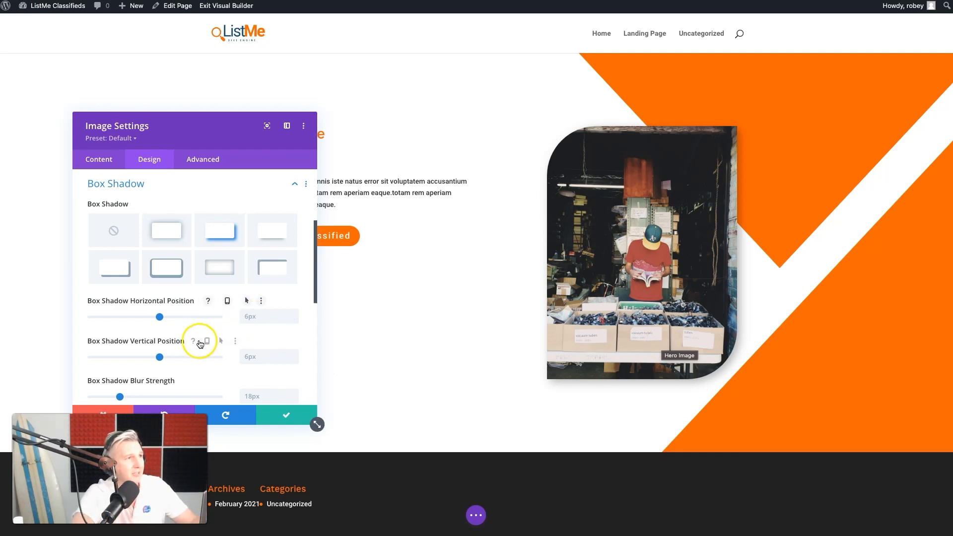
drag(159, 318, 219, 317)
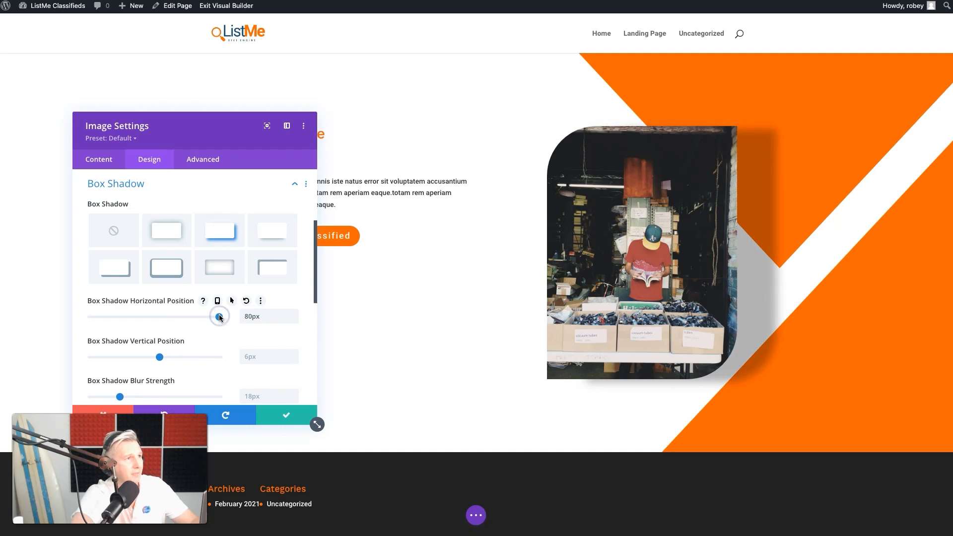
drag(159, 356, 210, 357)
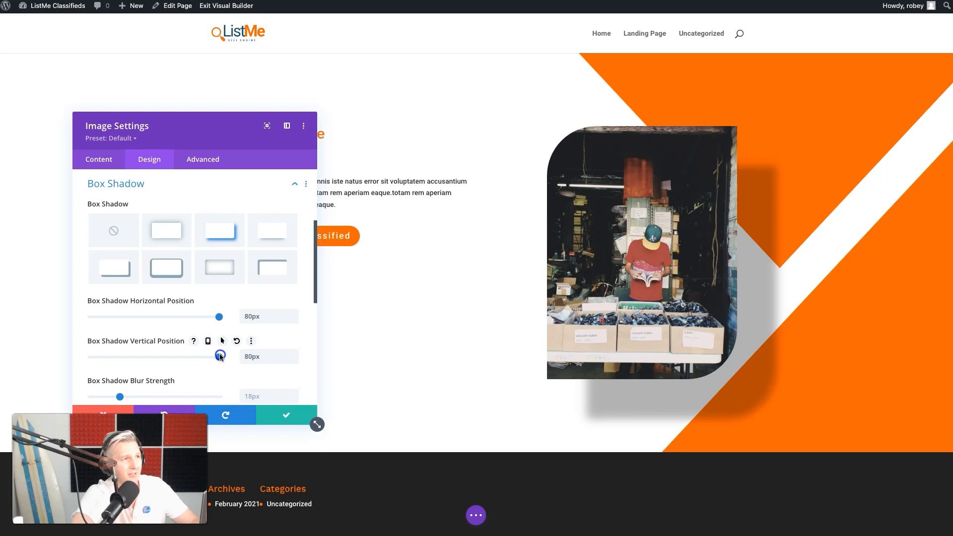
Set the hero image's box shadow blur strength to 120px and save the image module
scroll(220, 357, down, 2)
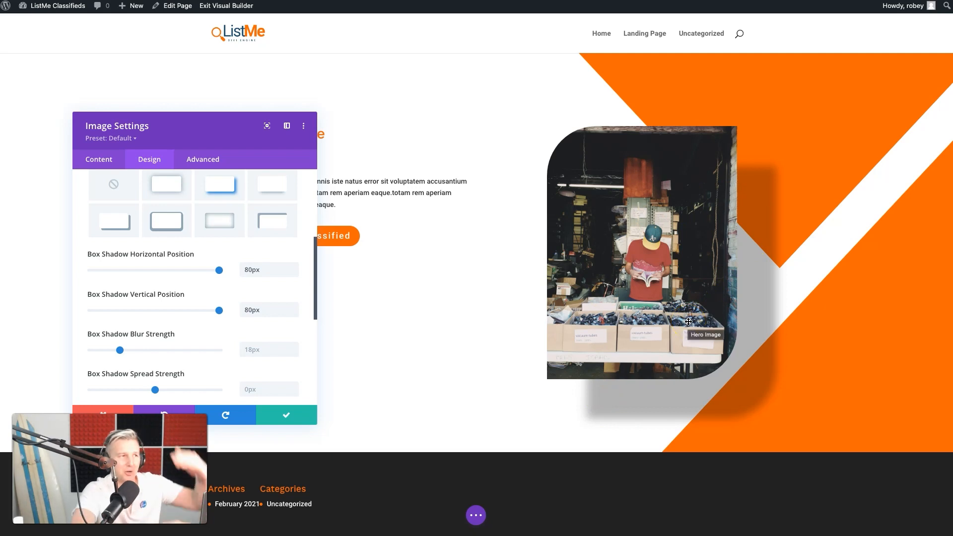
drag(120, 350, 175, 353)
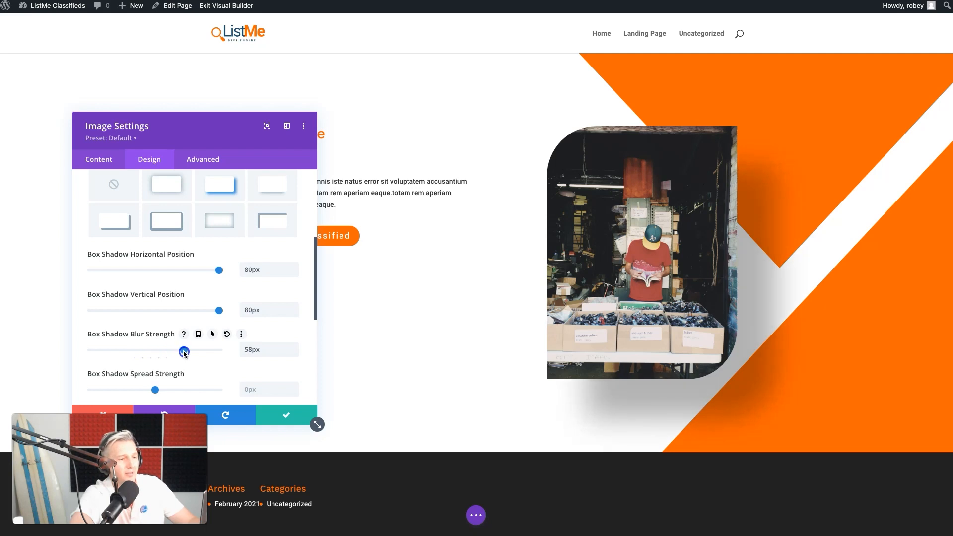
drag(198, 353, 225, 355)
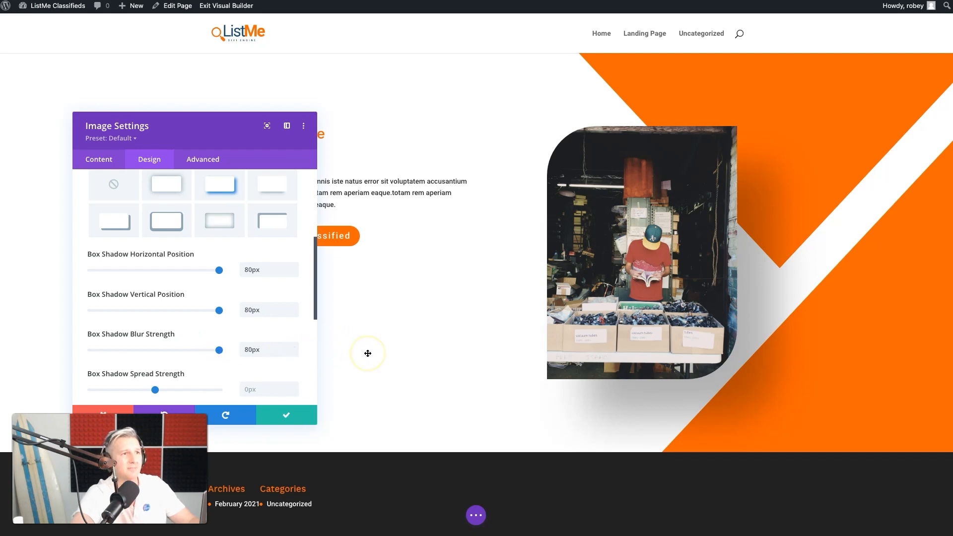
click(253, 349)
drag(253, 350, 237, 352)
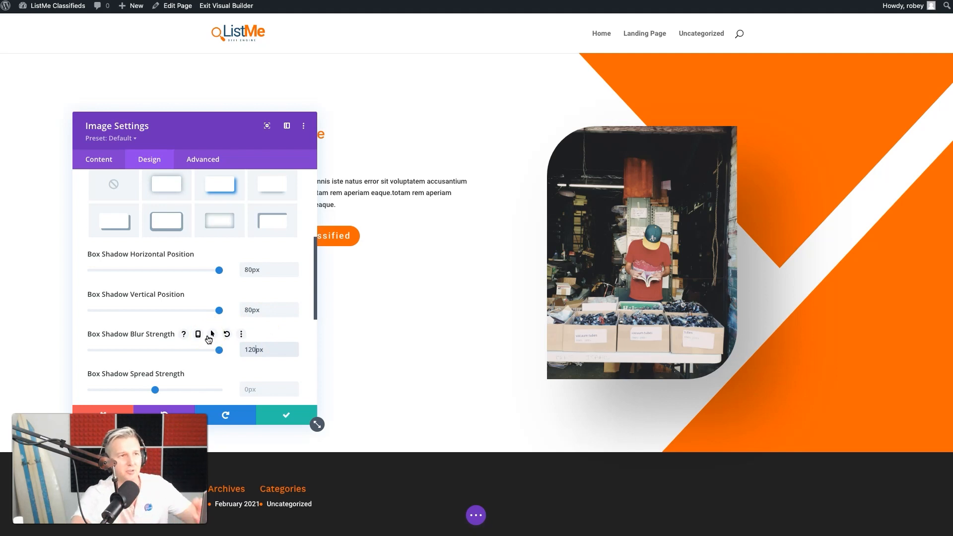
scroll(206, 352, down, 4)
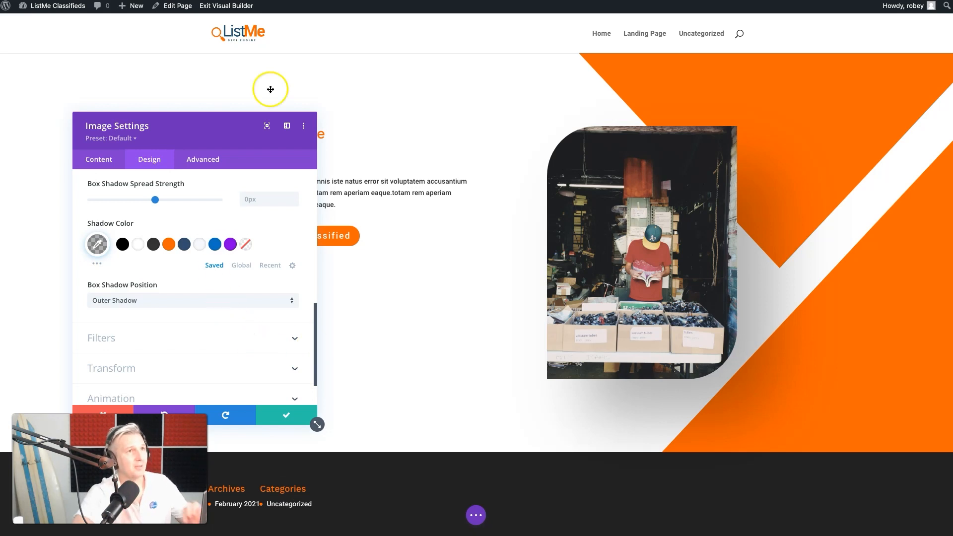
key(Return)
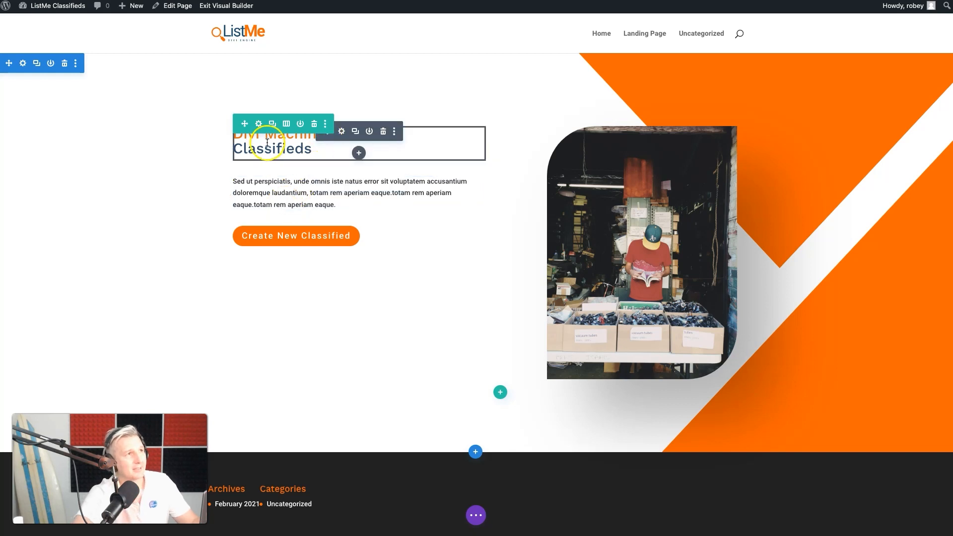
Set the font weight of the hero's "Divi Machine Classifieds" H1 heading to Bold
click(342, 131)
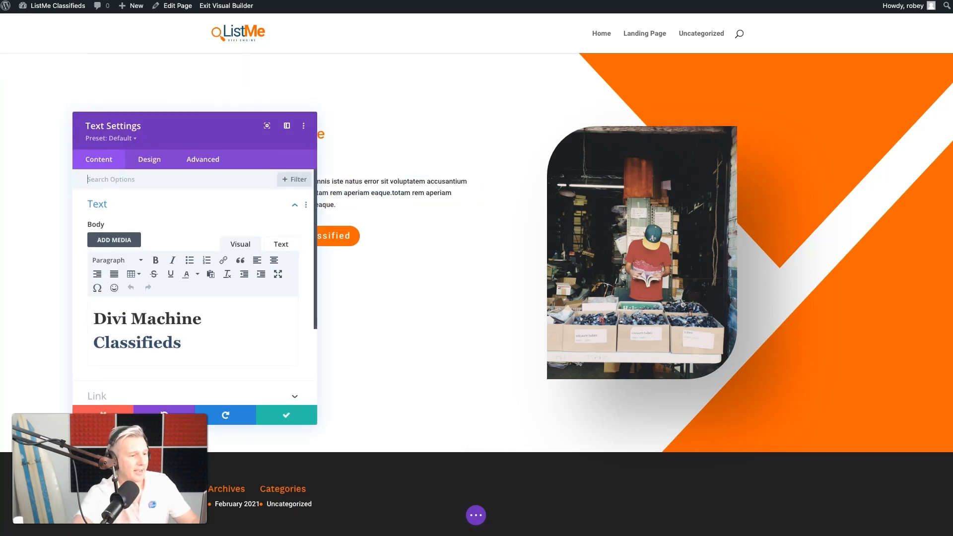
click(143, 159)
drag(166, 137, 786, 163)
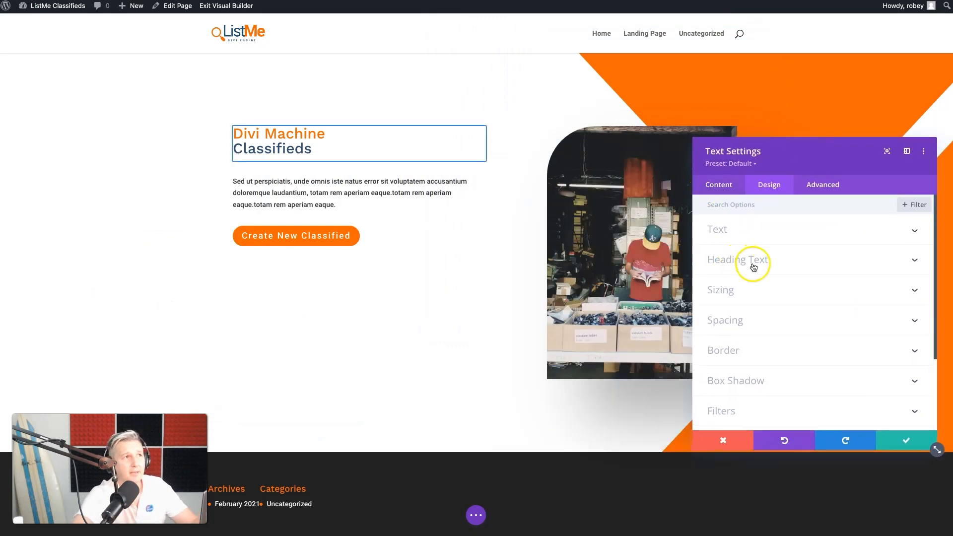
click(243, 147)
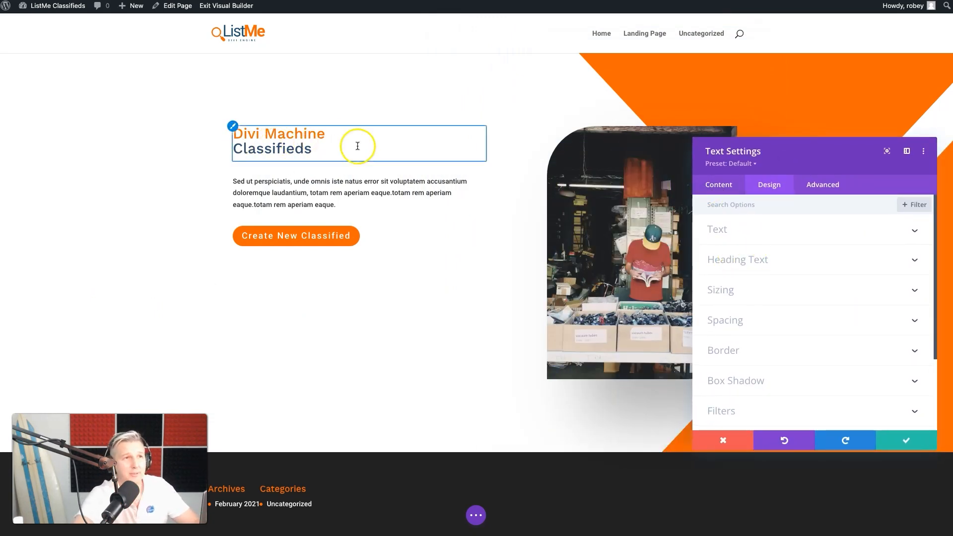
click(785, 258)
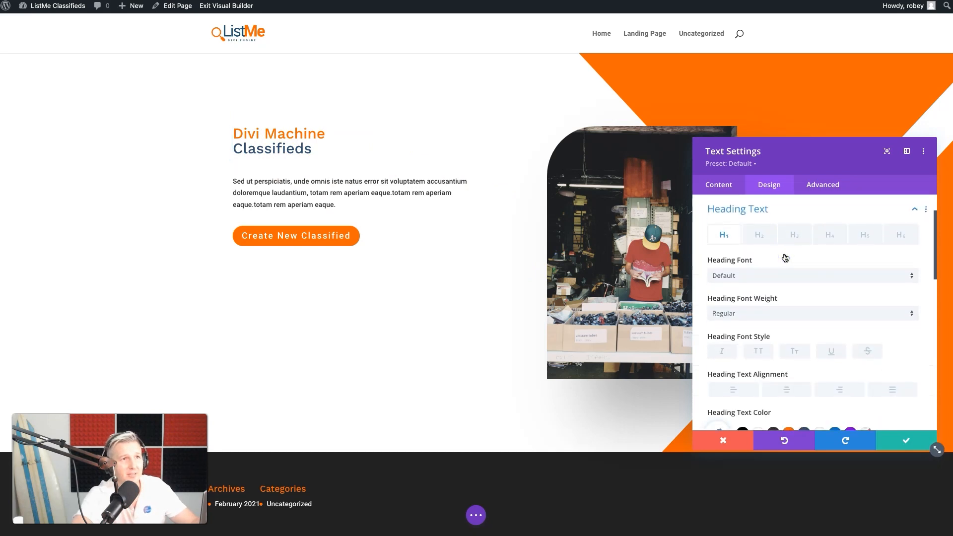
click(740, 317)
click(740, 355)
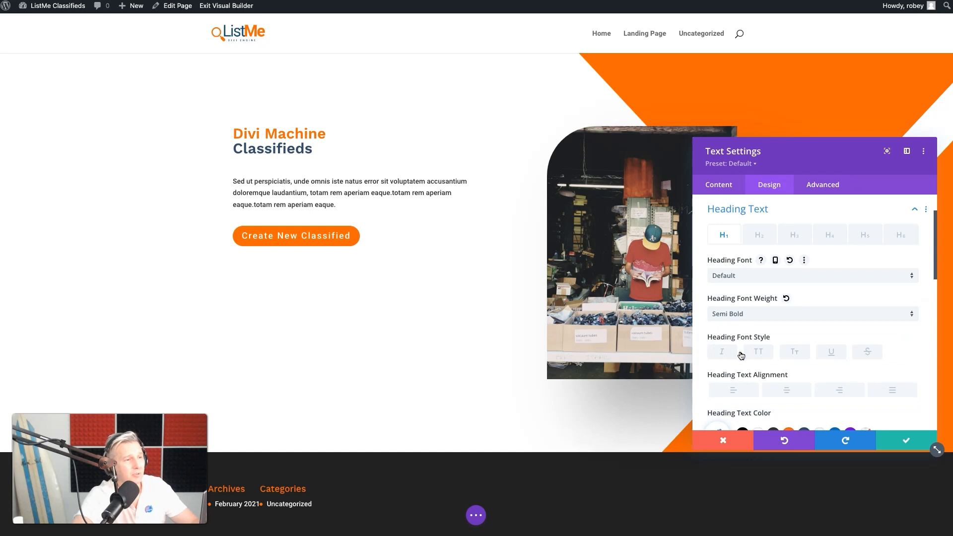
click(748, 317)
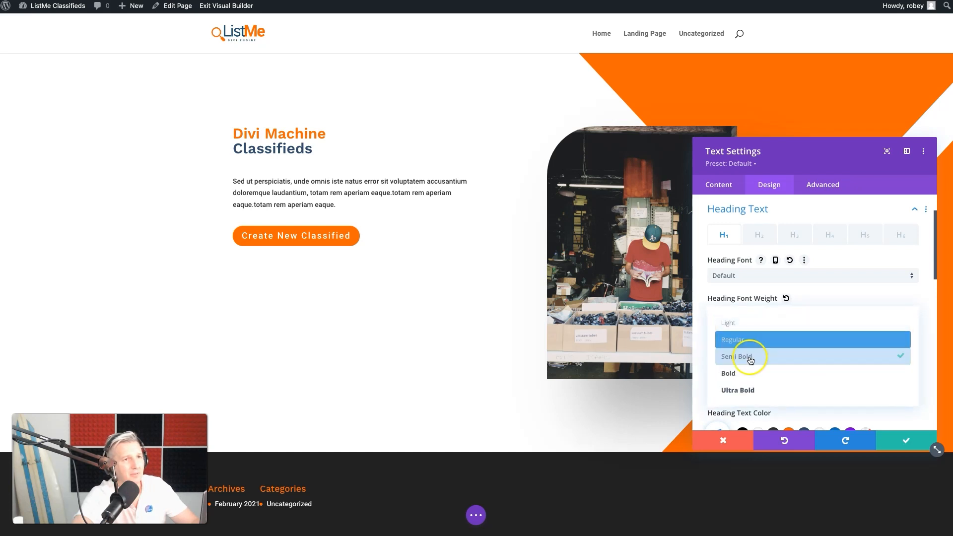
click(749, 375)
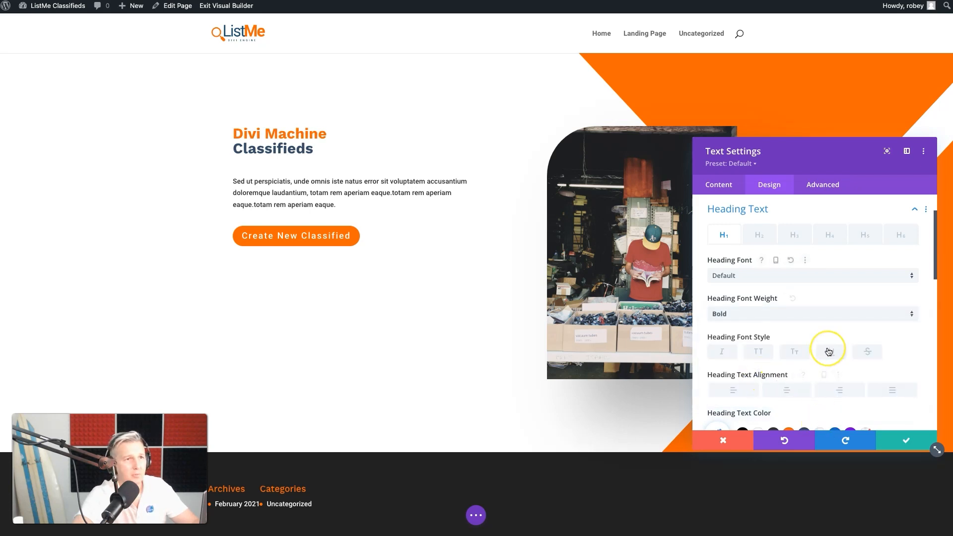
Enlarge the hero heading's text size to 80px and reduce it to 75px
scroll(827, 347, down, 1)
scroll(828, 351, down, 2)
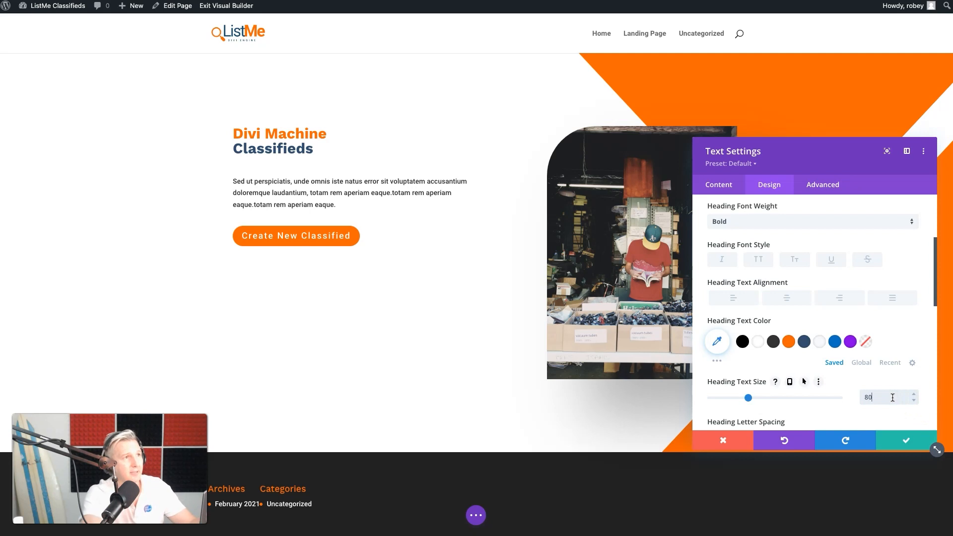
text(px)
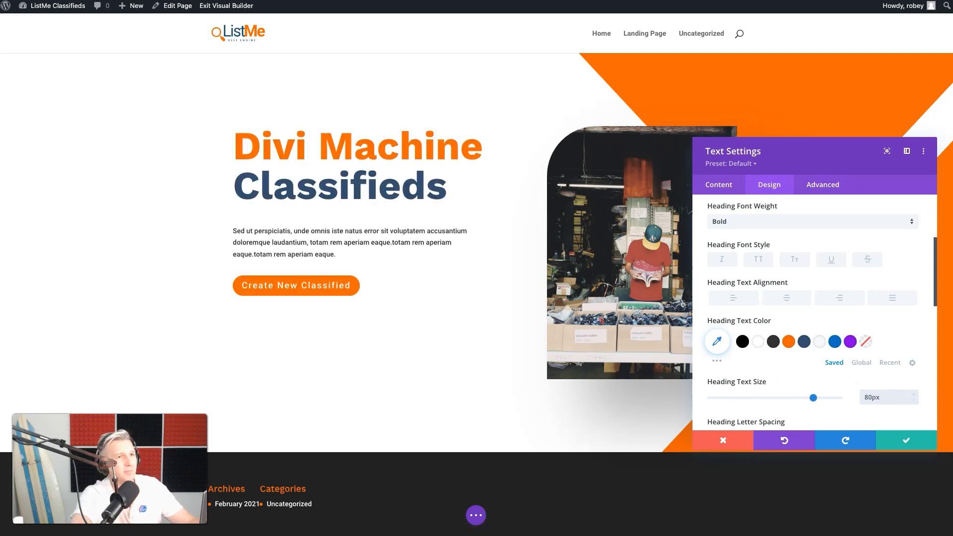
click(872, 396)
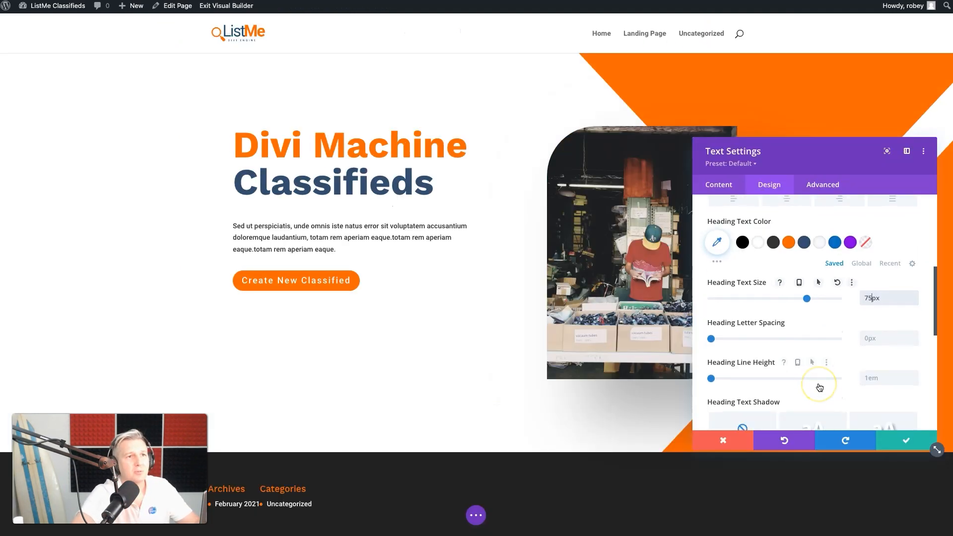
Give the hero heading a left margin of -100px and save the text module
scroll(819, 388, down, 2)
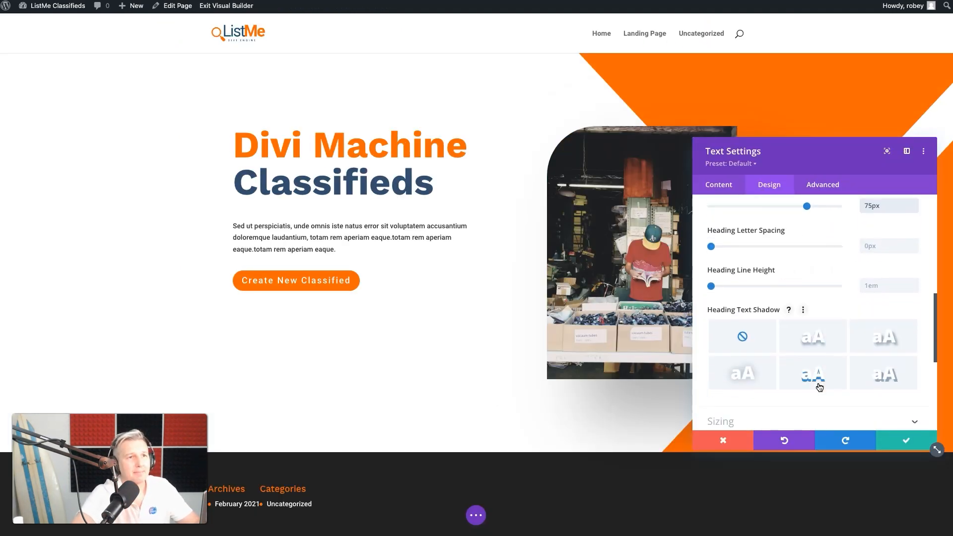
scroll(785, 328, down, 5)
click(764, 221)
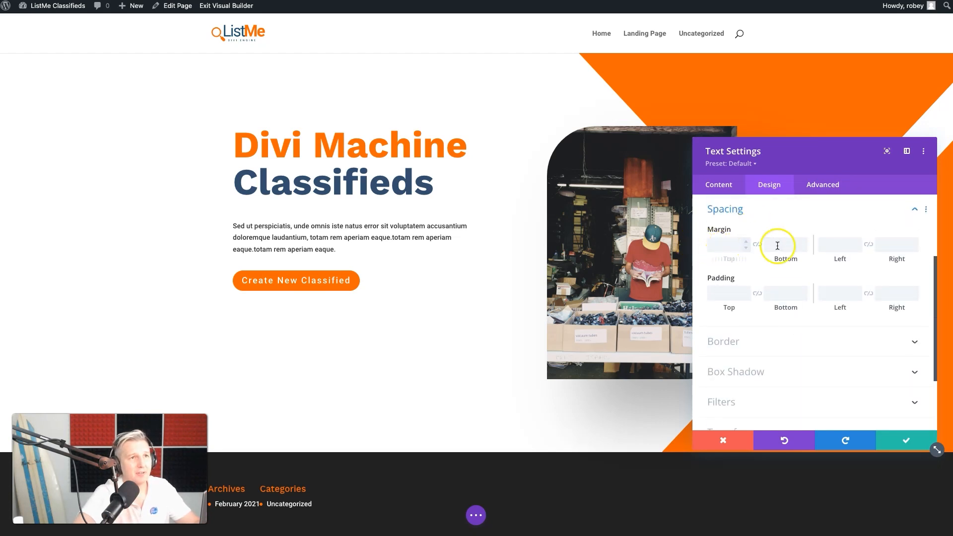
click(842, 250)
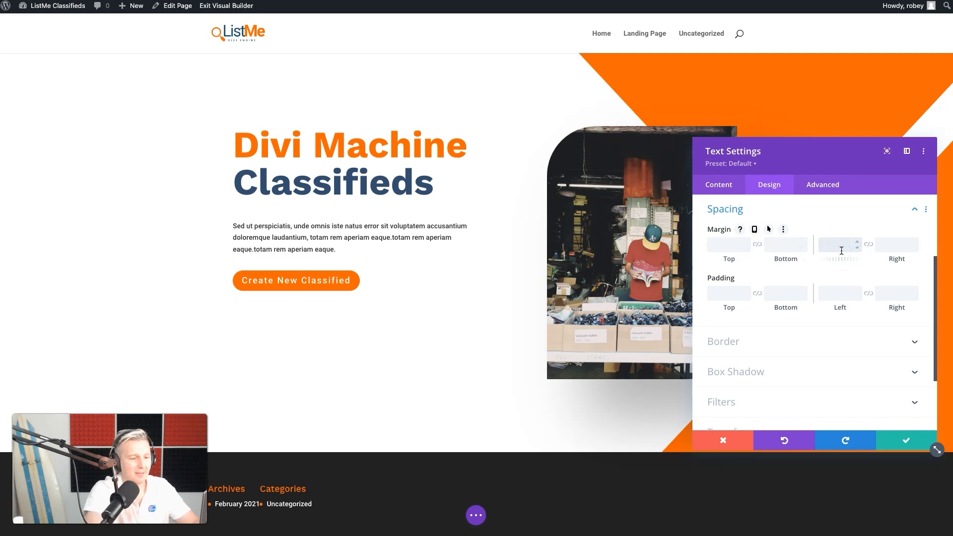
text(-100)
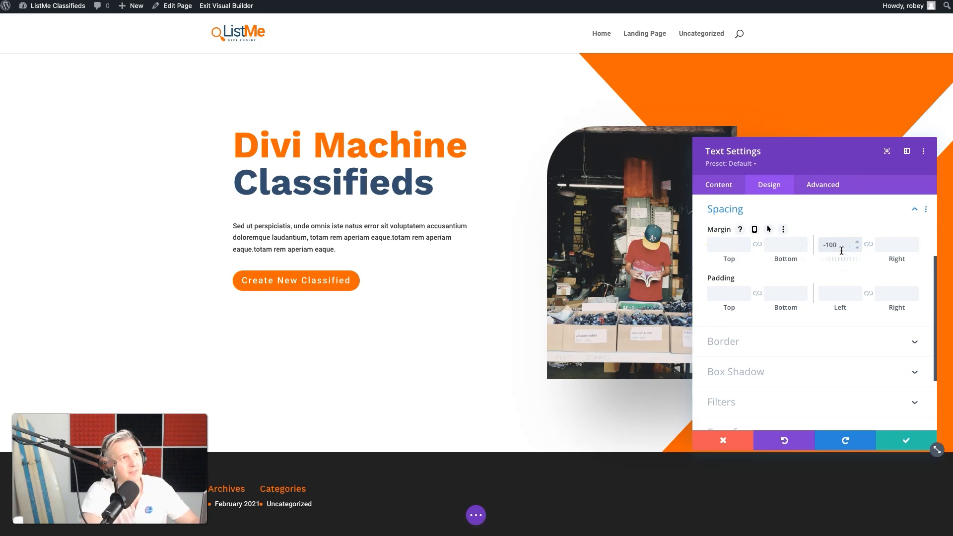
text(px)
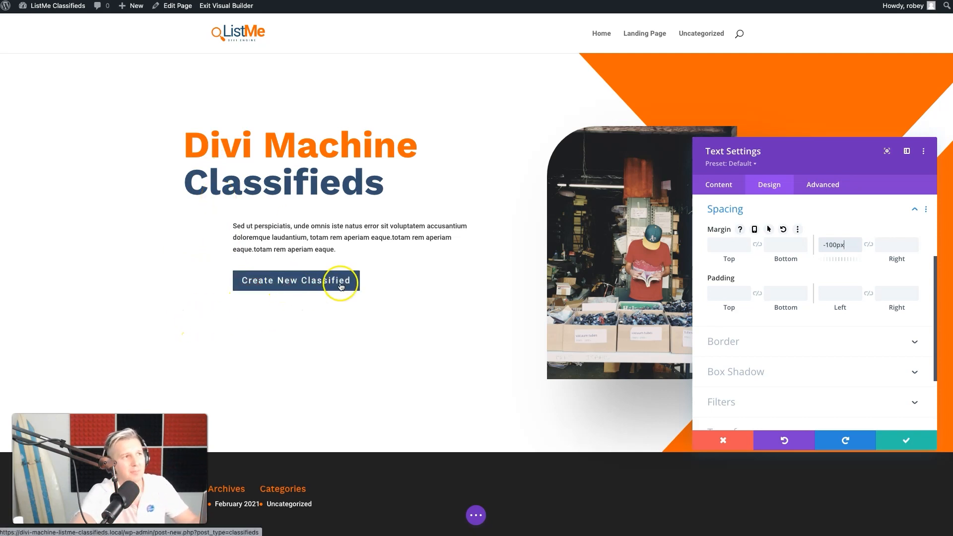
click(900, 438)
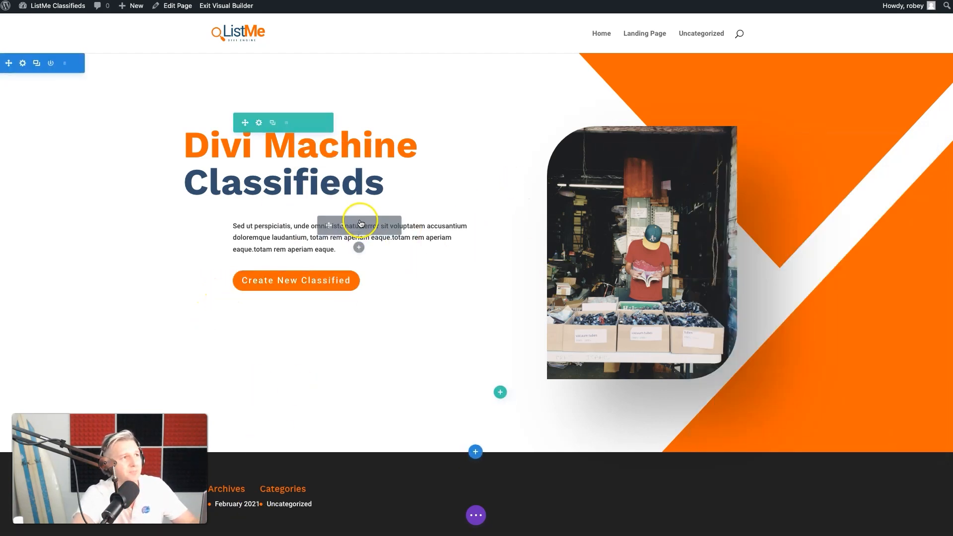
Set the font weight of the paragraph below the hero heading to Light
click(337, 228)
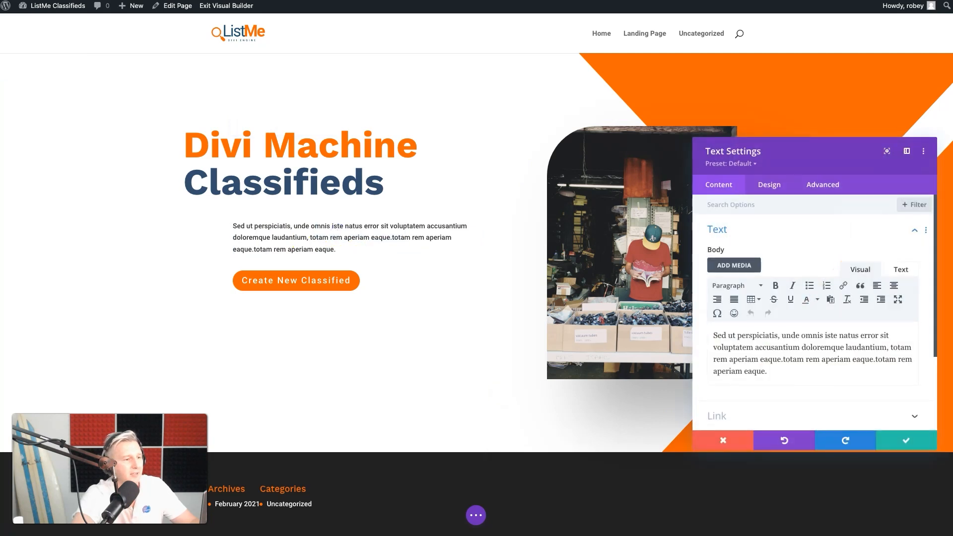
click(769, 183)
click(751, 230)
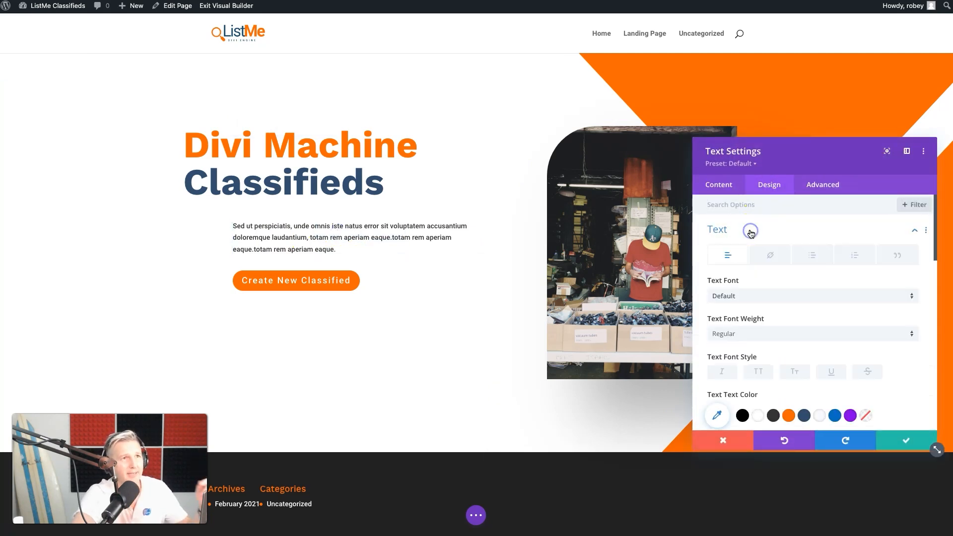
click(793, 333)
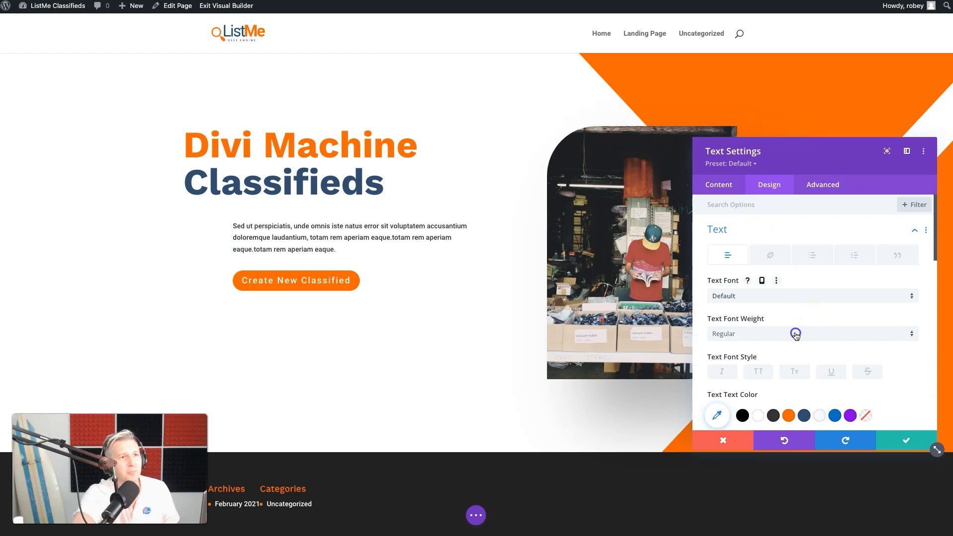
click(777, 343)
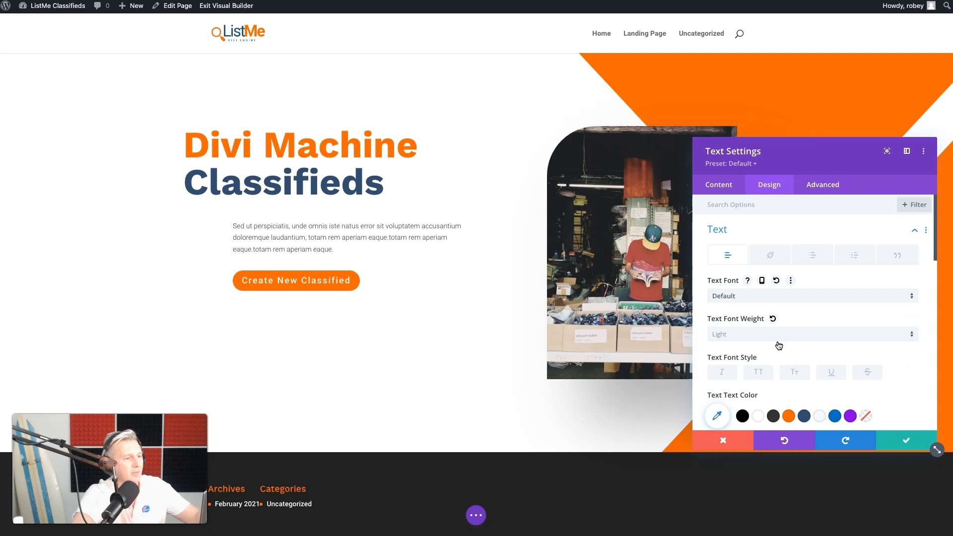
Increase the hero paragraph's text size to 16px
scroll(827, 354, down, 2)
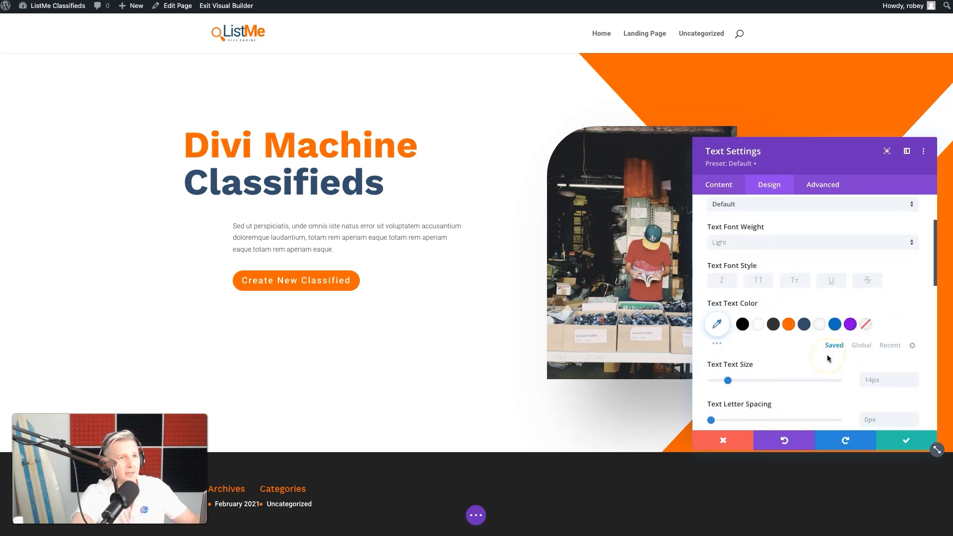
click(914, 377)
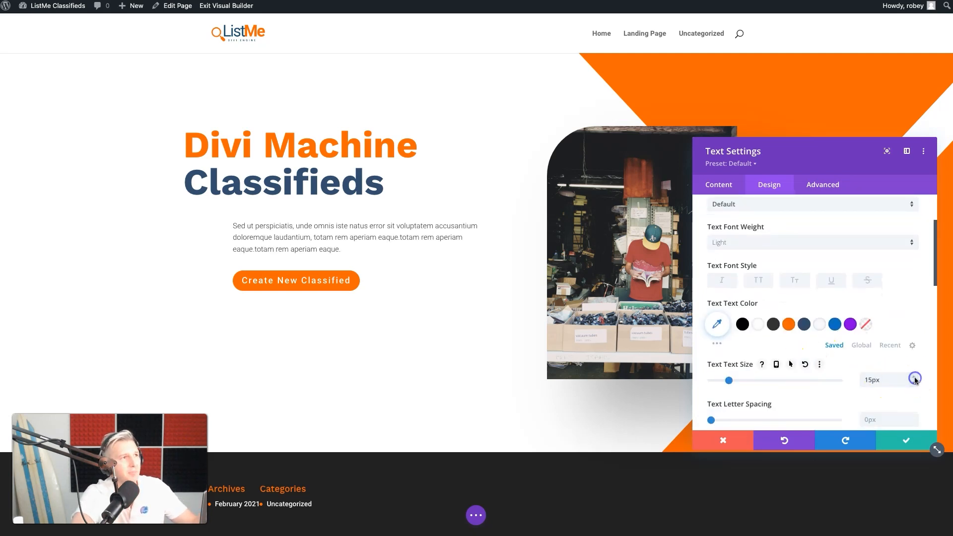
click(914, 377)
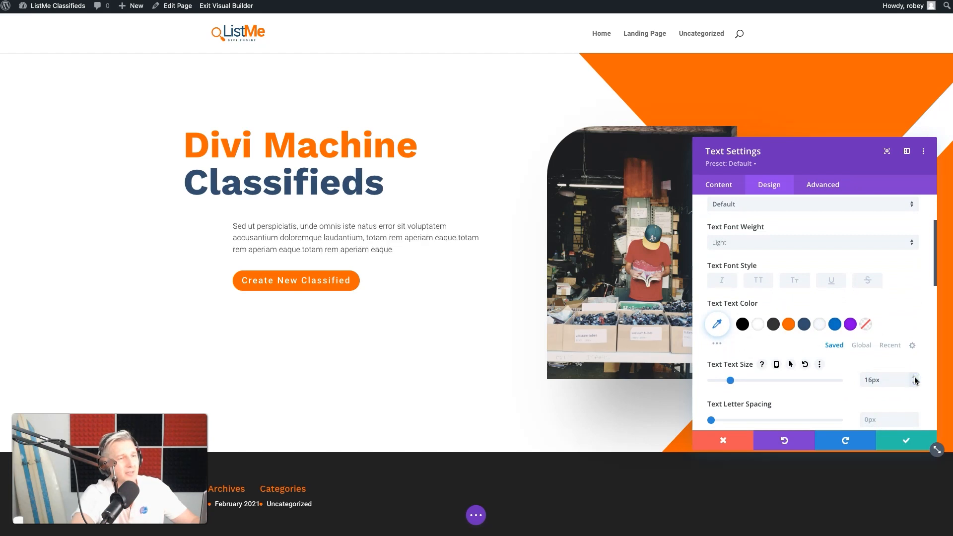
Try the near-white #f8fafd text color on the hero paragraph and reset it to the default
scroll(813, 380, down, 1)
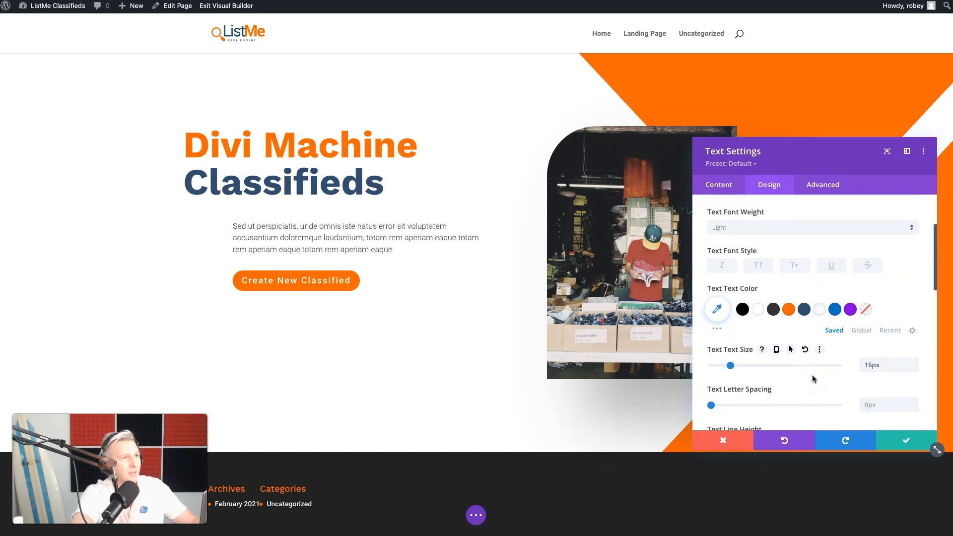
scroll(812, 374, down, 2)
scroll(823, 347, up, 1)
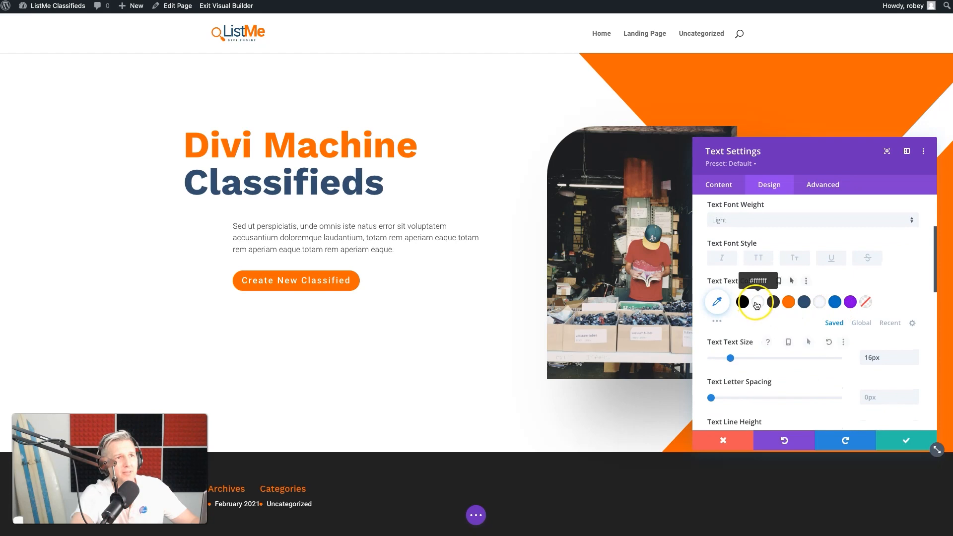
click(820, 302)
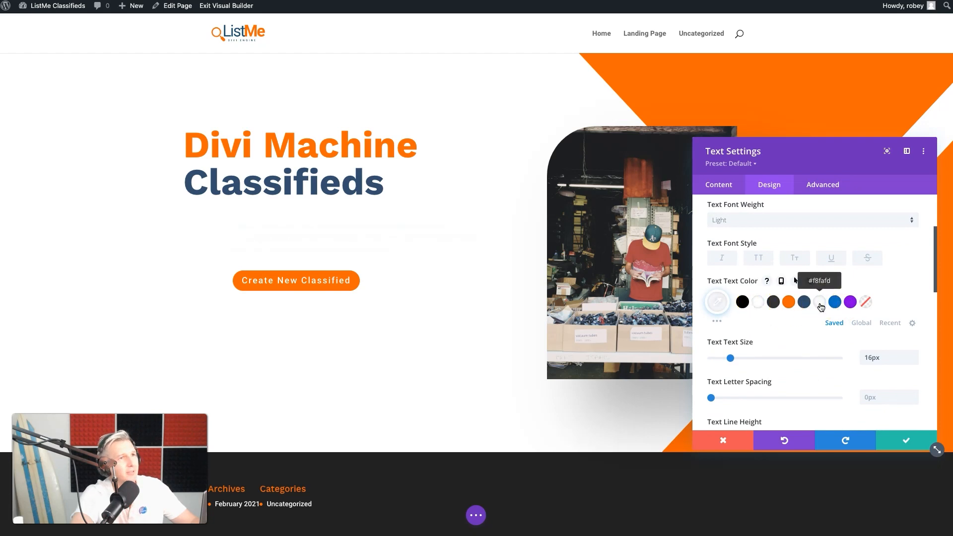
click(741, 302)
click(807, 281)
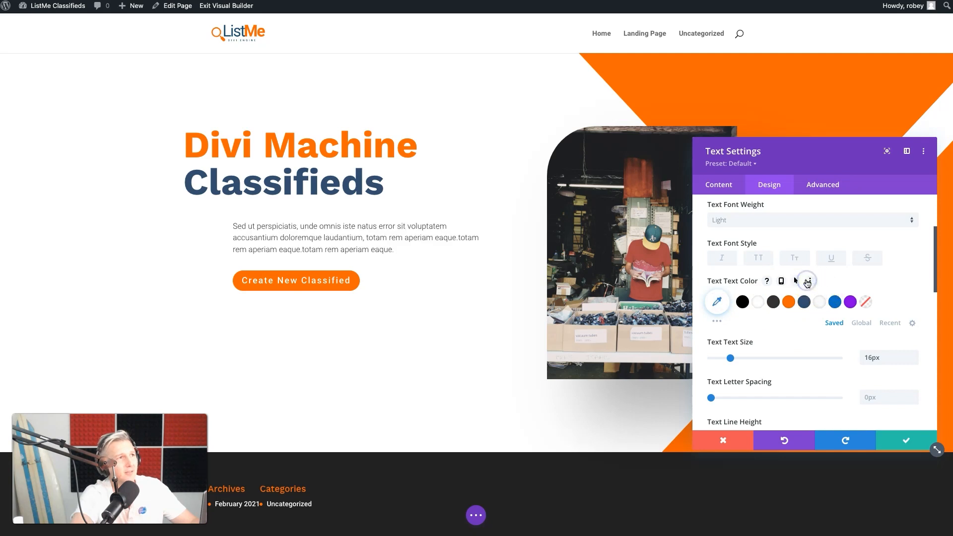
Try the saved dark blue as the hero paragraph's text color and replace it with the saved dark gray
click(803, 301)
click(835, 314)
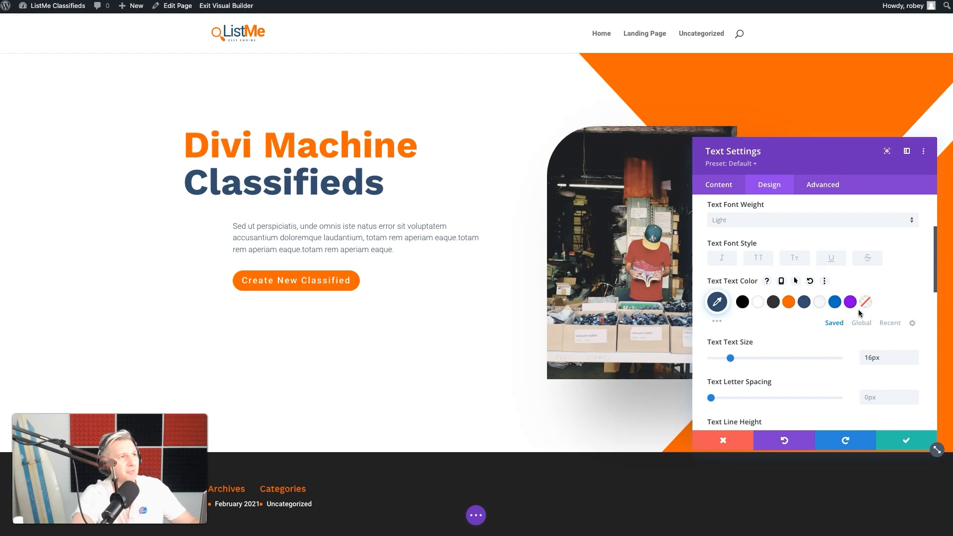
click(278, 231)
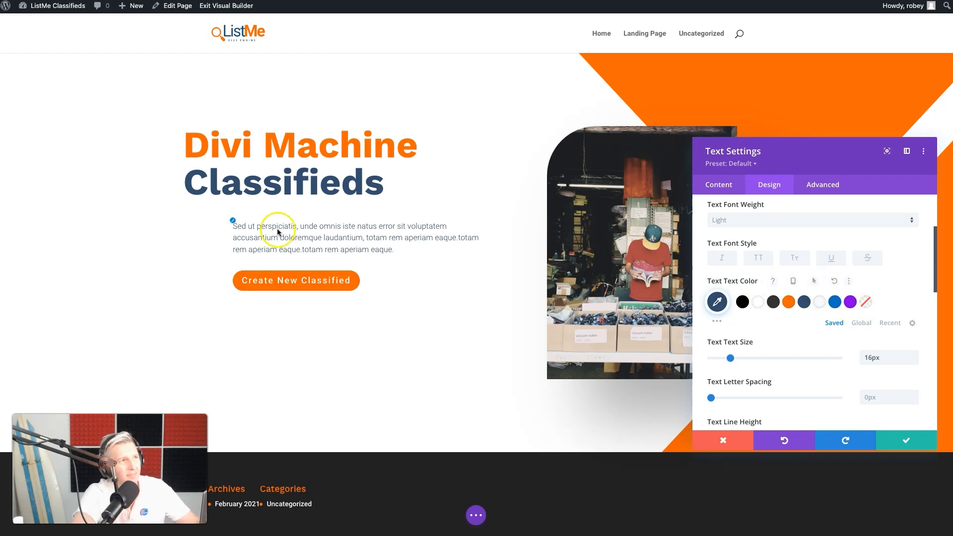
click(774, 304)
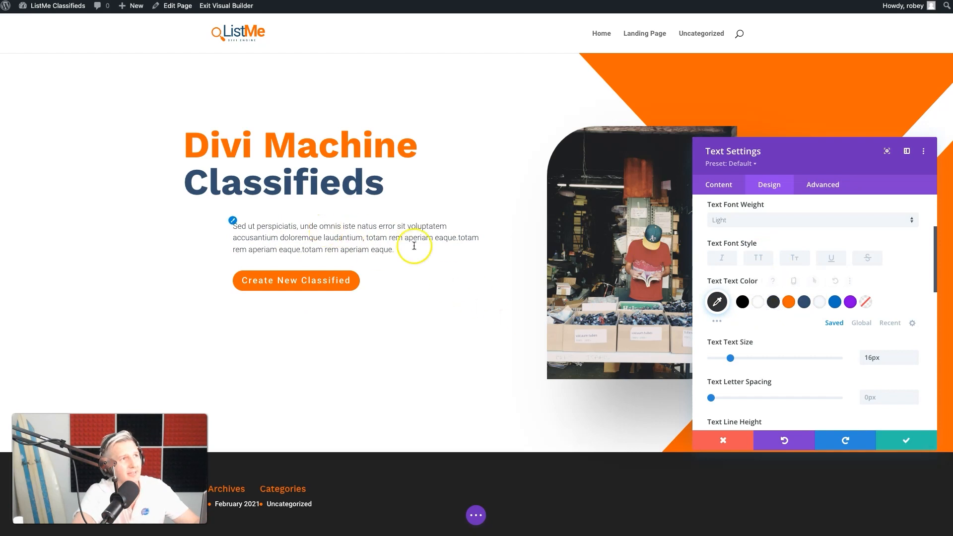
Give the hero paragraph a left margin of -80px
scroll(772, 354, down, 7)
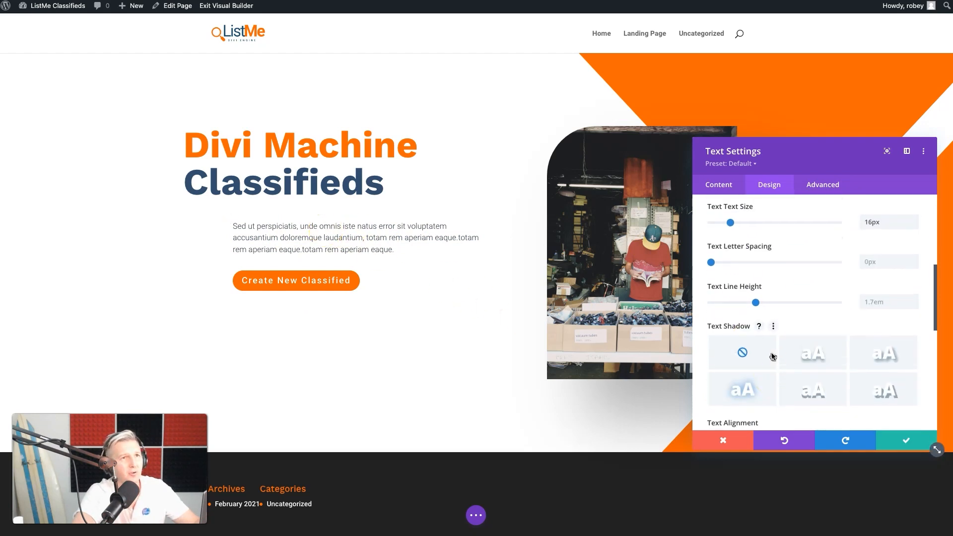
scroll(772, 356, down, 3)
scroll(773, 355, up, 1)
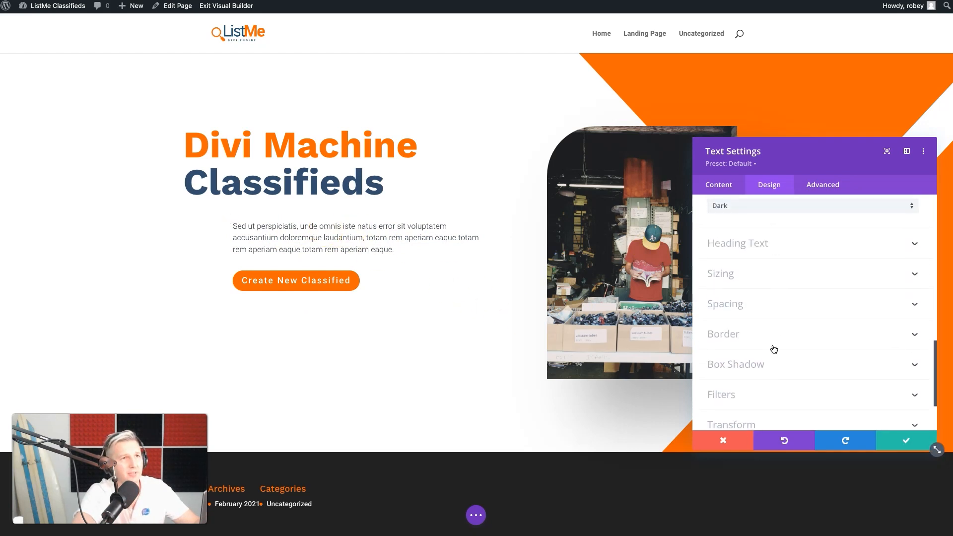
click(738, 318)
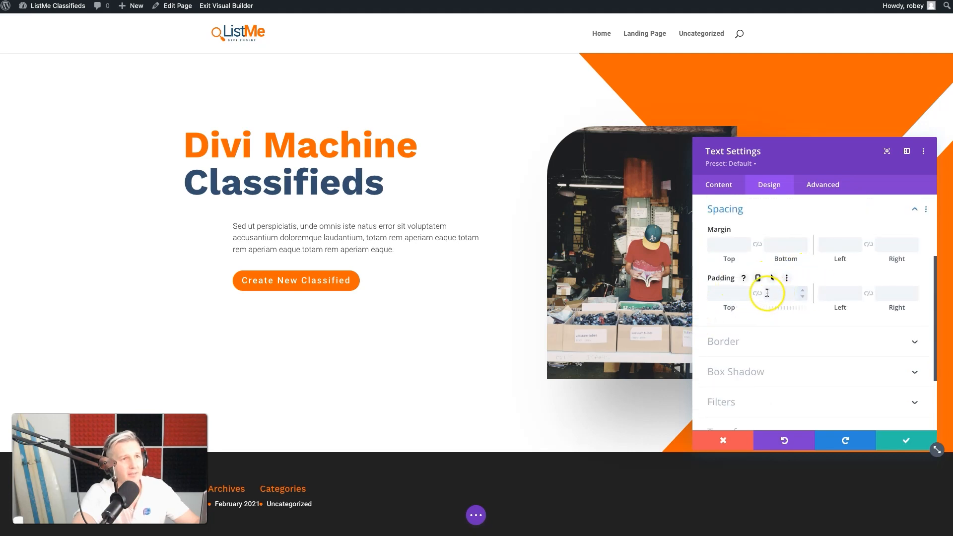
click(838, 244)
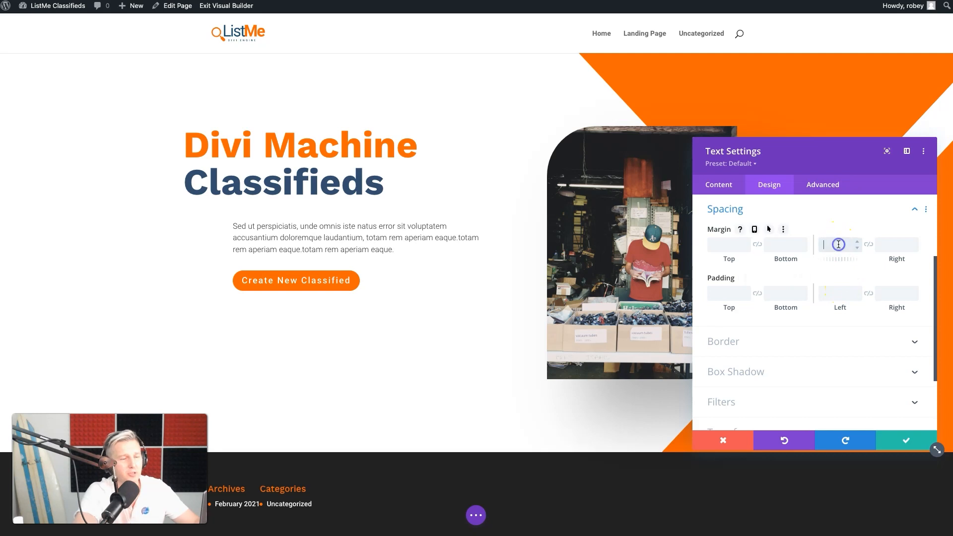
text(-80px)
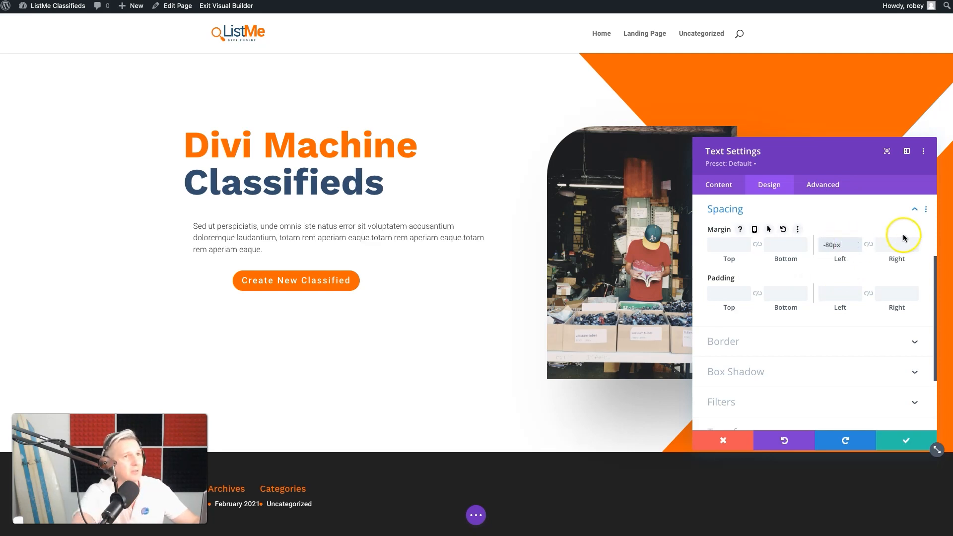
Reduce the hero paragraph's negative left margin and save the text settings
click(827, 244)
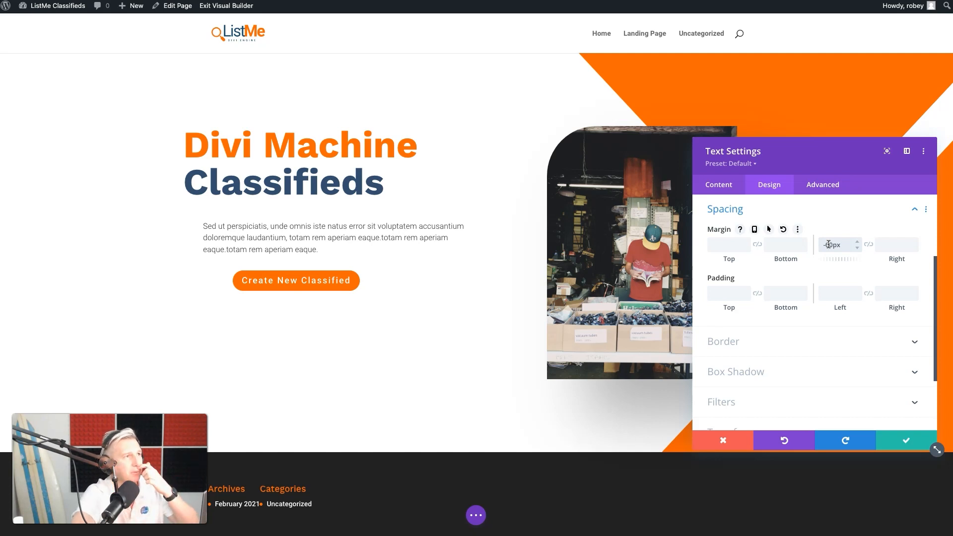
click(895, 439)
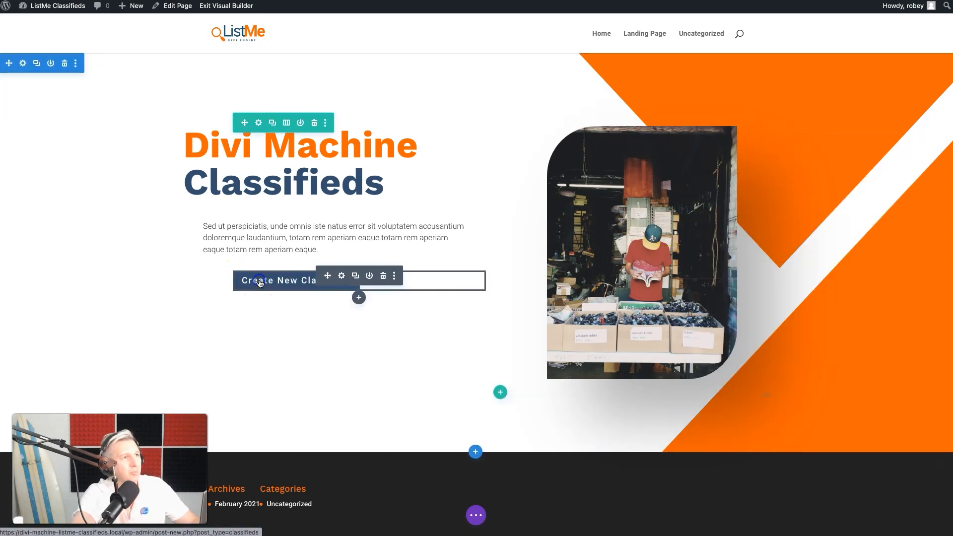
Try center and right alignment on the Create New Classified button and set it to left alignment
click(341, 276)
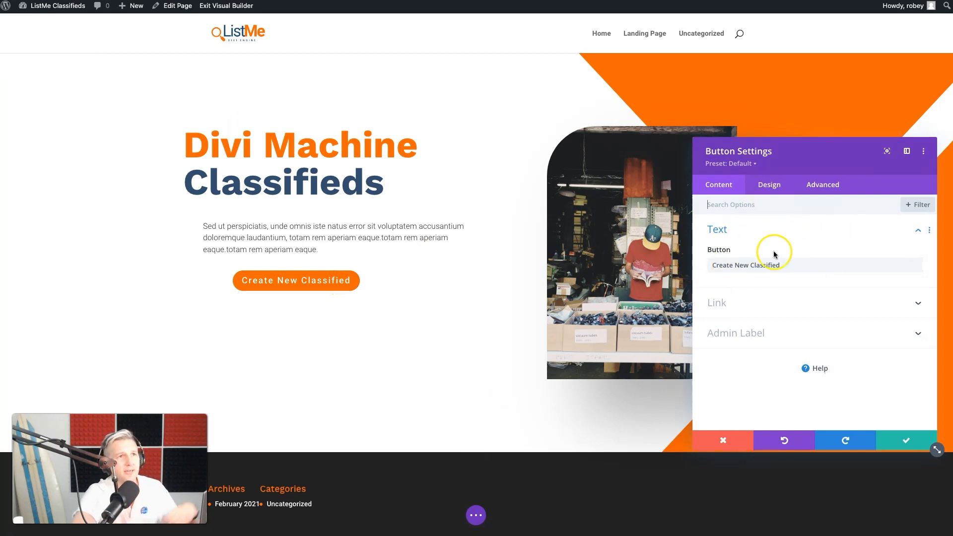
click(754, 307)
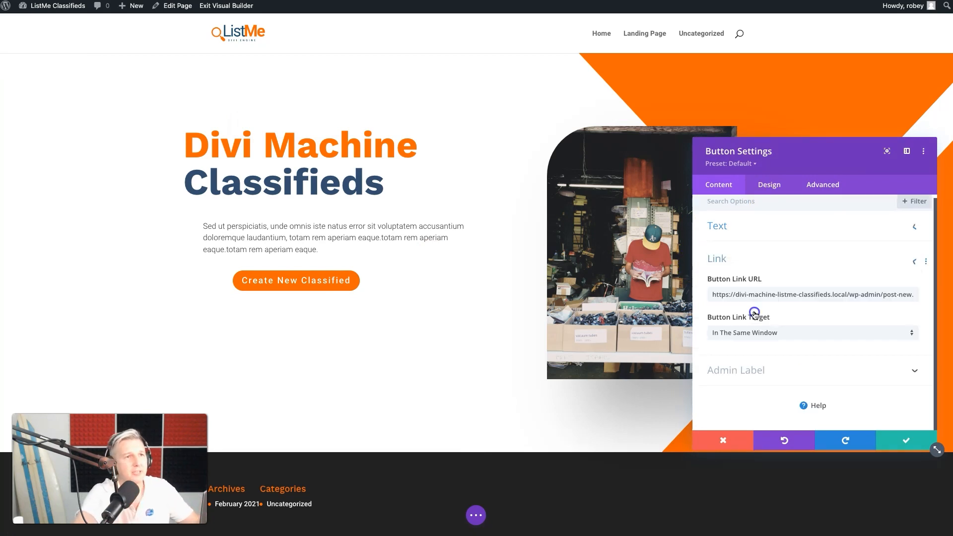
click(770, 187)
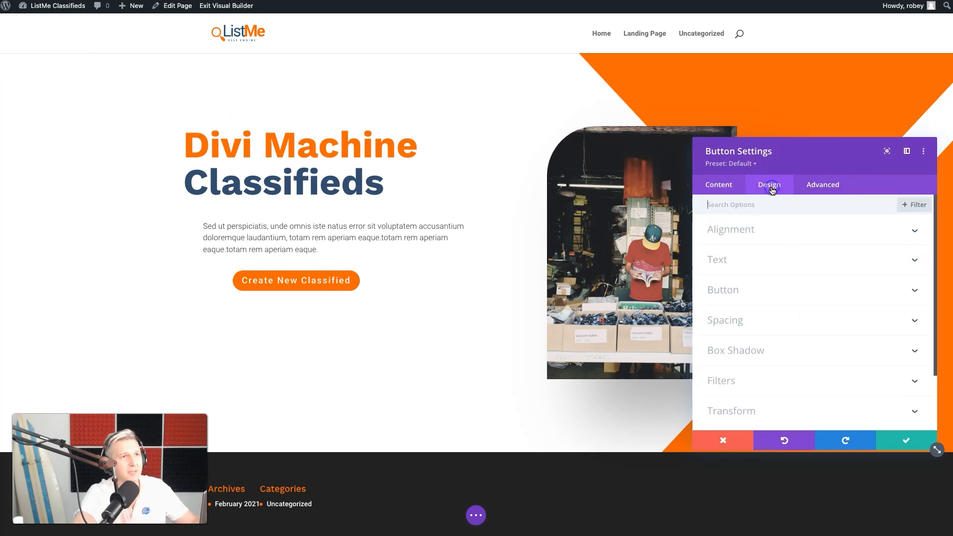
click(739, 235)
click(755, 271)
click(811, 263)
click(869, 266)
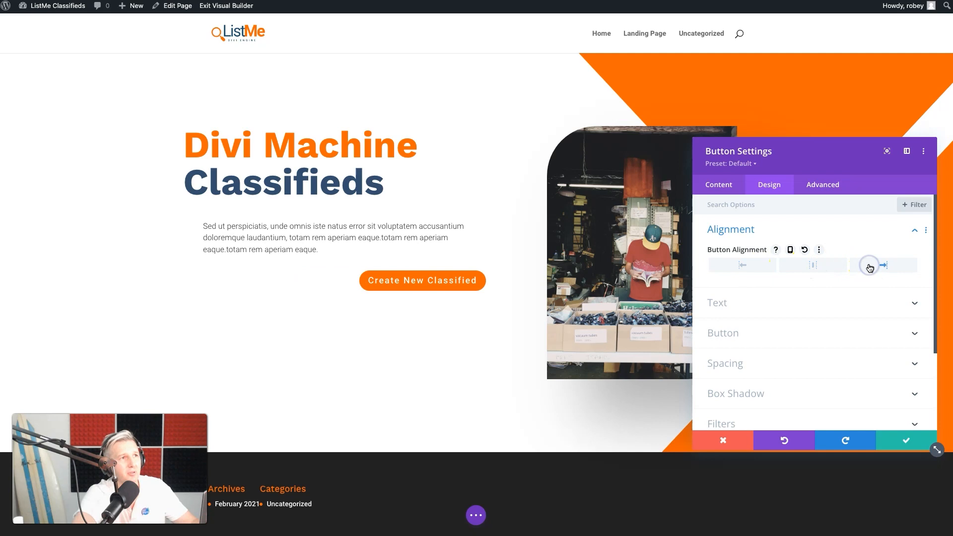
click(751, 265)
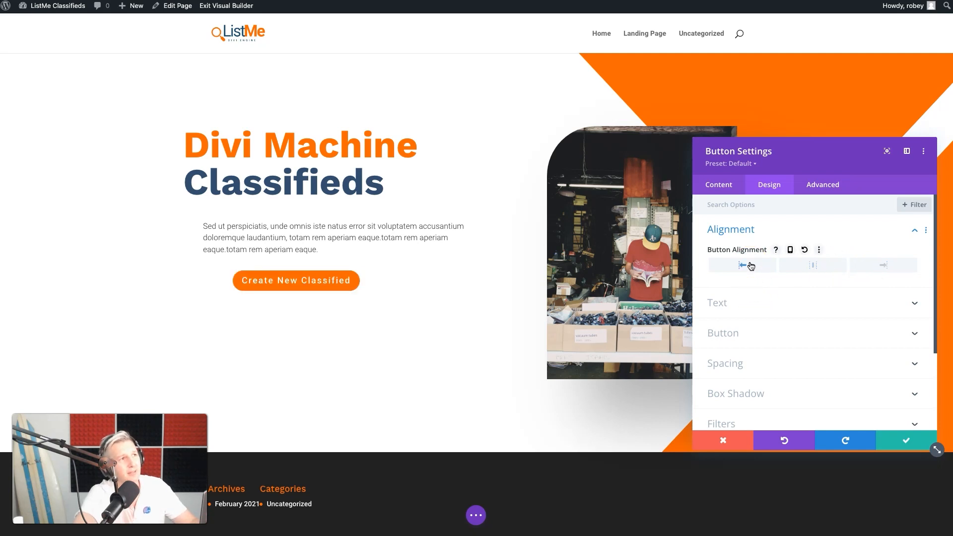
Enable custom styles for the Create New Classified button
click(745, 302)
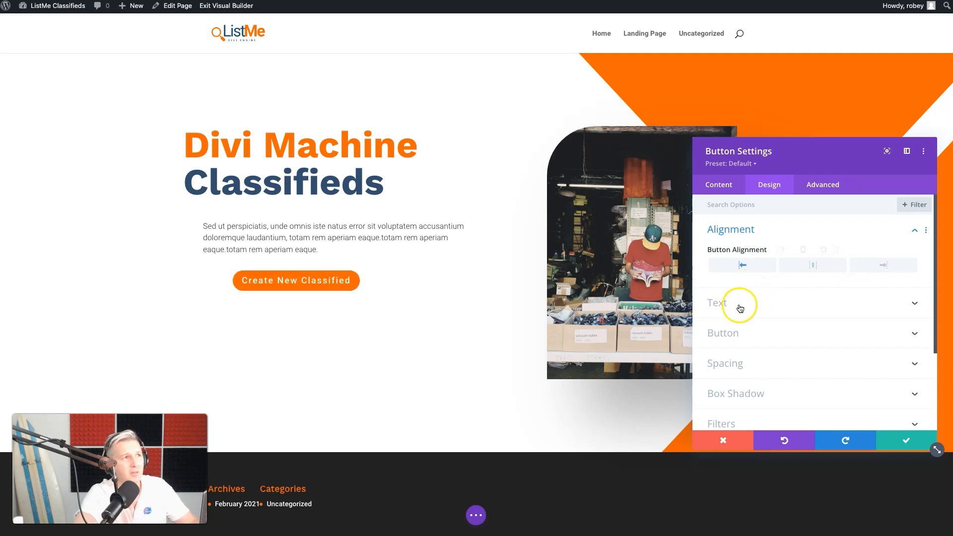
click(770, 284)
click(767, 282)
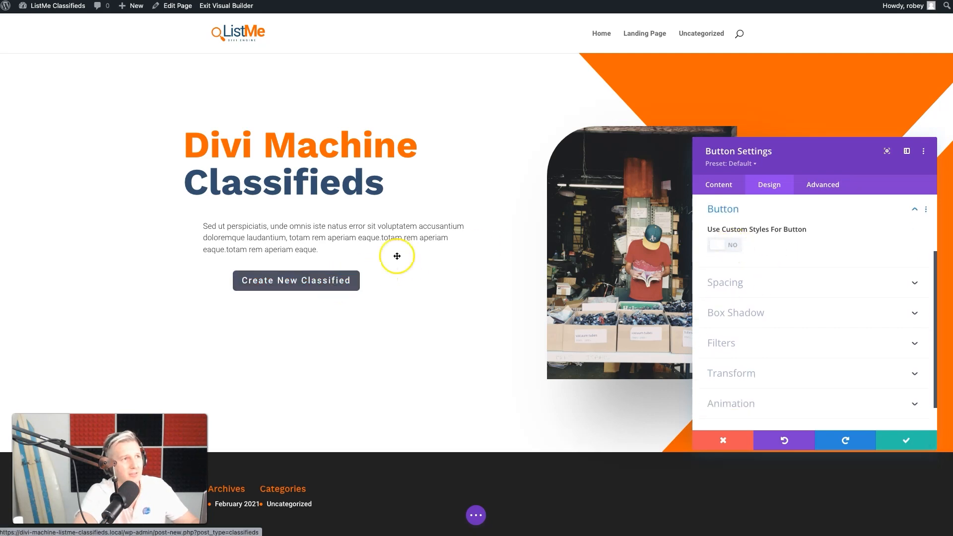
click(729, 246)
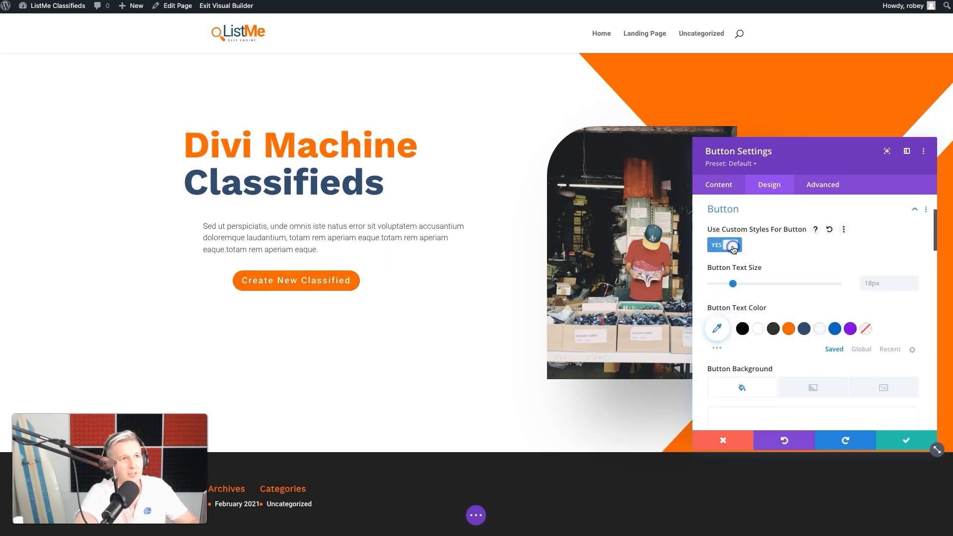
Set the button's border radius for its hover state to 50px
scroll(800, 257, down, 1)
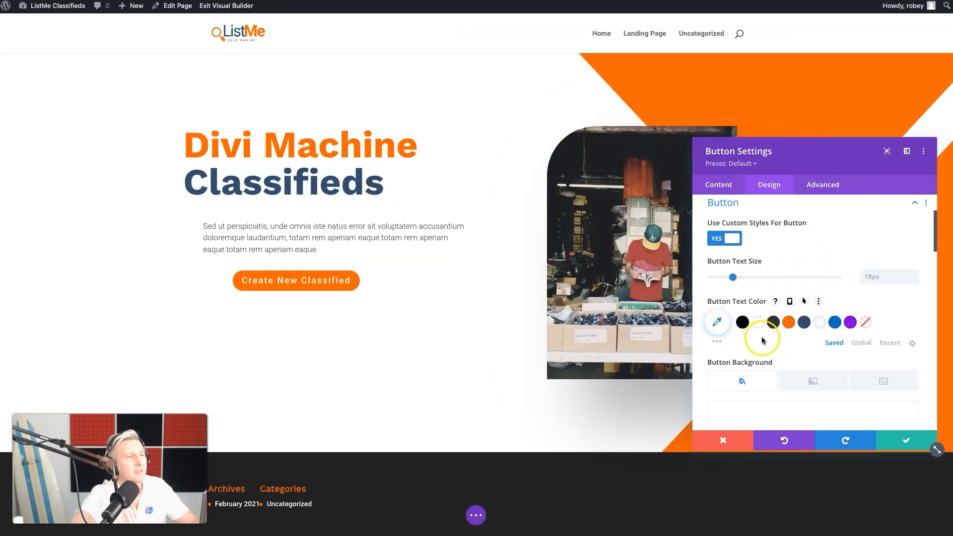
scroll(784, 340, down, 5)
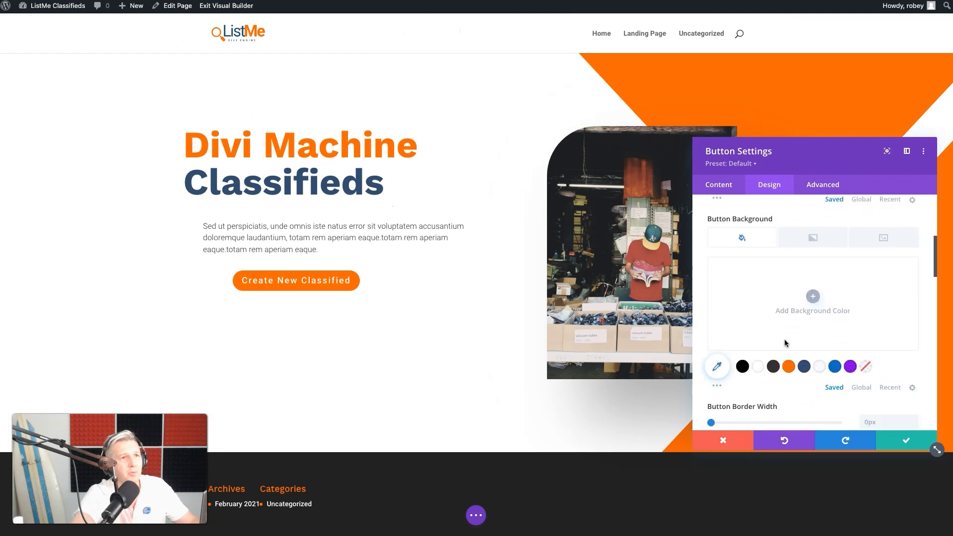
scroll(783, 340, down, 2)
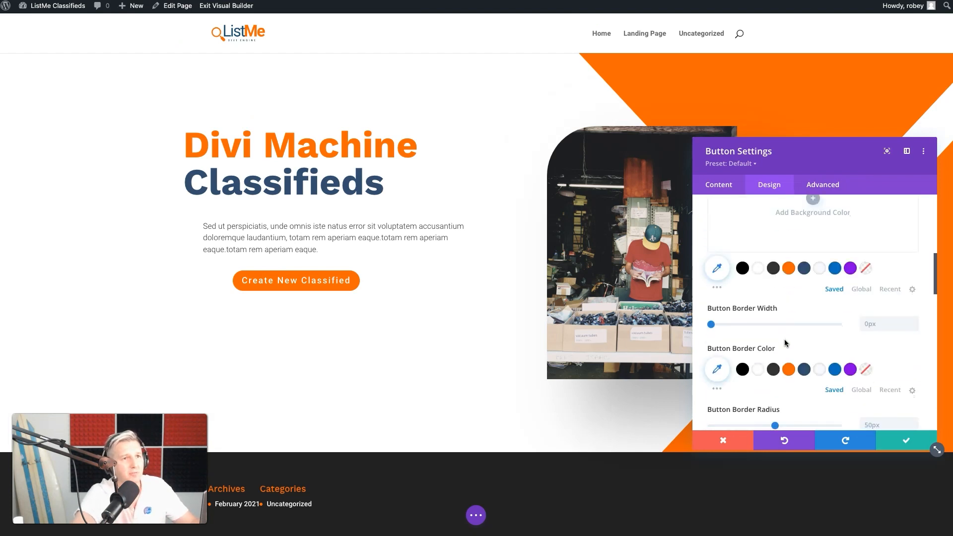
scroll(784, 339, up, 5)
scroll(784, 339, down, 4)
scroll(784, 341, down, 5)
mouse_move(803, 283)
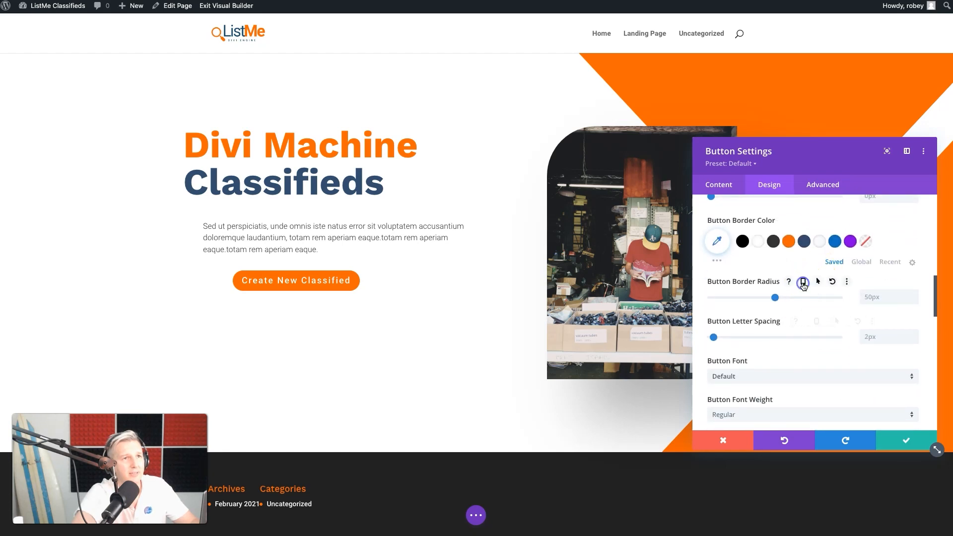
click(817, 281)
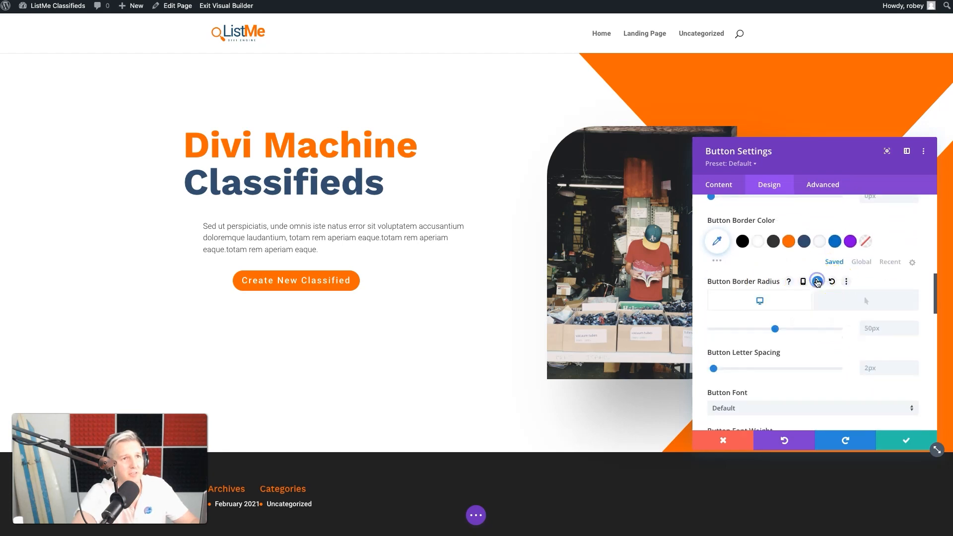
click(851, 301)
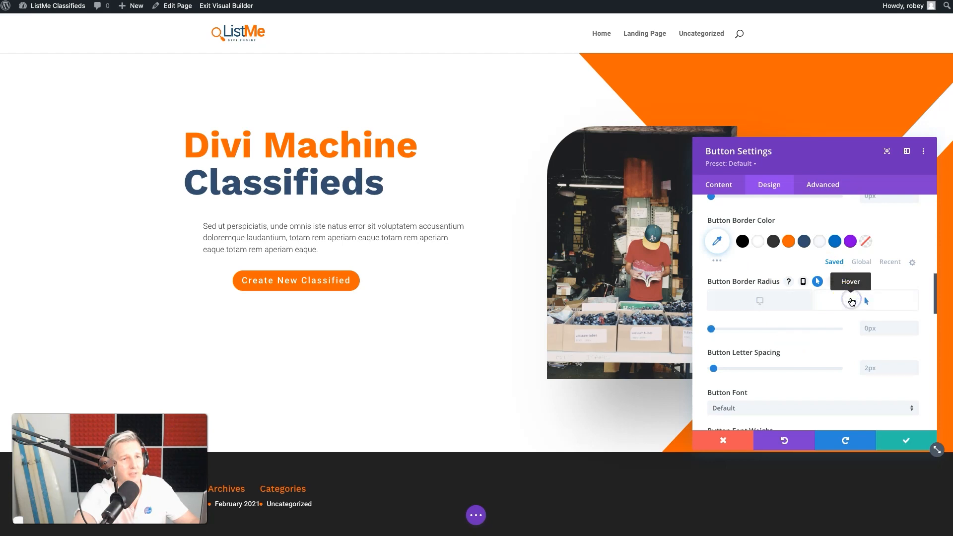
click(861, 330)
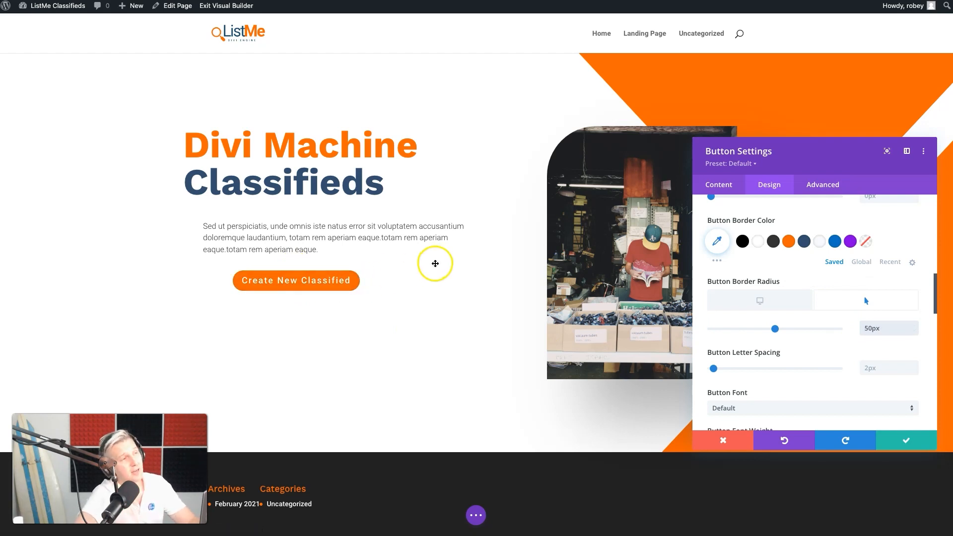
Turn off the icon on the Create New Classified button
scroll(816, 364, down, 5)
click(728, 366)
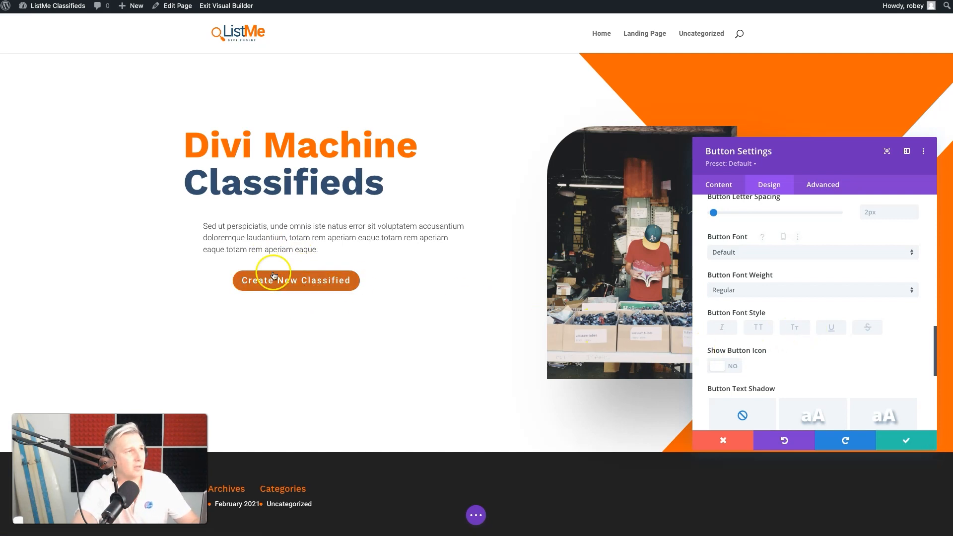
scroll(859, 334, down, 5)
scroll(862, 337, up, 3)
scroll(861, 337, up, 8)
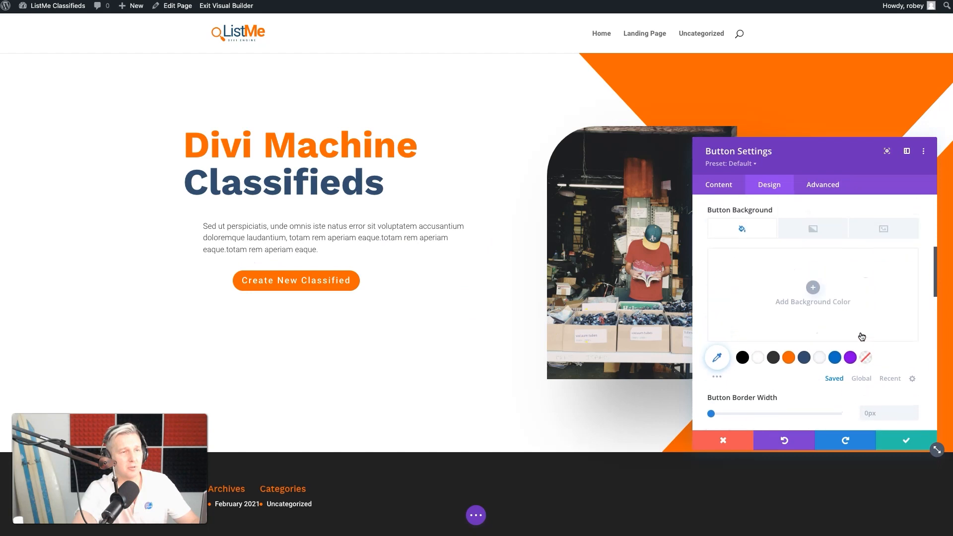
Give the button linked top and bottom padding of 15px
scroll(861, 337, down, 10)
click(777, 251)
click(731, 289)
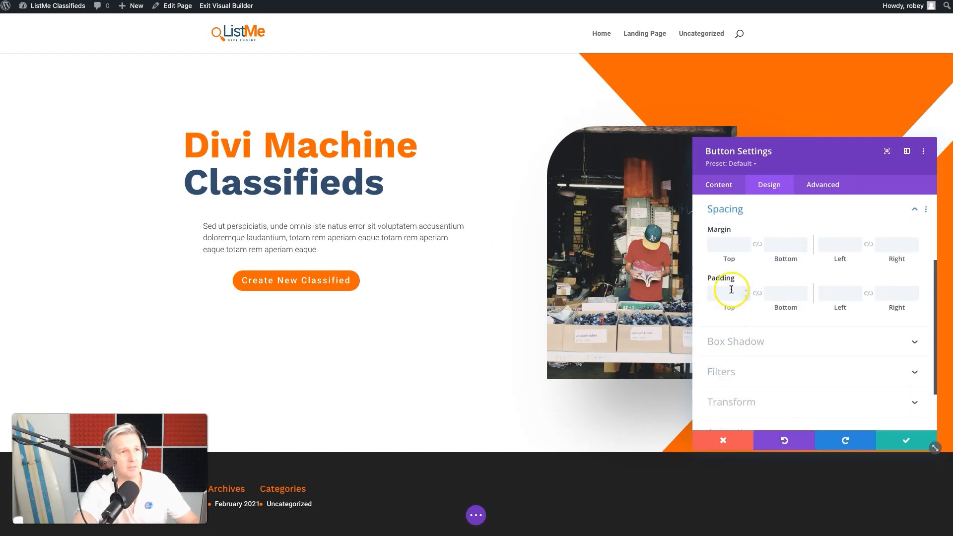
click(730, 298)
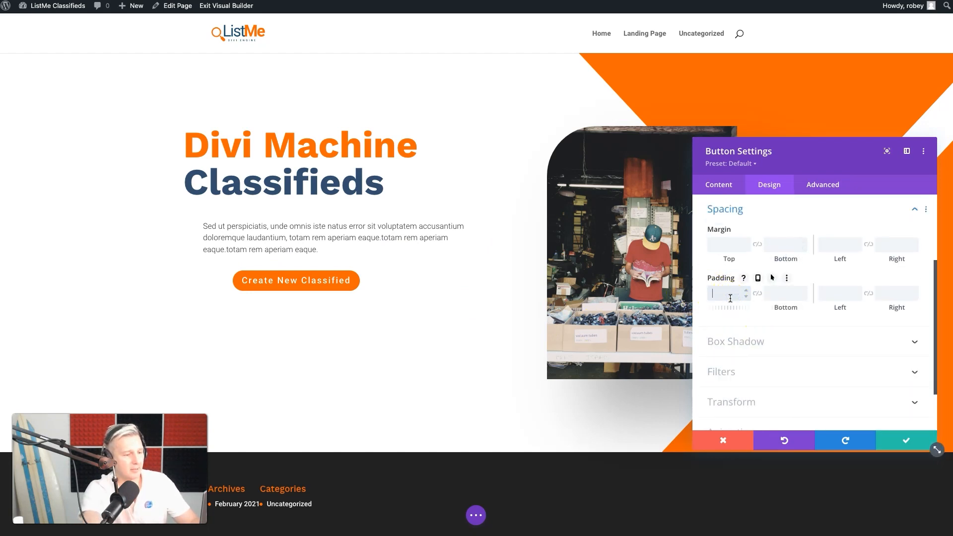
text(15)
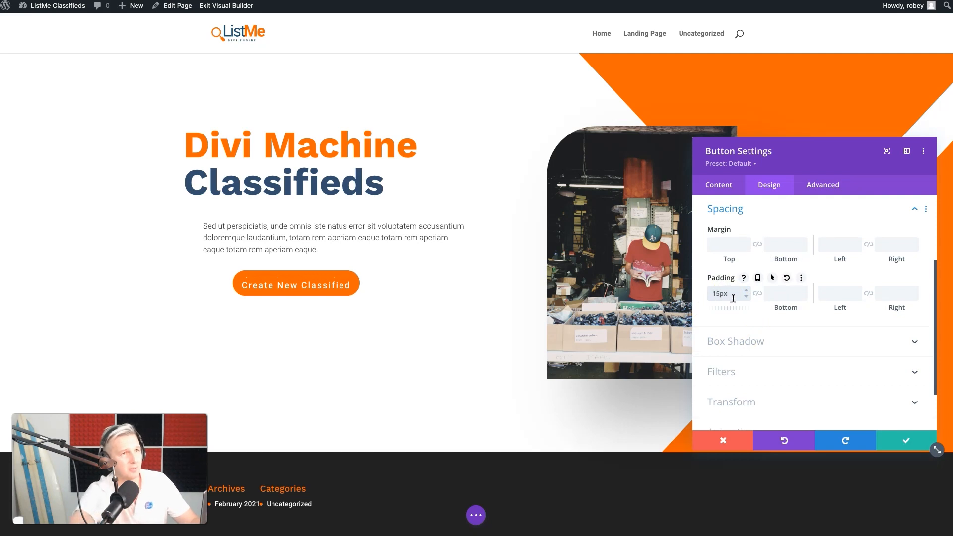
click(755, 296)
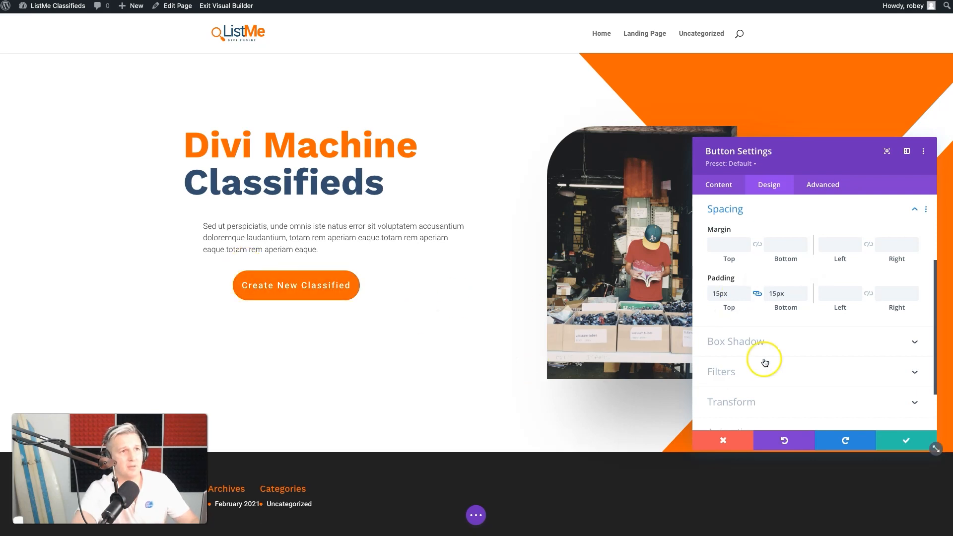
Try a -50px left margin on the button, replace it with -100px, and save the button settings
click(779, 242)
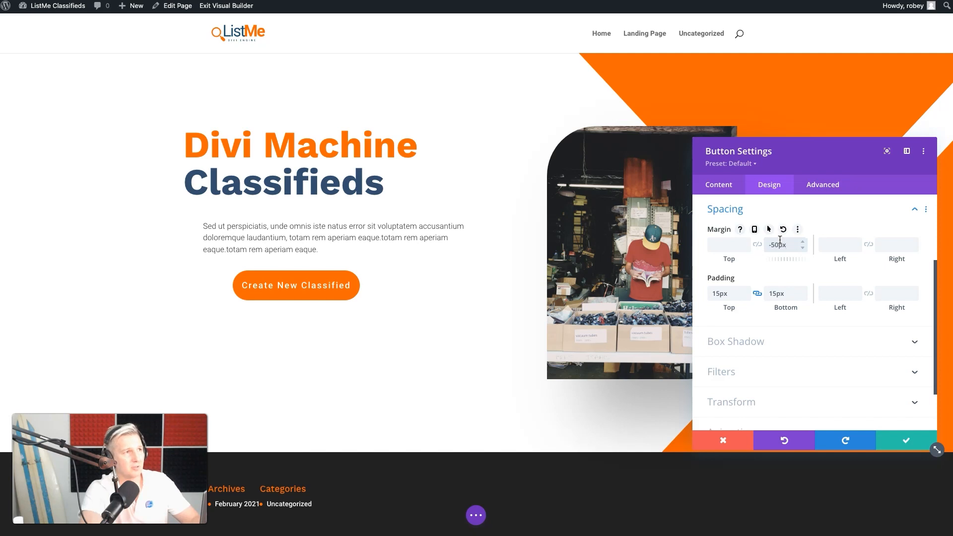
click(837, 247)
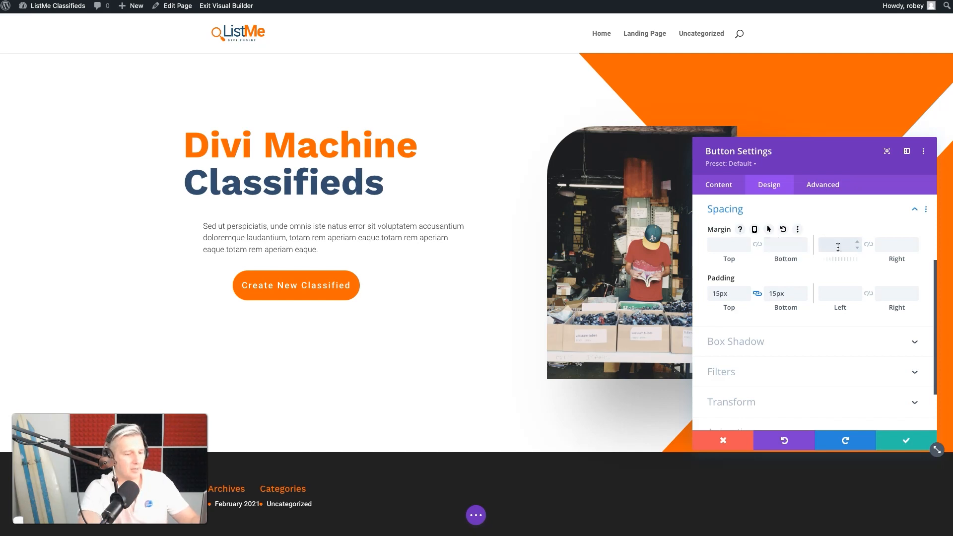
text(-50px)
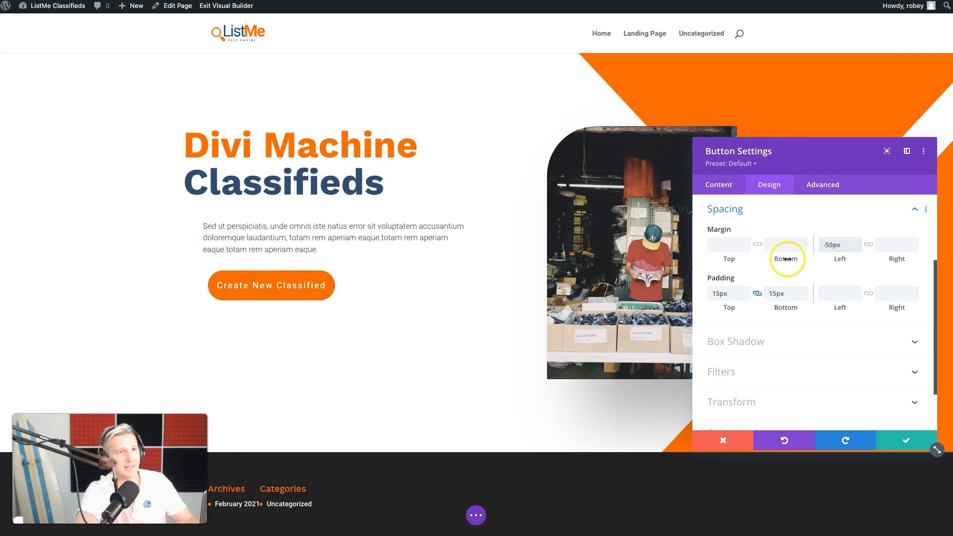
click(830, 244)
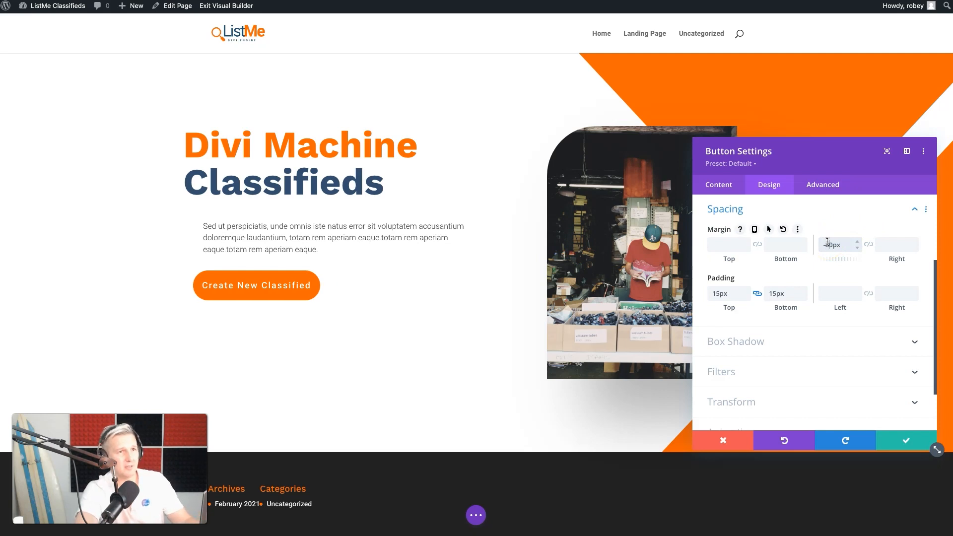
text(1)
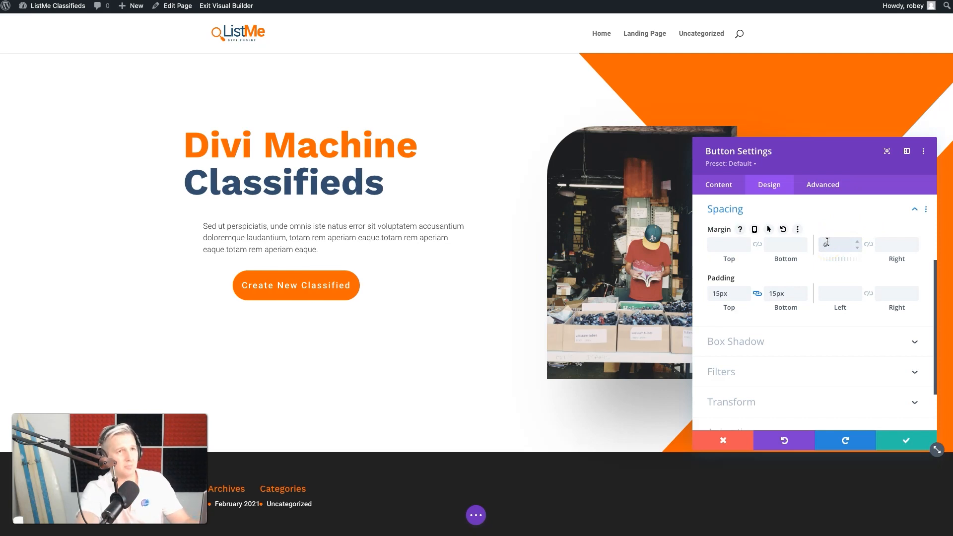
key(BackSpace)
text(-100)
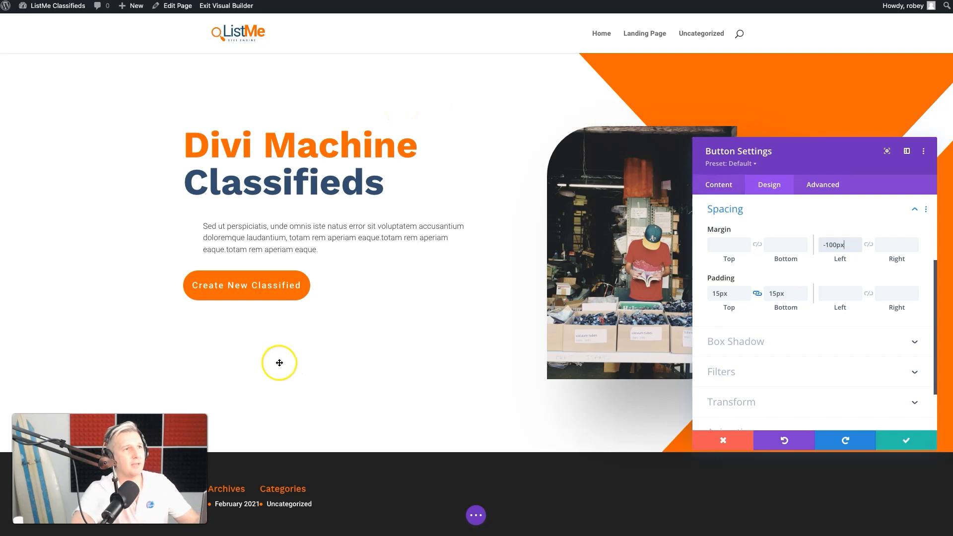
click(892, 443)
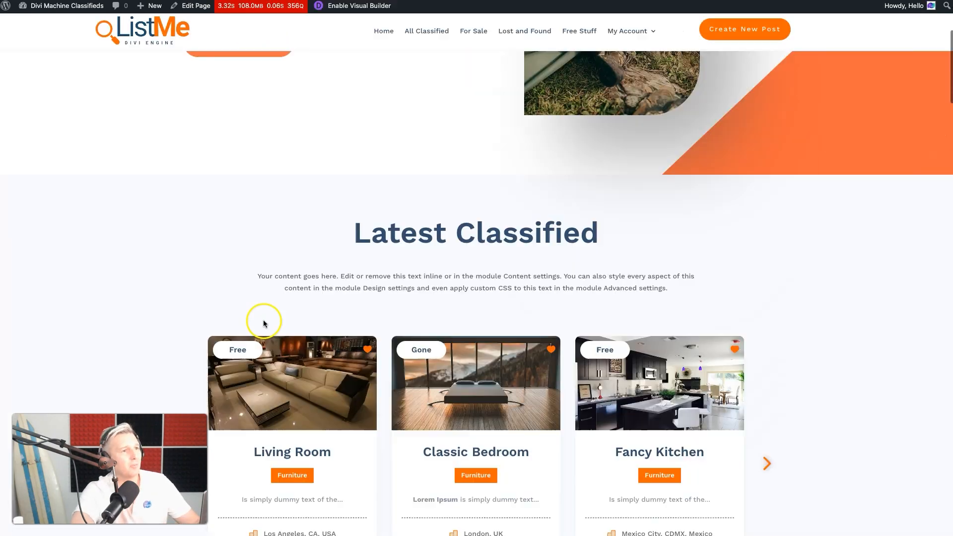
Switch to the finished demo site and examine its Latest Classified section
scroll(262, 314, down, 1)
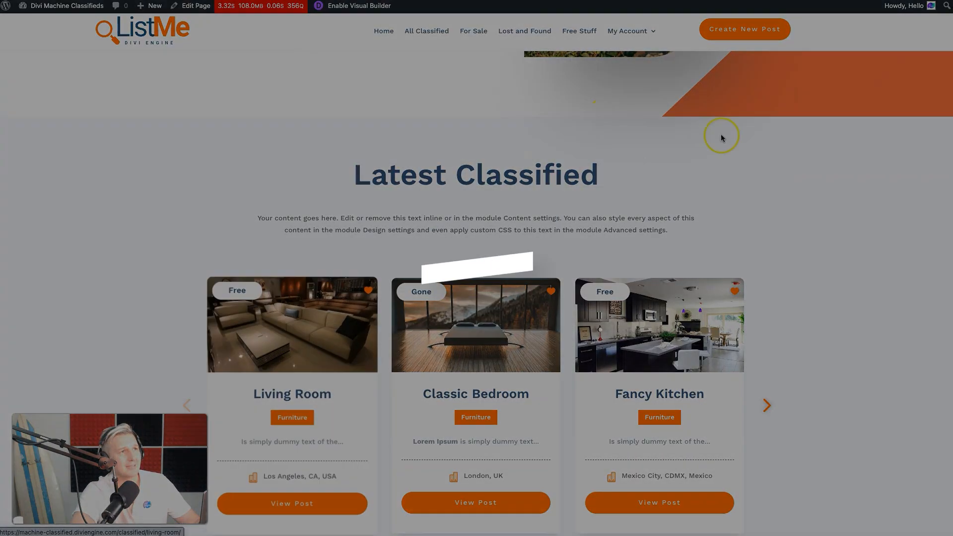
scroll(722, 137, down, 2)
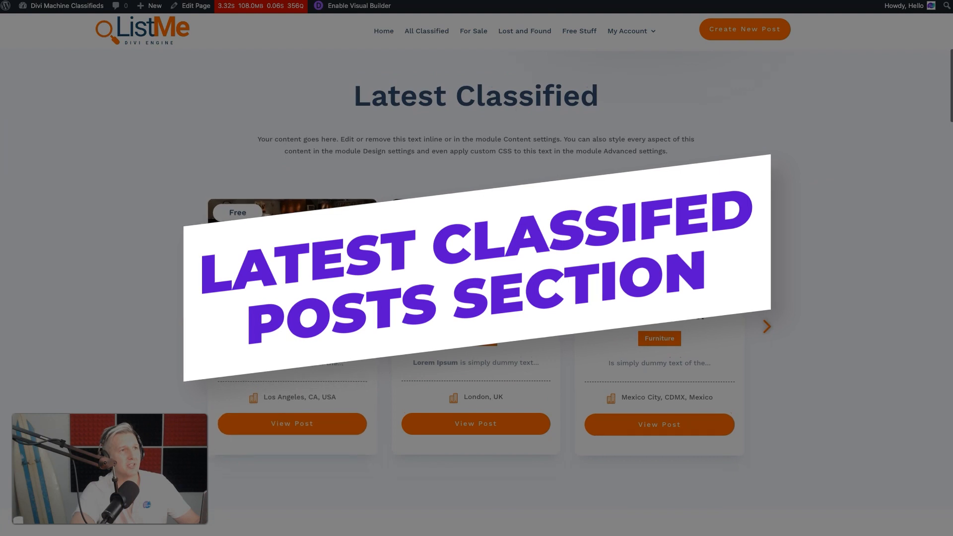
scroll(660, 298, up, 3)
scroll(660, 297, down, 3)
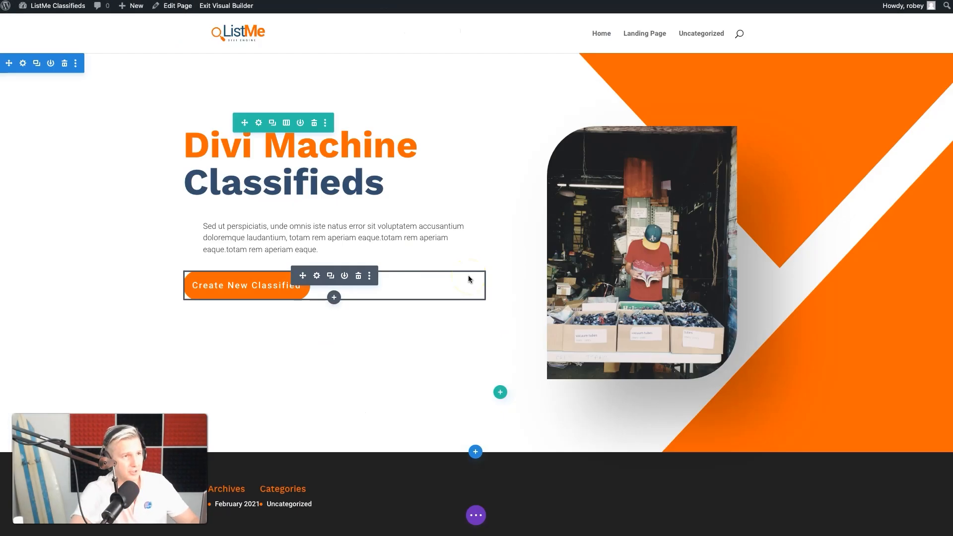
Add a new section with a single-column row below the hero section and insert a Text module in it
scroll(469, 279, down, 3)
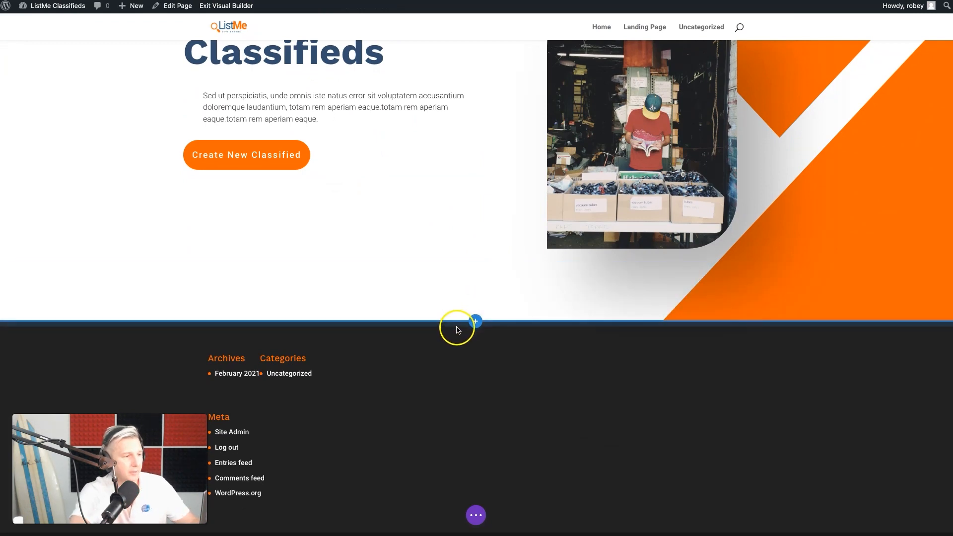
click(475, 321)
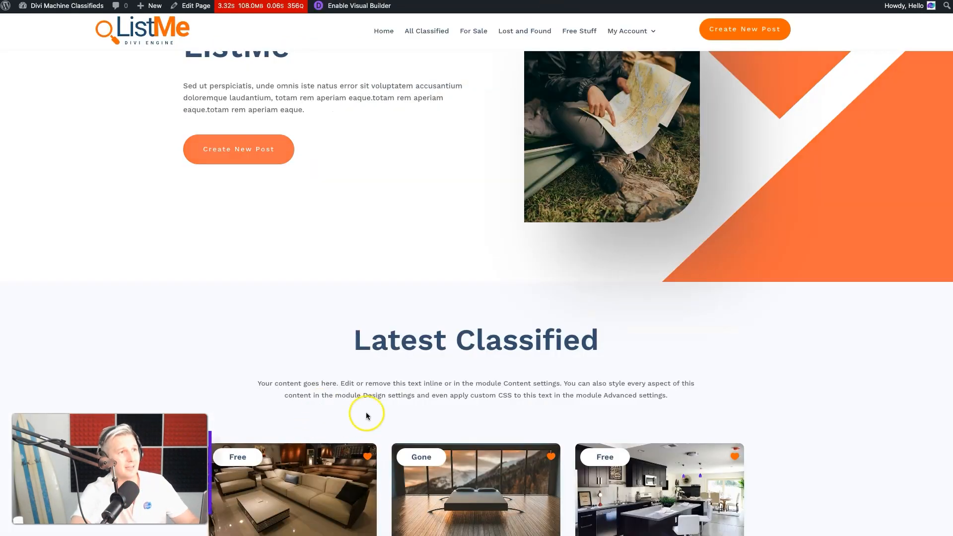
scroll(367, 411, down, 4)
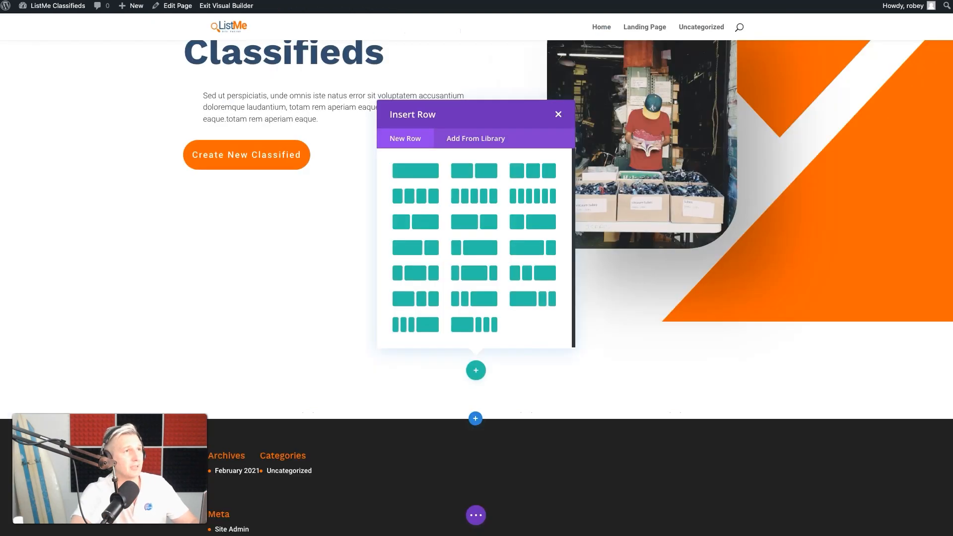
click(435, 171)
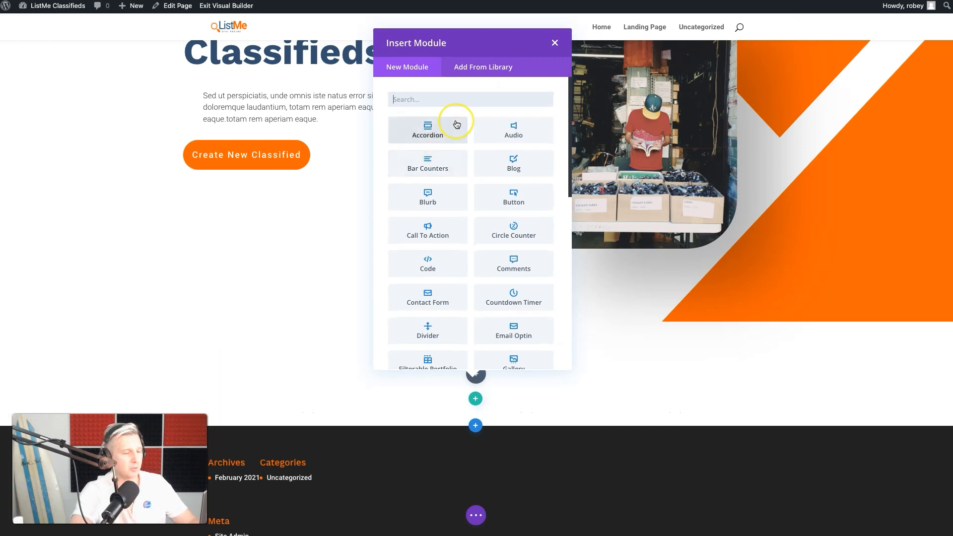
text(text)
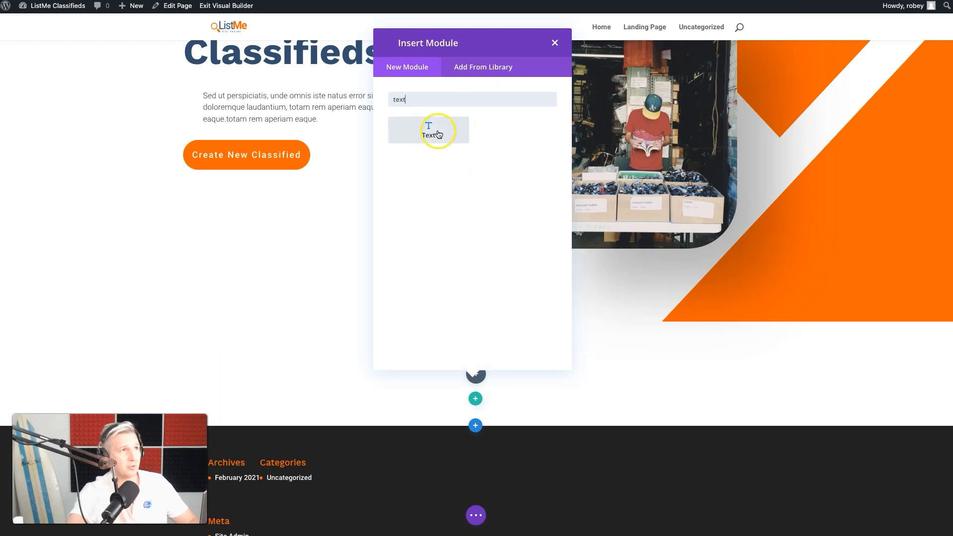
click(430, 130)
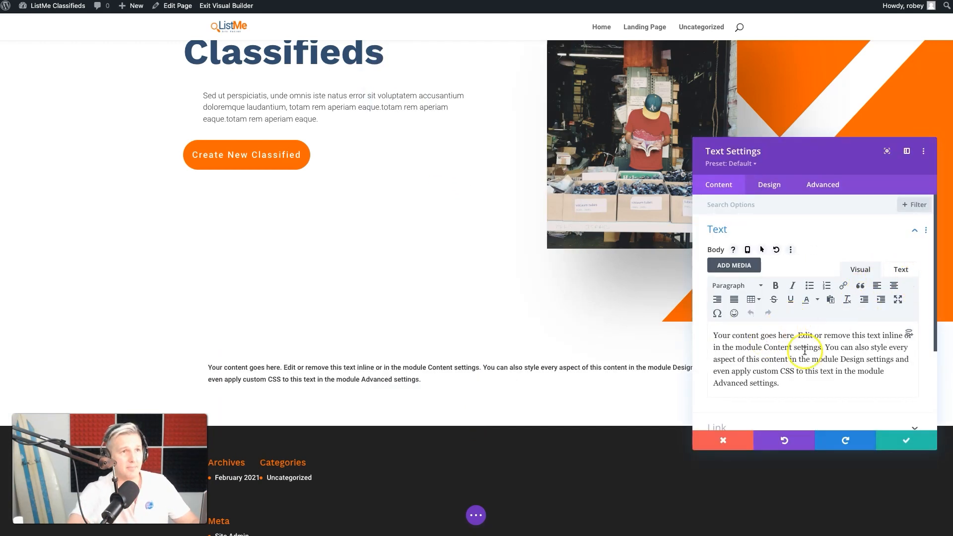
Replace the new Text module's placeholder content with "Latest Classifieds"
triple_click(788, 358)
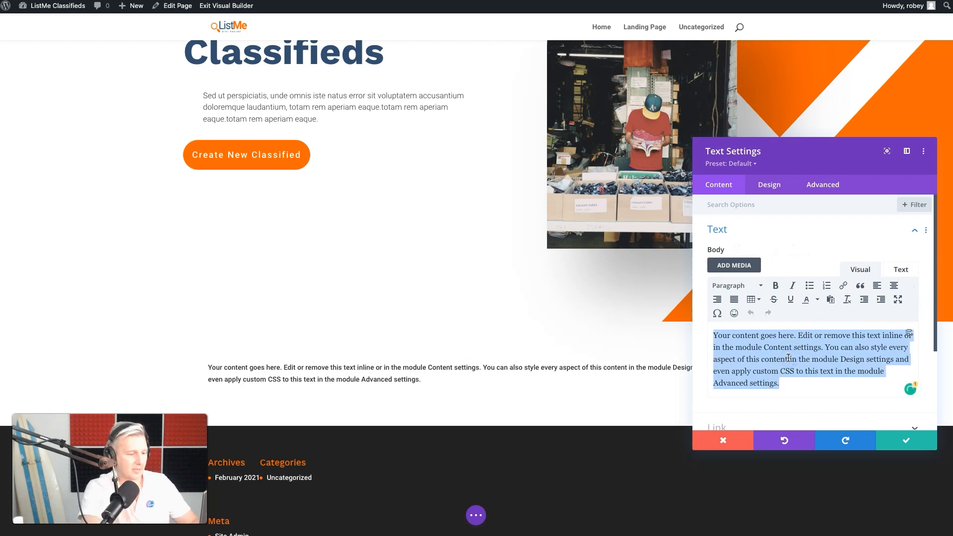
text(LATEST CLASSIFIEDS)
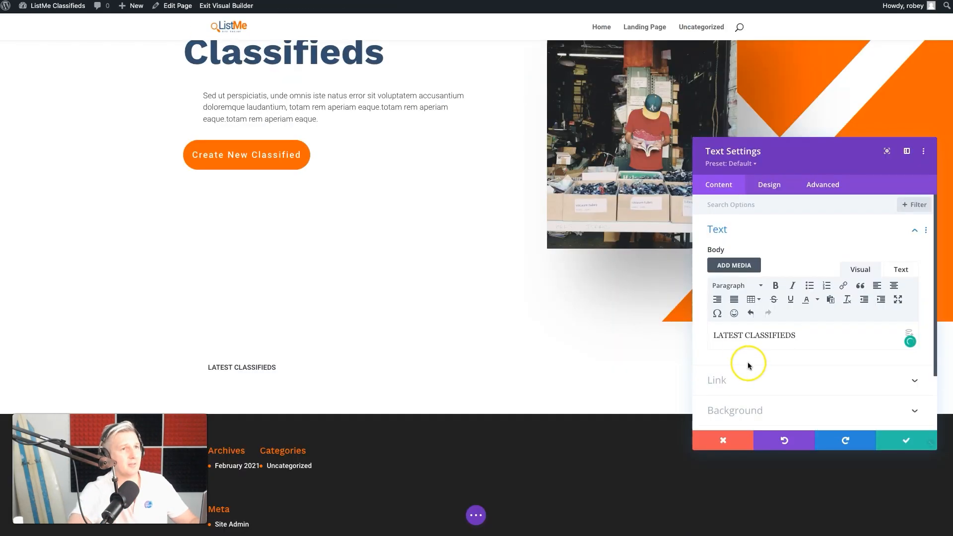
double_click(740, 341)
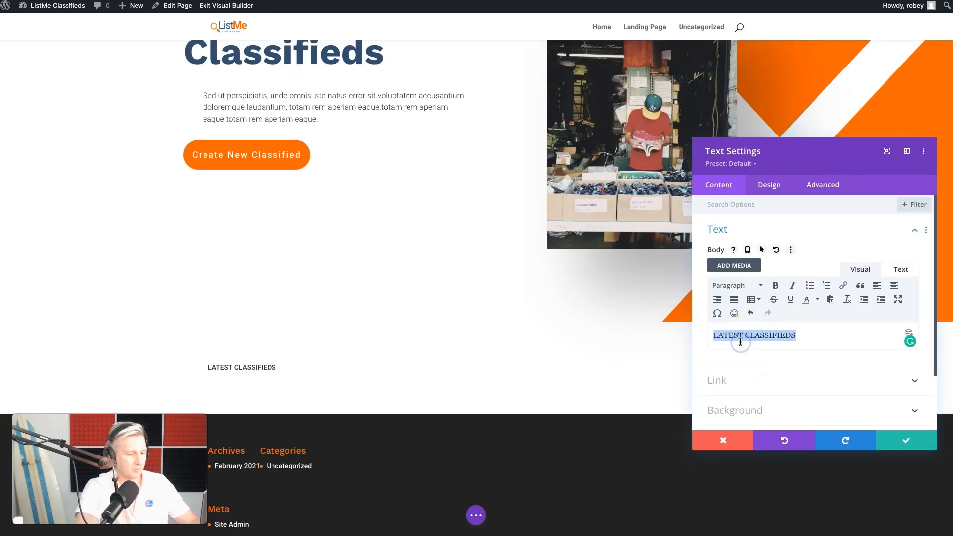
text(Latest Classifieds)
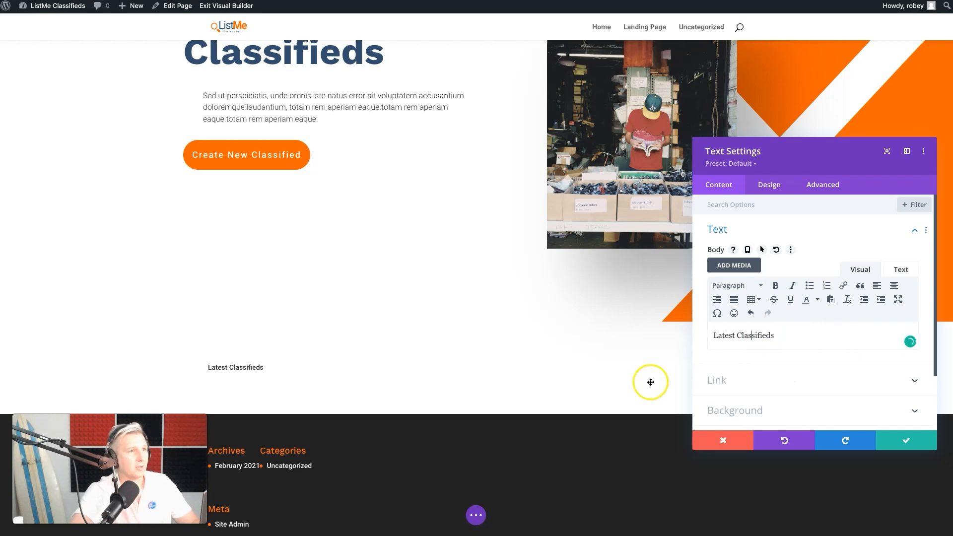
Format the Latest Classifieds text as Heading 2 and save the module's settings
triple_click(724, 332)
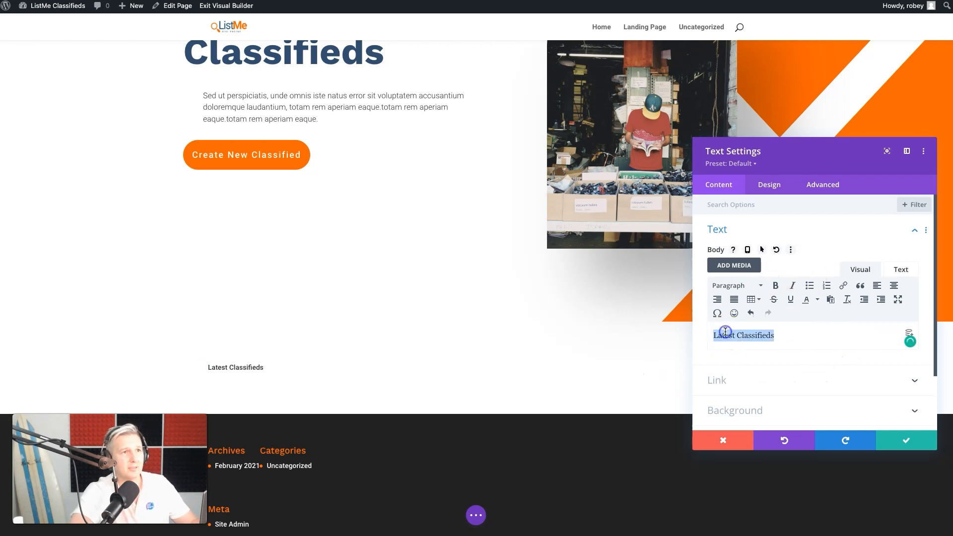
click(758, 285)
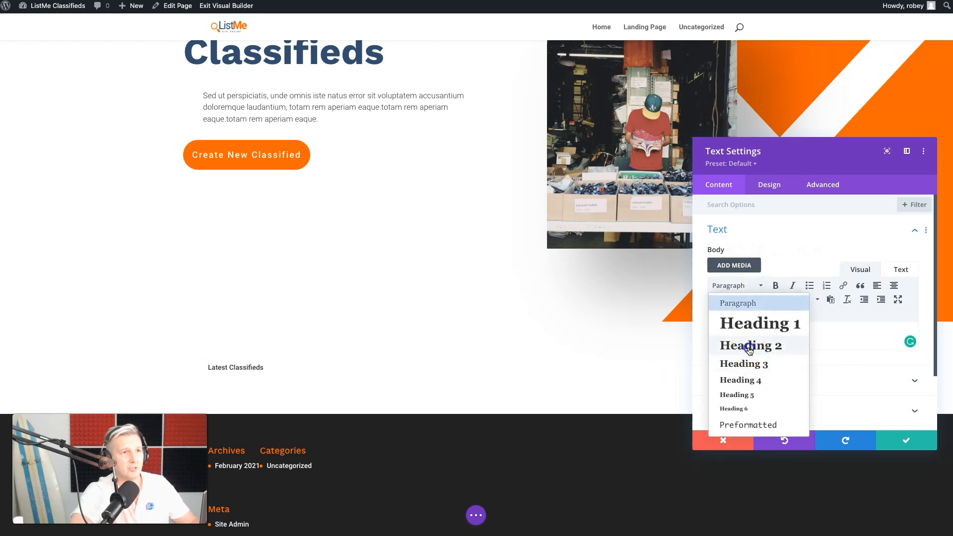
click(749, 348)
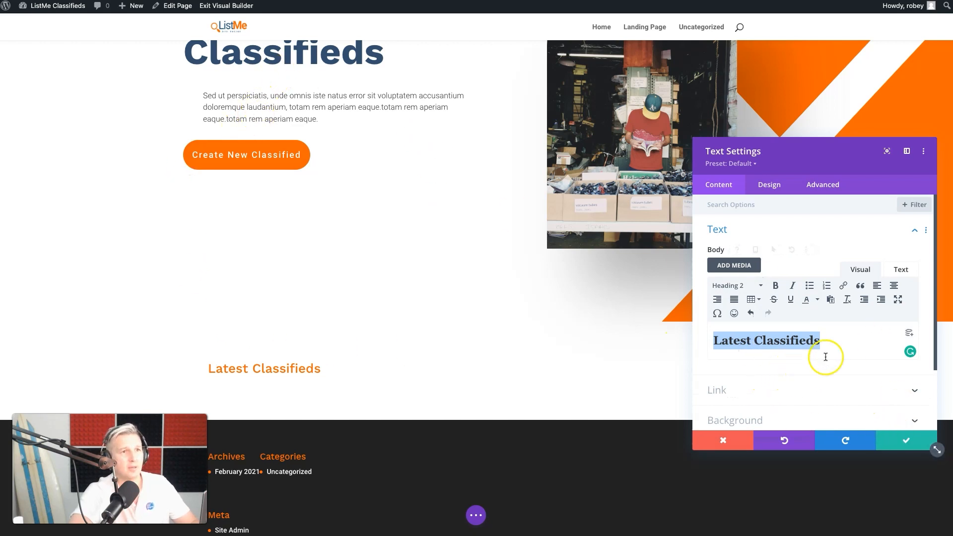
click(904, 439)
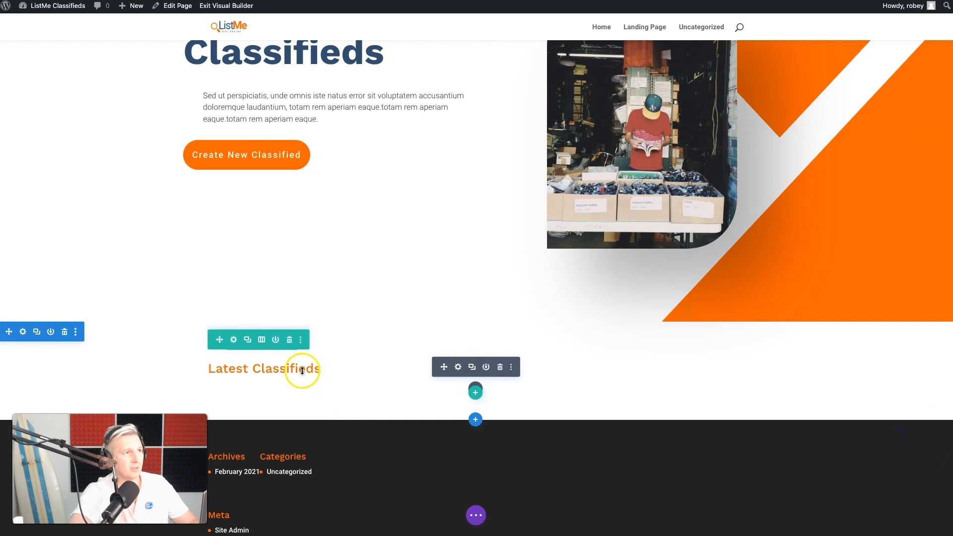
Insert a second Text module directly below the Latest Classifieds heading, using the layers view to reach the heading's column
click(475, 392)
click(479, 392)
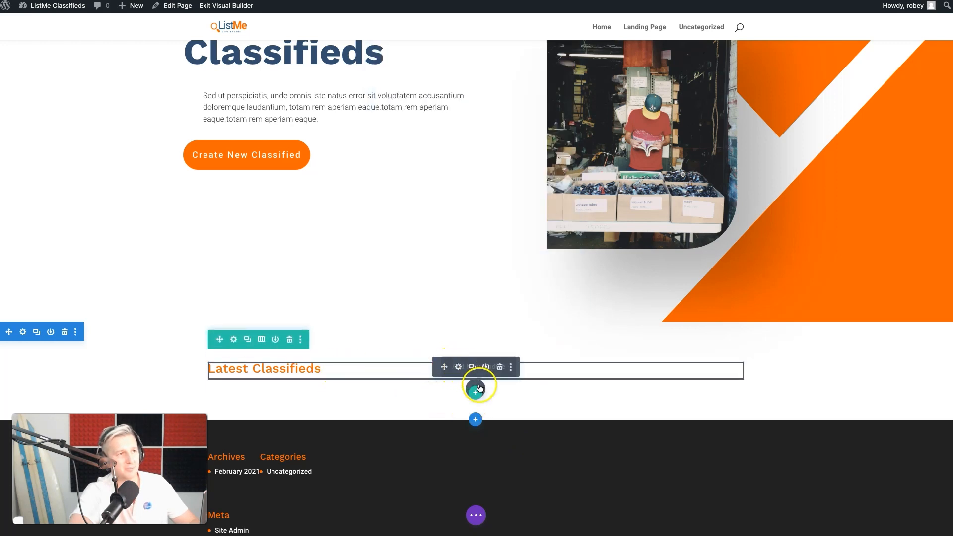
click(475, 515)
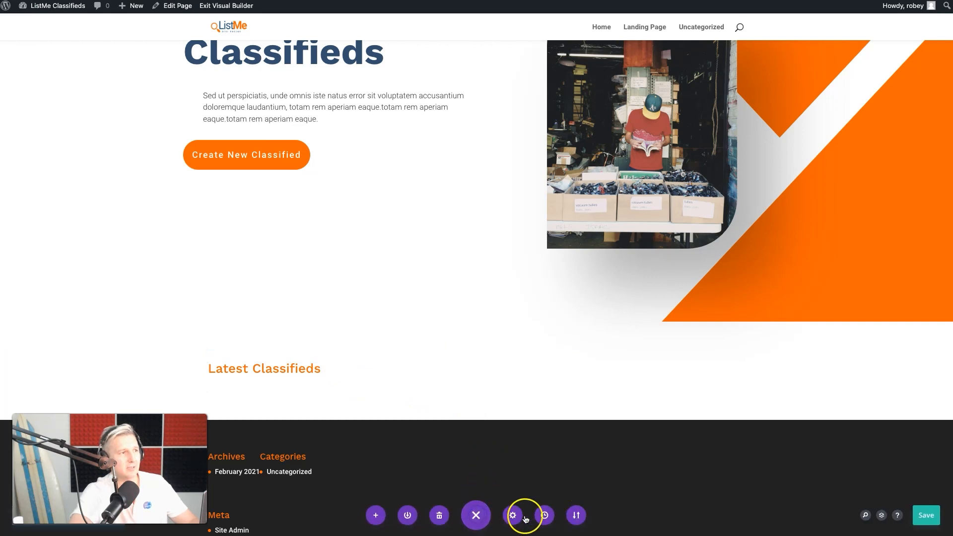
click(882, 515)
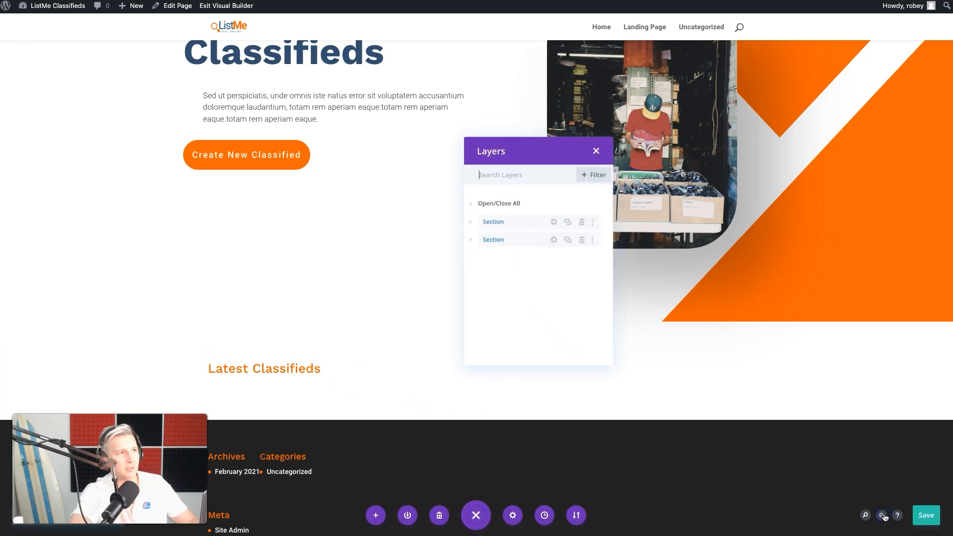
click(471, 241)
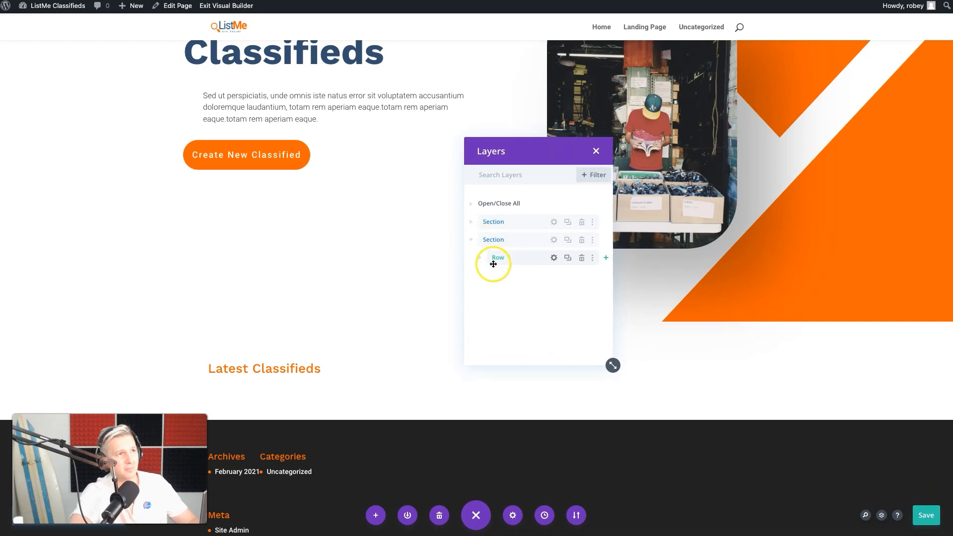
click(482, 259)
click(485, 277)
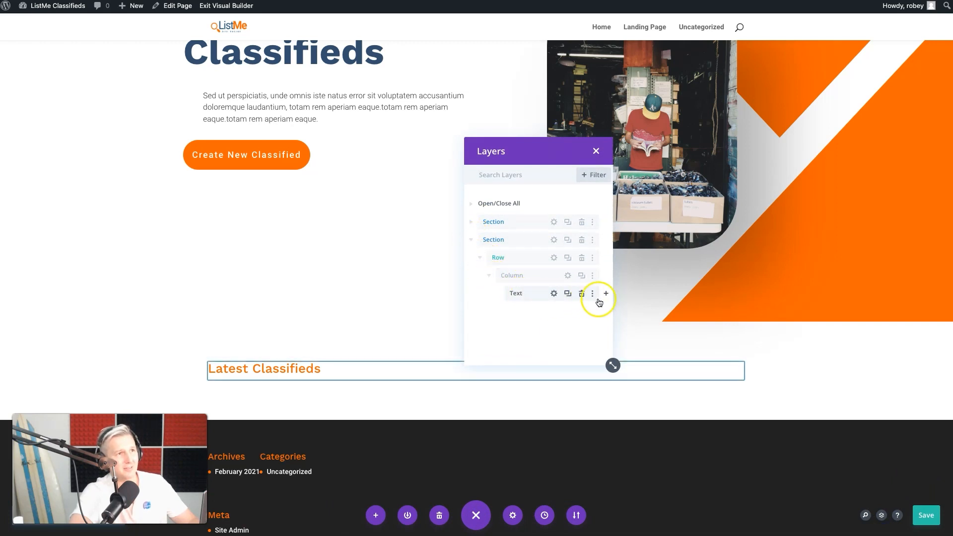
click(606, 295)
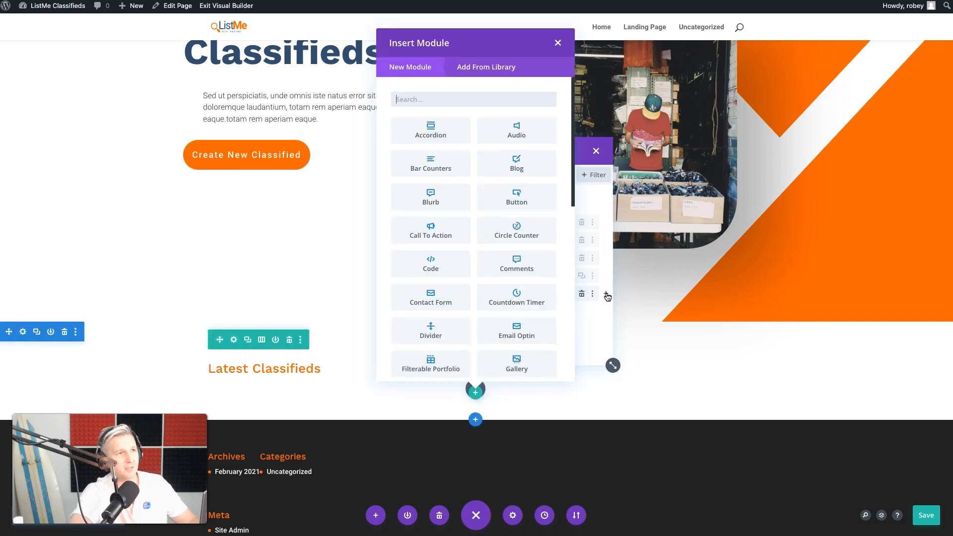
text(text)
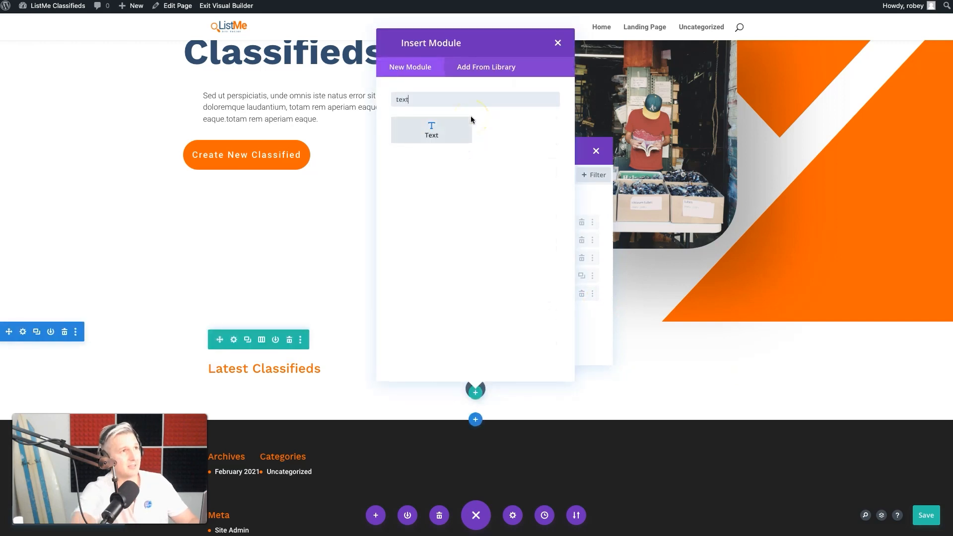
click(452, 128)
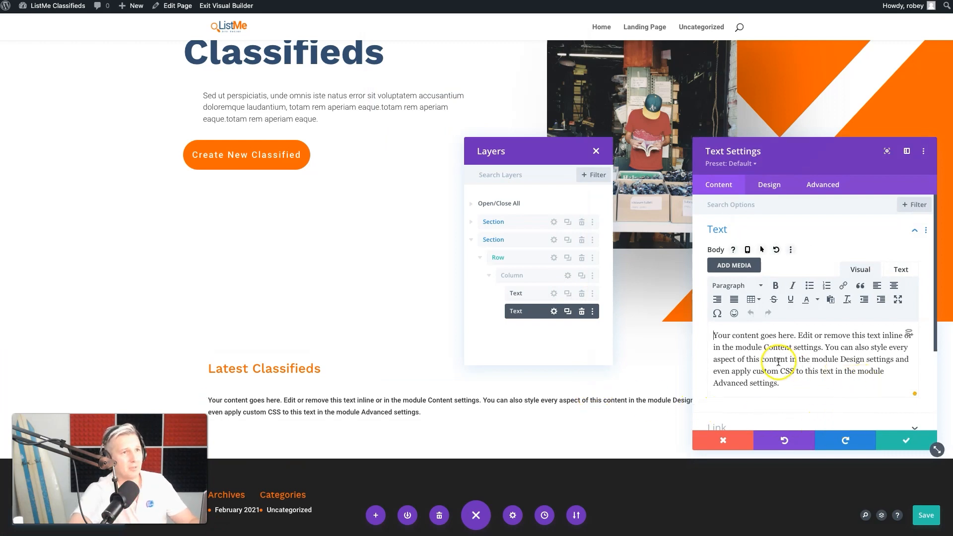
Replace the second Text module's placeholder with a copy of the hero section's "Sed ut perspiciatis" paragraph and save the module
click(260, 111)
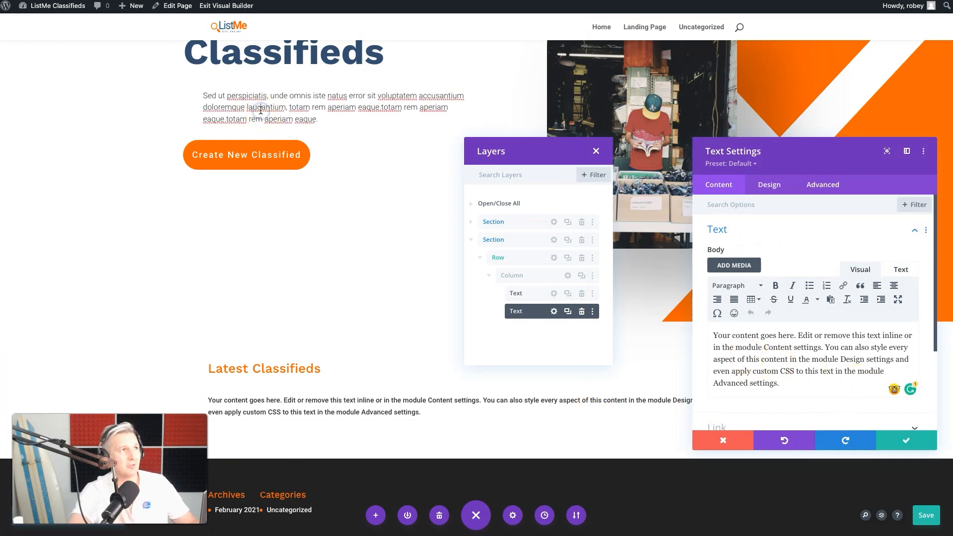
drag(203, 95, 323, 119)
key(ctrl+c)
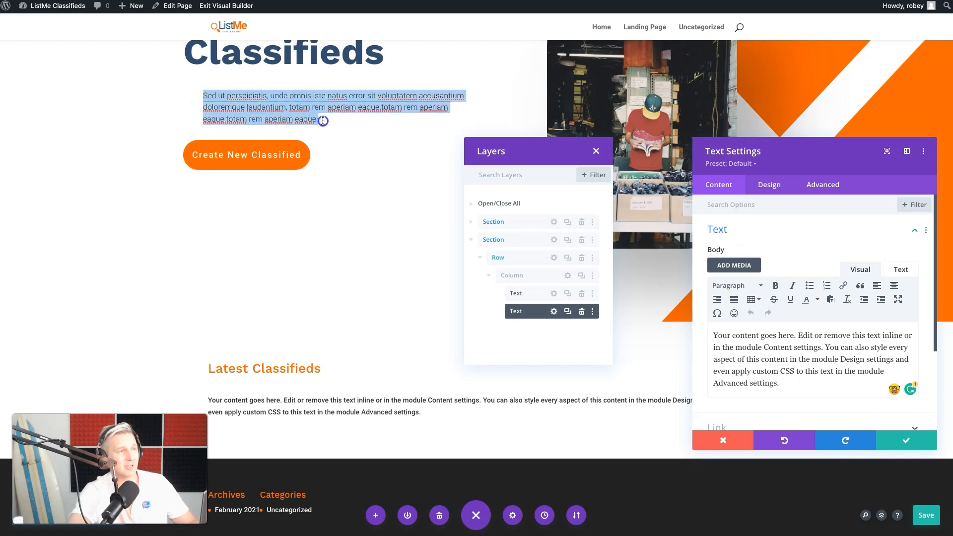
triple_click(747, 338)
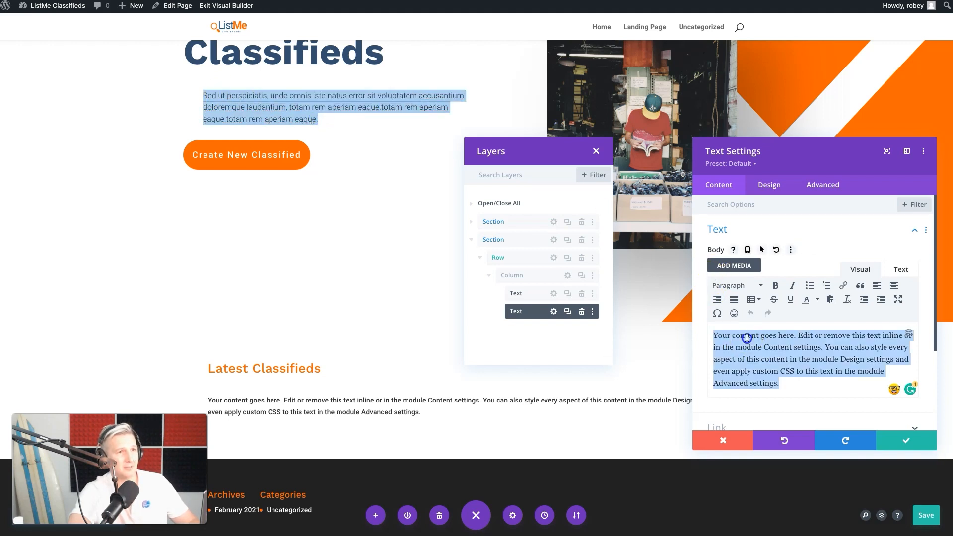
key(ctrl+v)
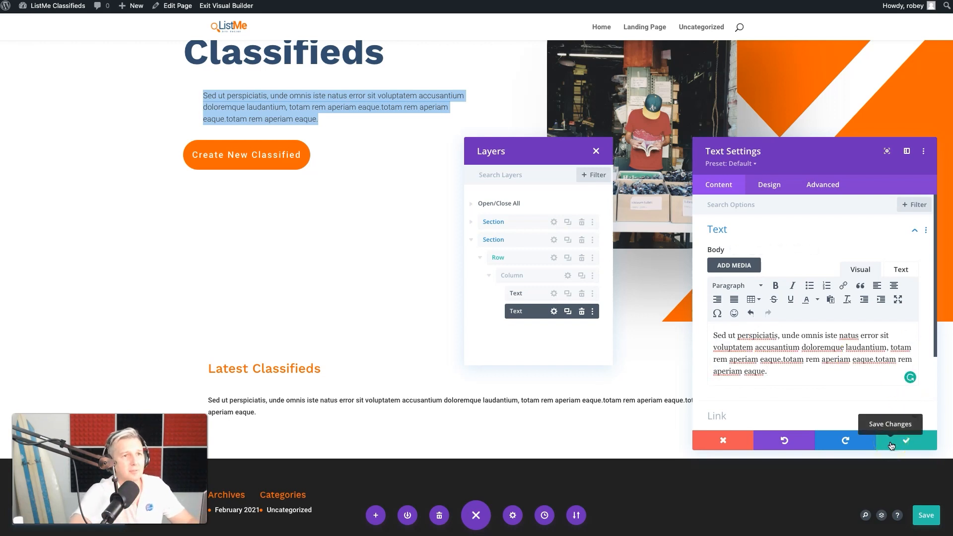
click(891, 443)
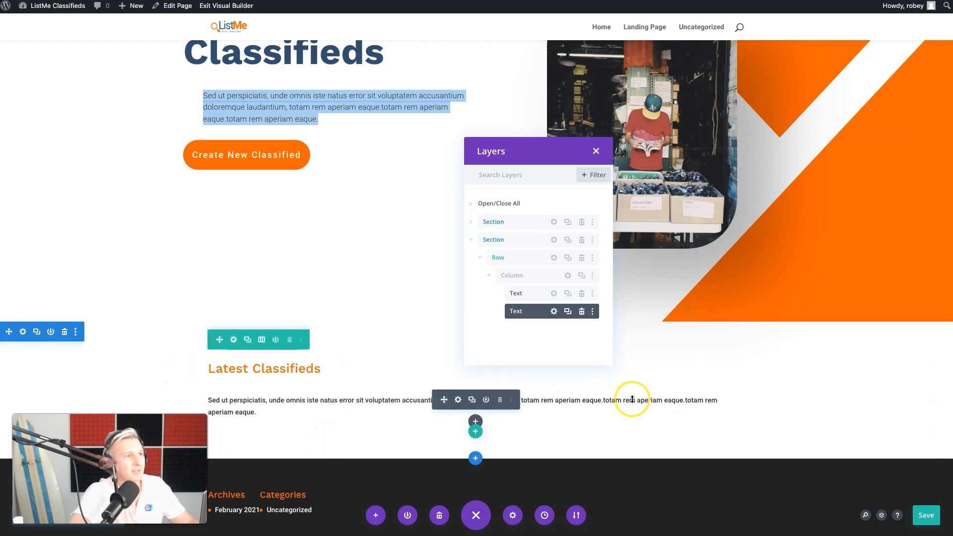
Add a new row below the Latest Classifieds text and insert a Post Carousel - Divi Machine module in it
click(476, 430)
click(475, 248)
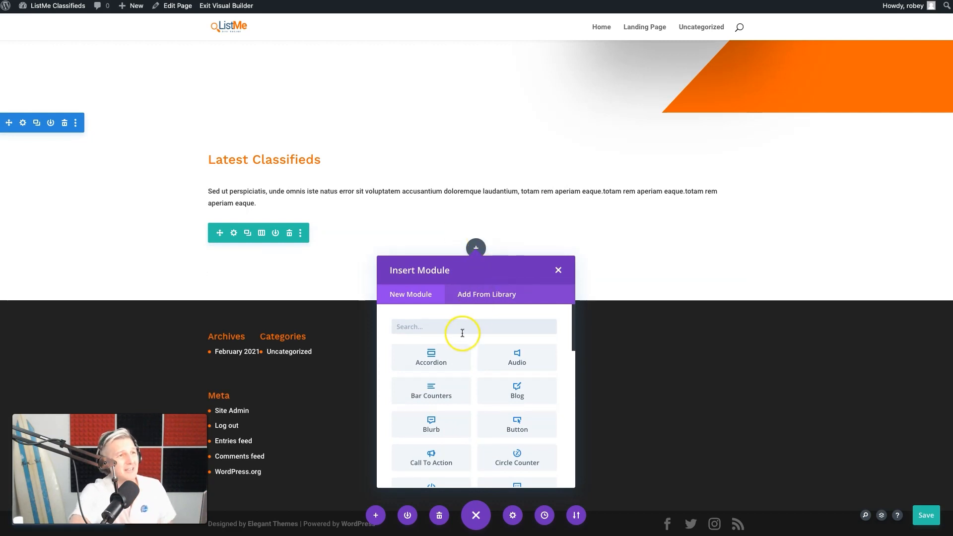
scroll(466, 397, down, 10)
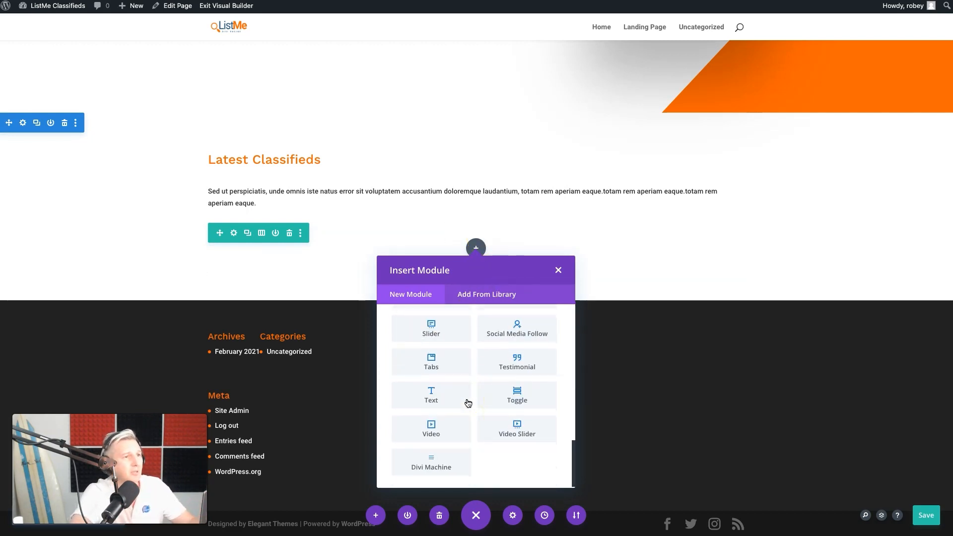
click(431, 458)
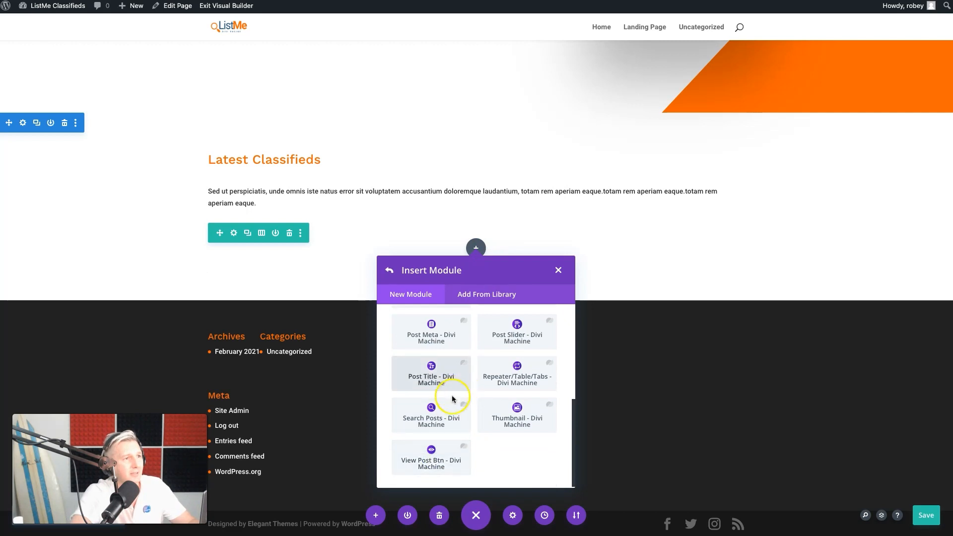
scroll(516, 362, up, 2)
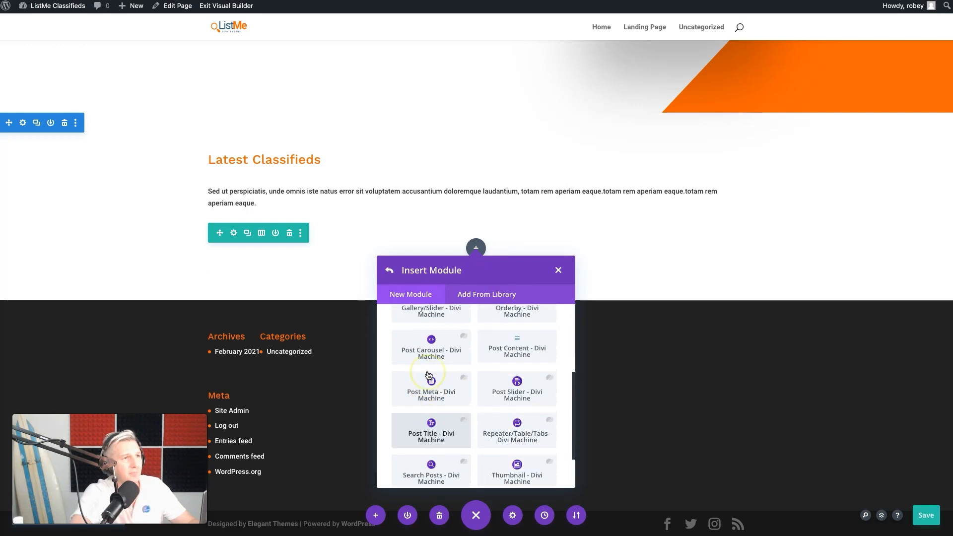
click(432, 366)
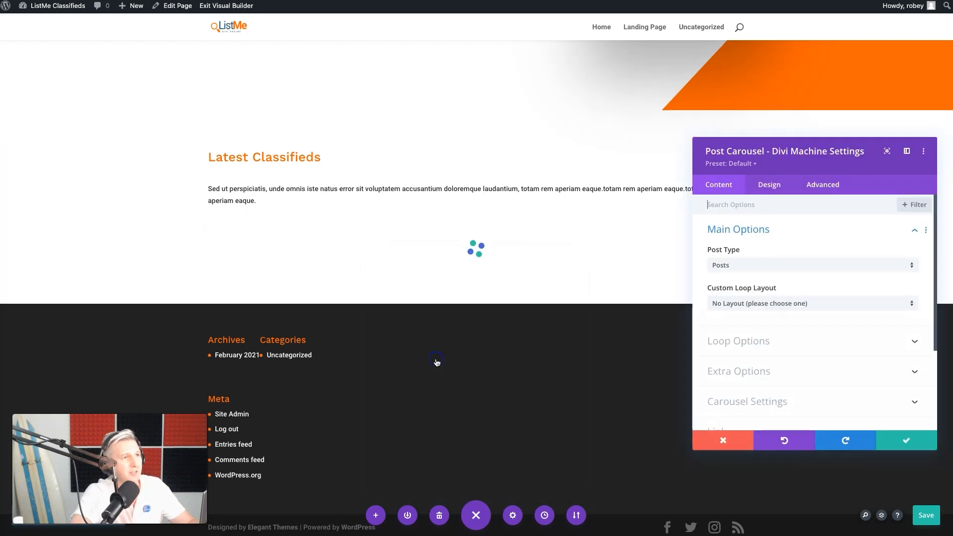
Set the Post Carousel's post type to Classifieds and its custom loop layout to Classifieds Loop
click(822, 268)
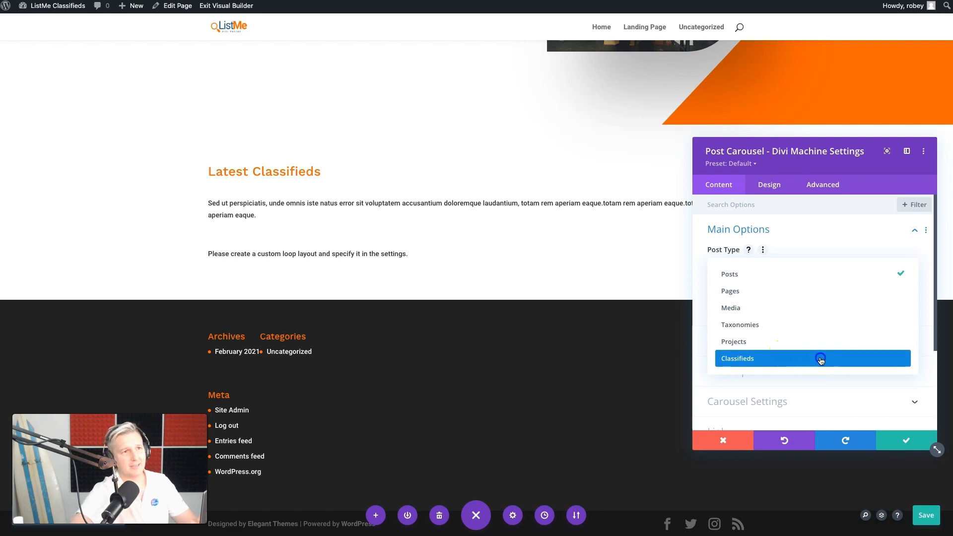
click(821, 359)
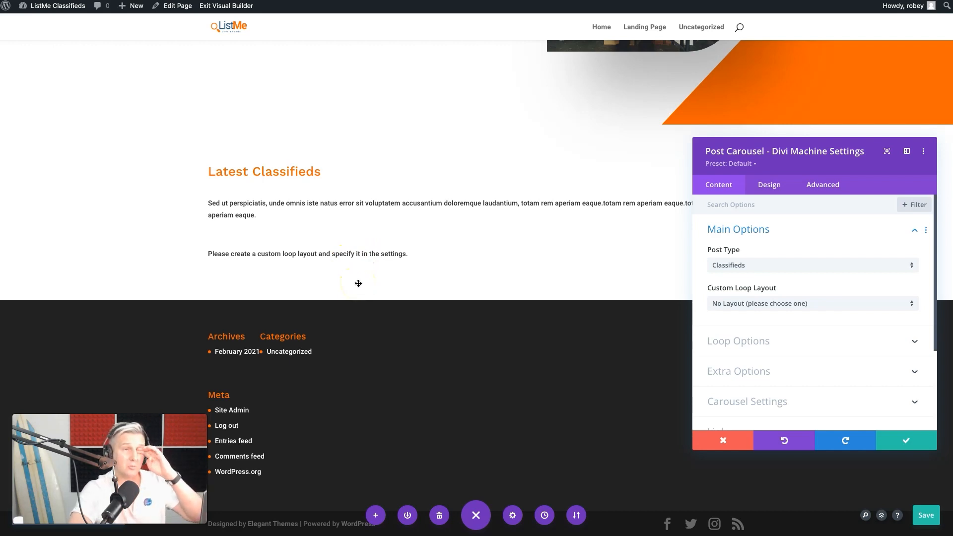
click(866, 302)
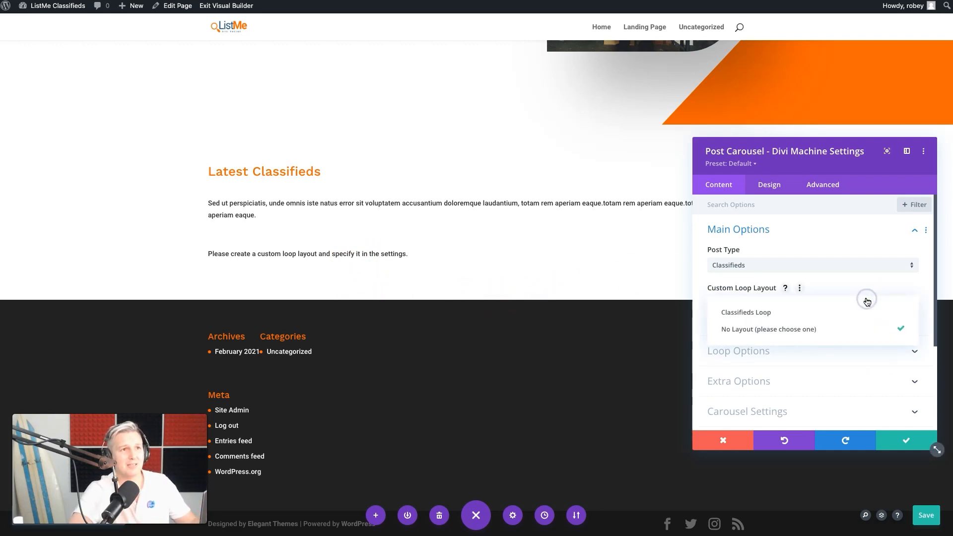
click(795, 312)
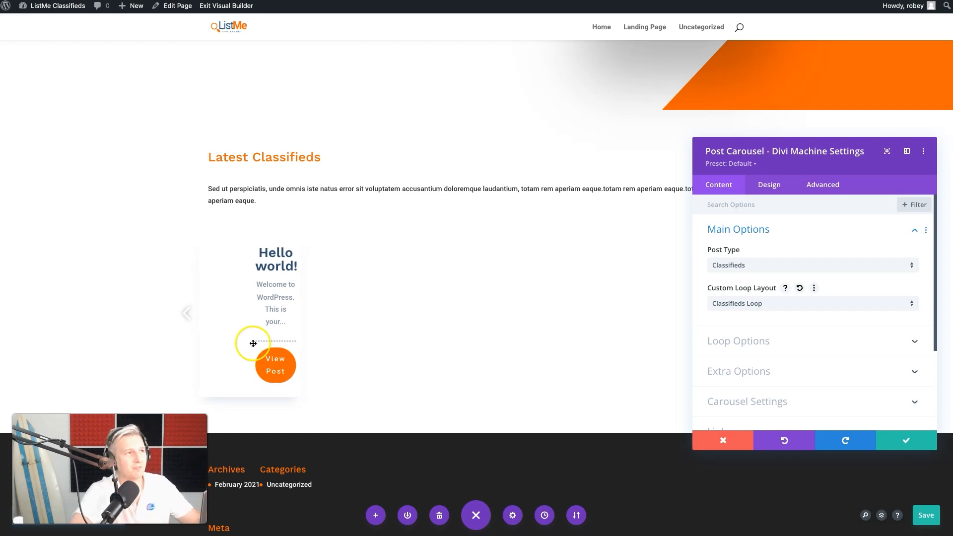
Set the carousel's loop sorting order to Descending and enable Equal Height Grid Cards in its extra options
click(770, 340)
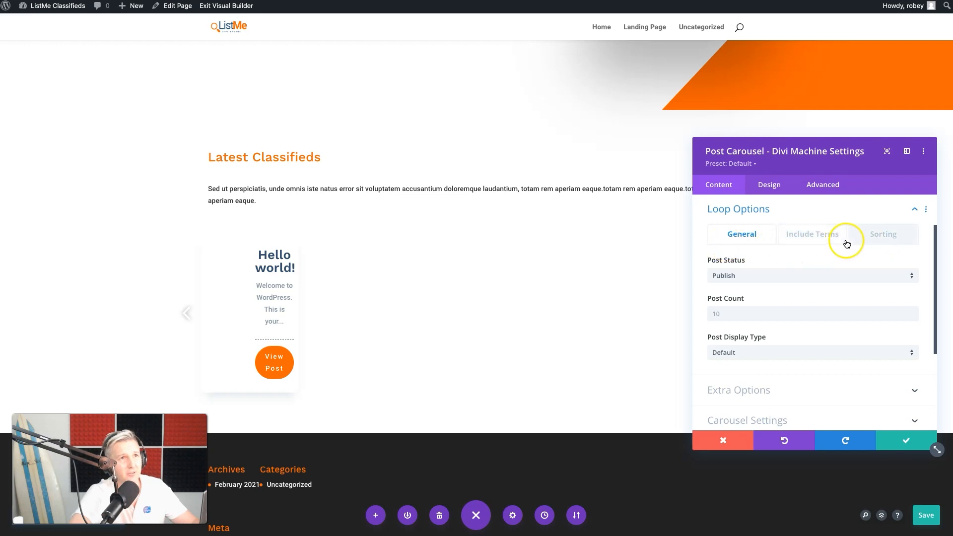
click(879, 238)
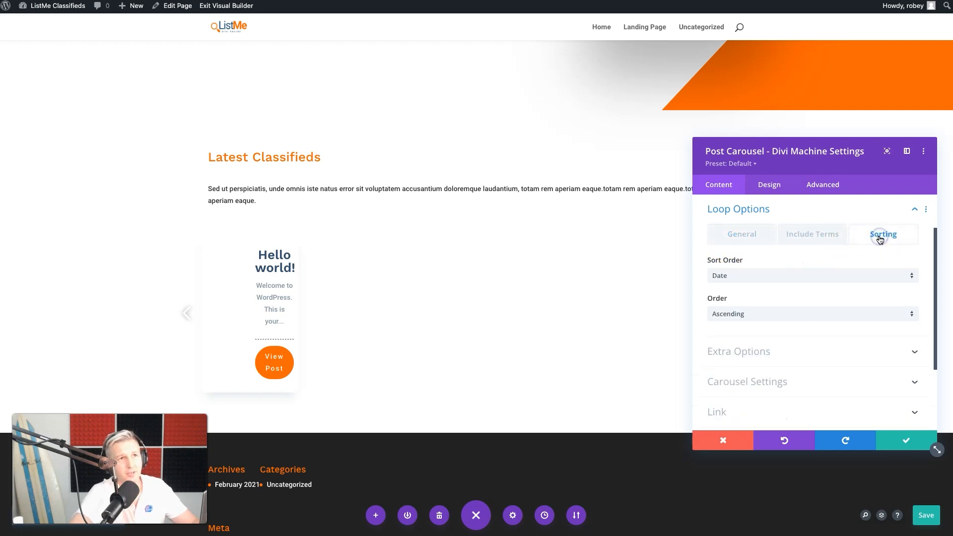
click(728, 314)
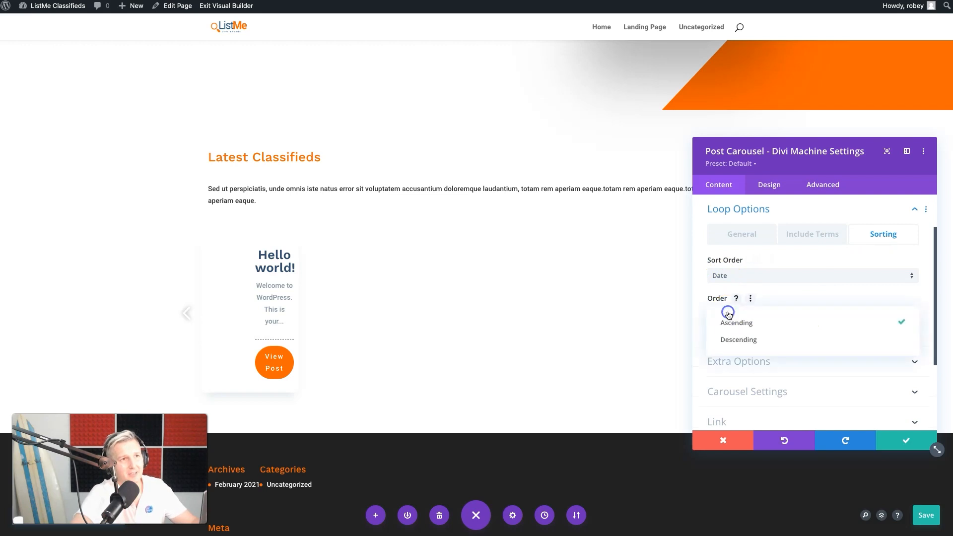
click(730, 340)
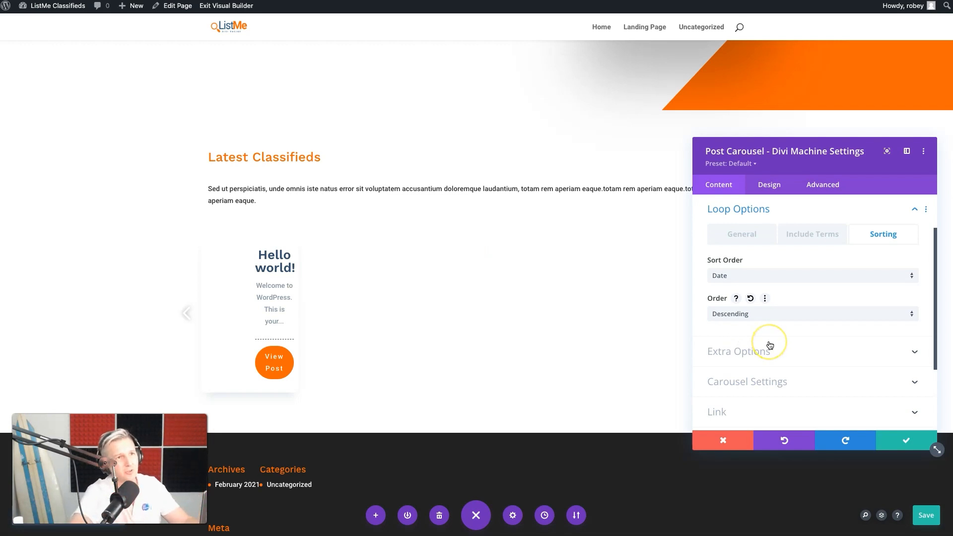
click(764, 366)
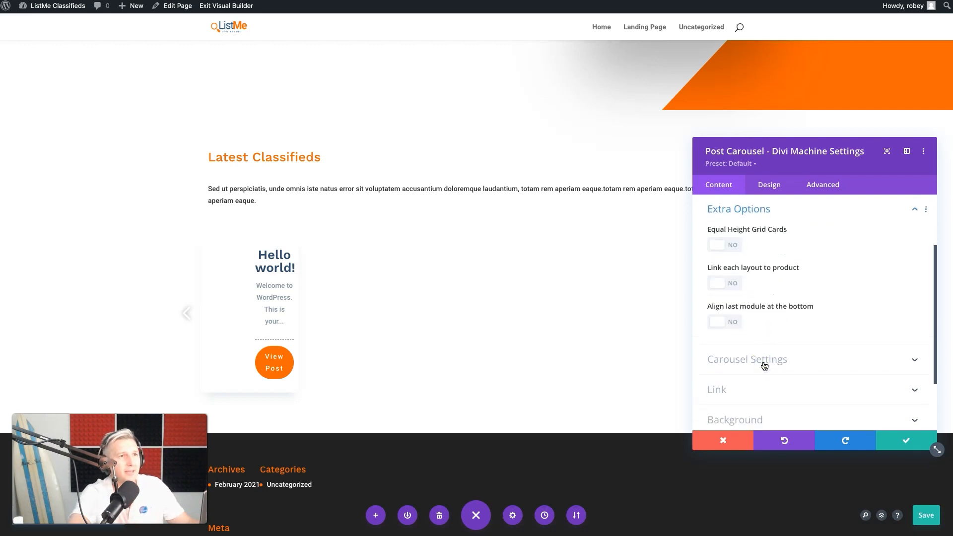
click(723, 245)
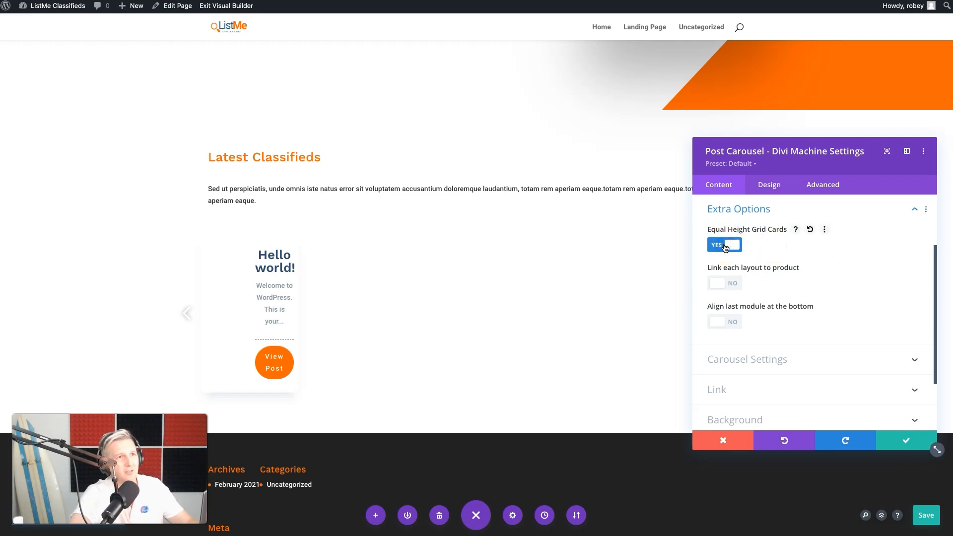
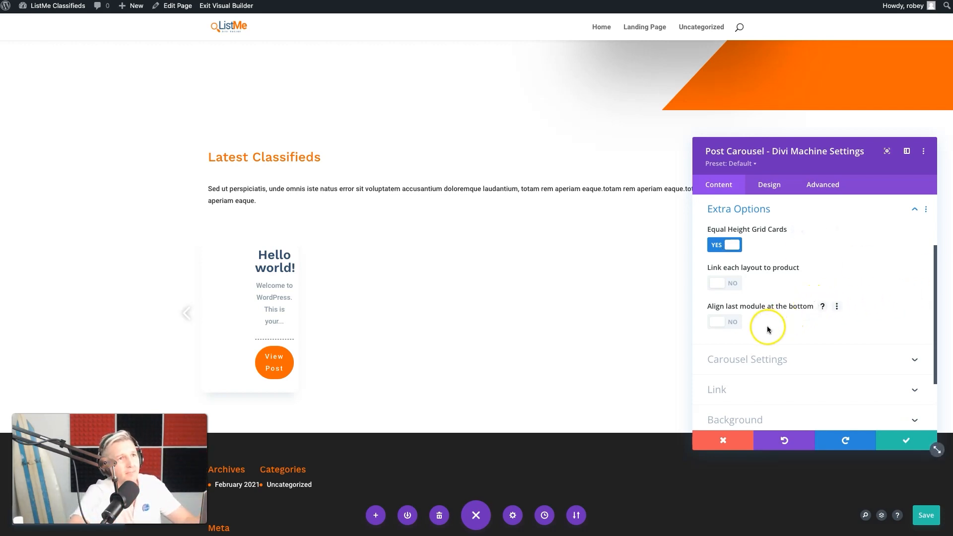
Enable aligning the last module at the bottom and set the carousel's Desktop Posts in view to 3
click(728, 329)
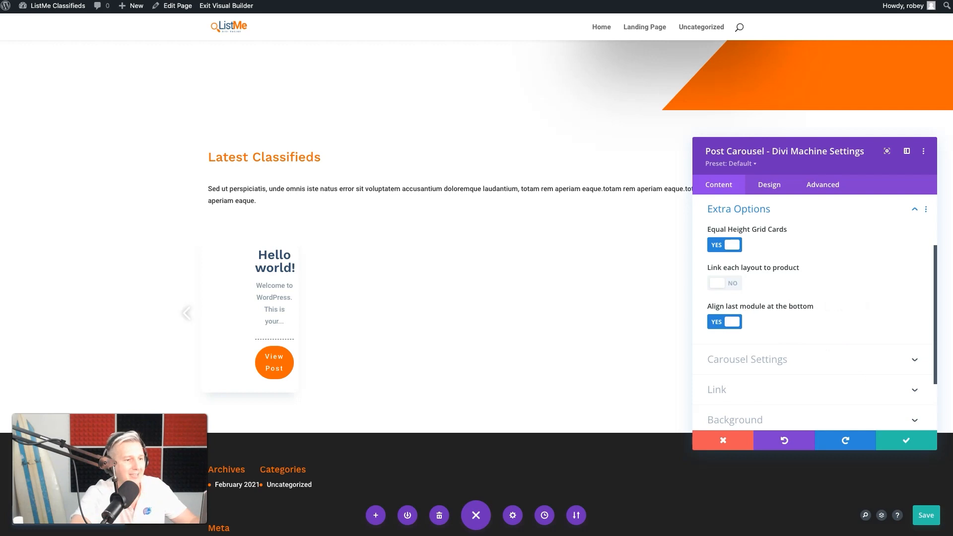
click(778, 365)
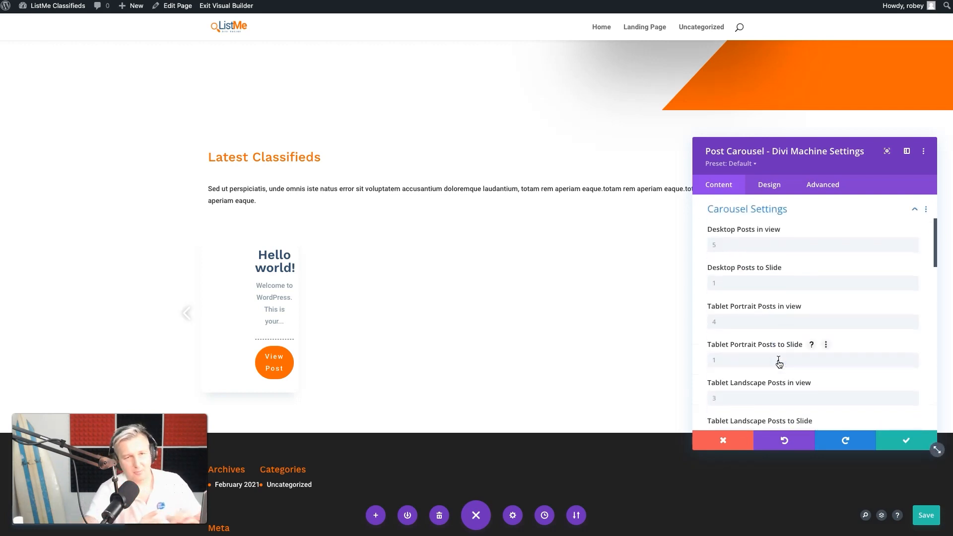
click(768, 248)
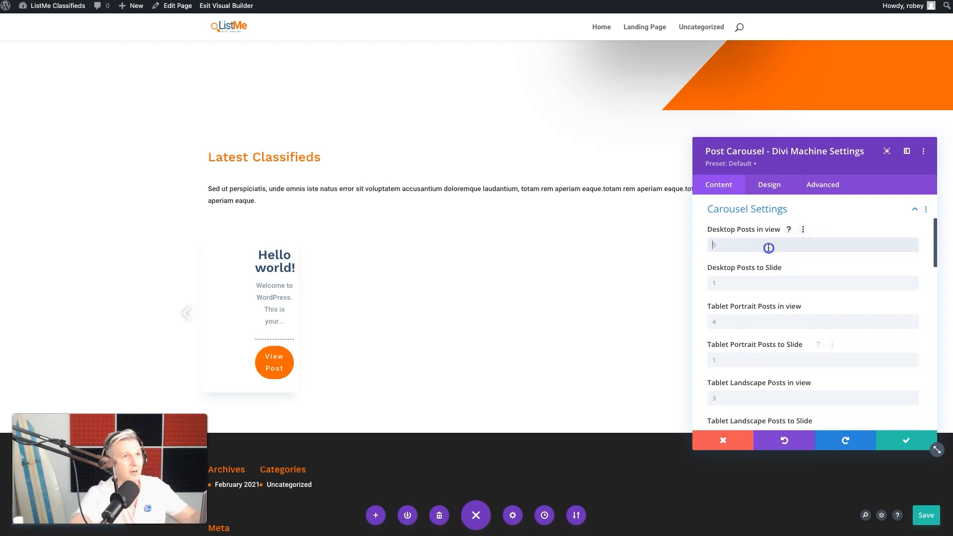
text(3)
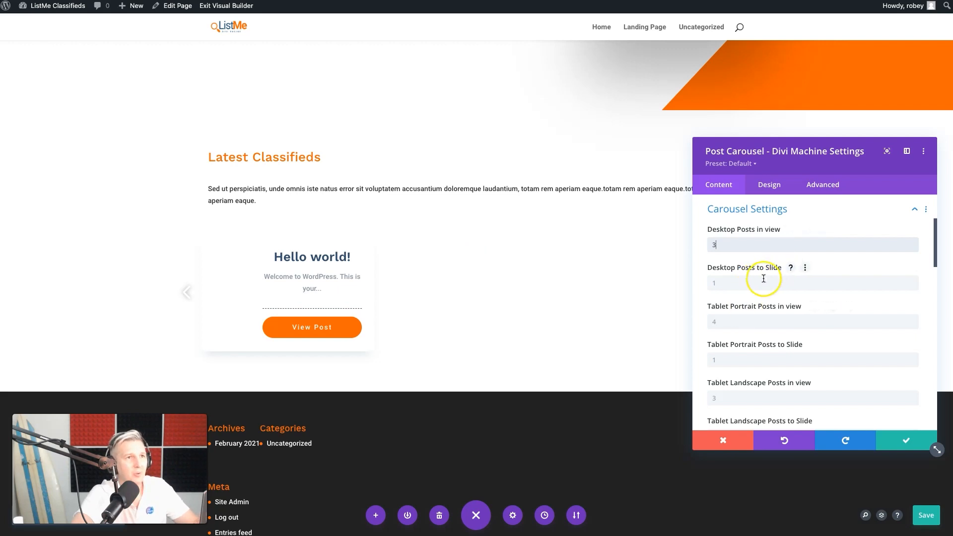
click(763, 282)
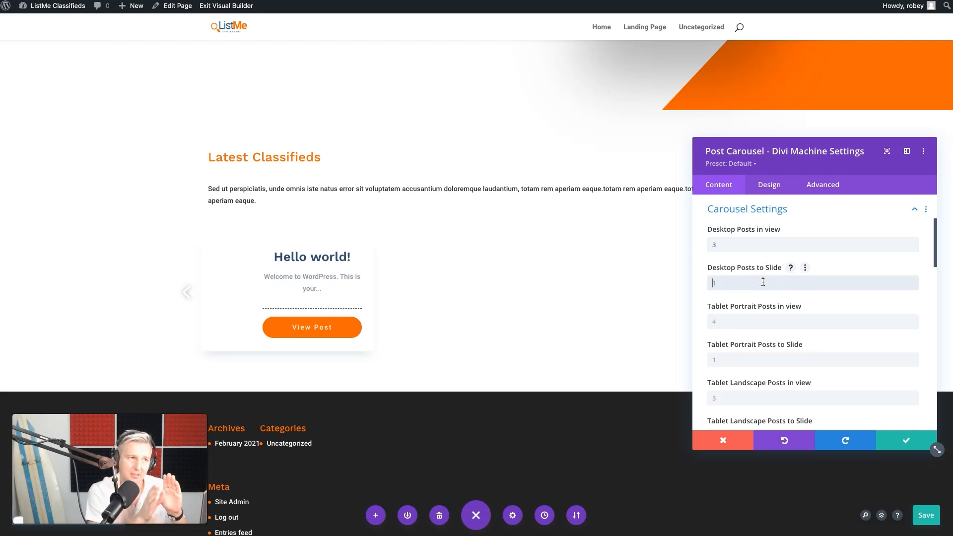
click(742, 320)
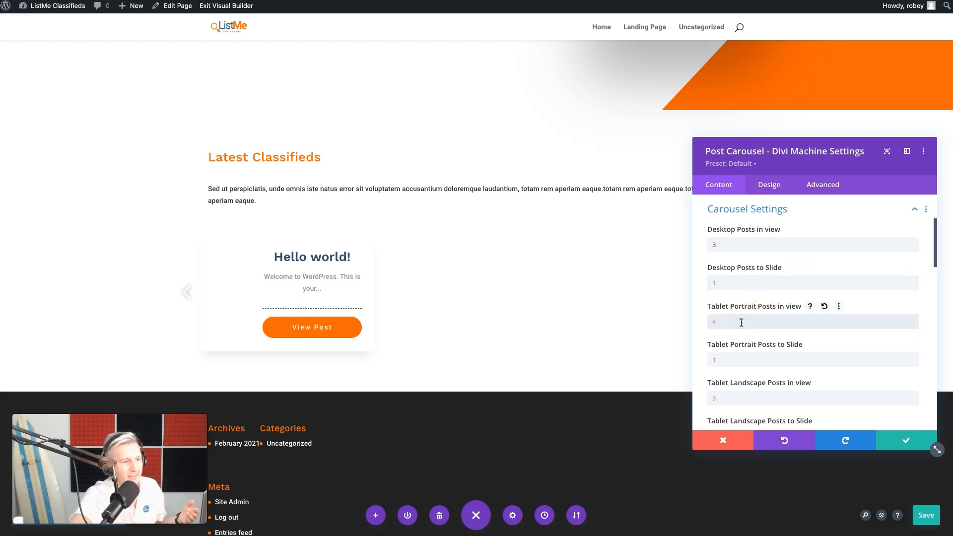
Try the circled left chevron as the carousel's Previous Icon and reset that icon to its default
scroll(719, 367, down, 2)
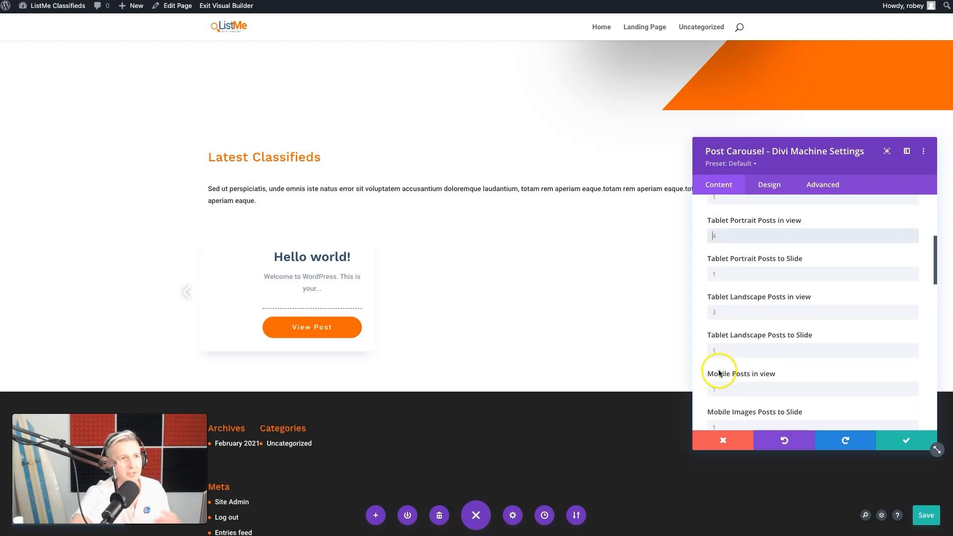
scroll(783, 298, down, 3)
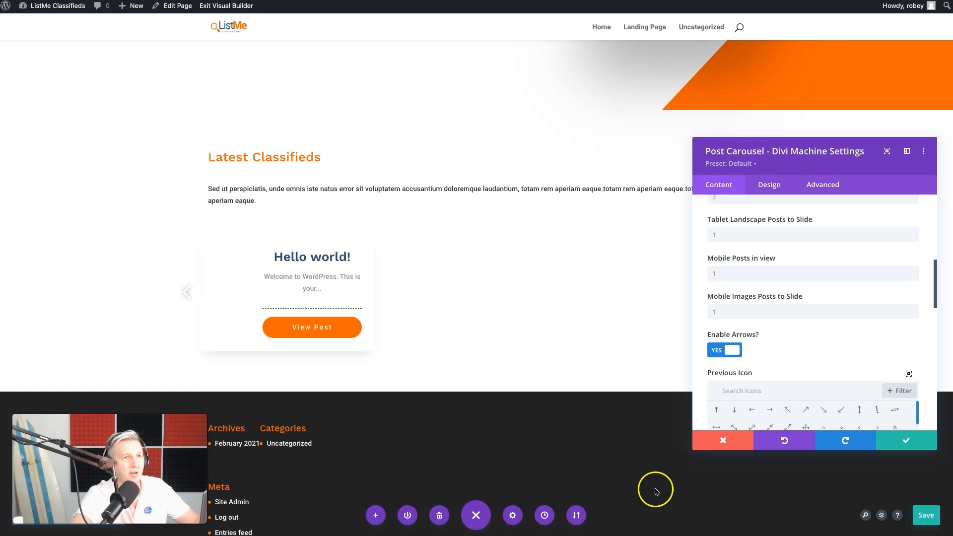
scroll(832, 344, down, 5)
scroll(834, 345, up, 1)
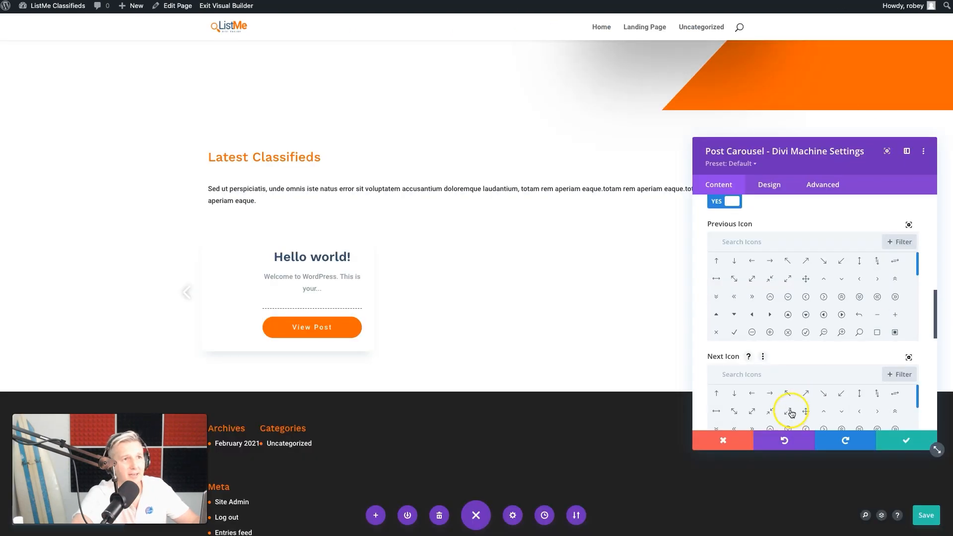
scroll(702, 367, down, 3)
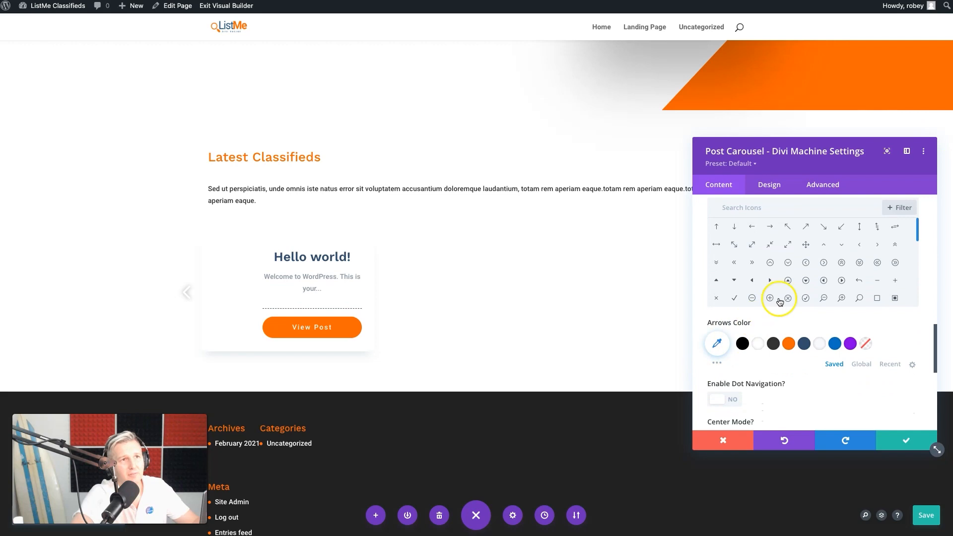
scroll(789, 280, up, 3)
scroll(811, 339, down, 1)
scroll(809, 338, up, 1)
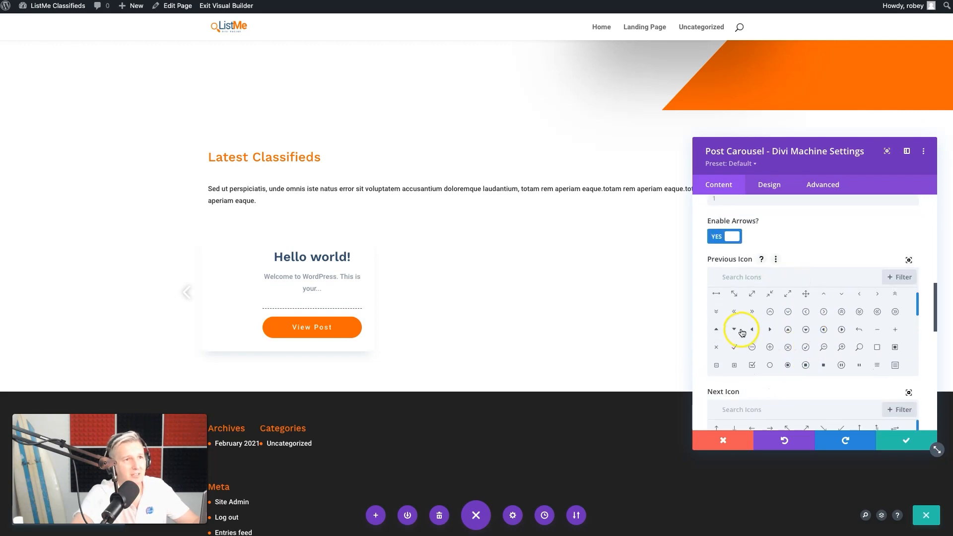
click(805, 312)
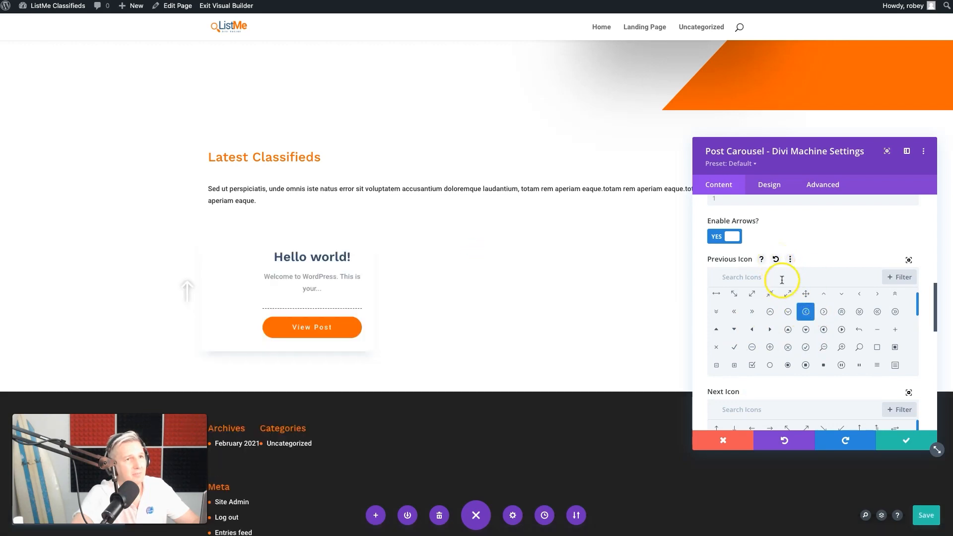
click(775, 259)
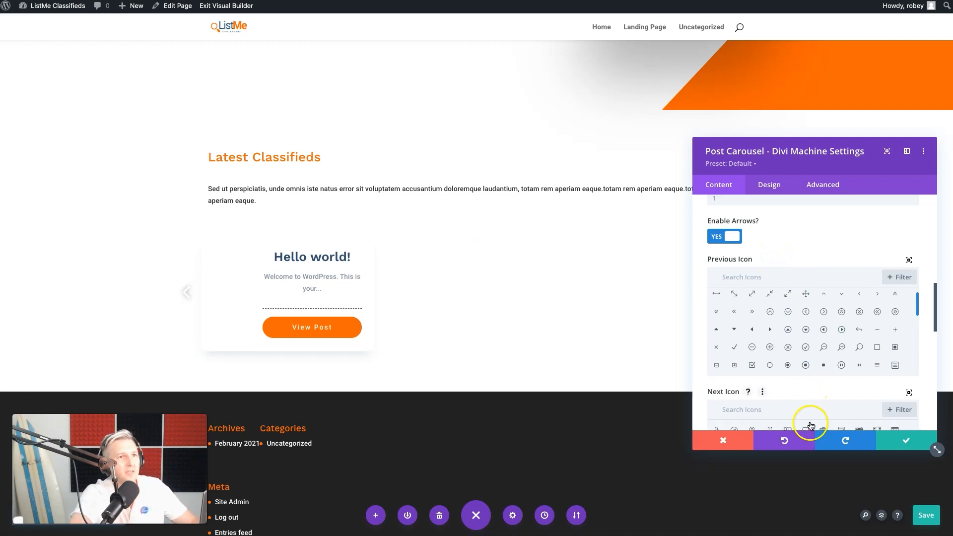
Set the carousel's Arrows Color to the saved orange swatch
scroll(696, 395, down, 3)
scroll(696, 394, down, 2)
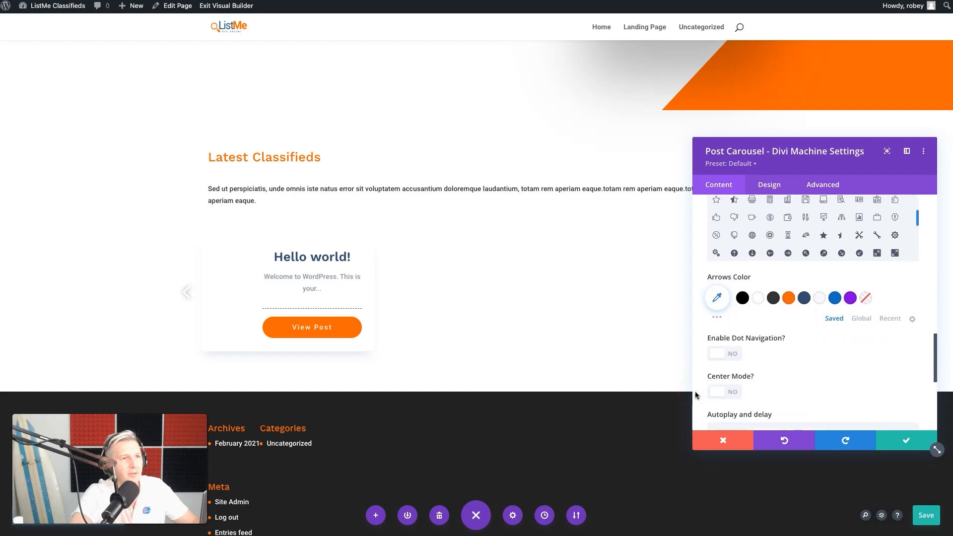
click(790, 299)
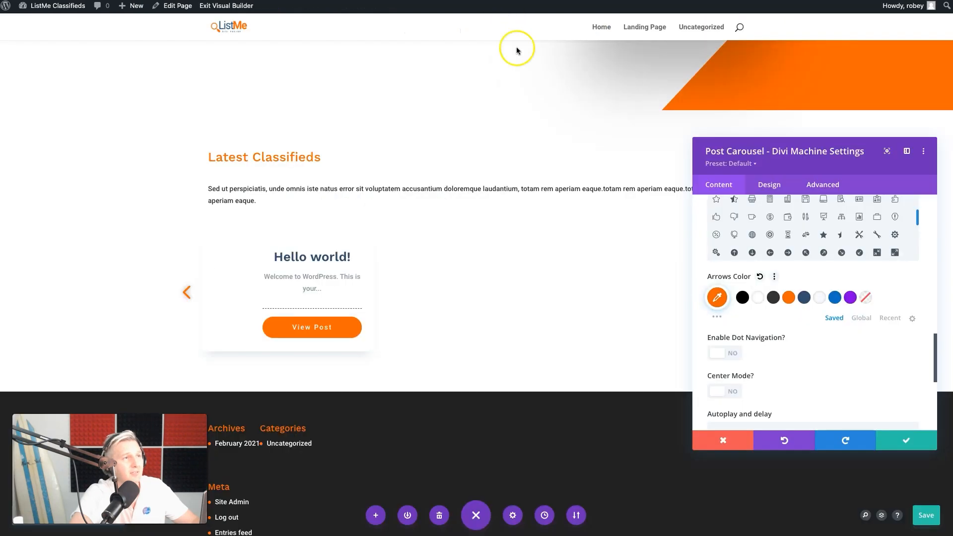
Try the carousel's Dot Navigation option and compare with the Latest Classified carousel on the finished demo site
click(726, 356)
click(728, 357)
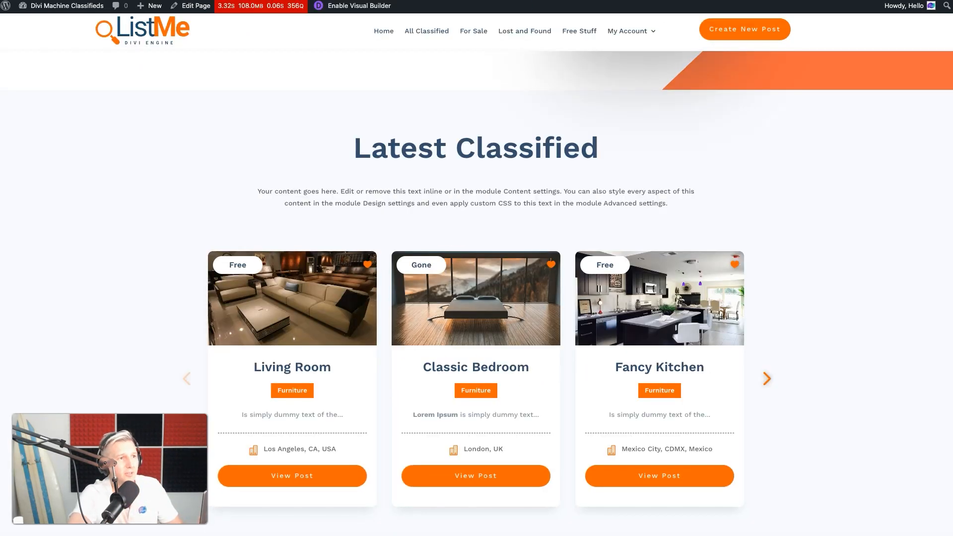
scroll(461, 389, down, 3)
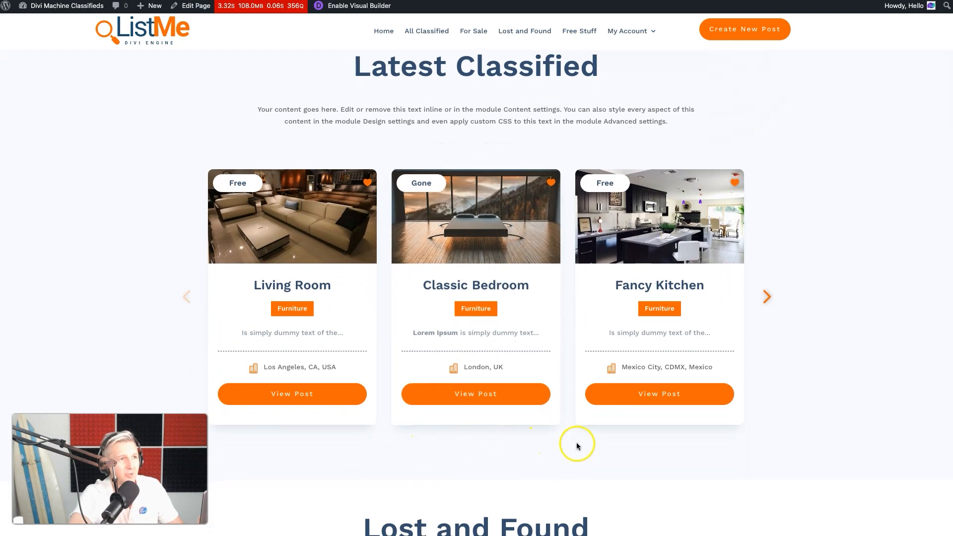
double_click(737, 100)
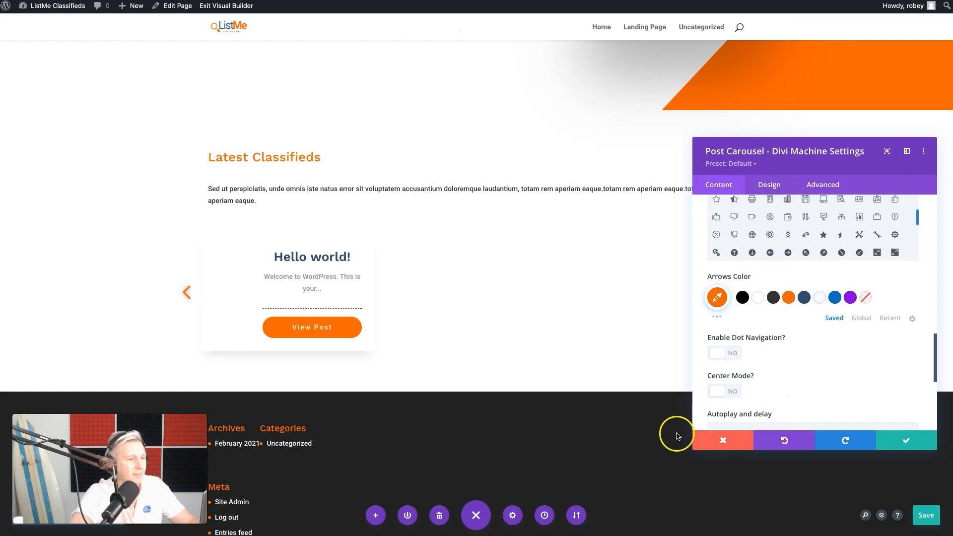
Review the carousel's autoplay, slide speed and infinite scrolling options and save the Post Carousel module
scroll(798, 396, down, 2)
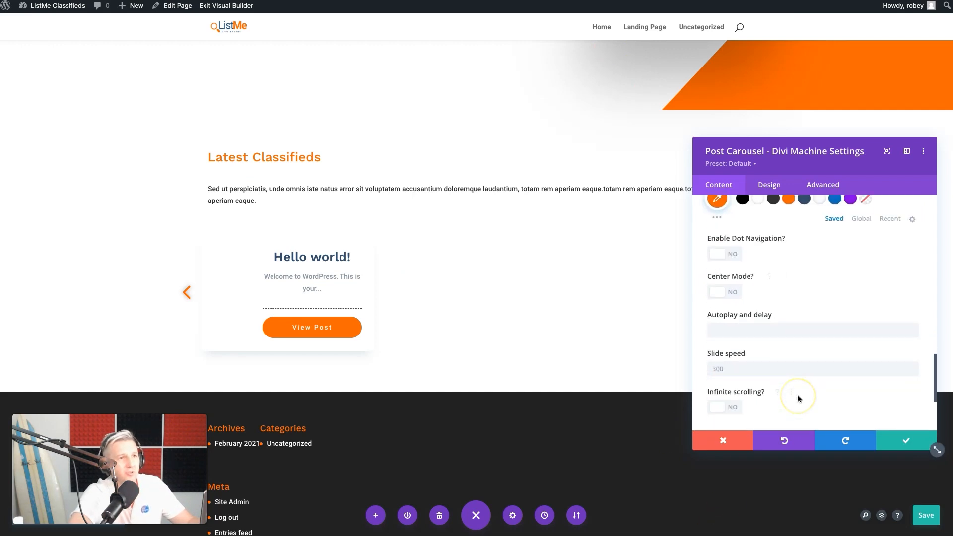
scroll(749, 331, down, 1)
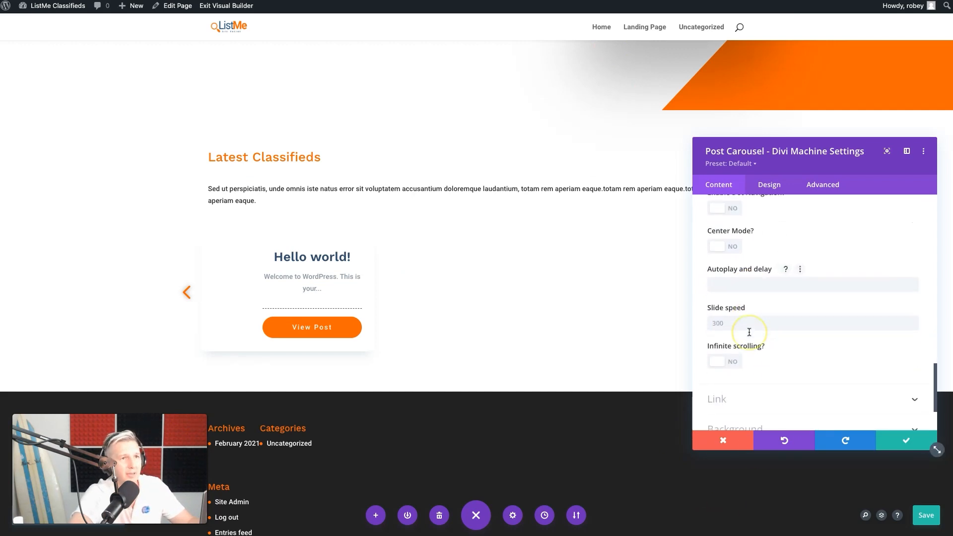
scroll(758, 327, down, 1)
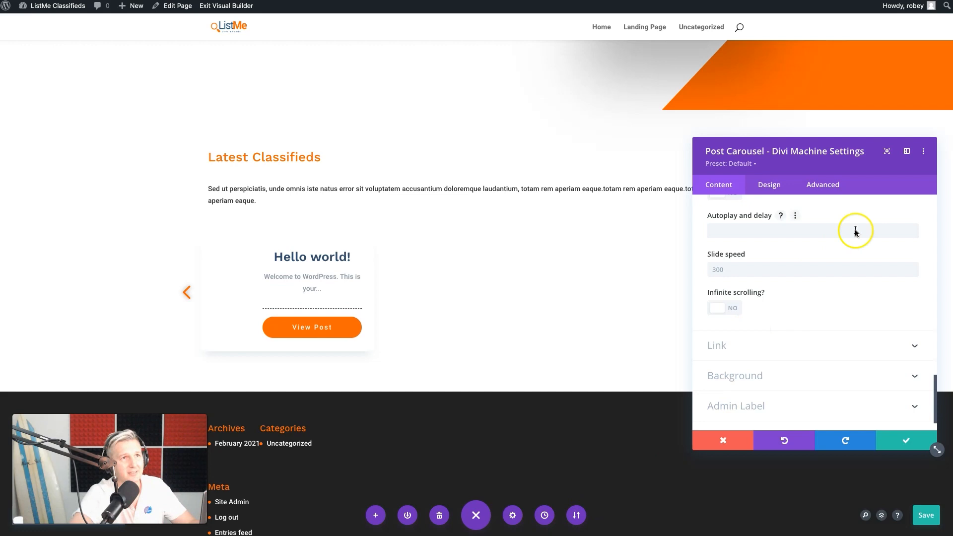
click(903, 442)
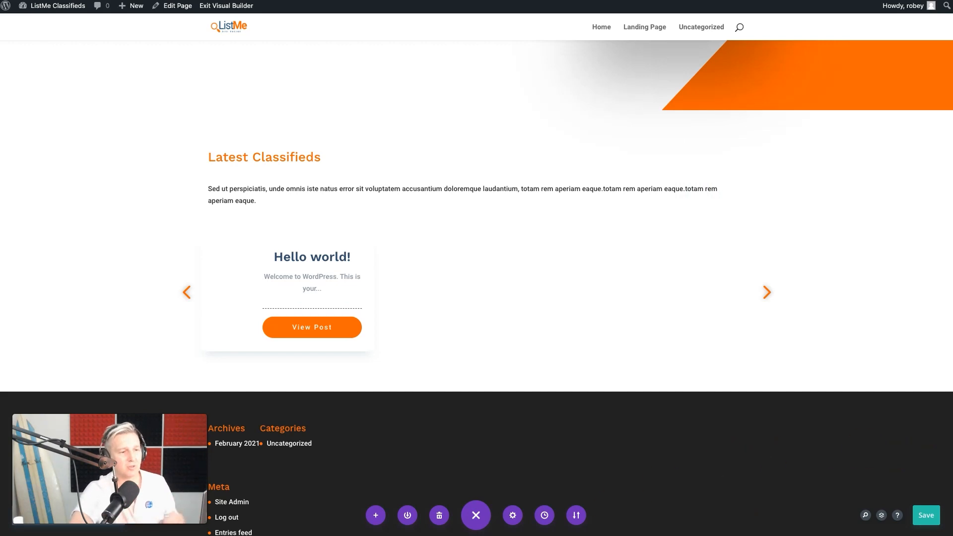
Save the landing page and exit the Visual Builder to the live page
key(super+s)
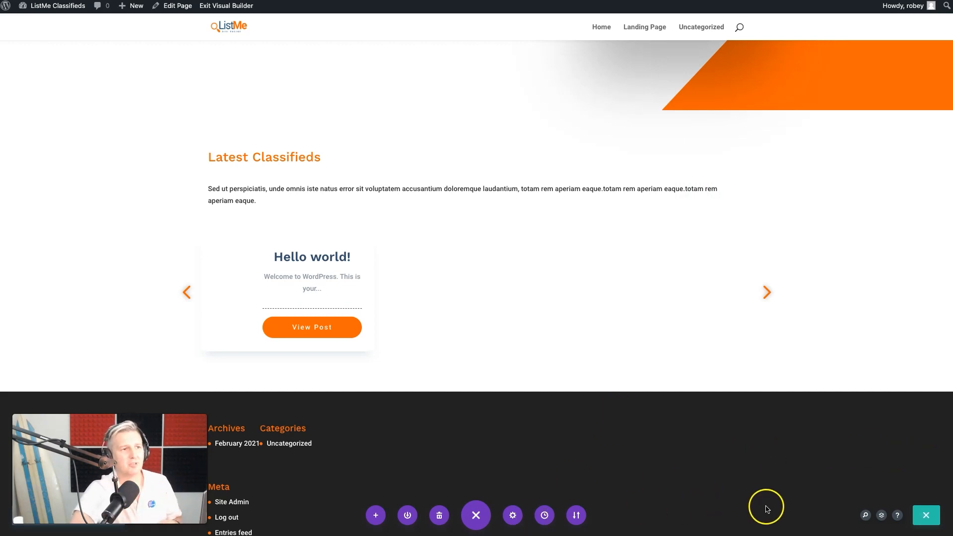
click(921, 516)
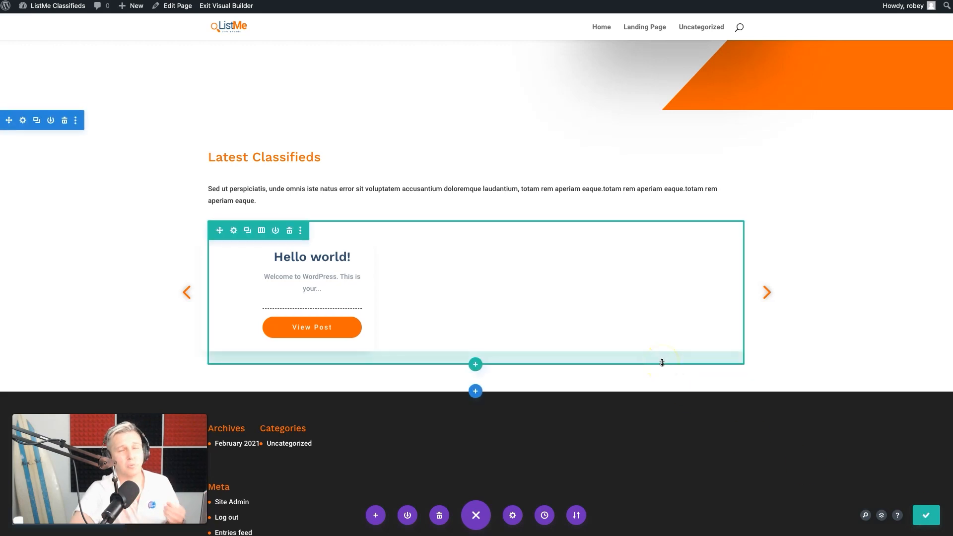
click(226, 6)
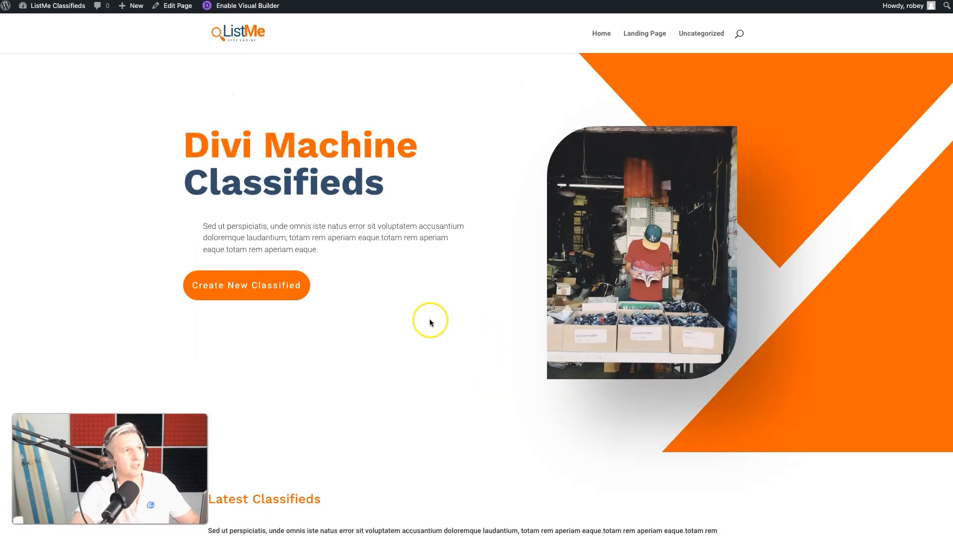
Examine the Latest Classifieds carousel on the live page, sliding through its cards in both directions, and look over the hero section
scroll(433, 250, down, 6)
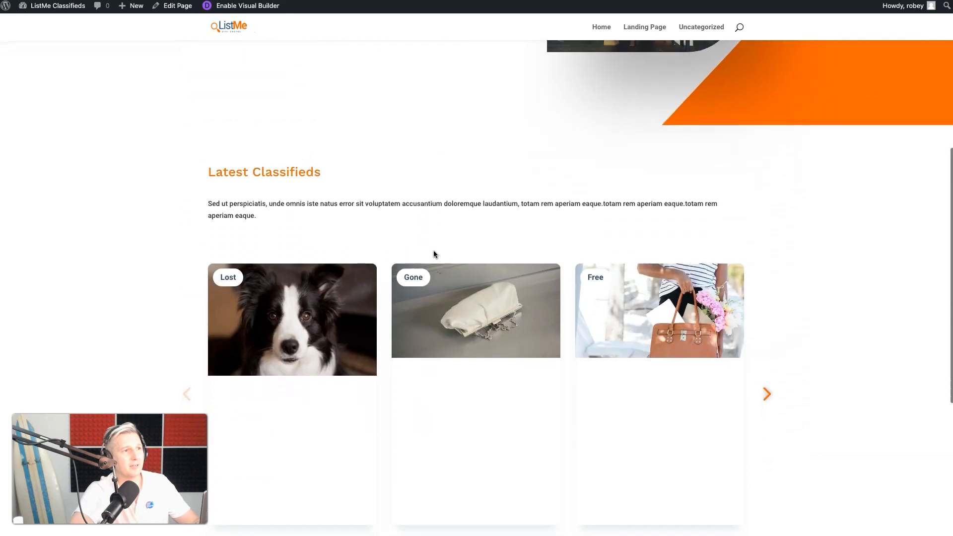
scroll(453, 454, down, 2)
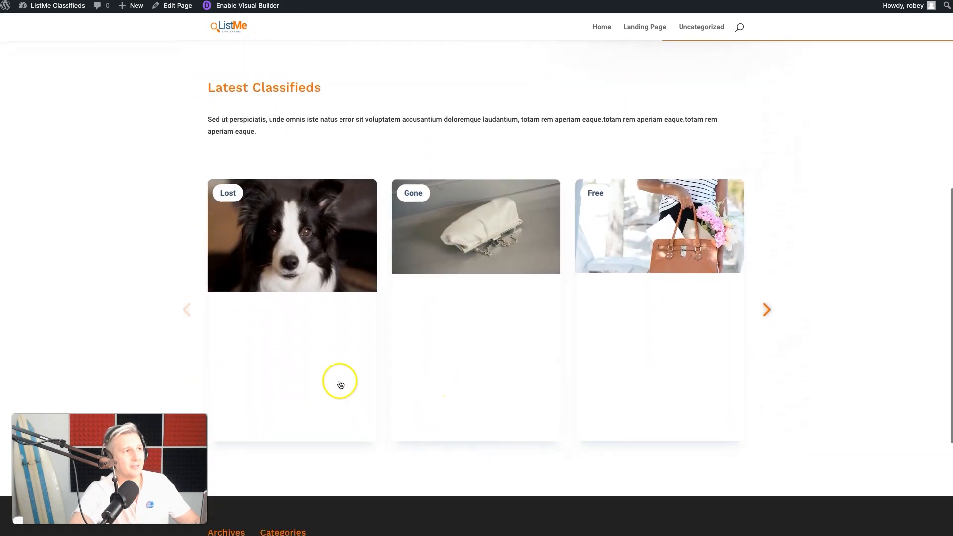
click(763, 314)
click(763, 314)
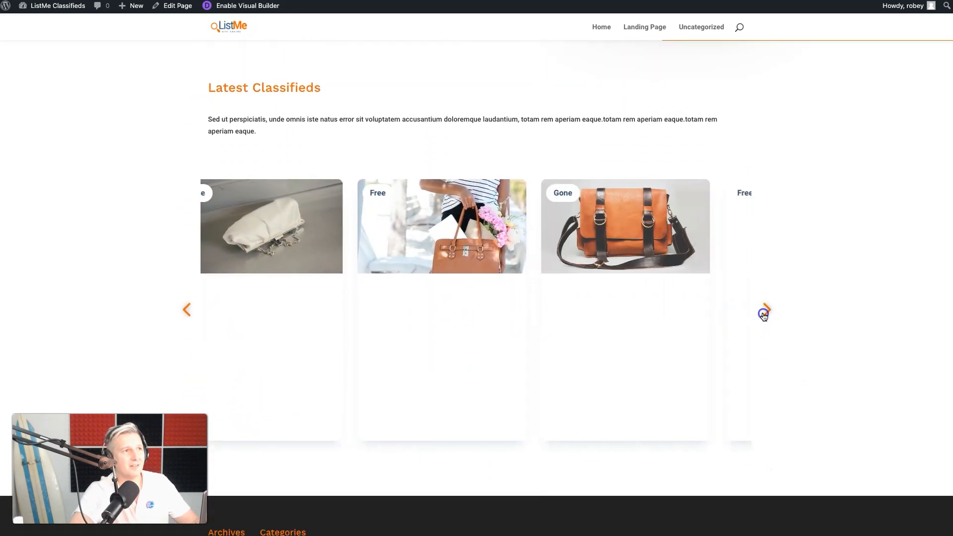
click(188, 308)
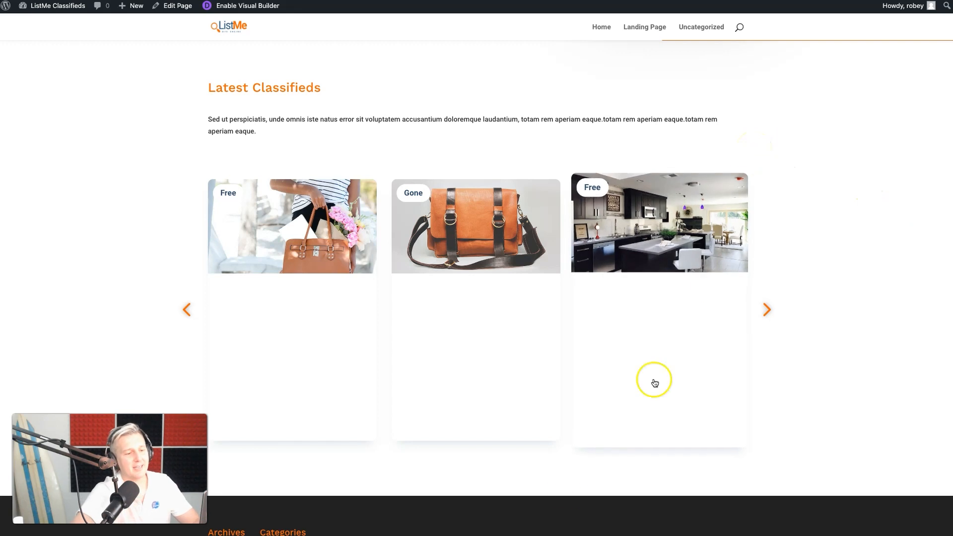
scroll(581, 275, up, 2)
scroll(581, 273, down, 3)
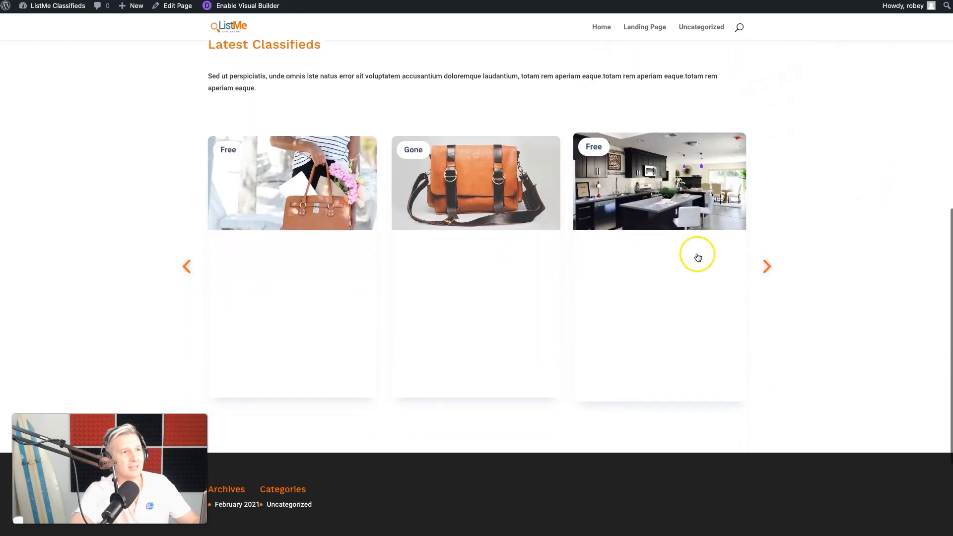
click(765, 270)
click(765, 270)
click(765, 270)
click(765, 271)
click(765, 270)
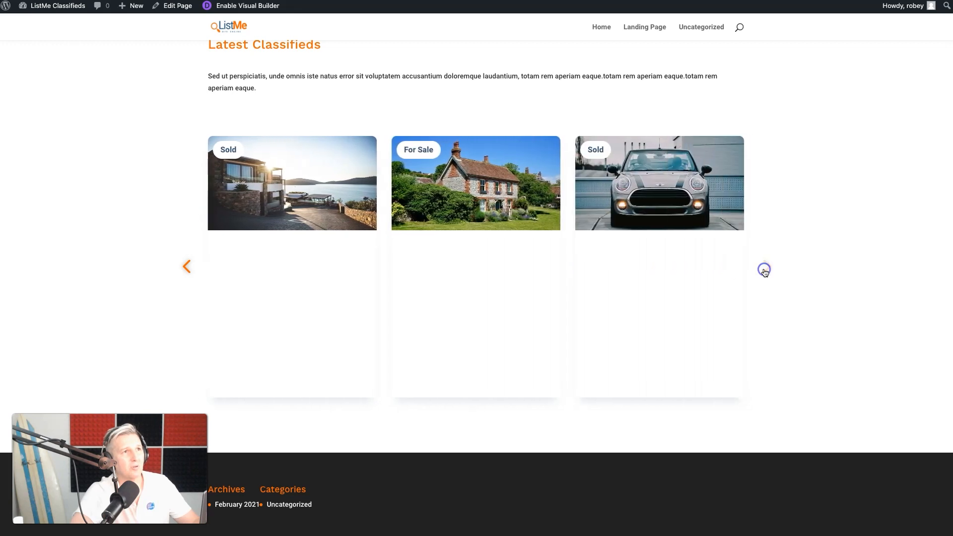
click(178, 267)
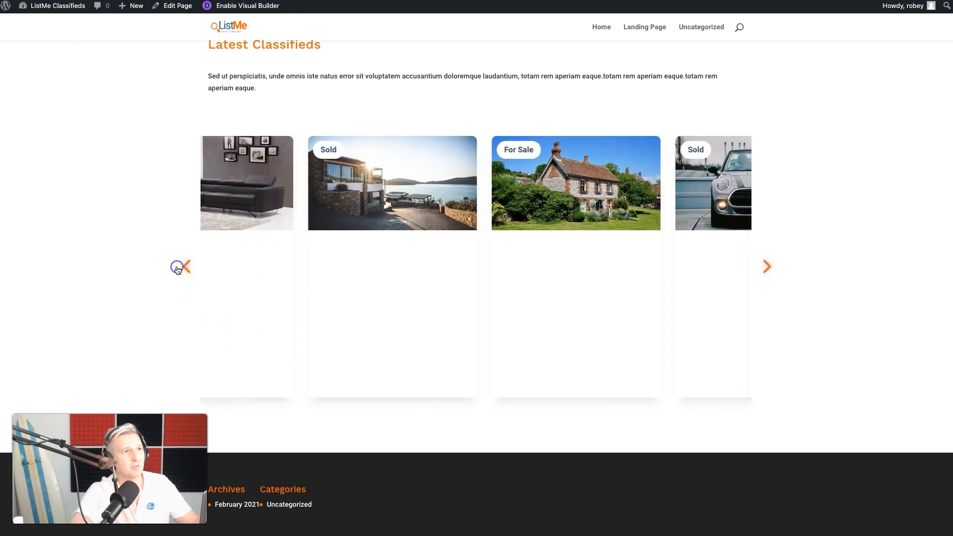
scroll(177, 269, up, 6)
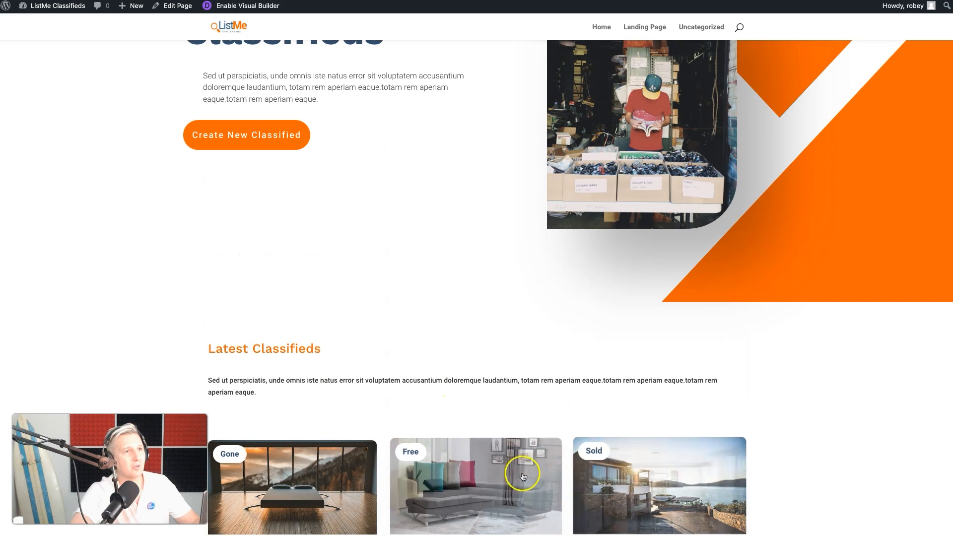
scroll(182, 221, up, 3)
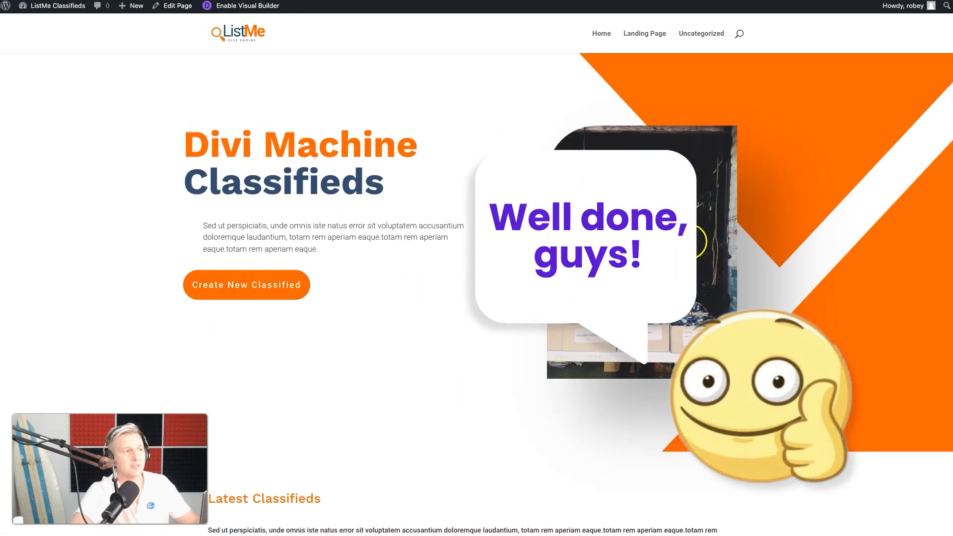
scroll(294, 389, down, 8)
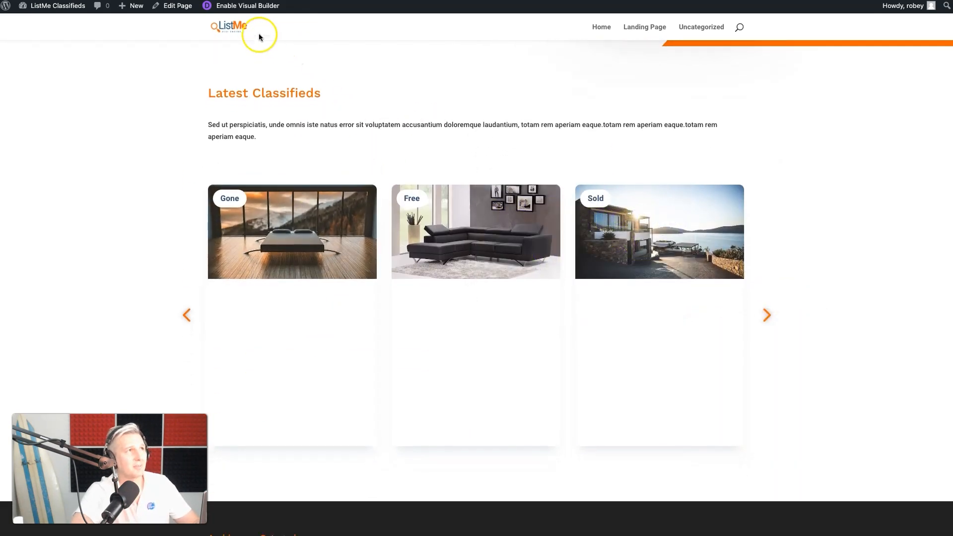
Reopen the landing page in the Visual Builder and open the Extra Options of the Latest Classifieds Post Carousel module
click(243, 11)
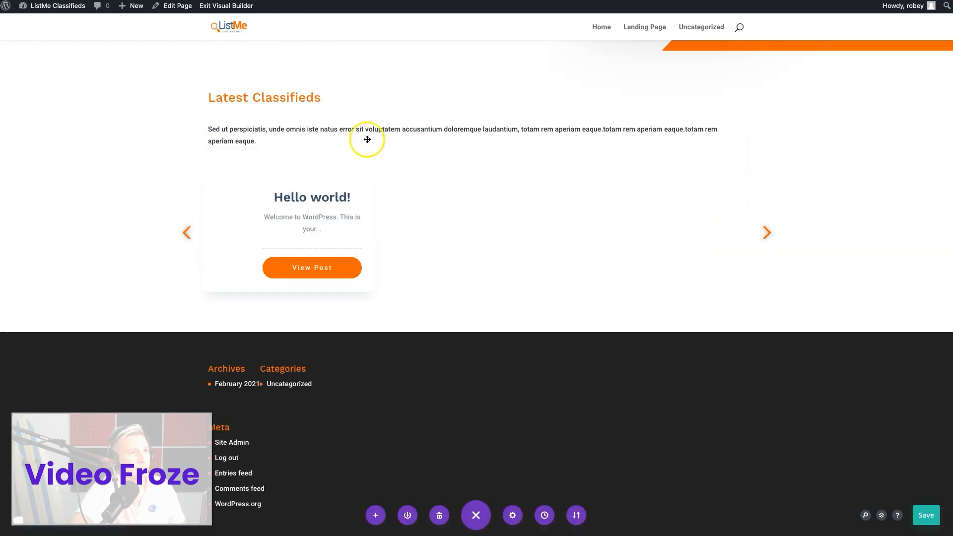
click(462, 199)
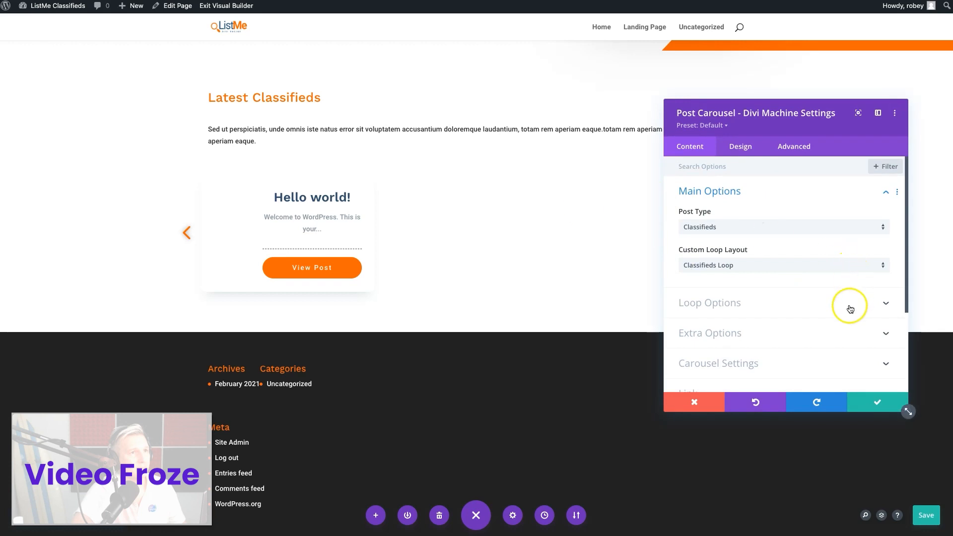
scroll(846, 306, down, 2)
click(769, 280)
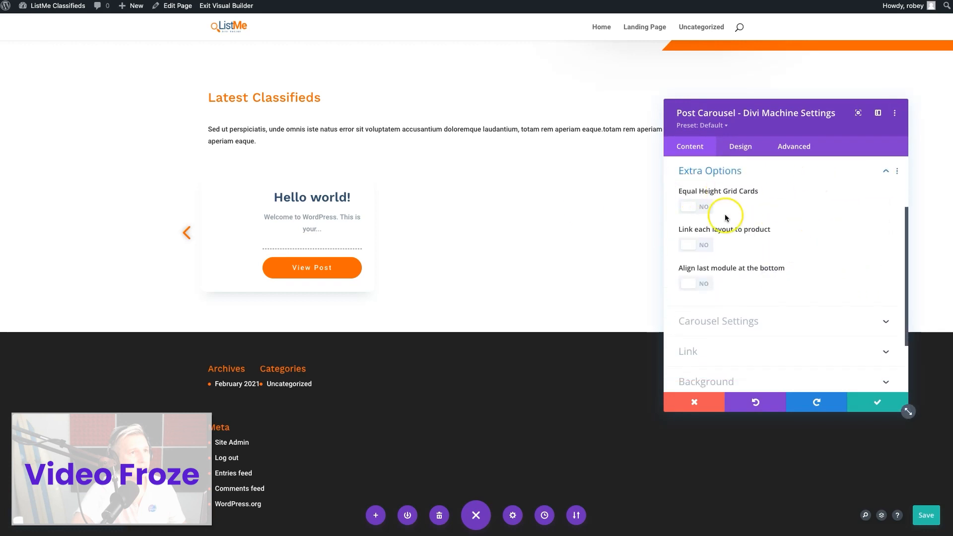
Try the Equal Height Grid Cards and Align last module at the bottom options, and turn both off again
click(712, 205)
click(699, 285)
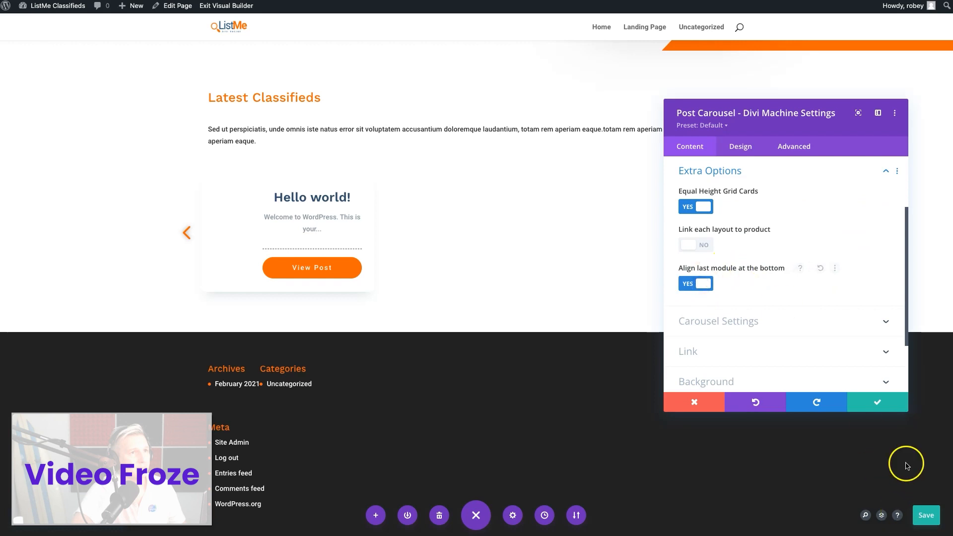
click(700, 282)
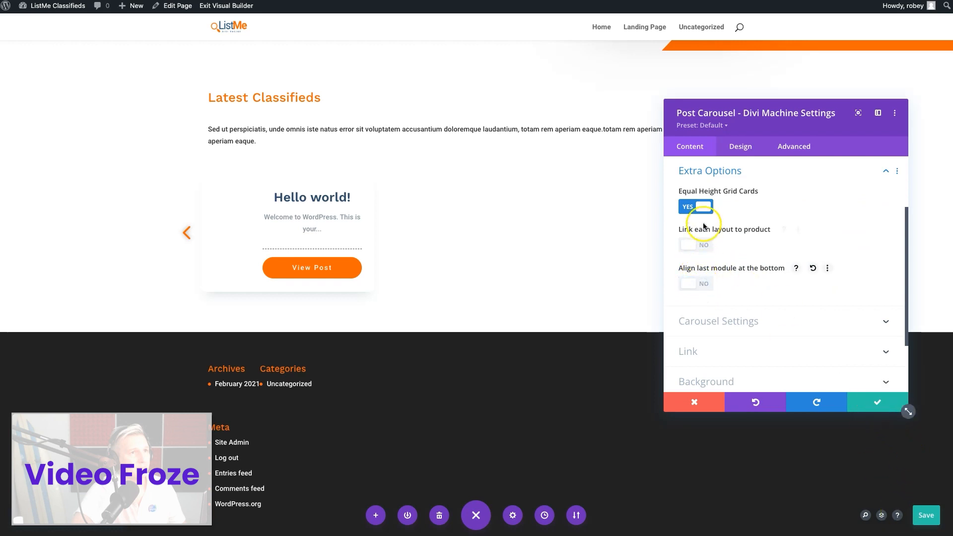
click(701, 209)
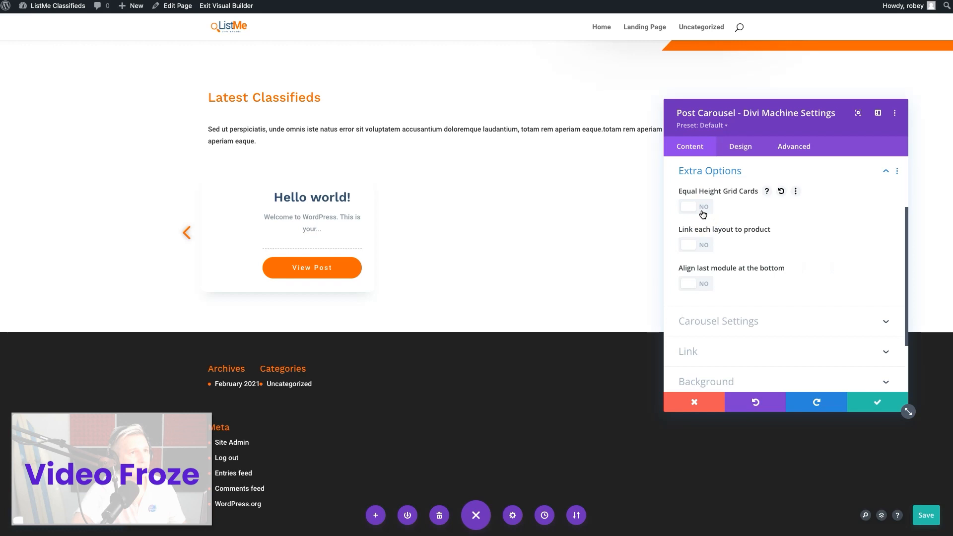
Save the Post Carousel module and the landing page, and exit the builder to the live page
click(862, 400)
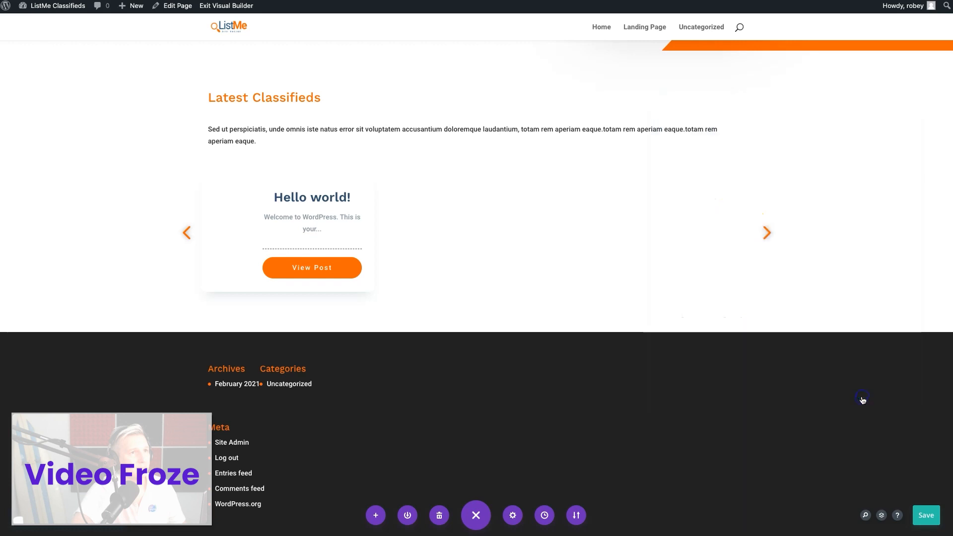
click(932, 512)
click(704, 206)
click(556, 6)
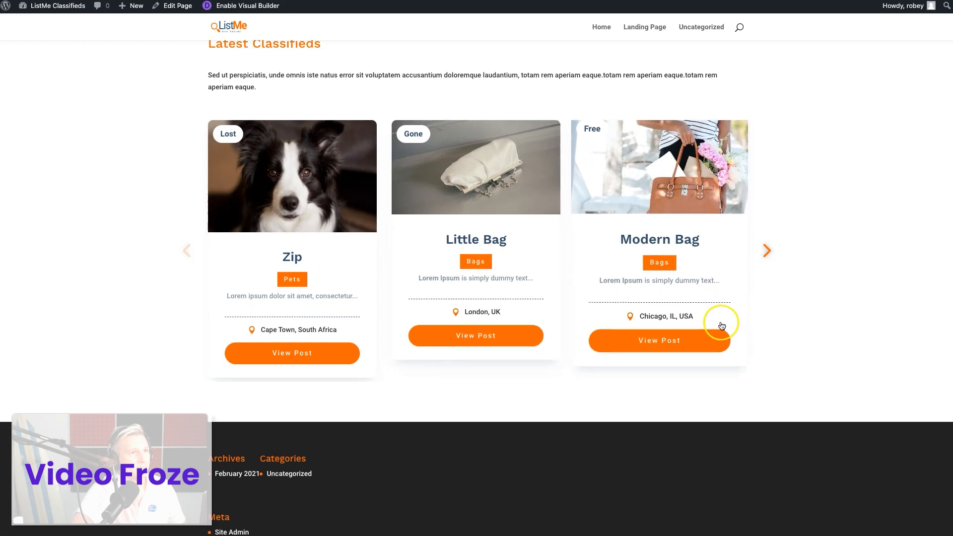
Slide the live Latest Classifieds carousel forward and examine its cards and the section around them
click(767, 250)
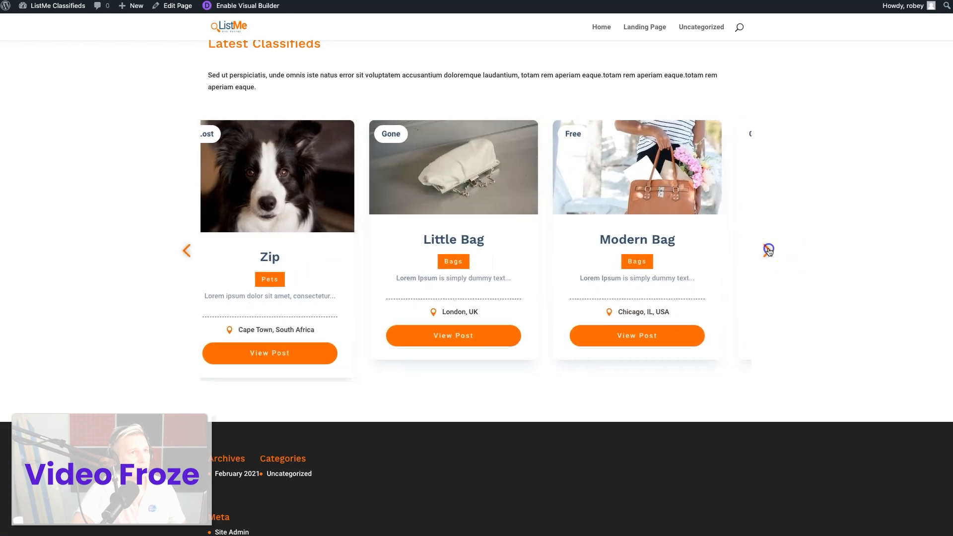
click(767, 250)
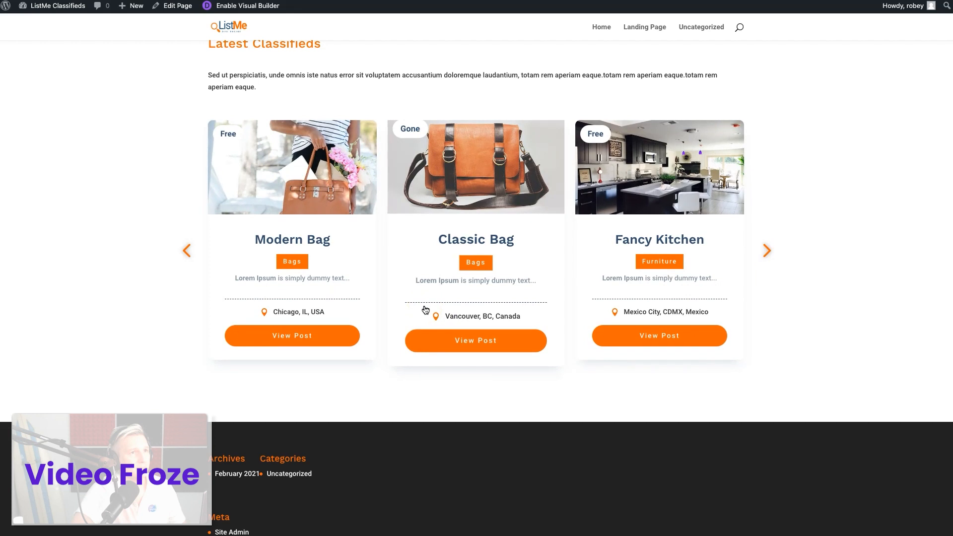
click(420, 260)
scroll(421, 259, down, 1)
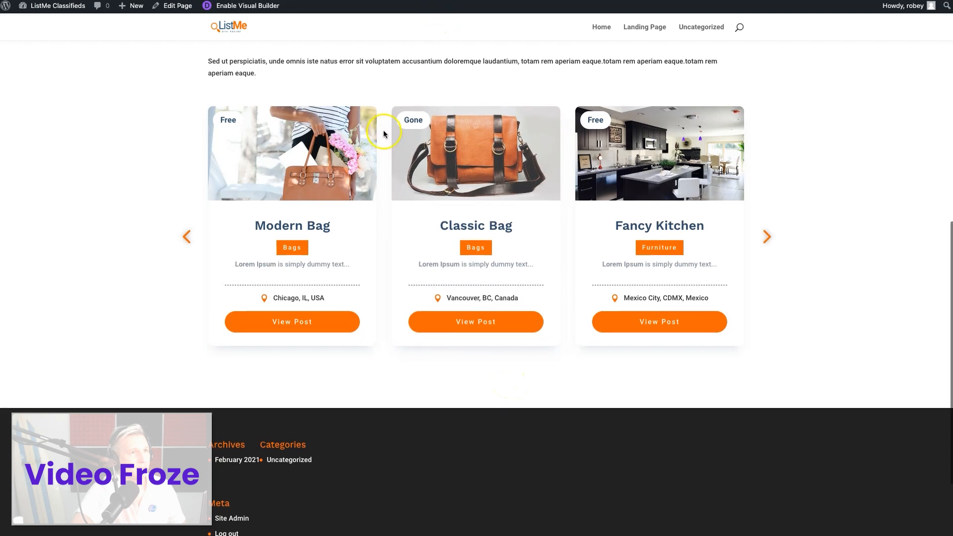
scroll(258, 315, up, 5)
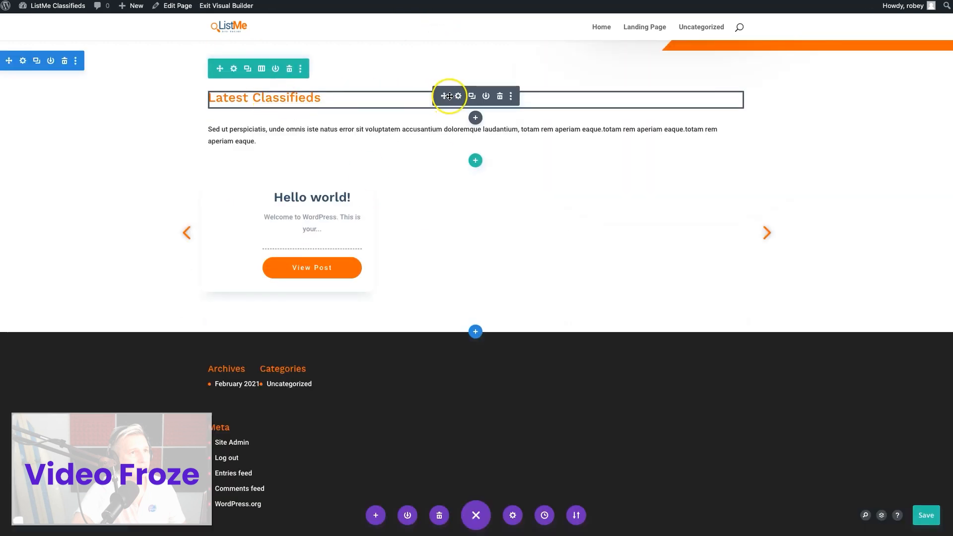
Centre-align the Latest Classifieds H2 heading and set its font weight to Bold
click(449, 95)
click(742, 147)
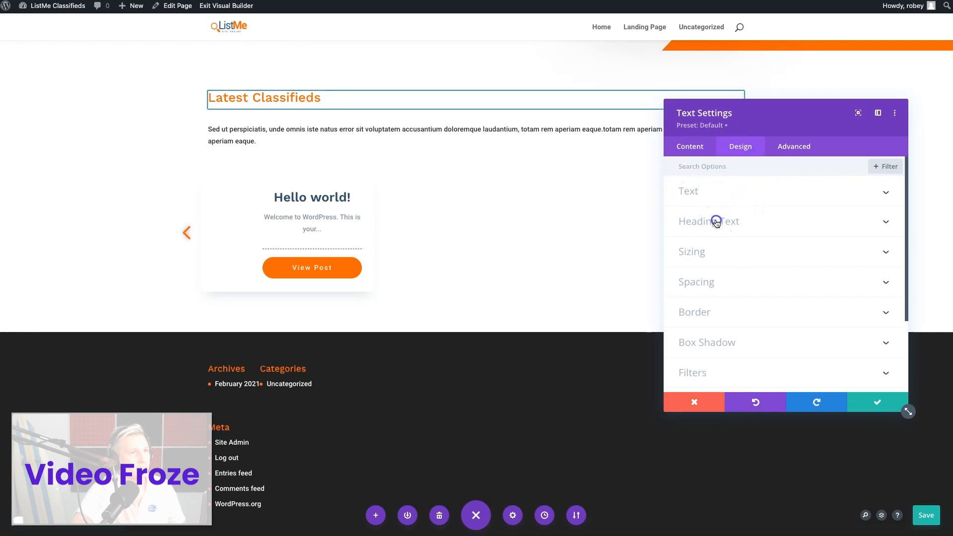
click(716, 221)
click(730, 198)
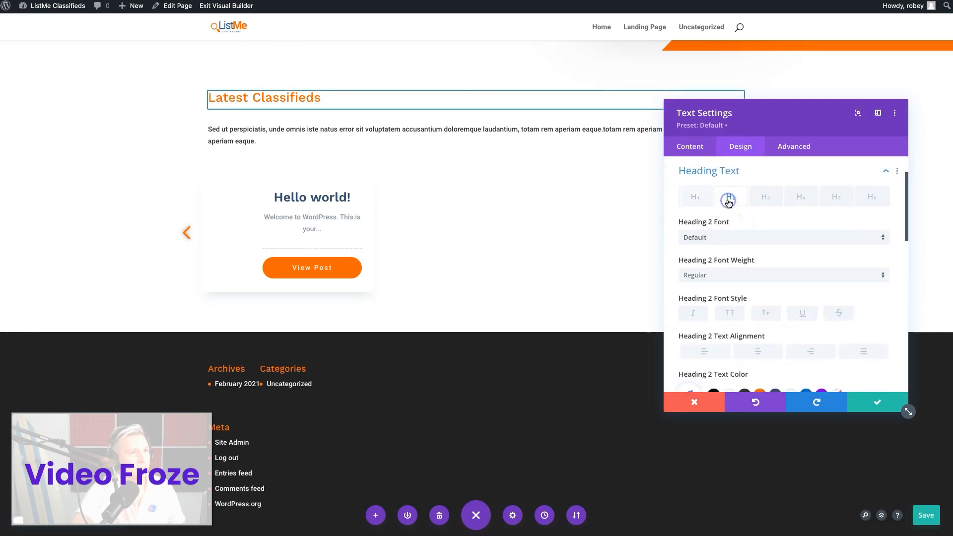
click(765, 352)
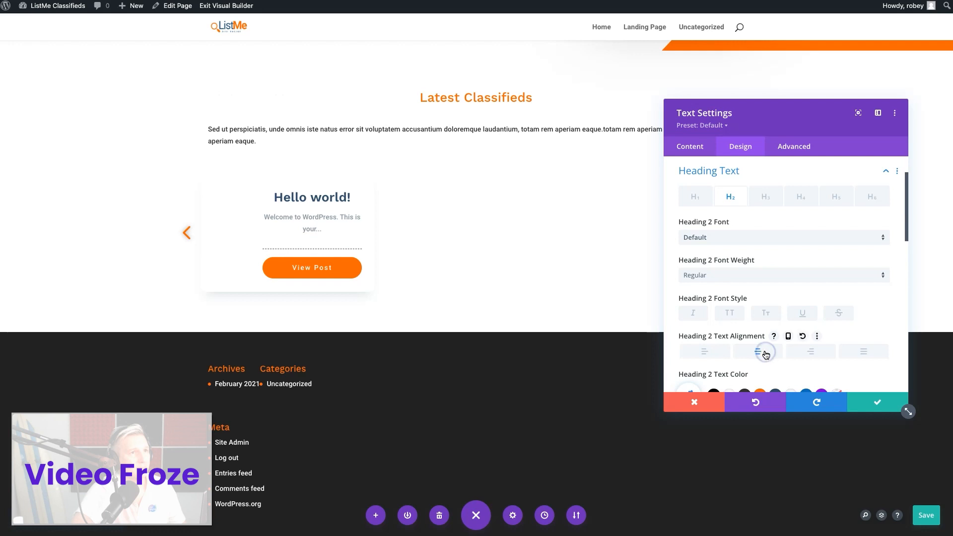
click(740, 275)
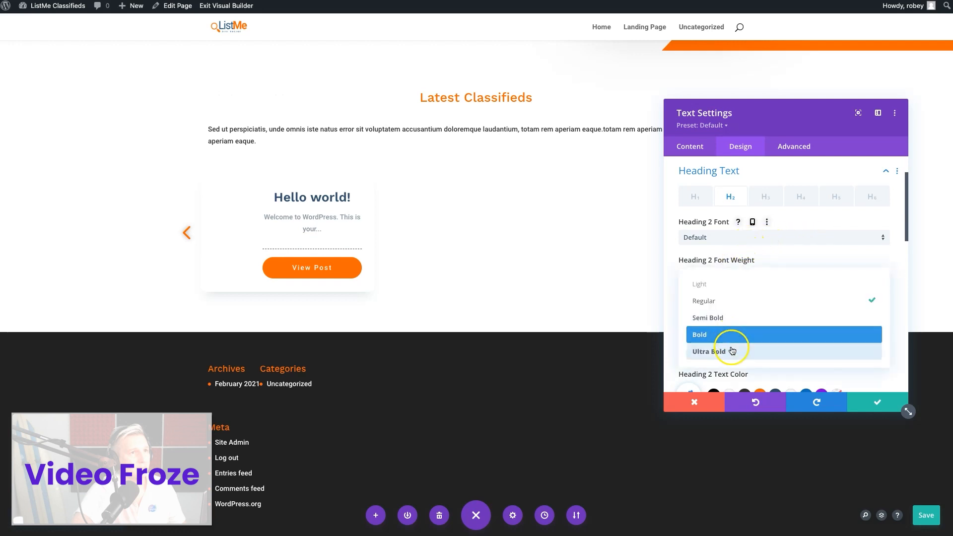
click(733, 341)
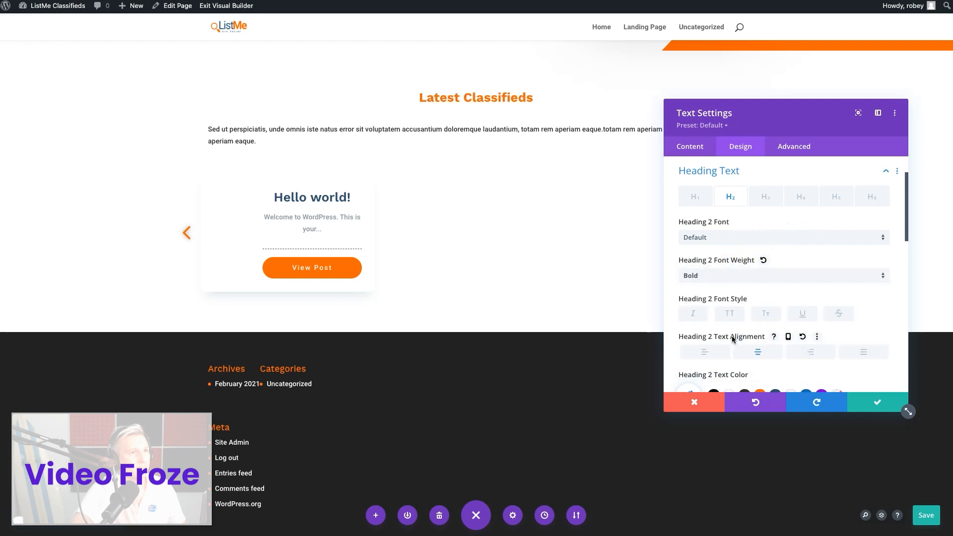
Set the Latest Classifieds heading's text size to 58px and compare it with the Divi Machine Classifieds hero title
scroll(609, 174, up, 5)
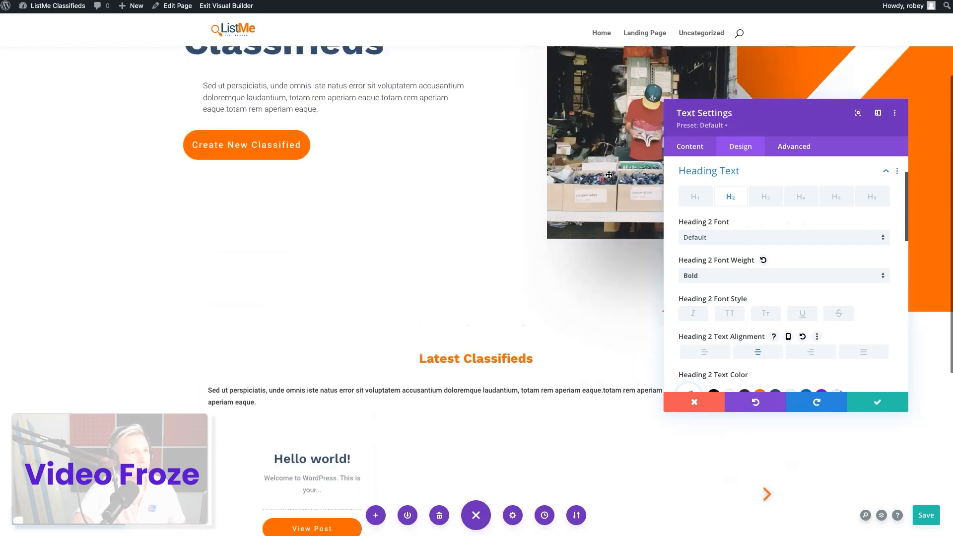
scroll(609, 174, down, 1)
scroll(793, 305, down, 3)
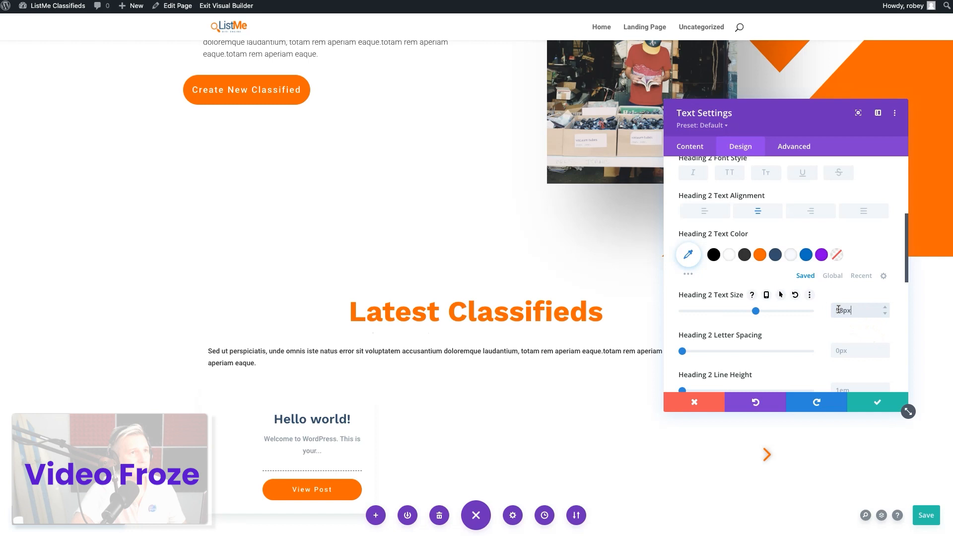
scroll(545, 228, up, 4)
scroll(545, 229, down, 2)
scroll(545, 229, up, 2)
click(282, 100)
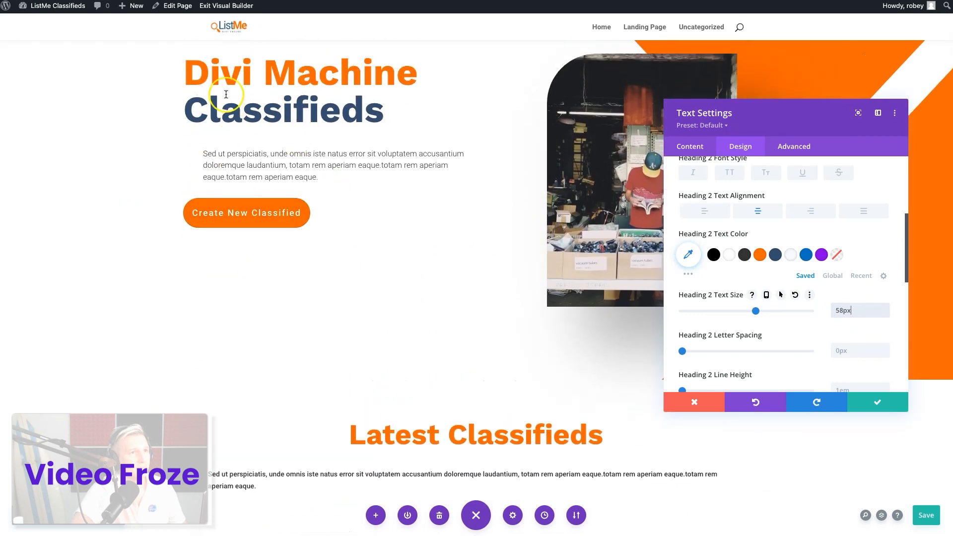
scroll(426, 437, down, 3)
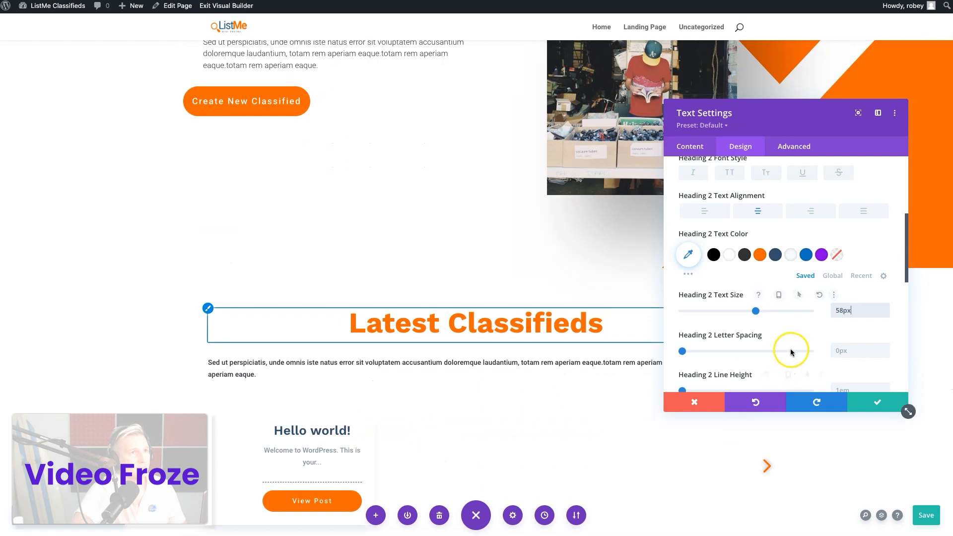
Set the Latest Classifieds heading's text color to the saved dark blue and save the Text module
scroll(791, 350, down, 3)
click(777, 182)
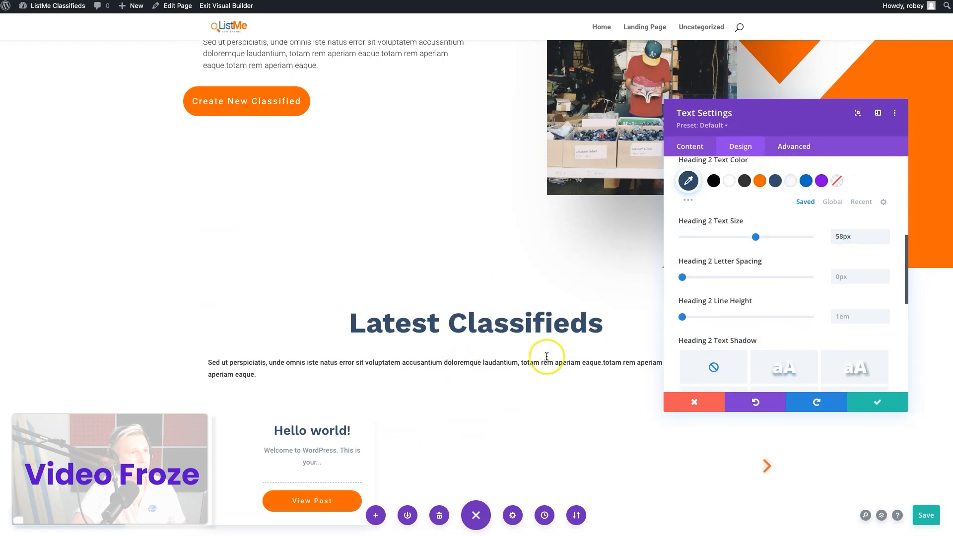
scroll(547, 353, up, 1)
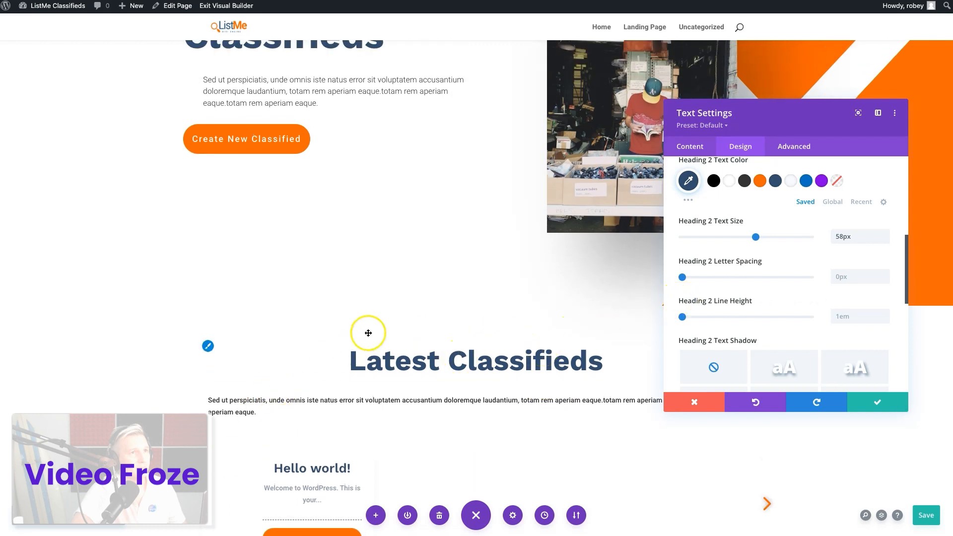
click(871, 402)
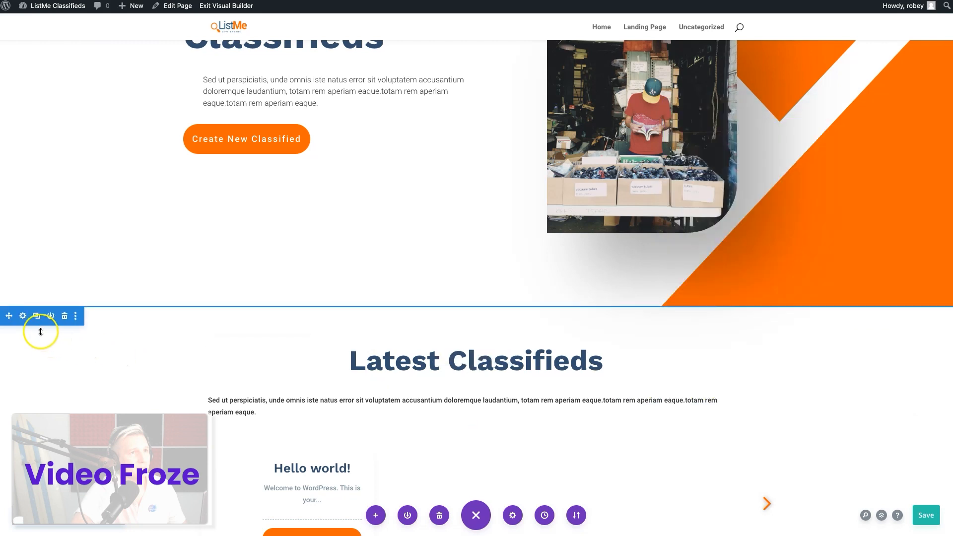
Give the Latest Classifieds section the saved very pale blue background color and save the section settings
click(23, 316)
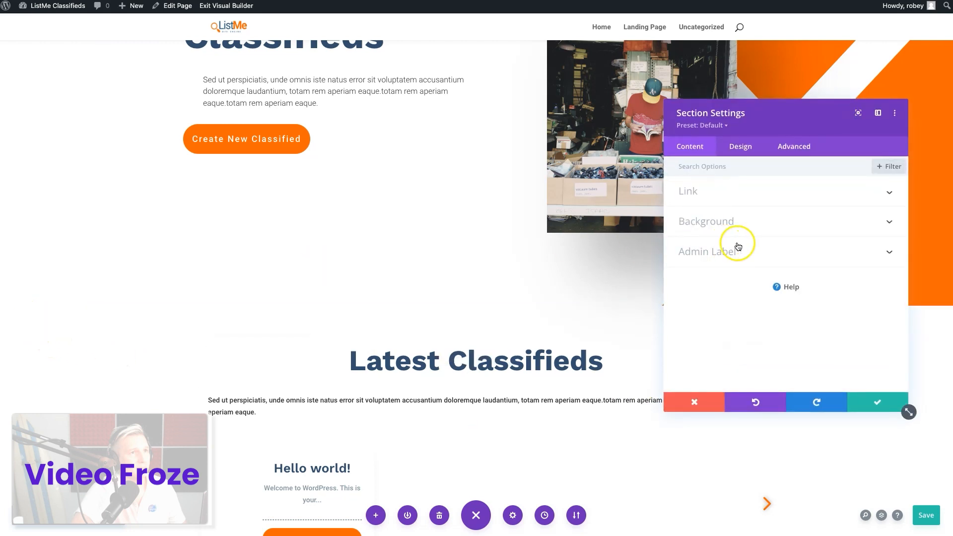
click(757, 221)
click(790, 338)
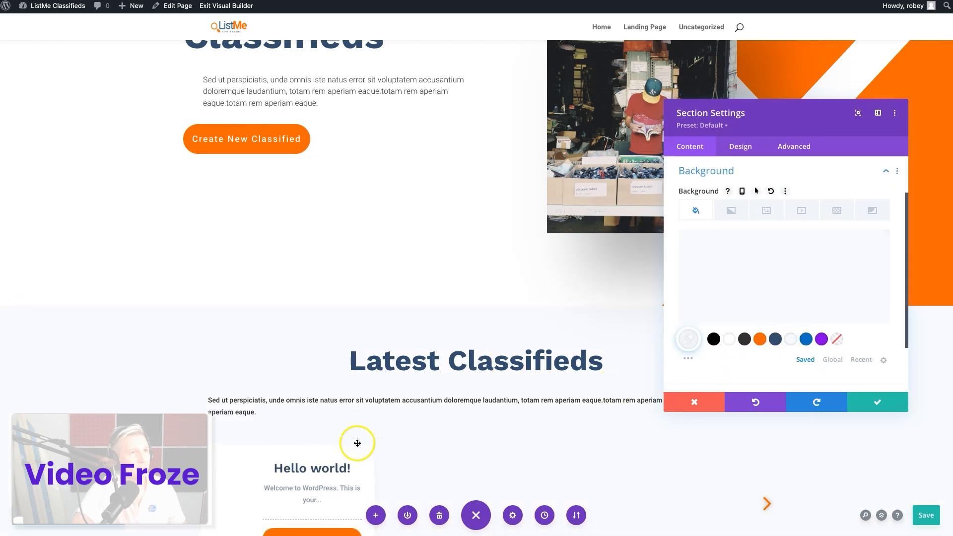
scroll(579, 375, down, 3)
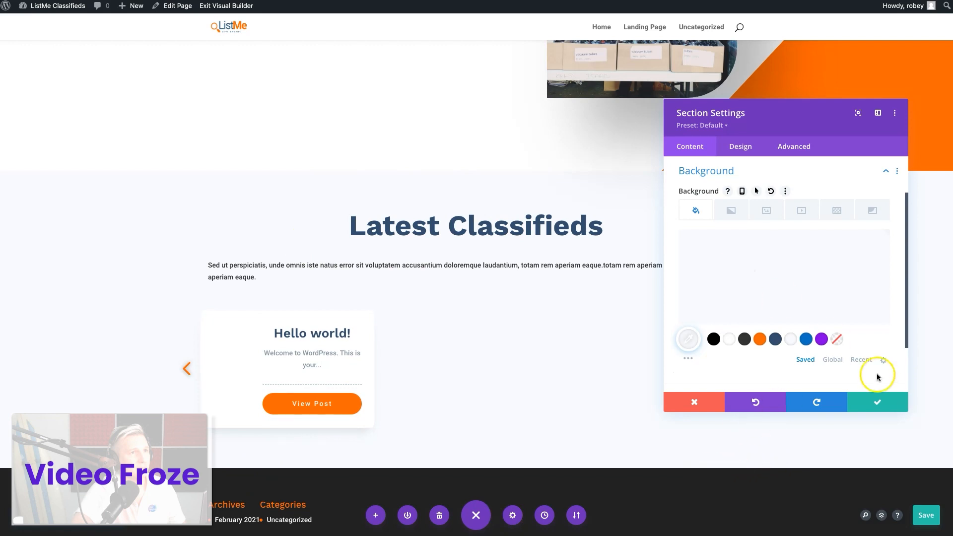
click(866, 402)
Copy the hero paragraph's module styles and paste them onto the paragraph below the Latest Classifieds heading
scroll(649, 323, up, 3)
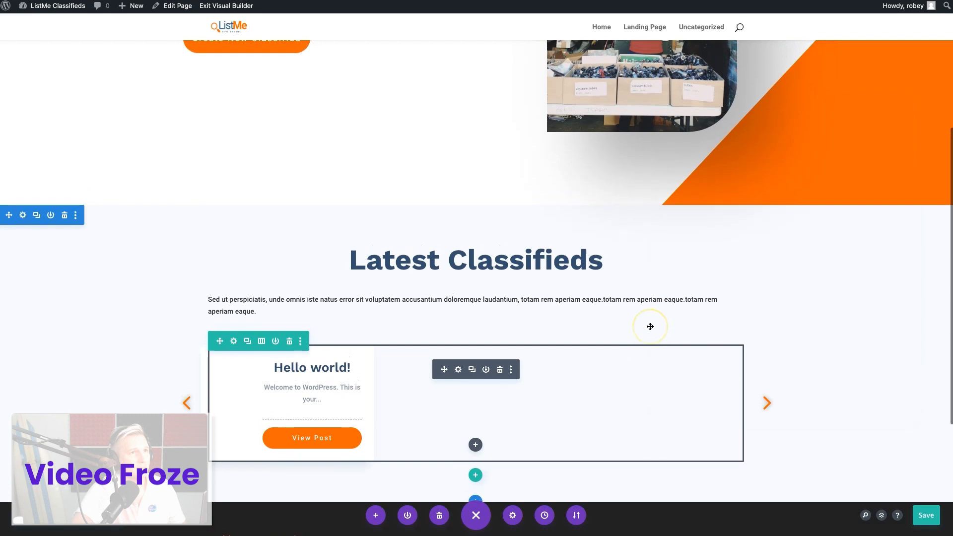
scroll(648, 326, up, 1)
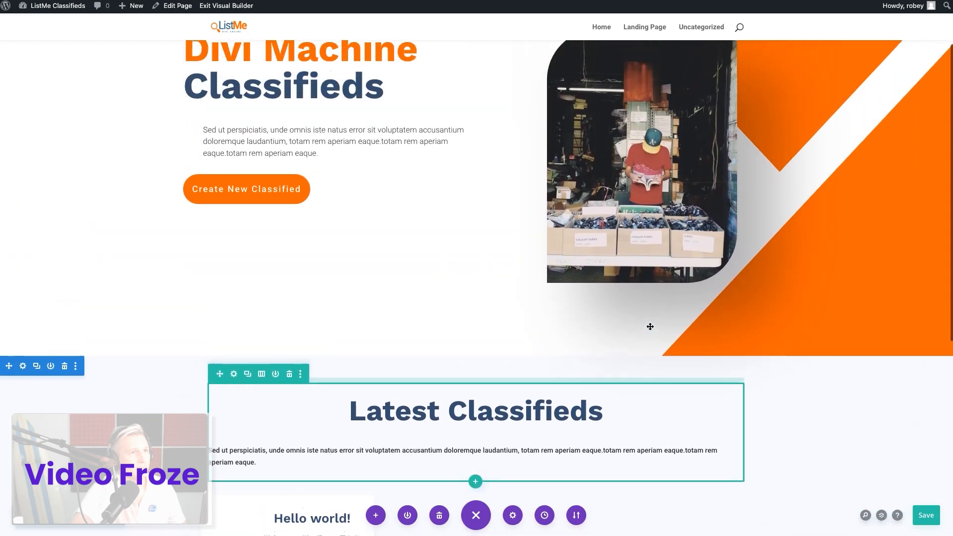
scroll(648, 326, down, 1)
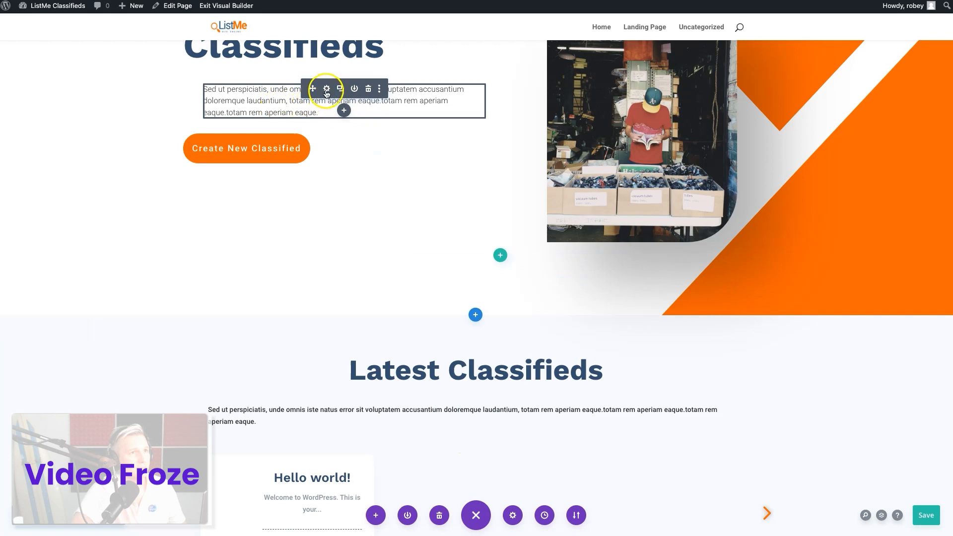
right_click(326, 93)
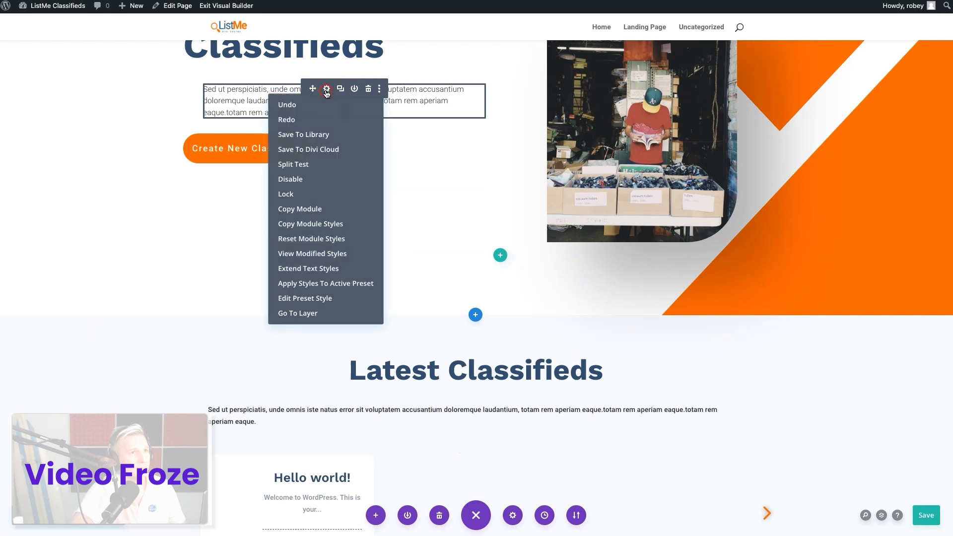
click(315, 224)
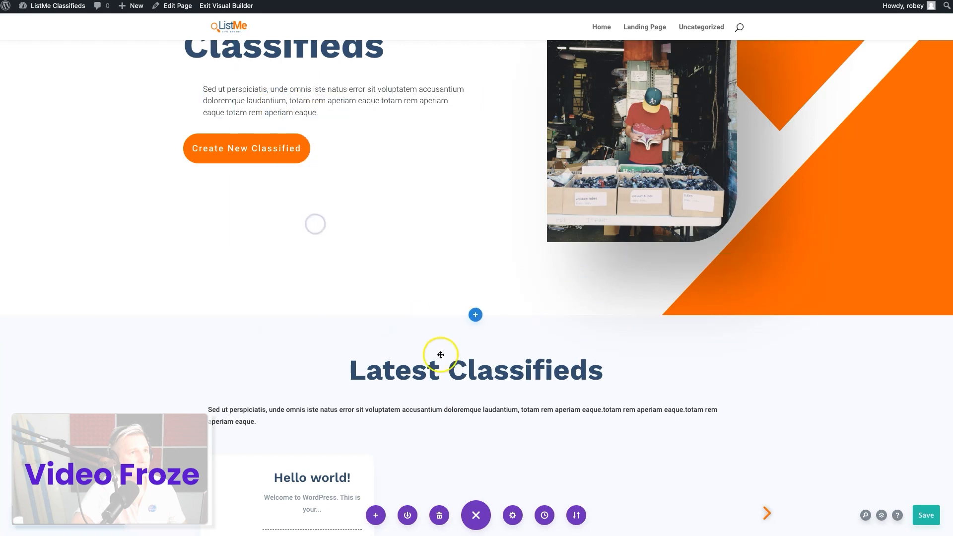
right_click(460, 411)
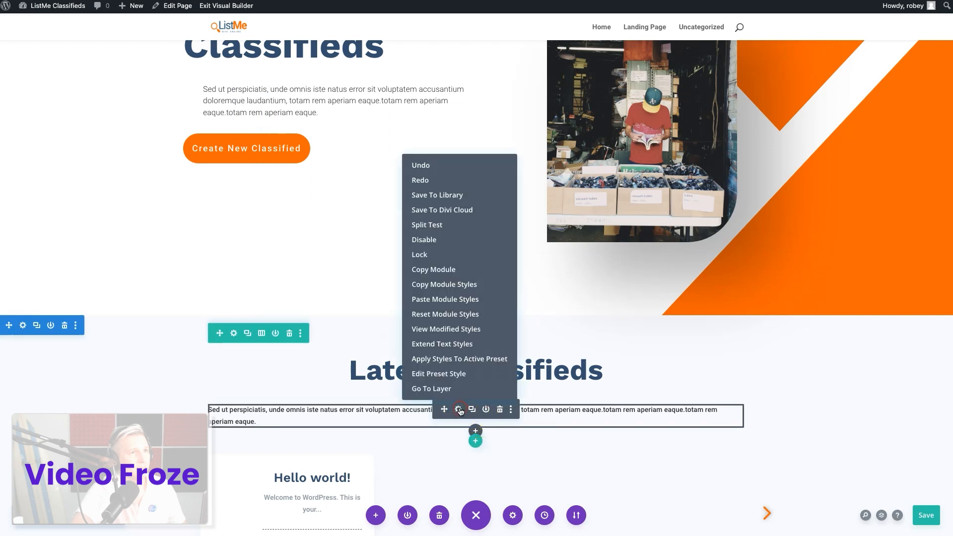
click(446, 301)
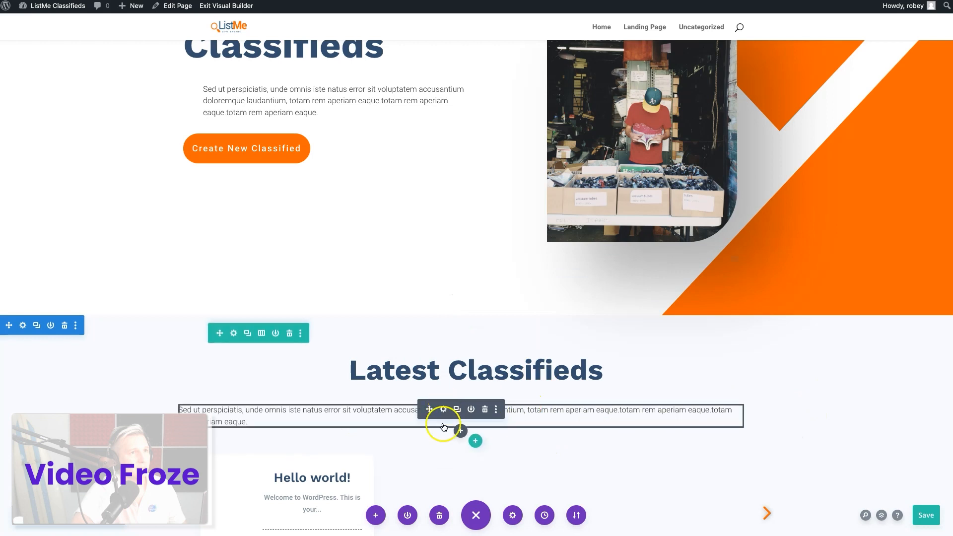
Center-align the text of the paragraph below the Latest Classifieds heading
click(443, 408)
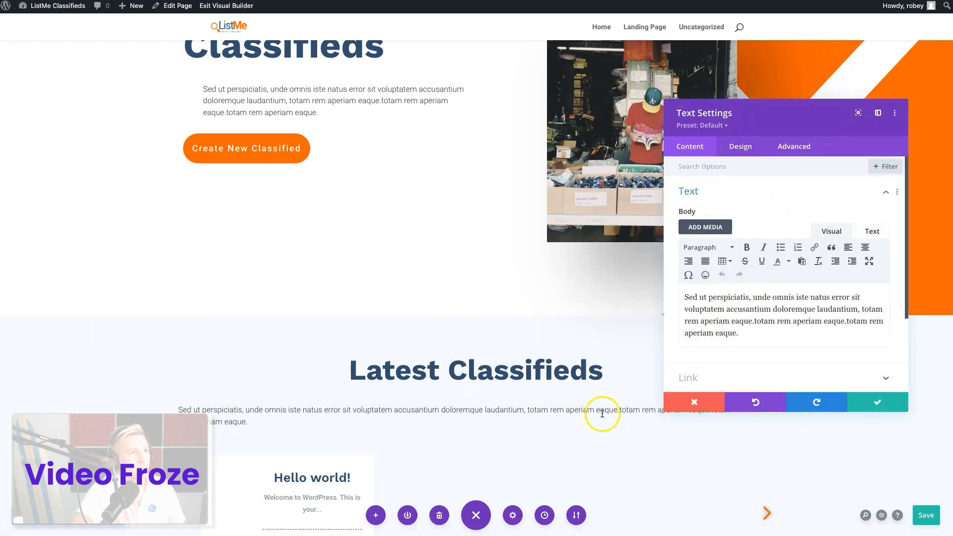
click(748, 151)
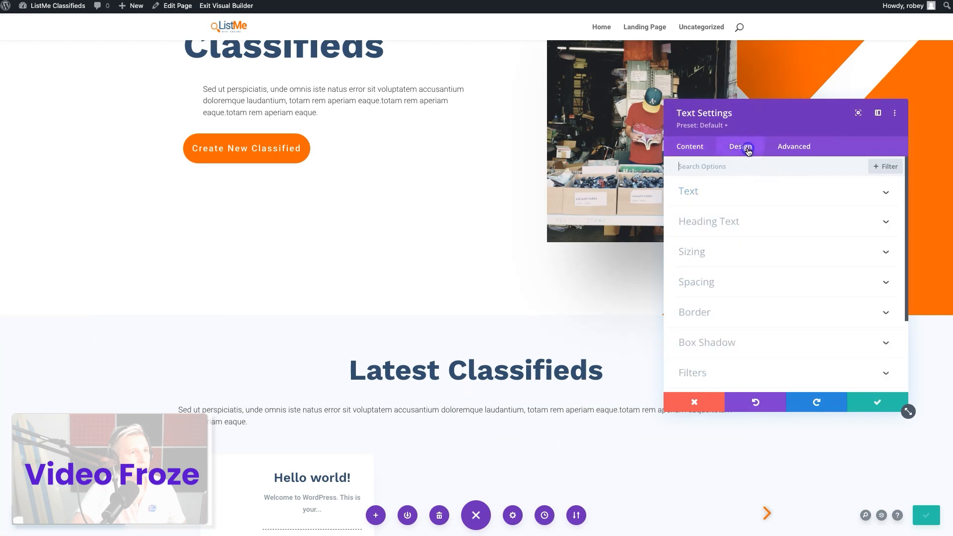
click(725, 198)
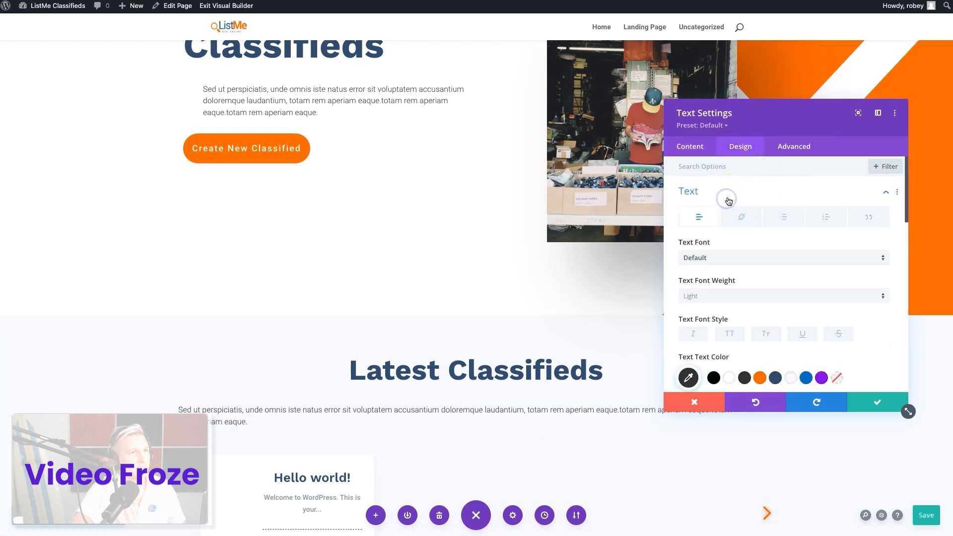
scroll(777, 268, down, 4)
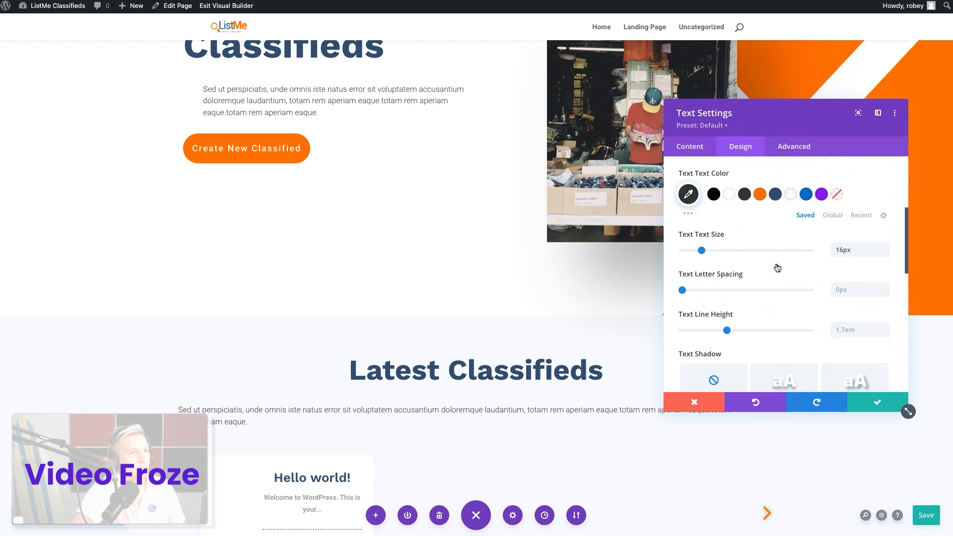
scroll(777, 268, down, 3)
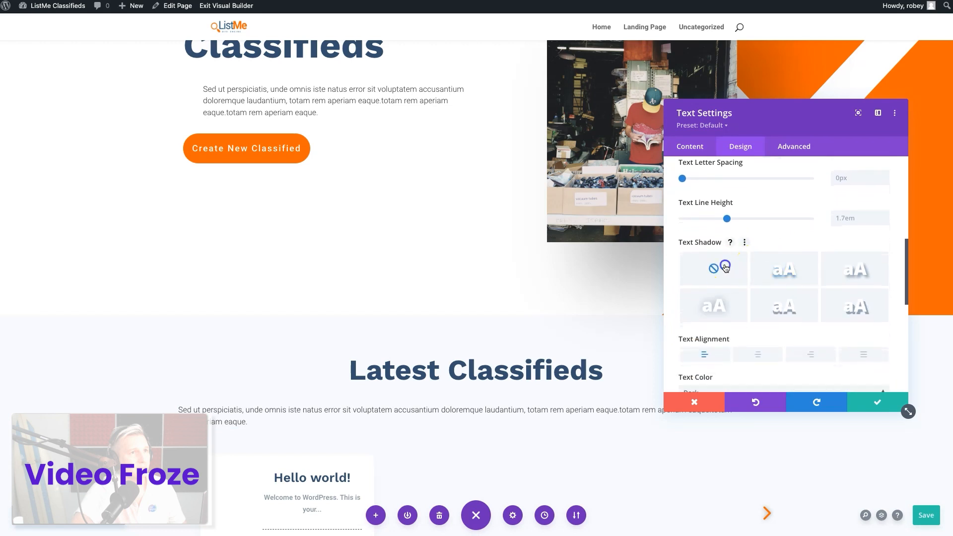
click(745, 353)
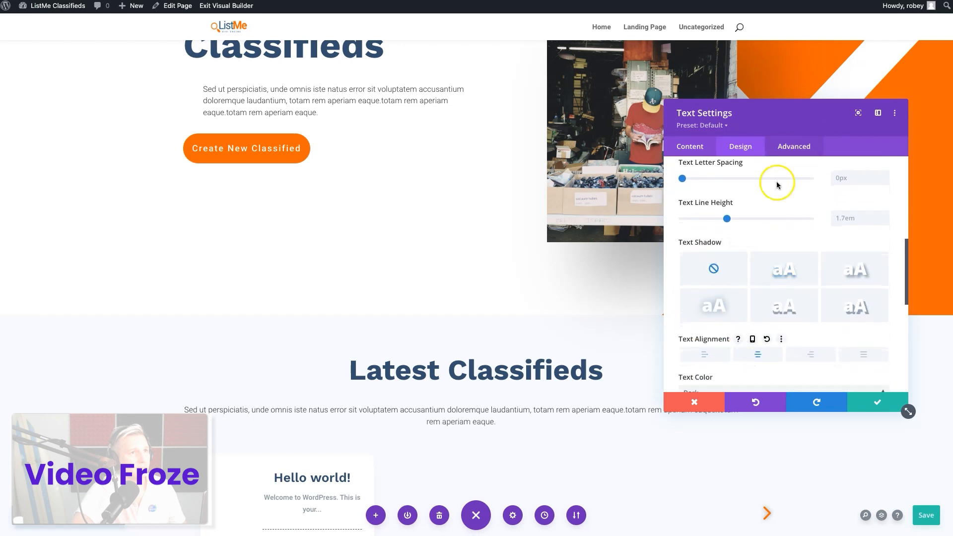
Clear the left margin of the Latest Classifieds paragraph and save the Text module settings
scroll(734, 320, down, 3)
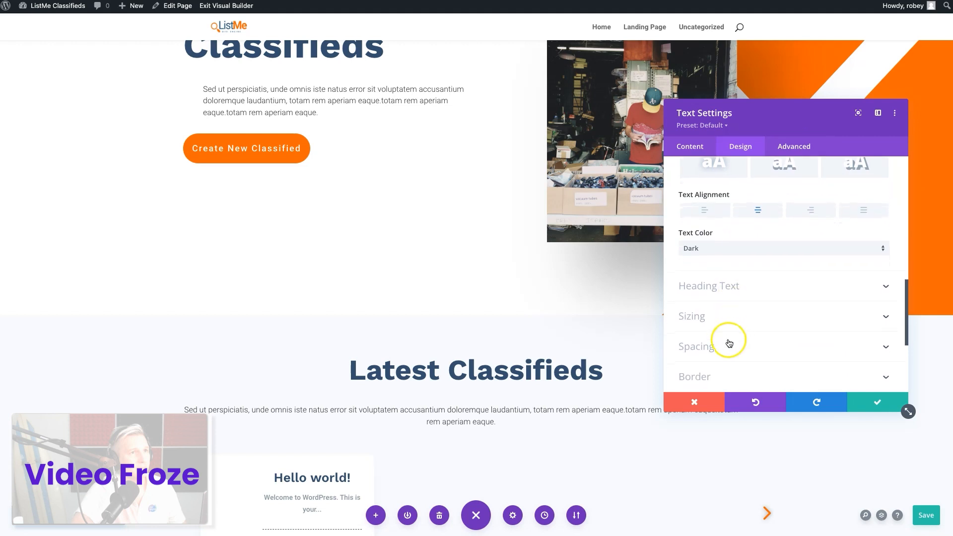
click(729, 343)
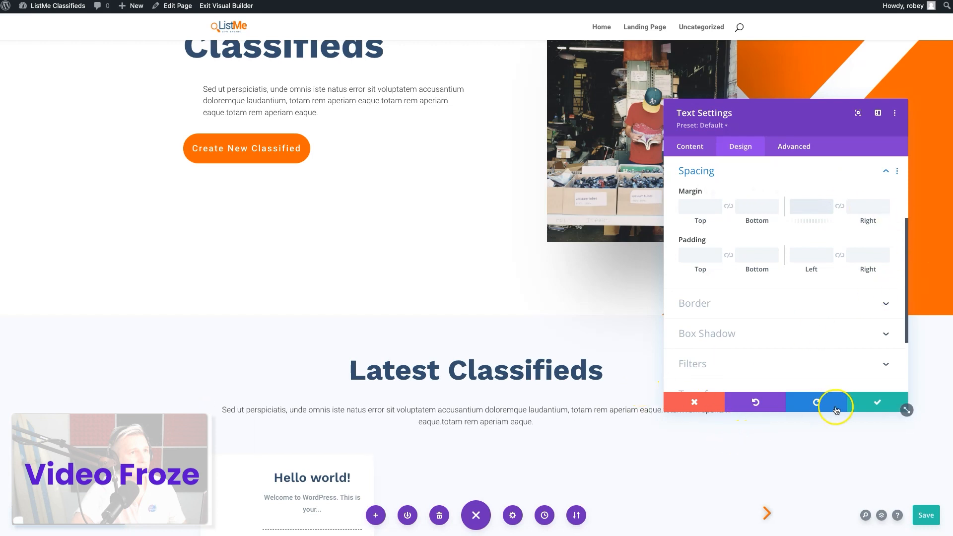
click(863, 403)
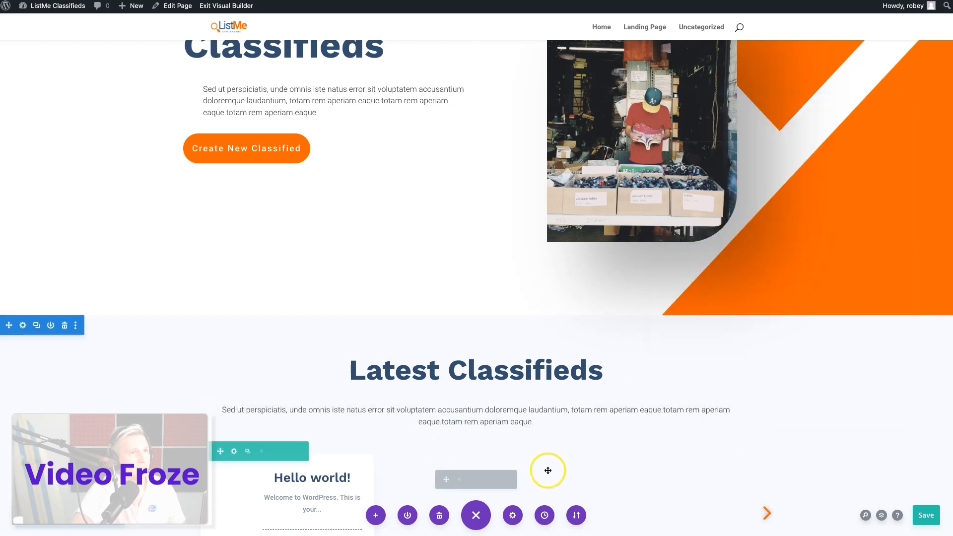
Give the carousel row below the paragraph linked top and bottom padding of 75px and save the row settings
scroll(543, 440, down, 4)
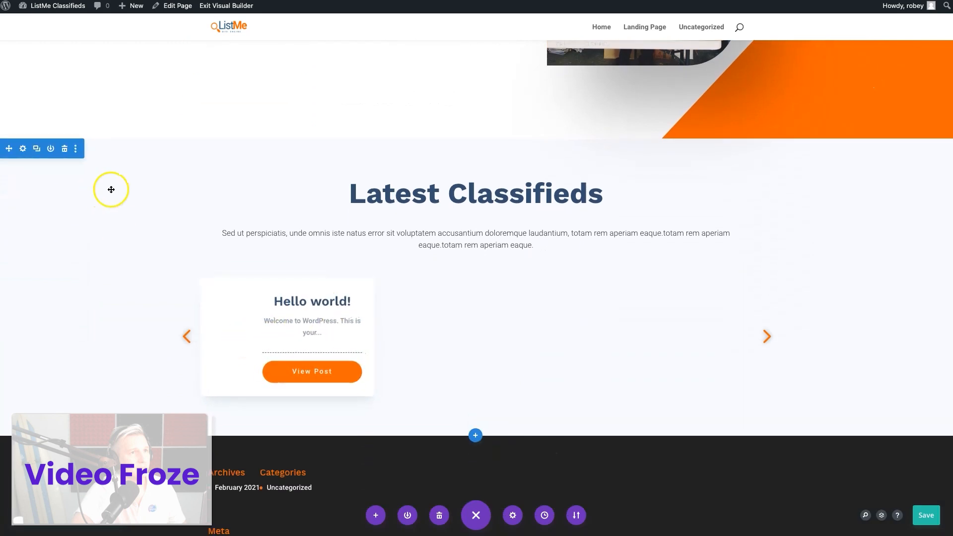
click(233, 274)
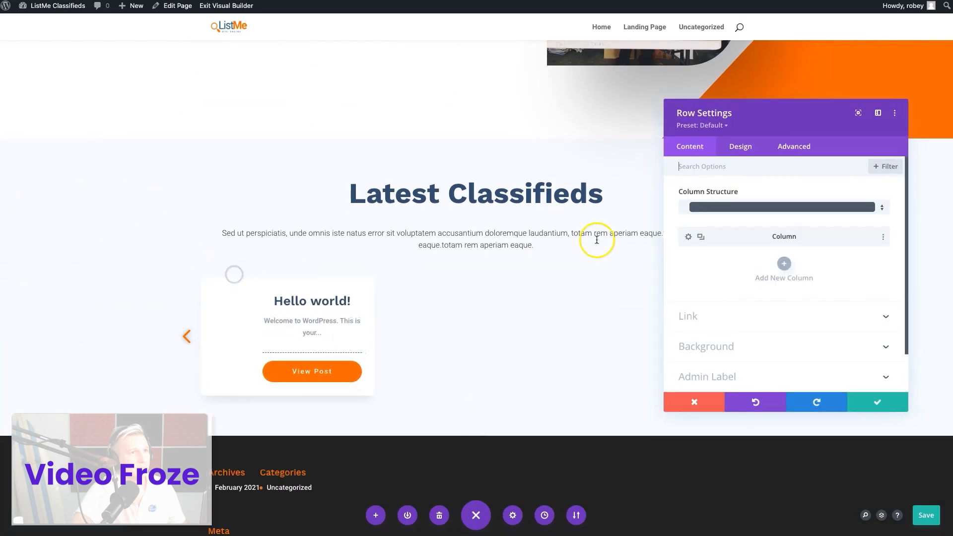
click(735, 152)
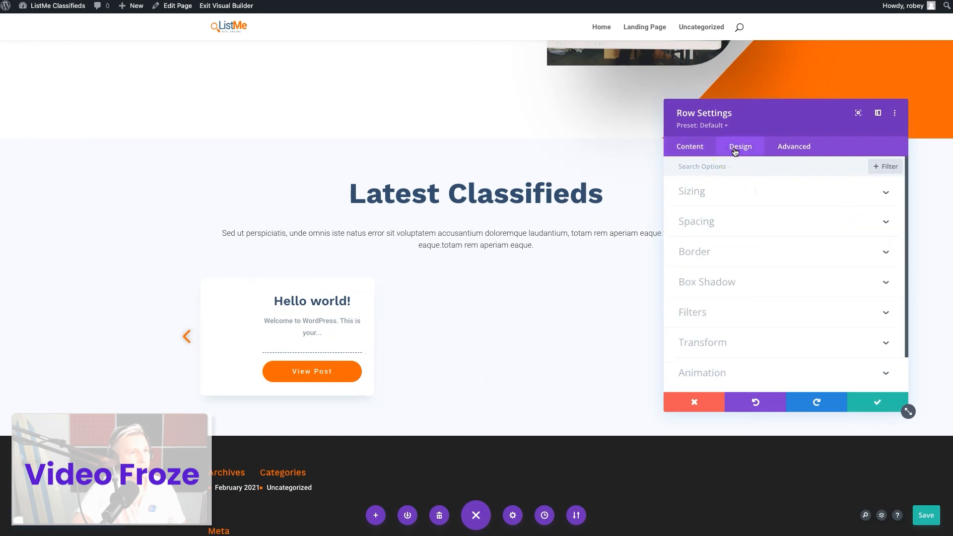
click(730, 217)
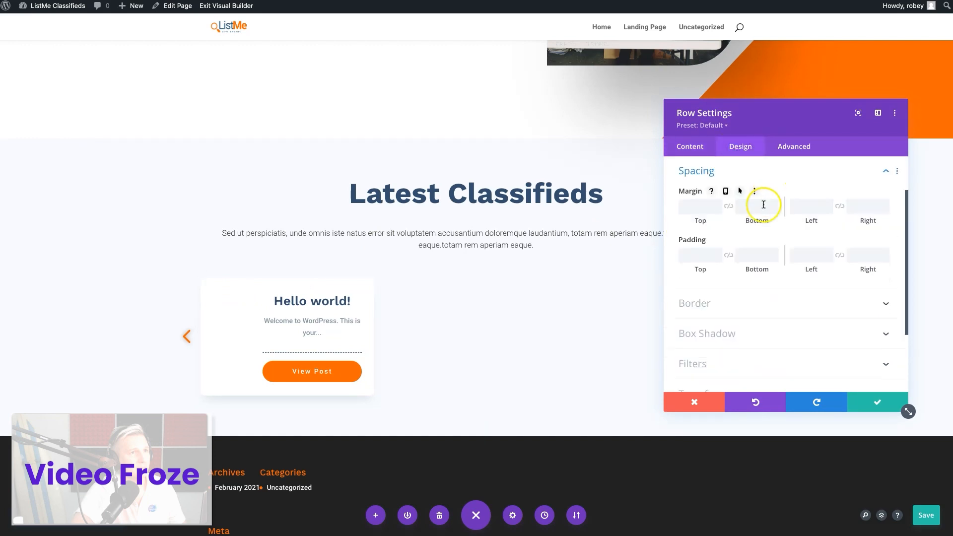
click(692, 259)
text(50px)
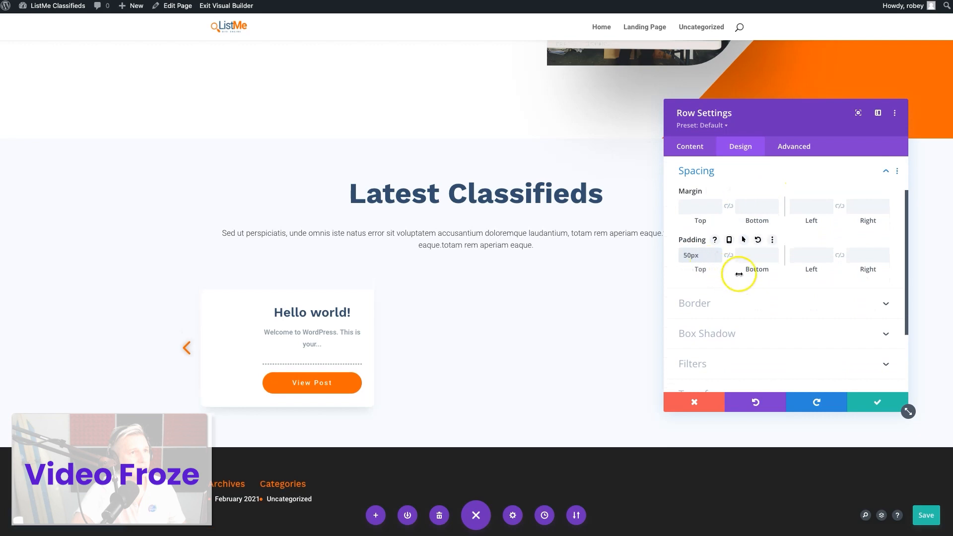
click(727, 256)
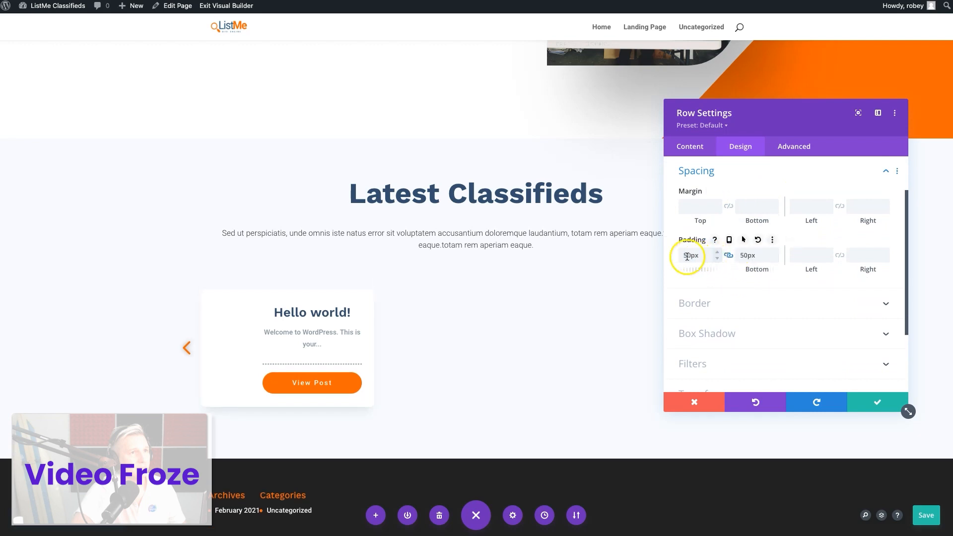
click(684, 256)
text(75px)
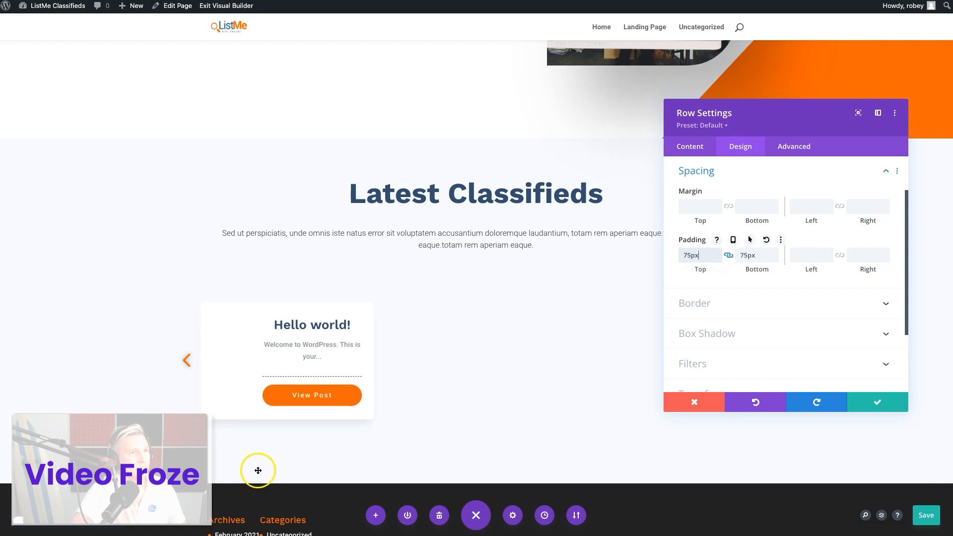
click(871, 402)
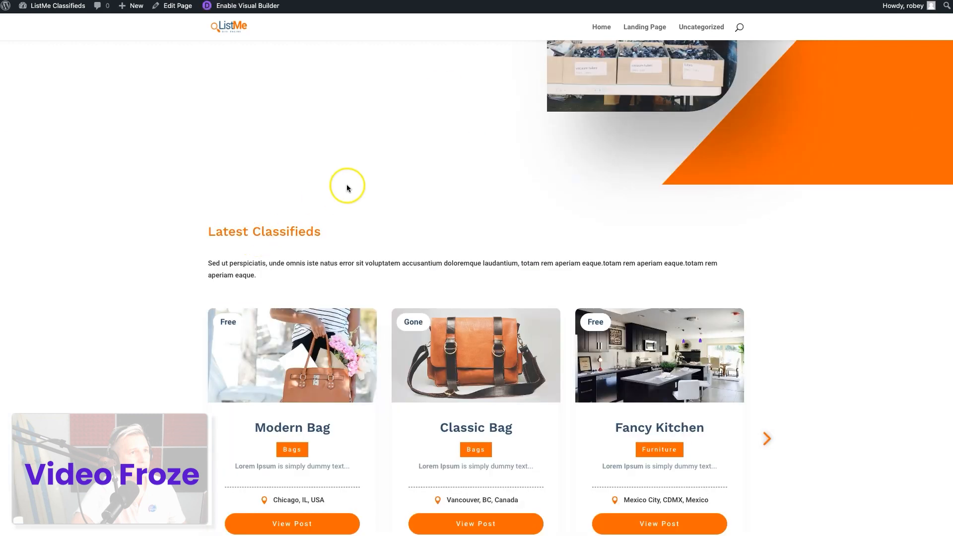
Check the restyled Latest Classifieds heading, paragraph and card carousel on the live landing page
scroll(337, 190, down, 1)
scroll(337, 189, up, 1)
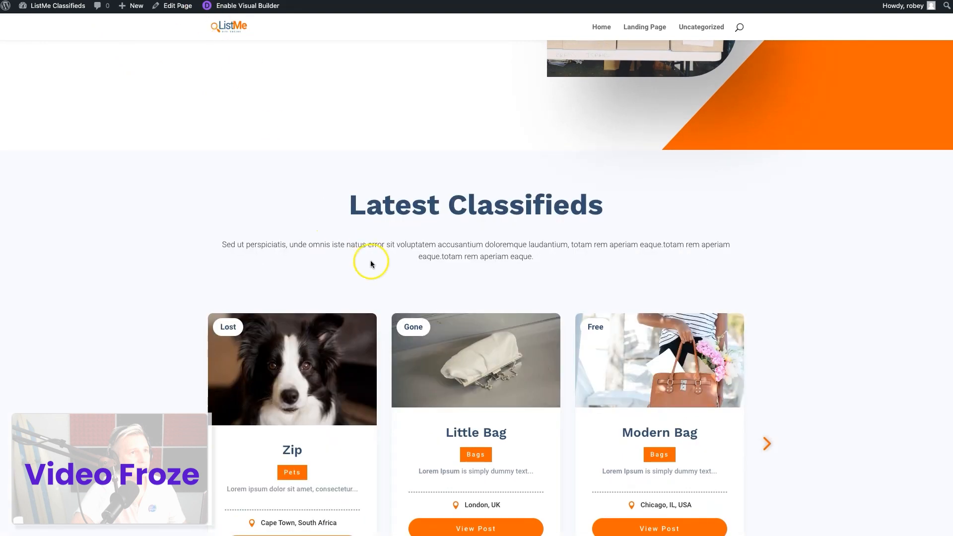
scroll(372, 262, down, 2)
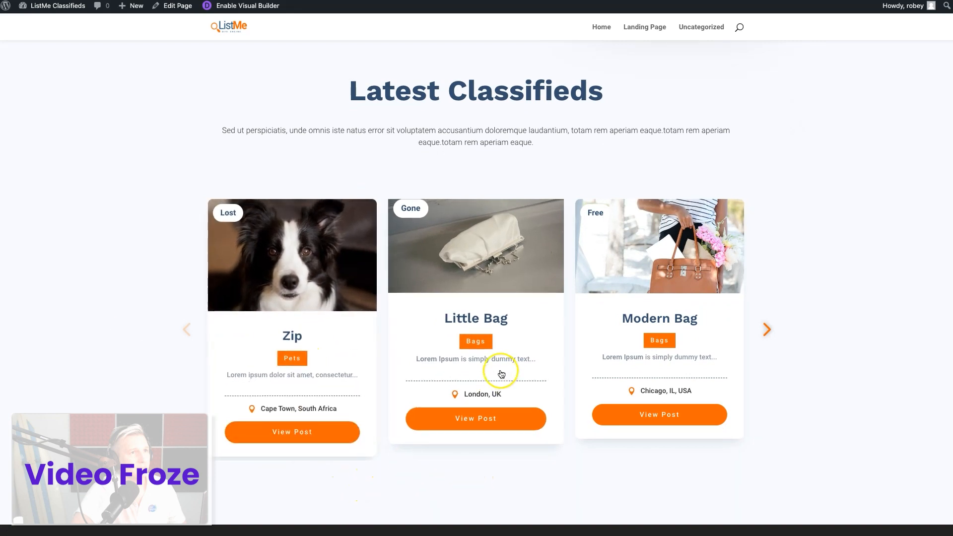
scroll(160, 200, down, 1)
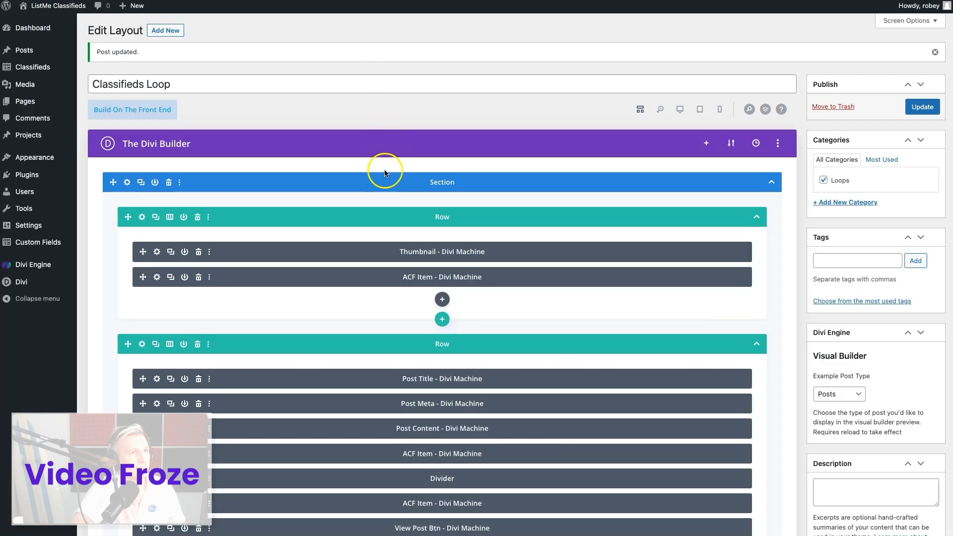
Set the top and bottom margin of the Classifieds Loop layout's section to 30px, save it and update the layout
scroll(351, 291, down, 3)
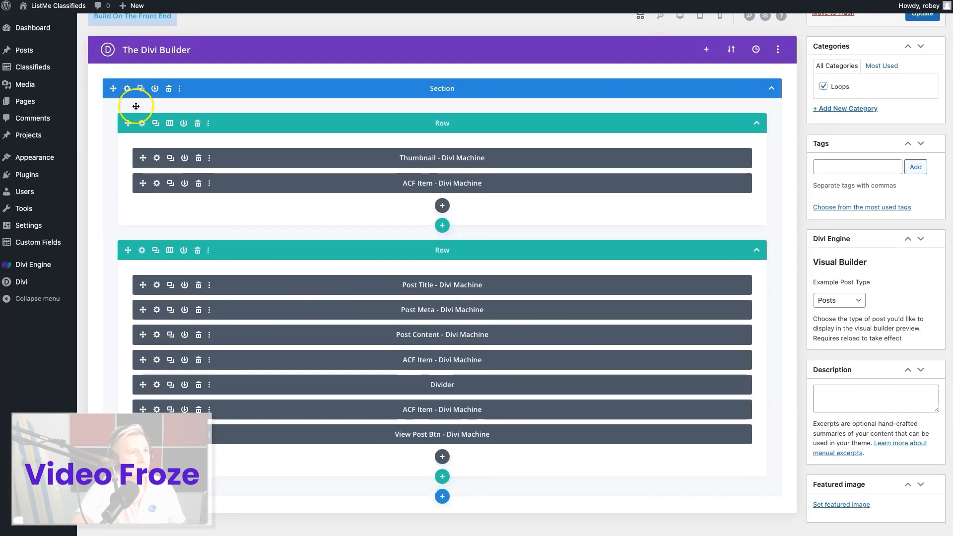
click(127, 89)
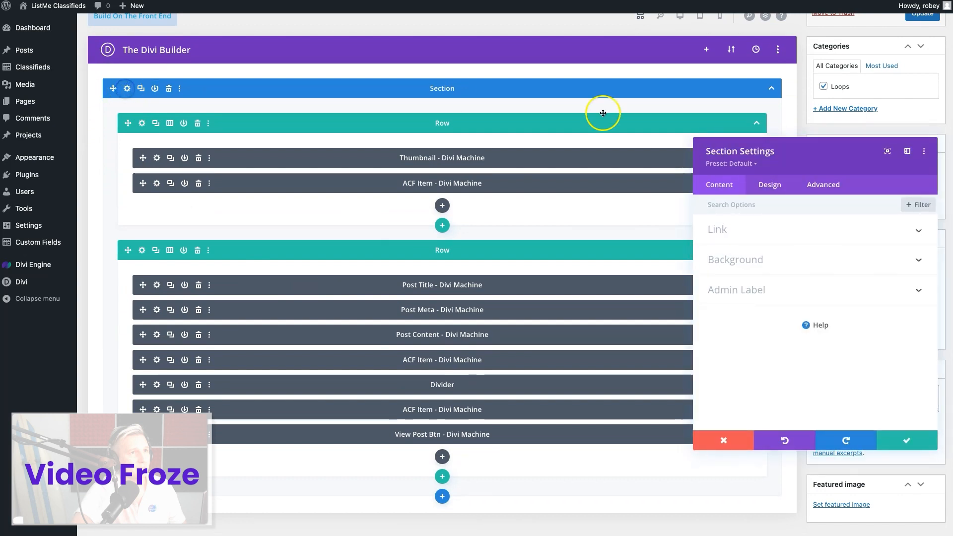
click(771, 190)
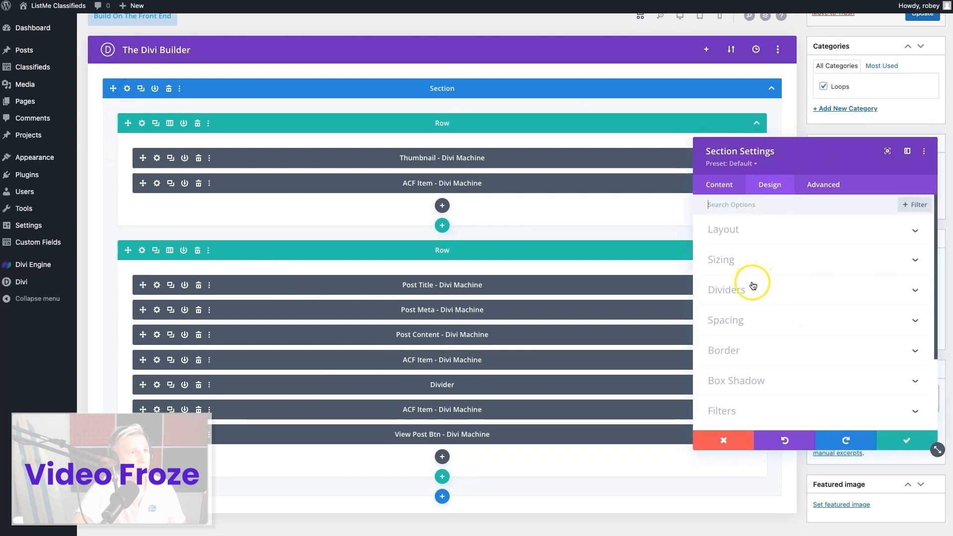
click(742, 318)
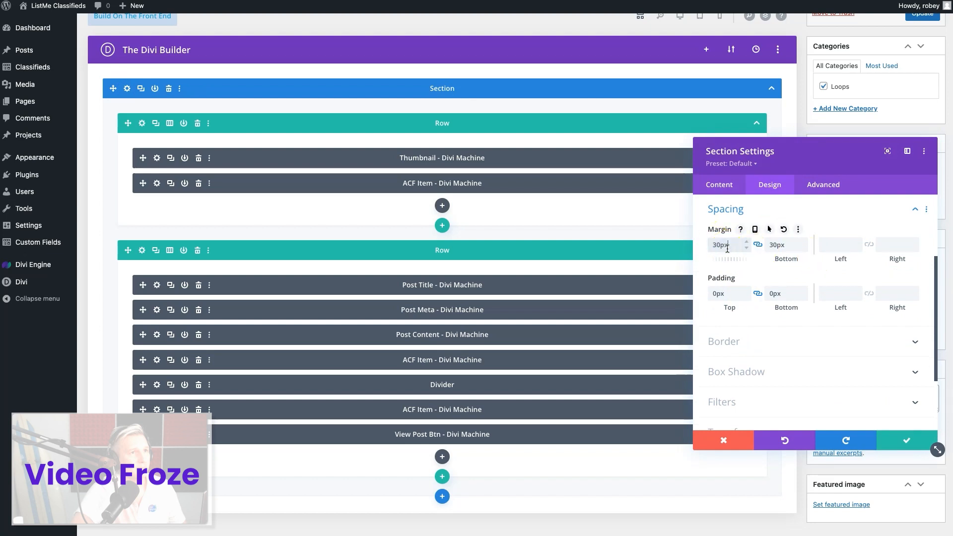
click(914, 439)
scroll(889, 201, up, 4)
click(924, 112)
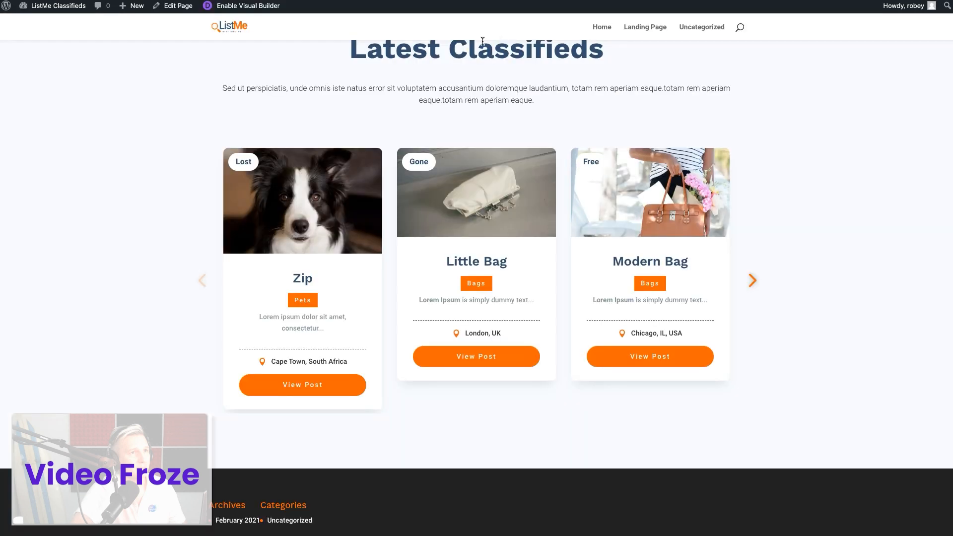
Reload the live landing page and check the spacing around the Latest Classifieds cards
key(super+r)
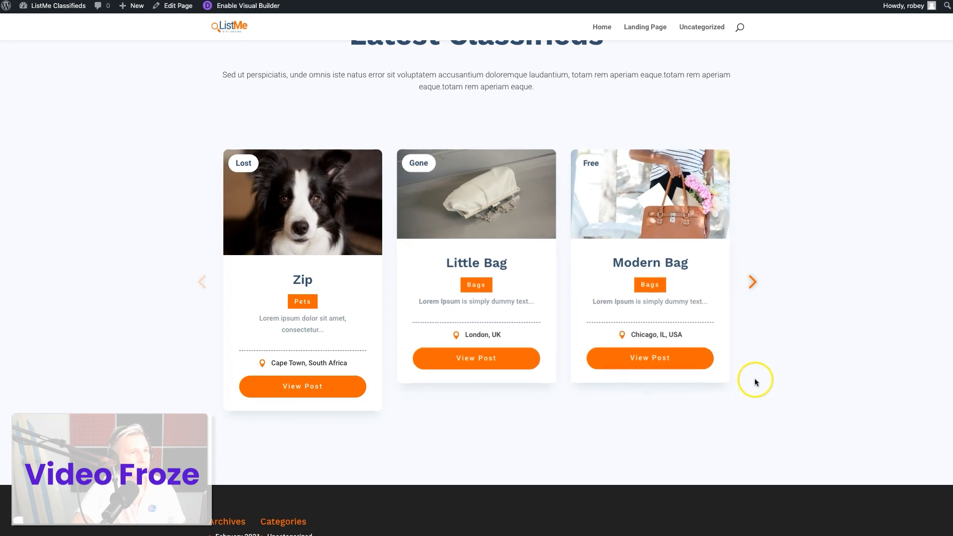
scroll(575, 403, down, 2)
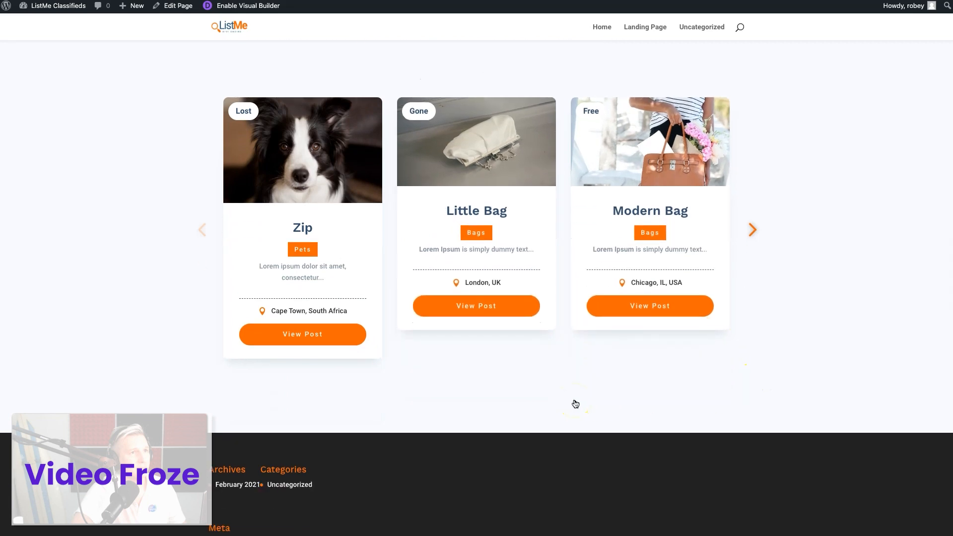
scroll(575, 403, down, 1)
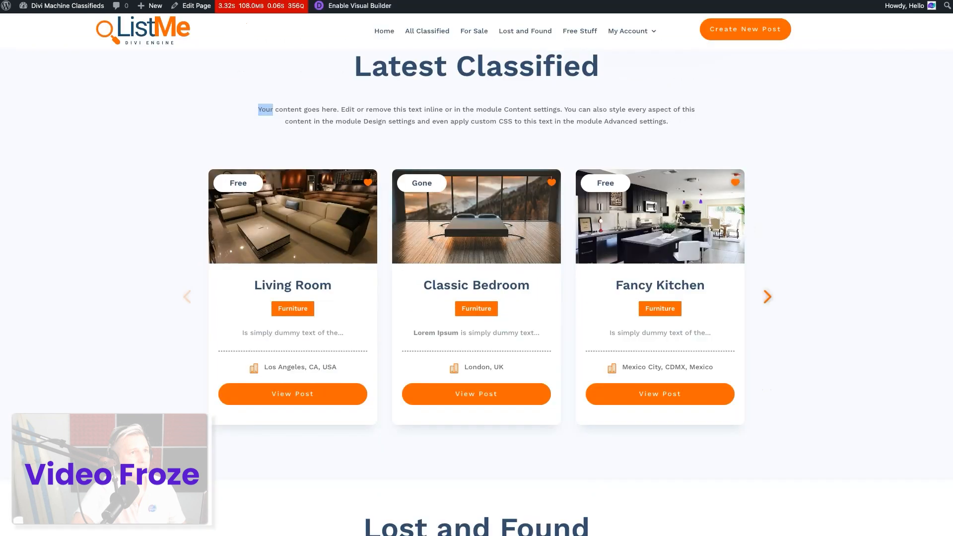
Examine the Lost and Found section and its card rows on the Divi Machine Classifieds demo page
scroll(384, 287, down, 8)
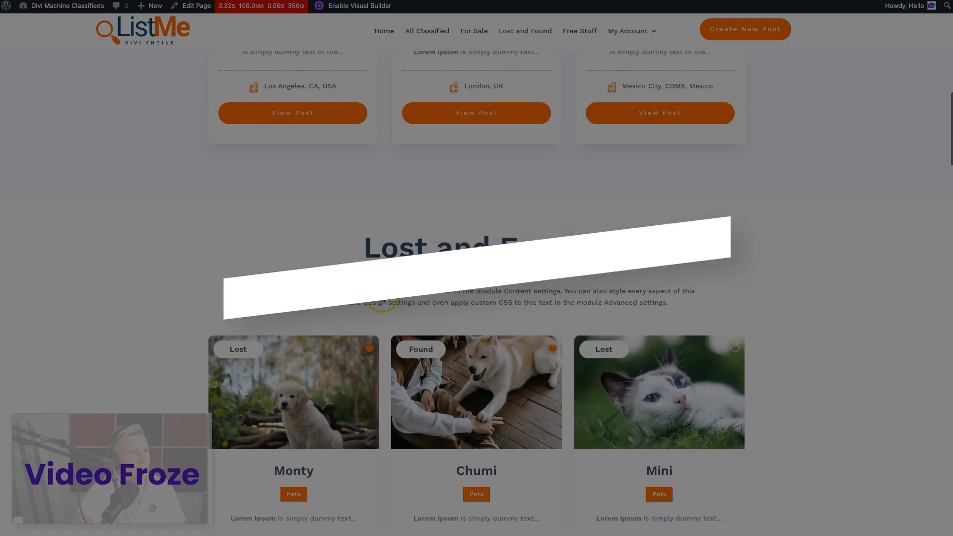
scroll(443, 384, down, 1)
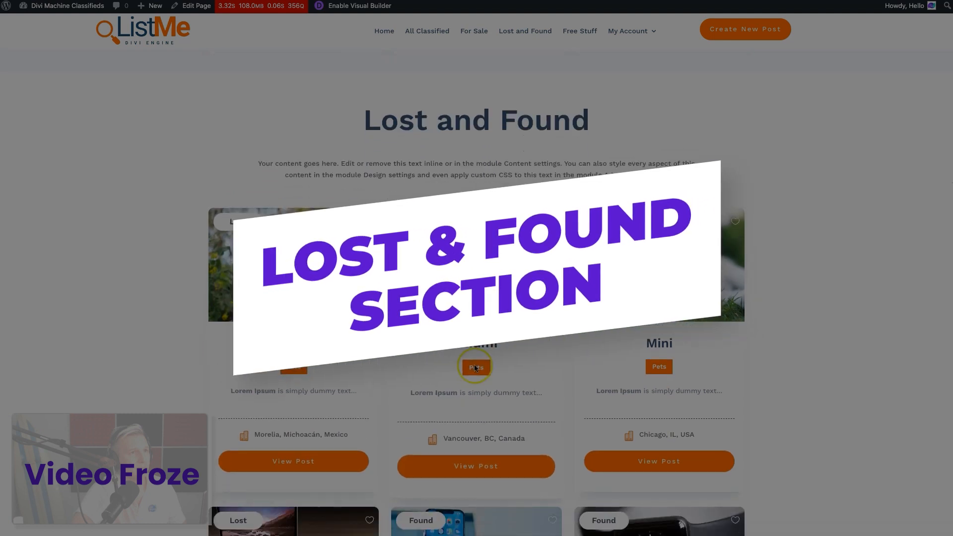
scroll(443, 384, down, 3)
scroll(443, 384, down, 8)
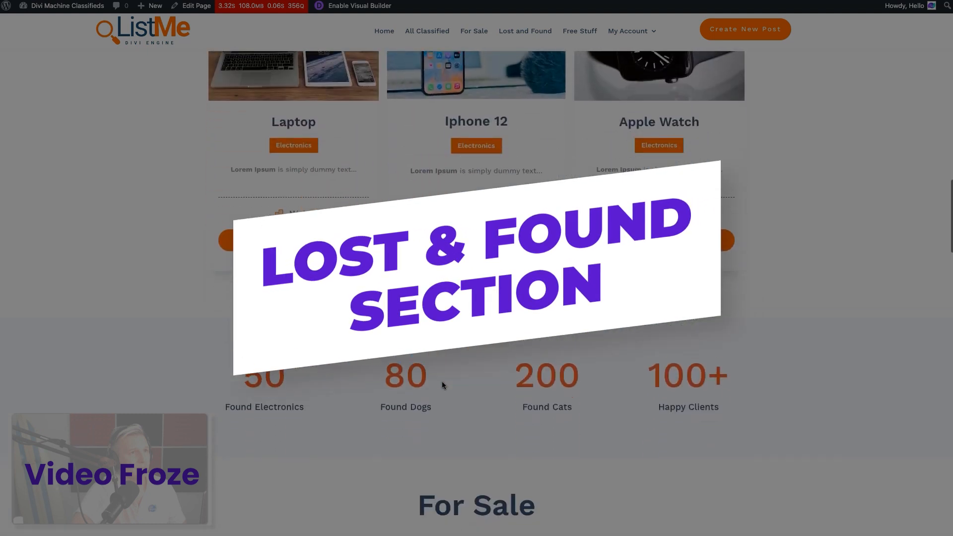
scroll(443, 384, up, 7)
scroll(443, 385, up, 4)
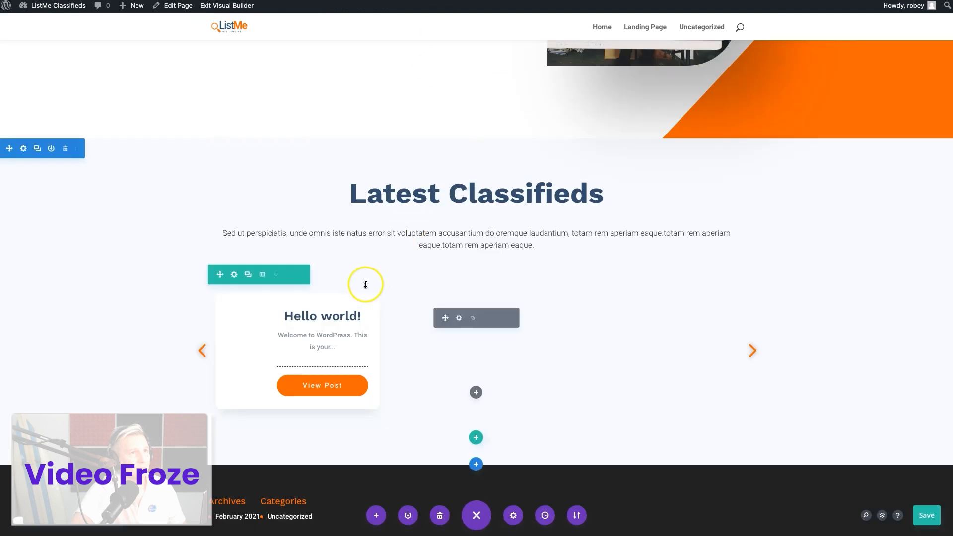
Add a section with a single-column row below Latest Classifieds and insert an Archive Loop - Divi Machine module in it
scroll(364, 283, down, 3)
click(476, 347)
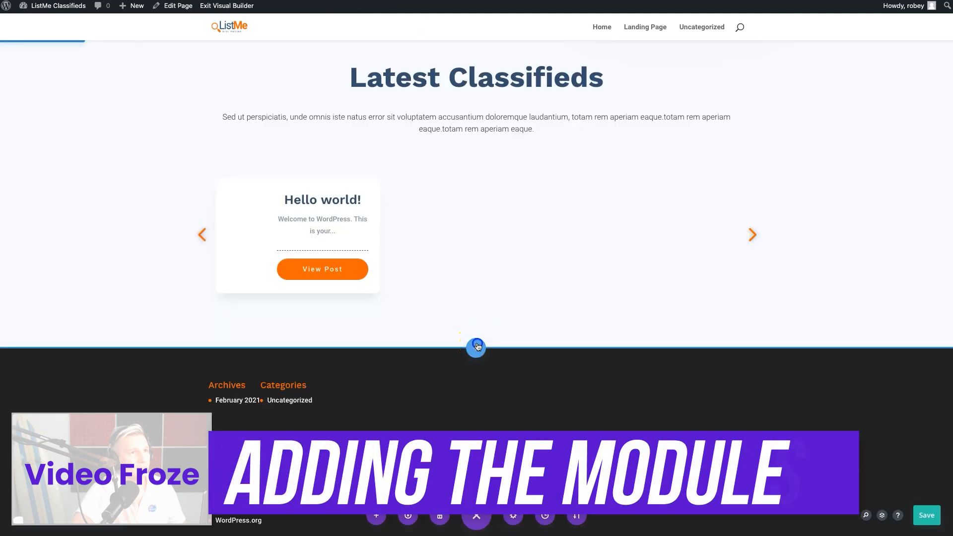
click(415, 314)
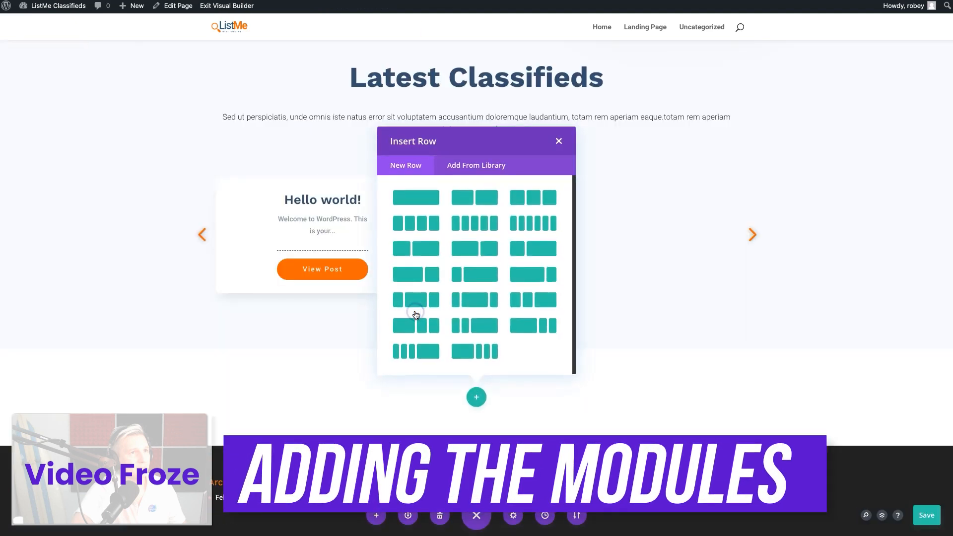
click(422, 204)
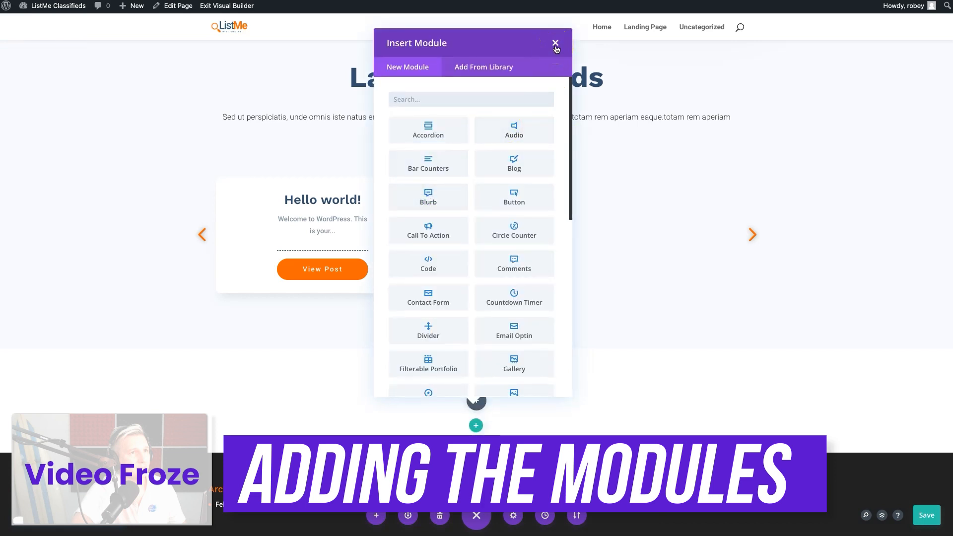
click(475, 107)
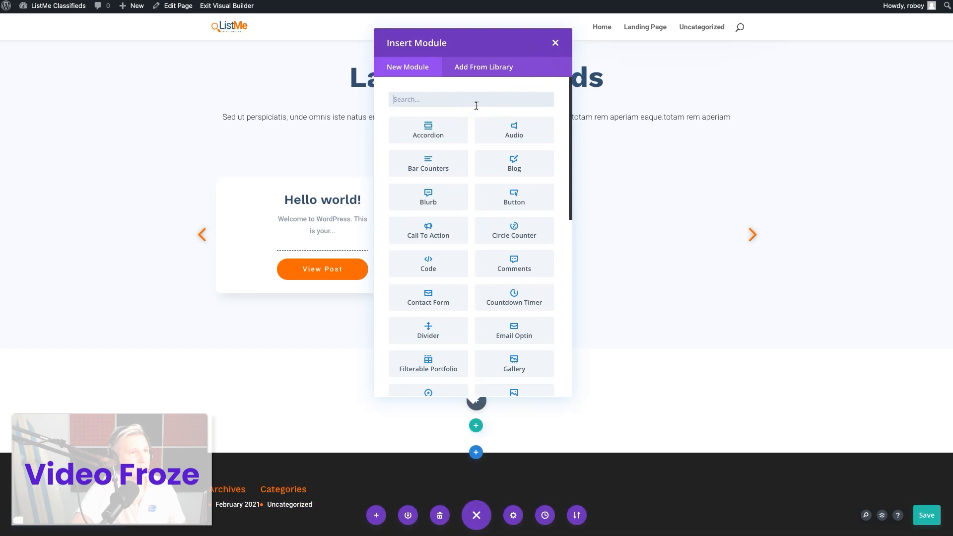
text(arc)
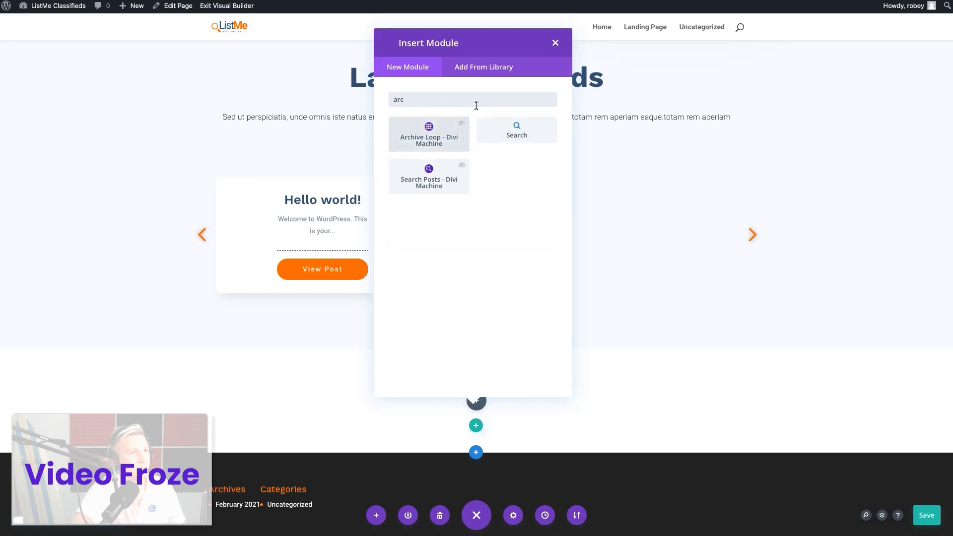
click(450, 144)
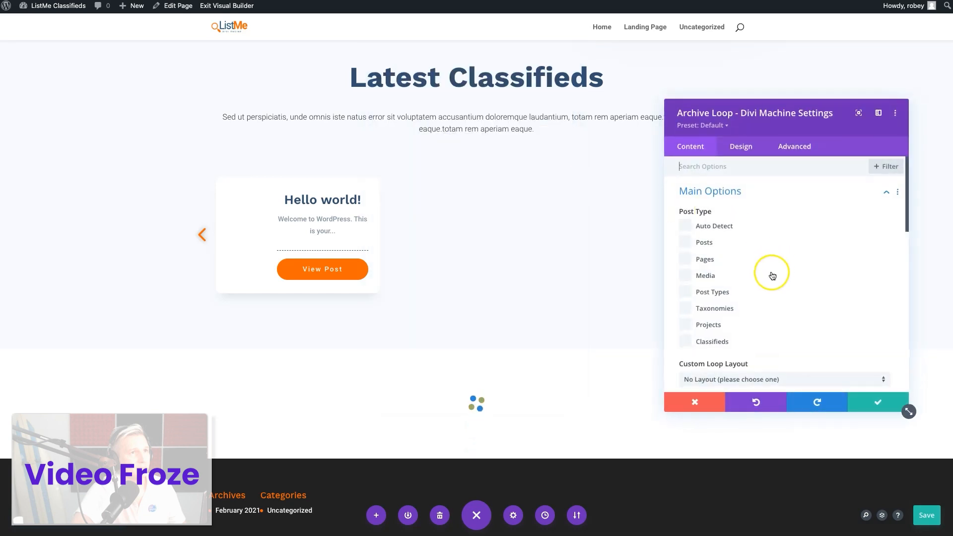
Set the Archive Loop's post type to Classifieds and its custom loop layout to Classifieds Loop
click(714, 341)
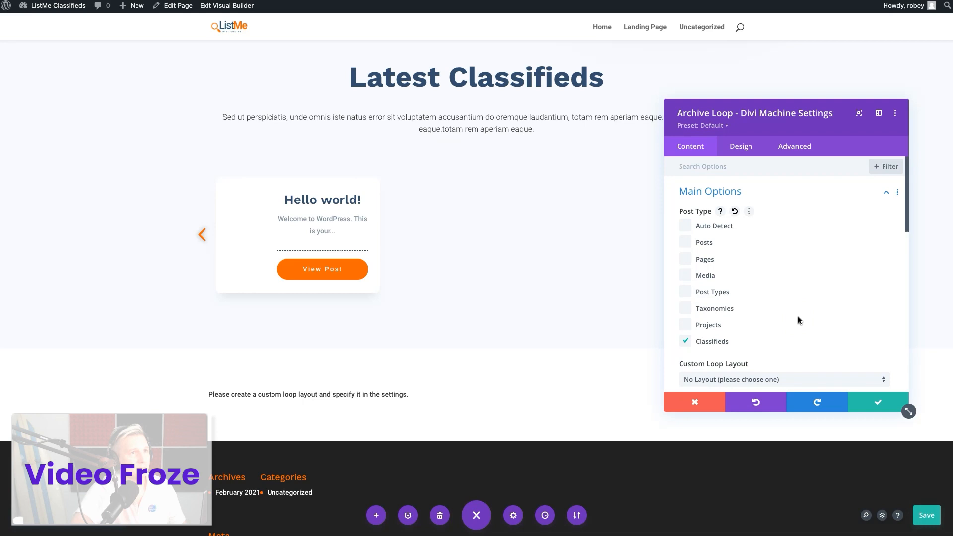
scroll(797, 320, down, 4)
click(777, 204)
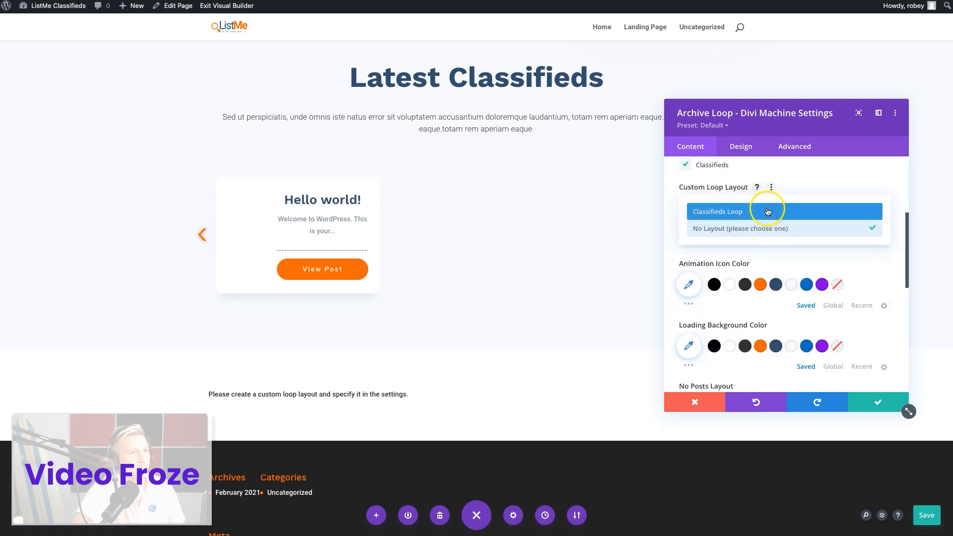
click(768, 212)
scroll(473, 331, down, 4)
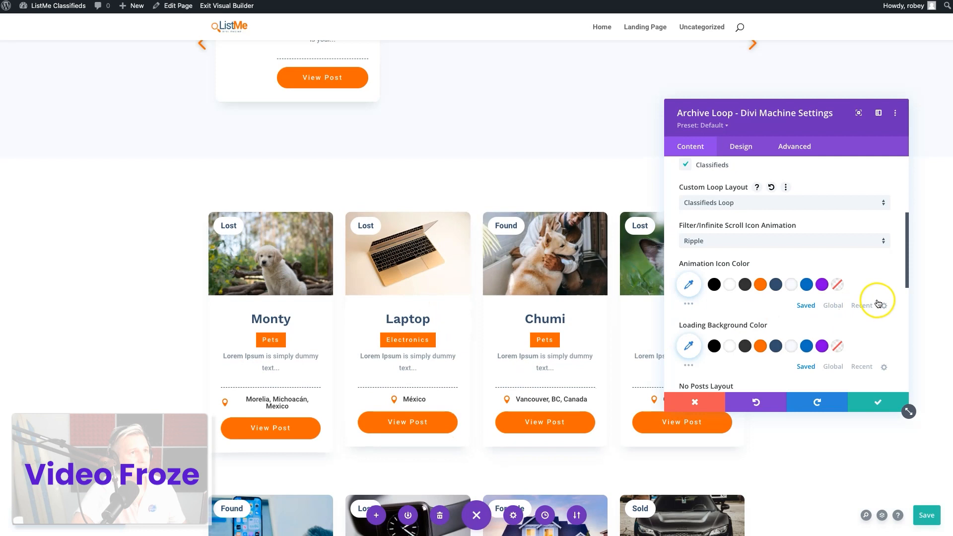
Enable equal height grid cards and bottom alignment of the last module for the Archive Loop's grid
scroll(777, 317, up, 1)
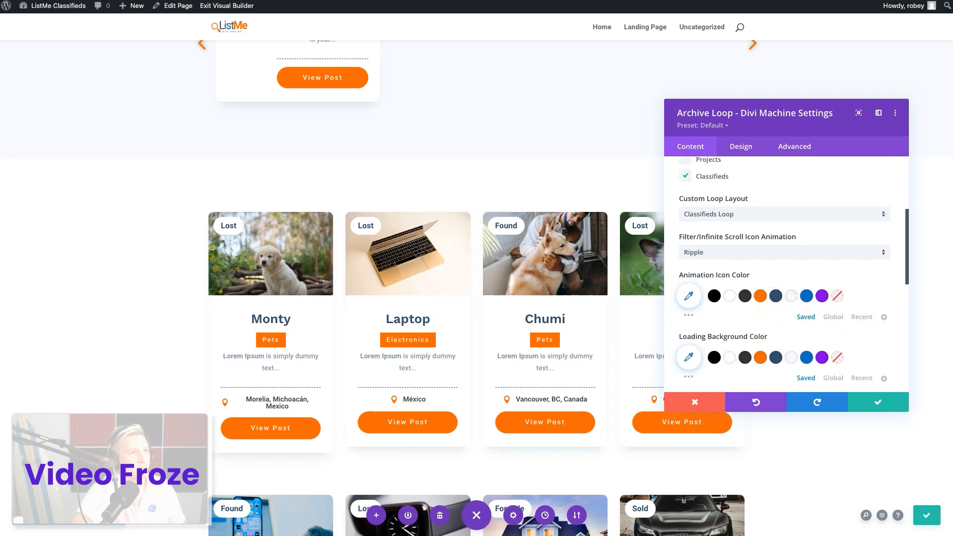
scroll(728, 286, down, 5)
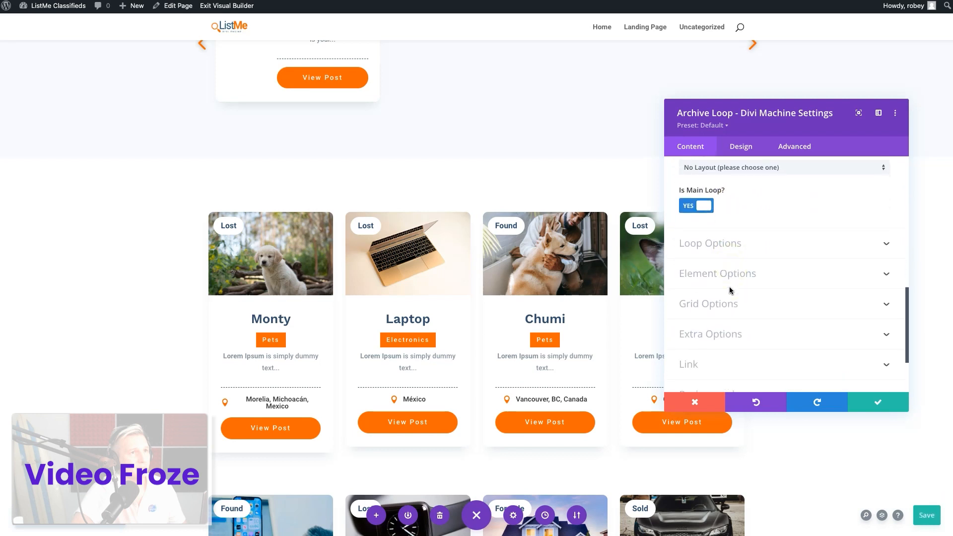
click(740, 253)
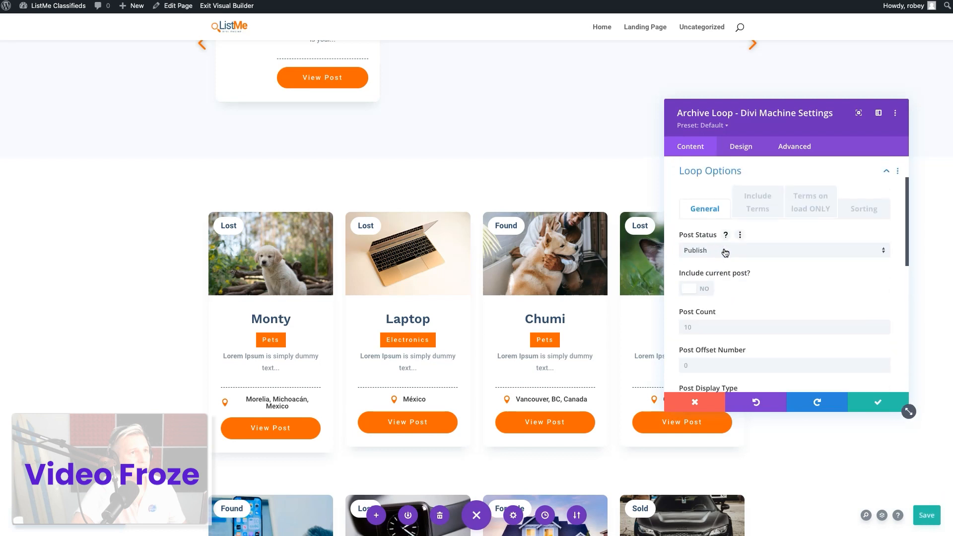
click(755, 262)
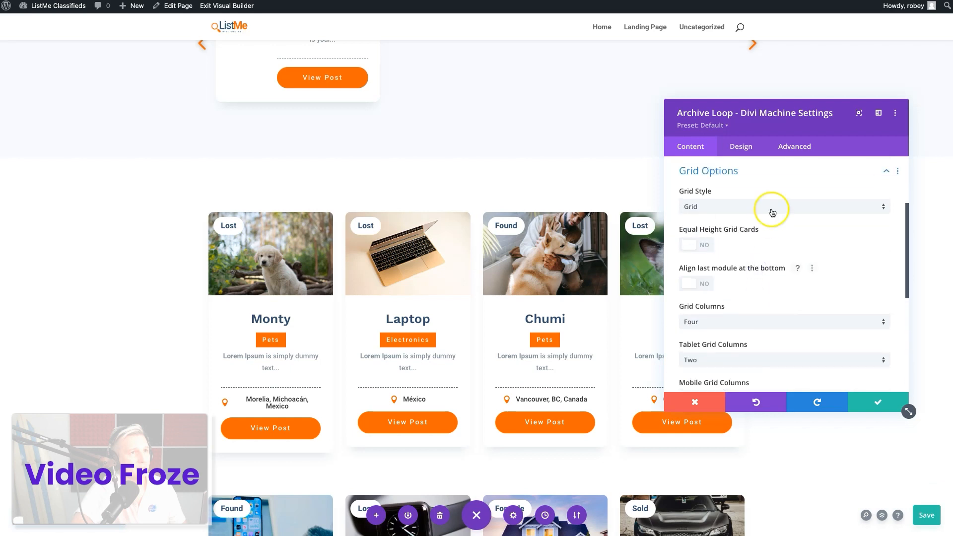
click(767, 207)
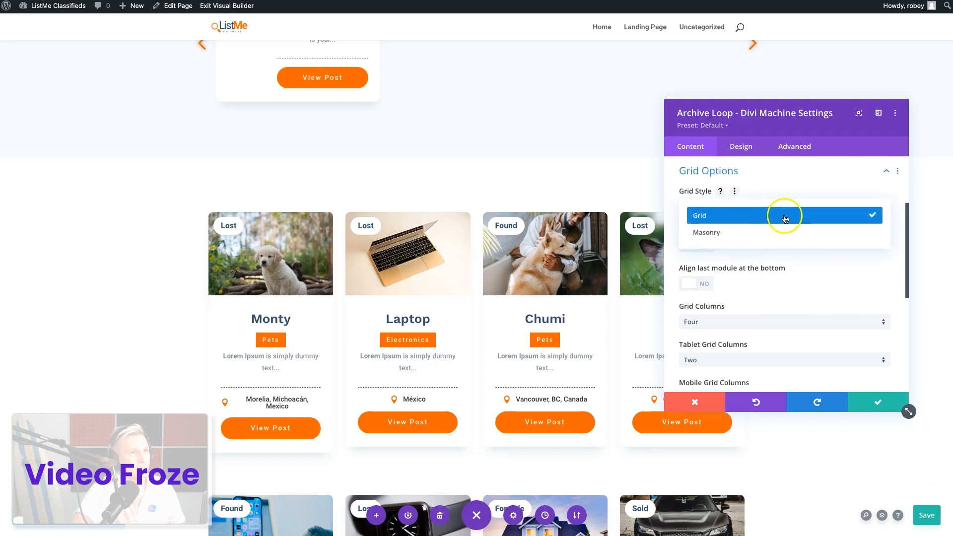
click(792, 194)
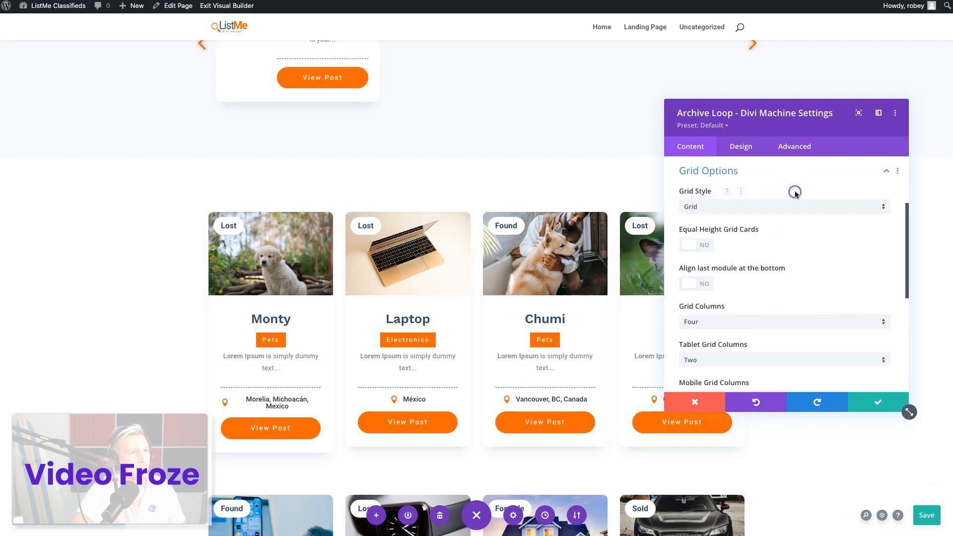
click(698, 244)
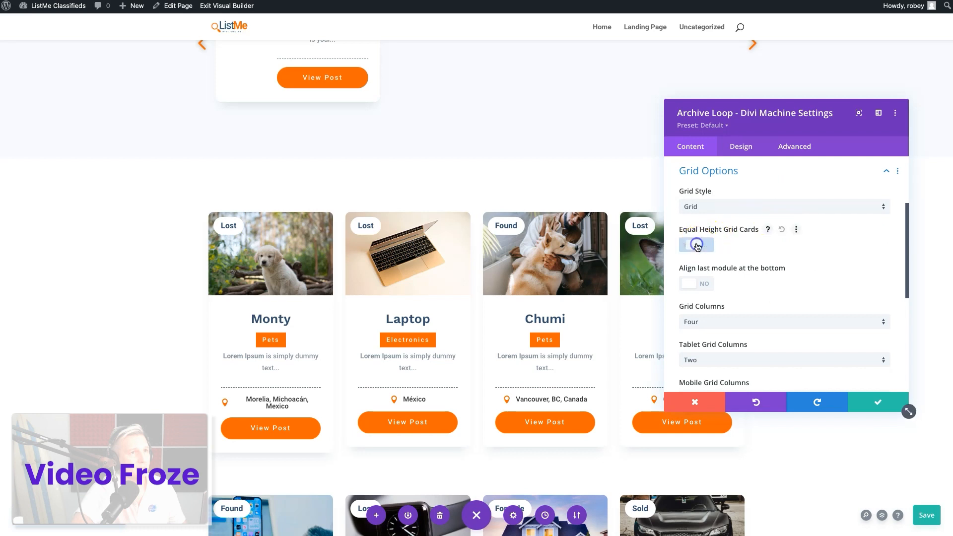
click(692, 284)
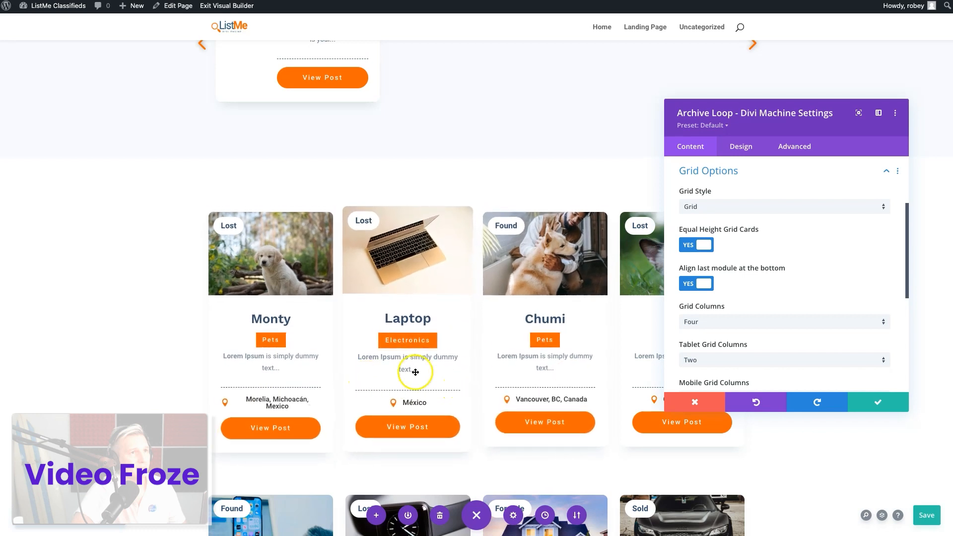
scroll(759, 325, down, 3)
scroll(759, 329, up, 5)
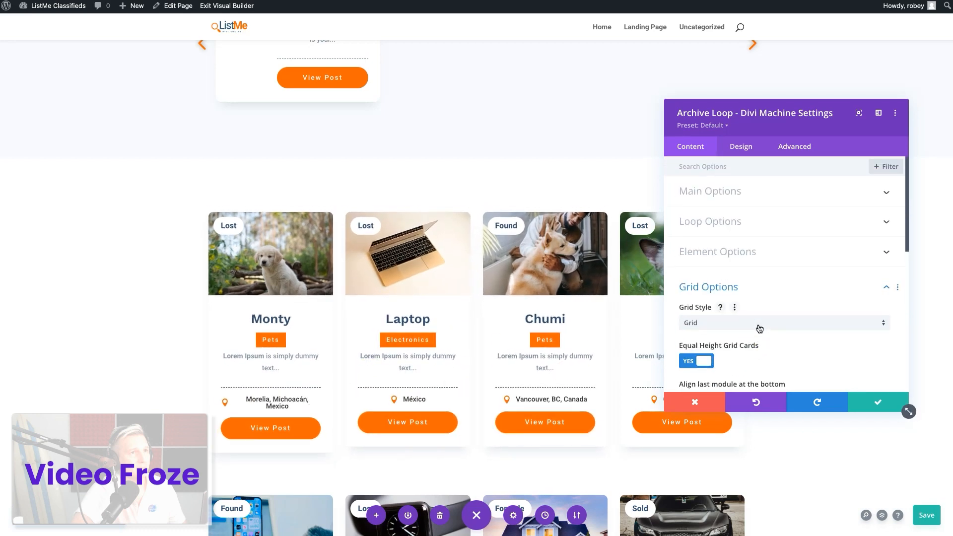
click(747, 259)
click(748, 167)
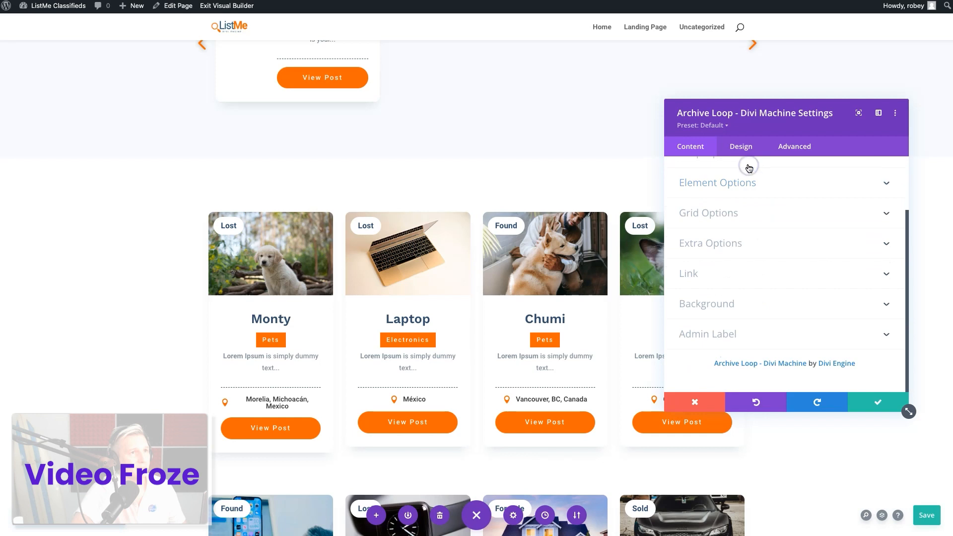
scroll(761, 272, up, 1)
scroll(761, 272, down, 1)
click(737, 228)
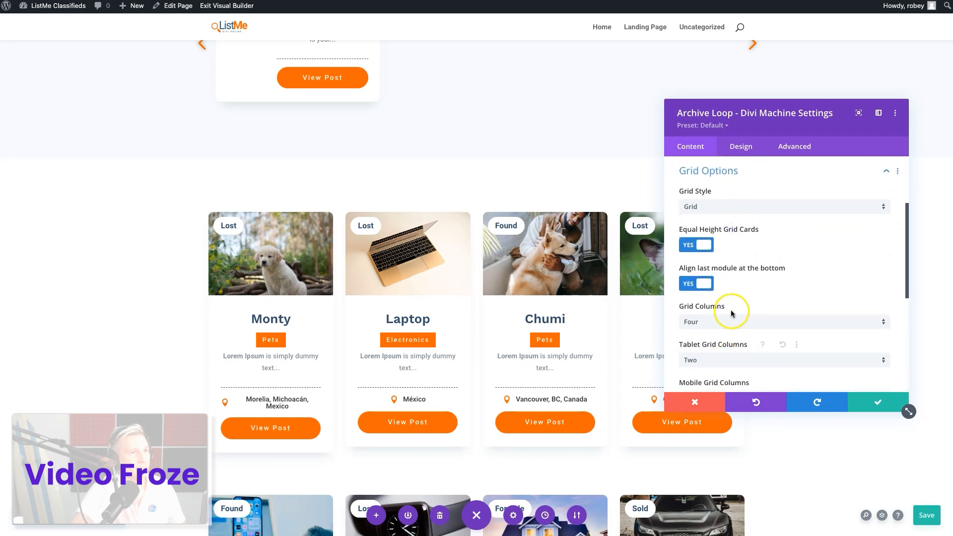
click(728, 322)
click(719, 365)
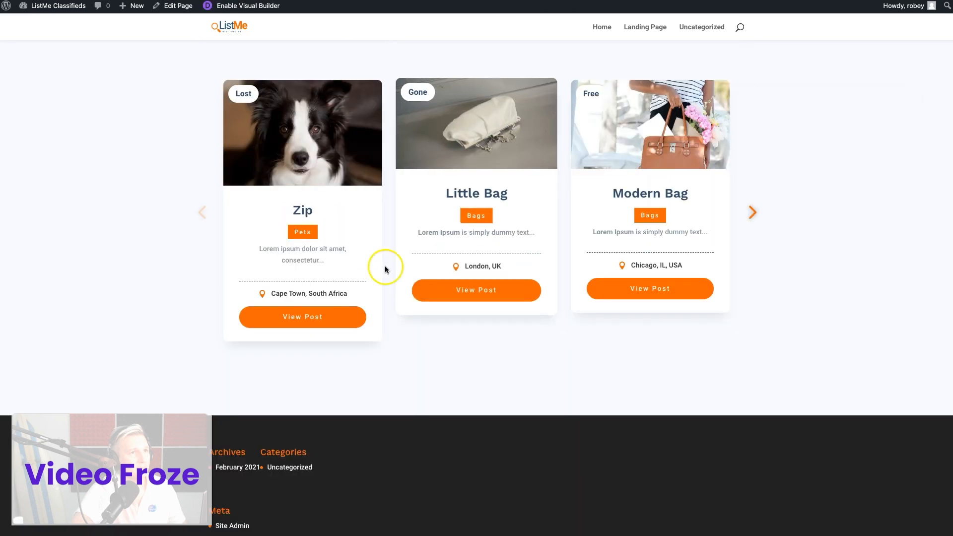
Compare the cards on the live landing page with the Lost and Found card grid on the demo page
scroll(560, 43, up, 2)
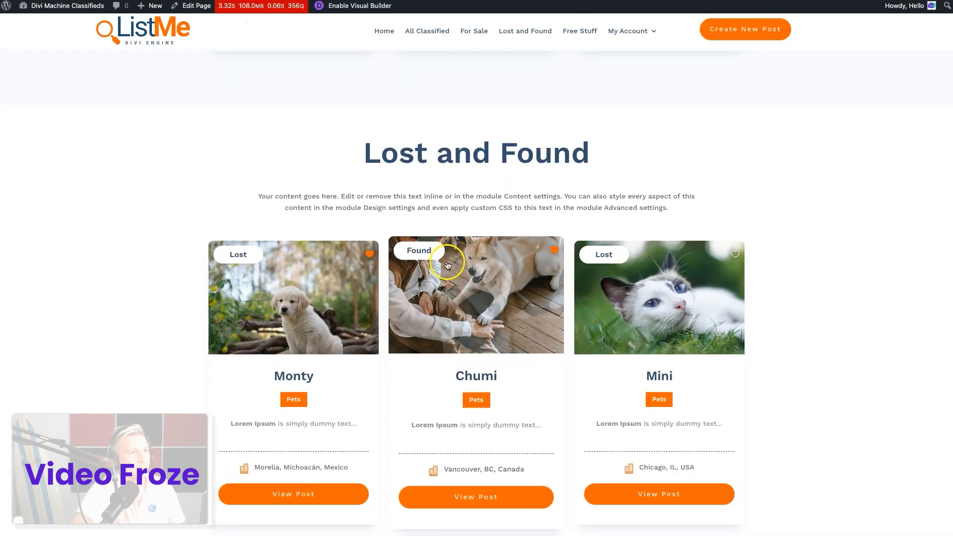
scroll(447, 266, down, 3)
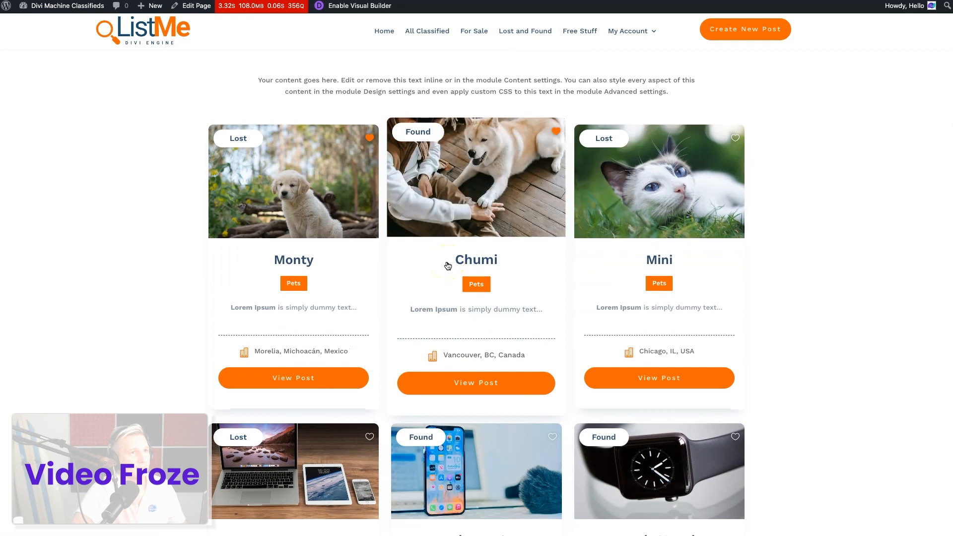
scroll(447, 265, down, 3)
scroll(447, 265, up, 5)
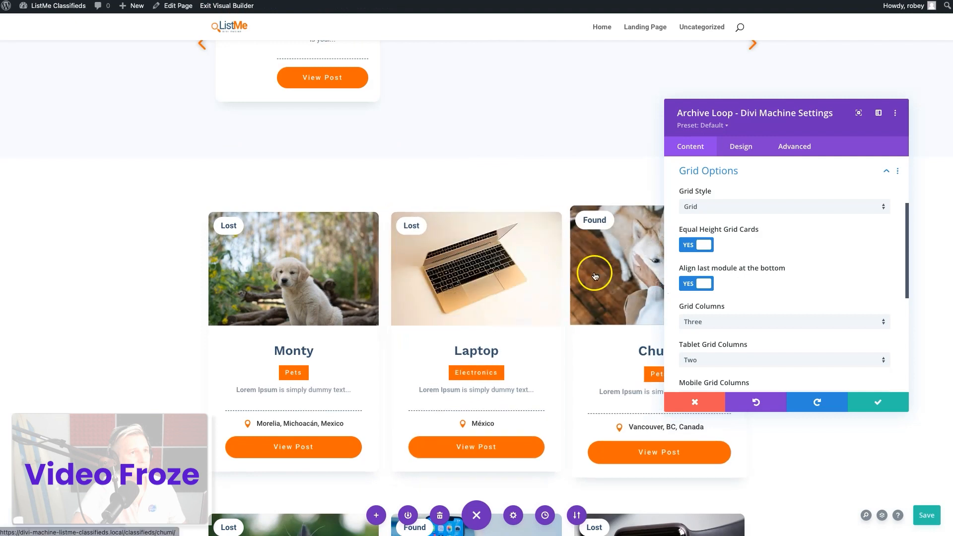
Choose classifieds_category as the taxonomy for the Archive Loop's included terms
scroll(774, 248, up, 3)
click(739, 219)
scroll(743, 233, down, 1)
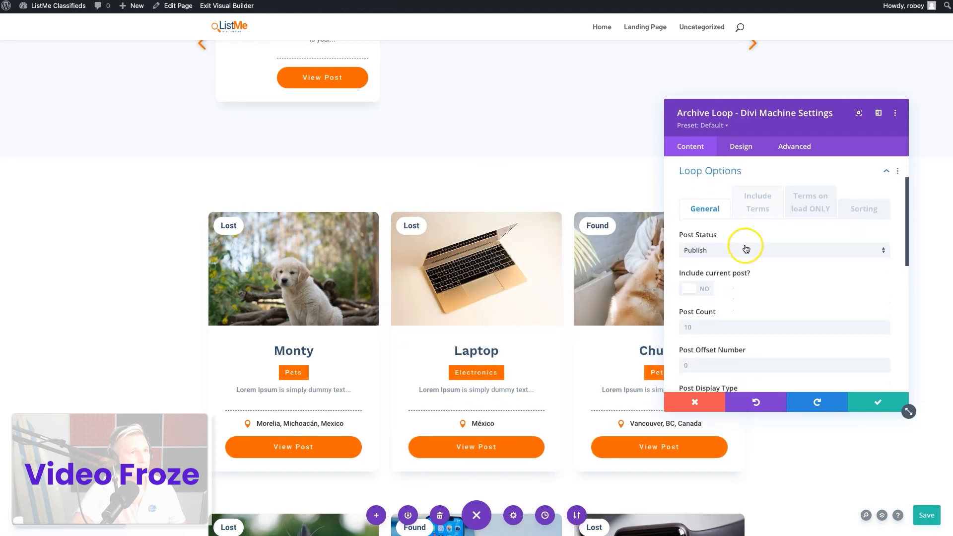
click(765, 216)
scroll(756, 241, down, 3)
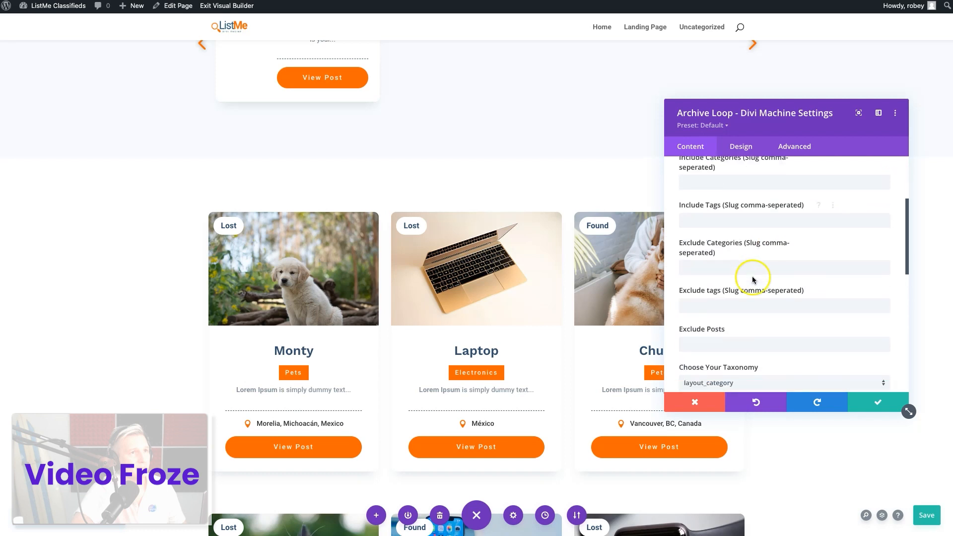
scroll(752, 288, down, 3)
click(725, 281)
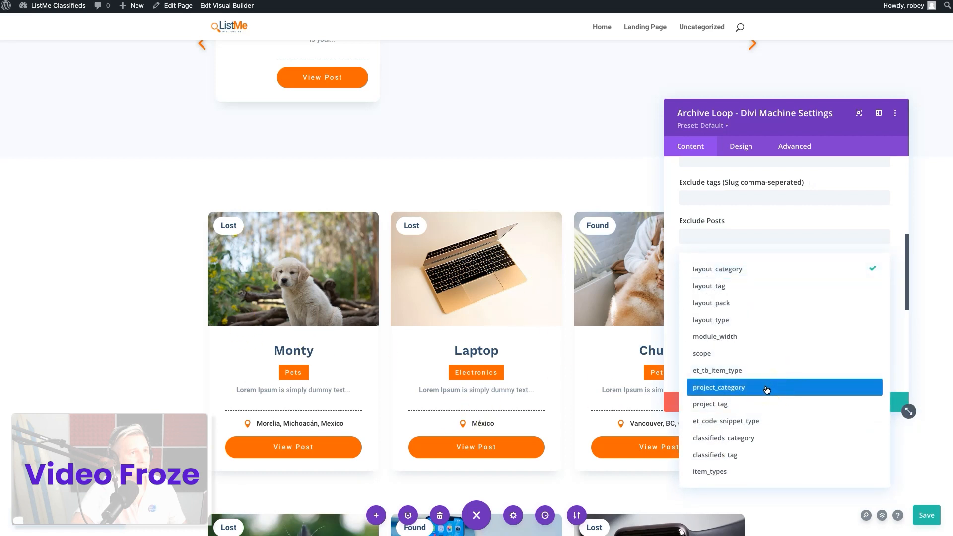
click(746, 443)
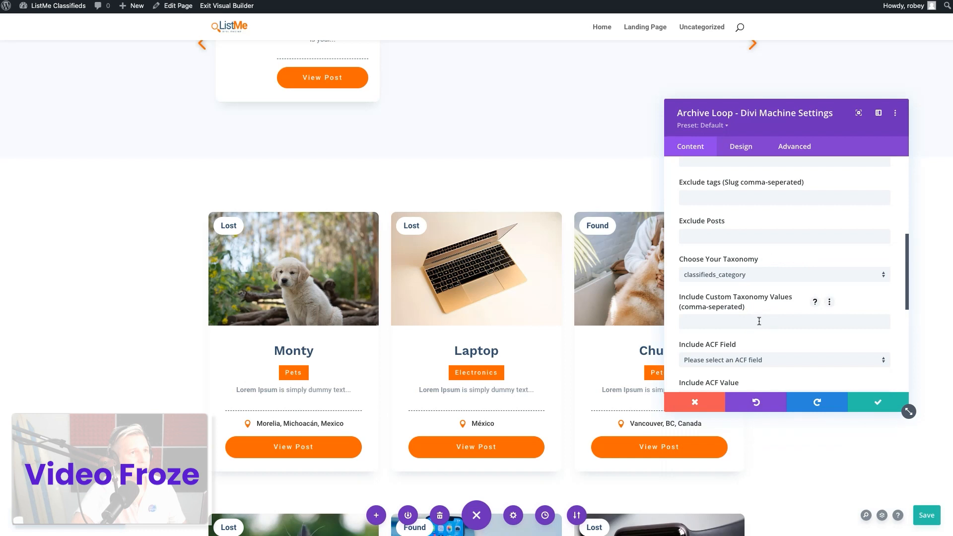
text(onics)
key(BackSpace)
key(BackSpace)
key(BackSpace)
key(BackSpace)
click(786, 226)
click(712, 147)
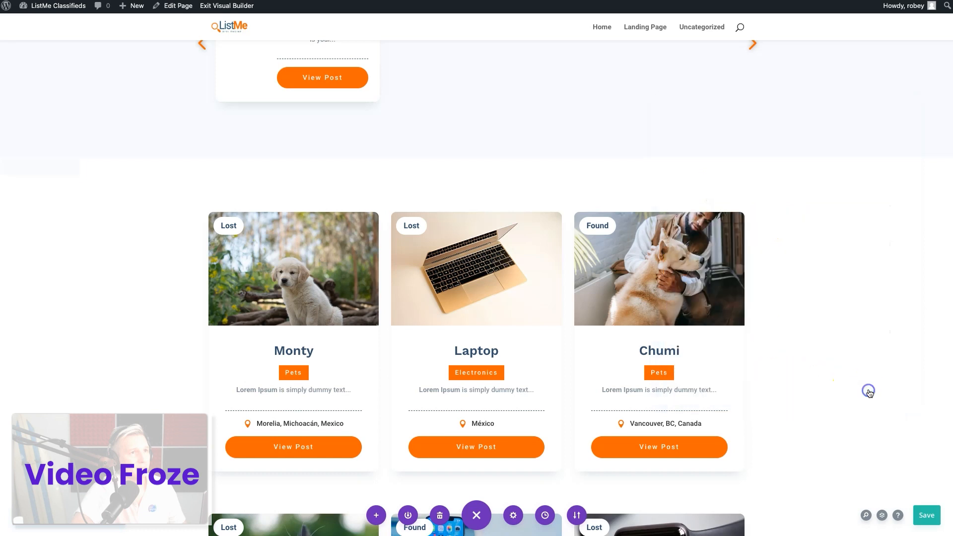
Save the Archive Loop module's settings and reopen its included-terms options at the custom taxonomy values
click(869, 390)
click(459, 223)
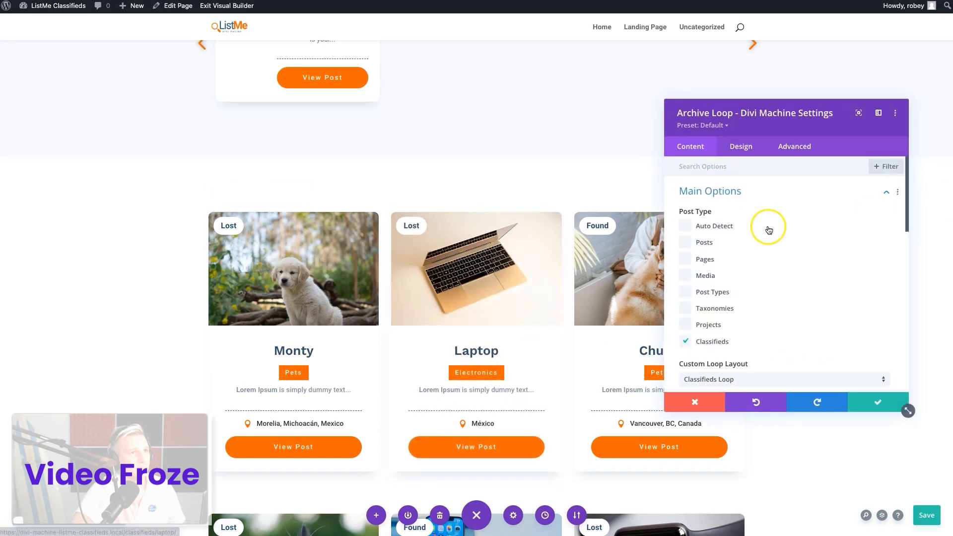
scroll(784, 263, down, 5)
click(736, 344)
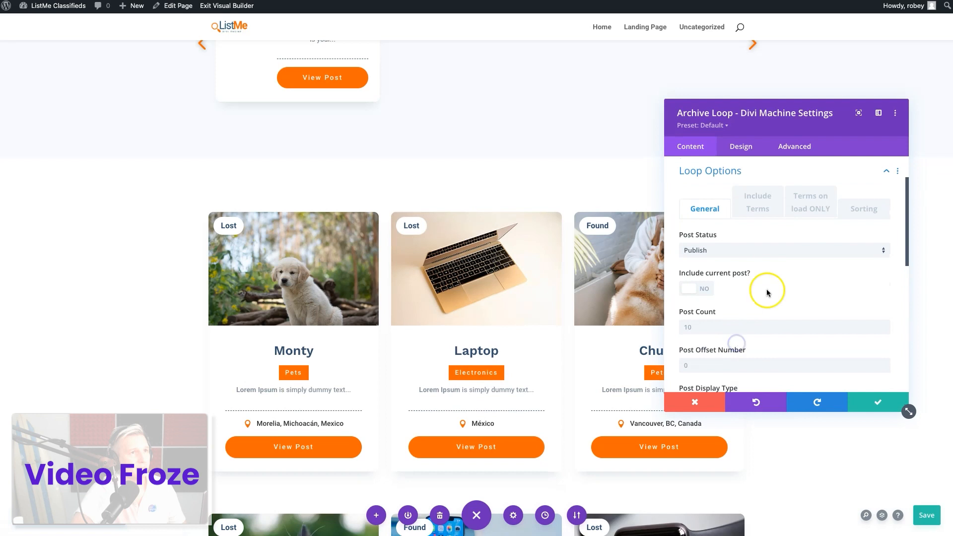
click(766, 207)
scroll(759, 277, down, 5)
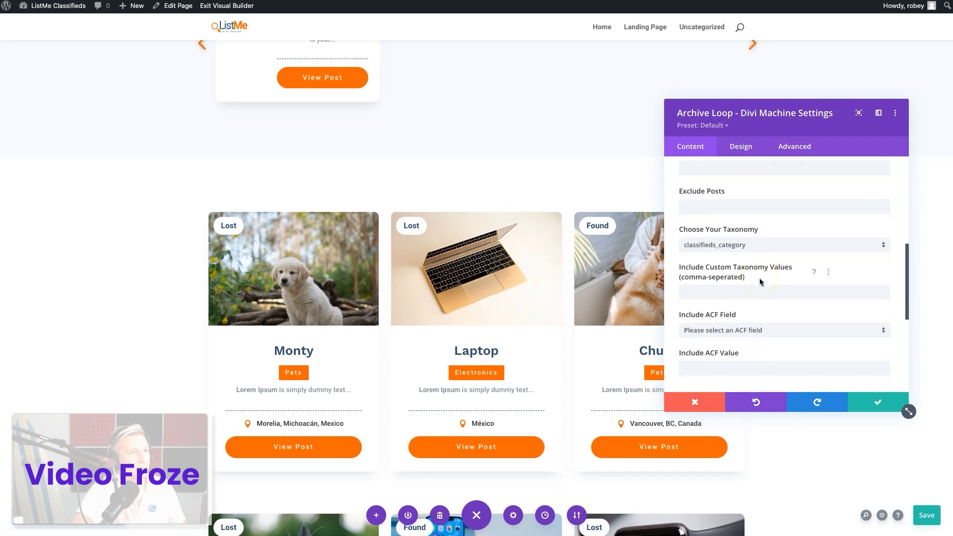
Open the Classifieds categories list in the WordPress admin to look up the Lost and Found category's slug
click(729, 263)
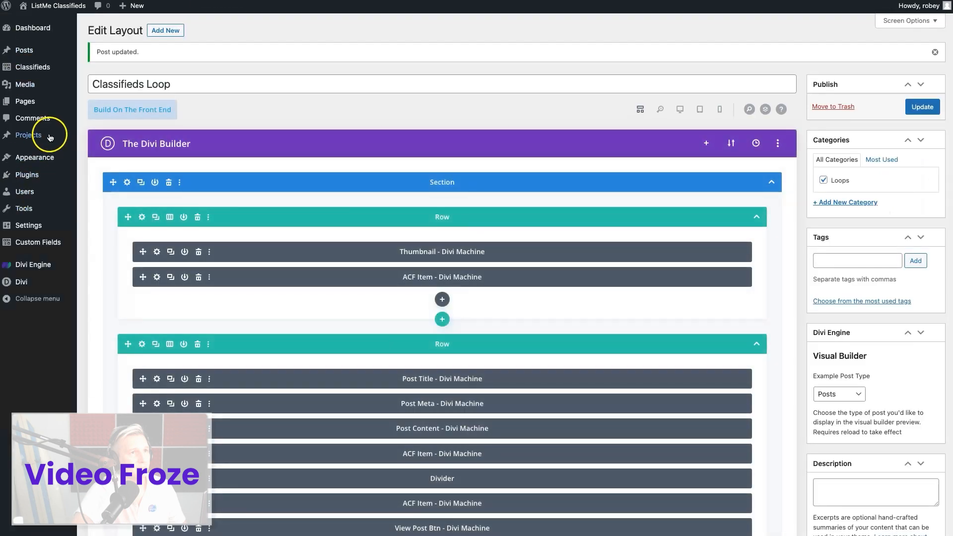
mouse_move(34, 65)
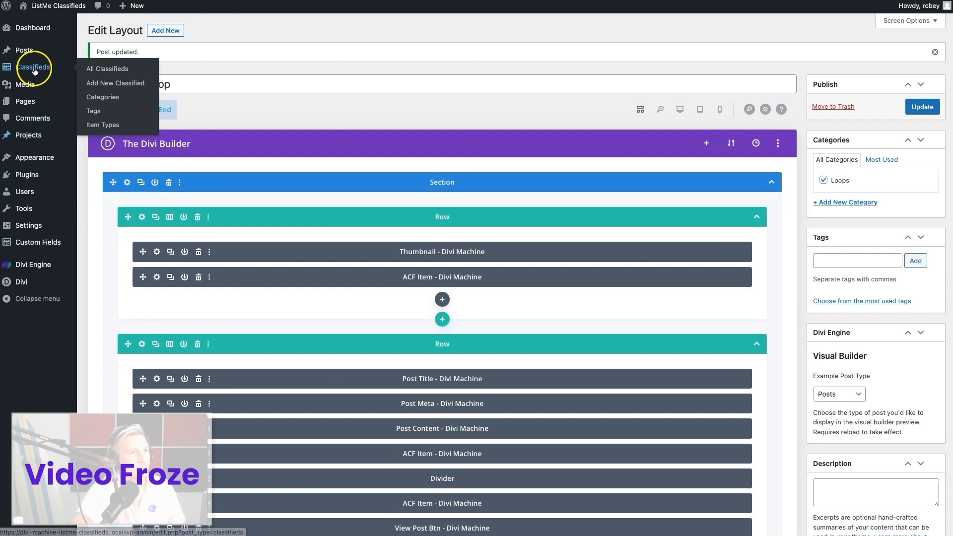
click(105, 97)
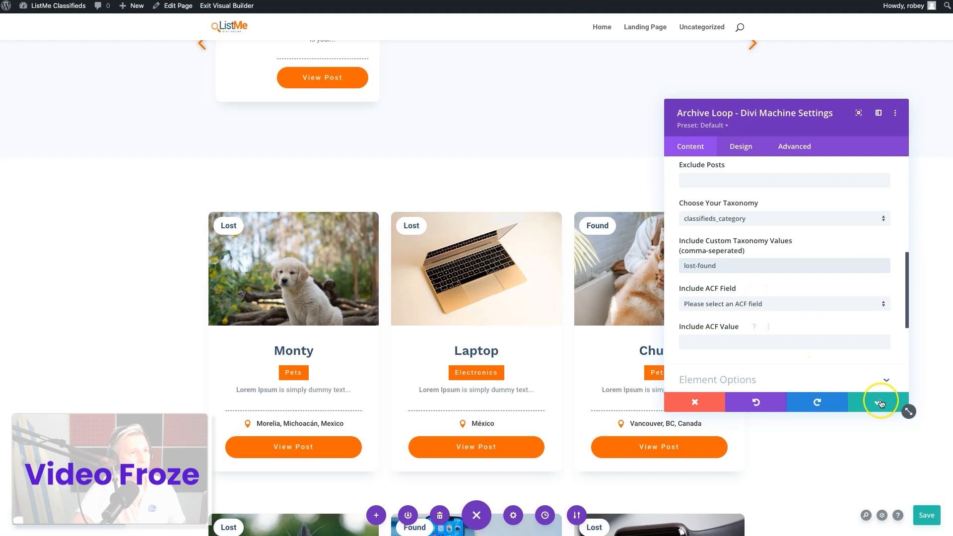
Save the Archive Loop settings and the landing page, and check the Lost and Found cards on the live page
click(879, 398)
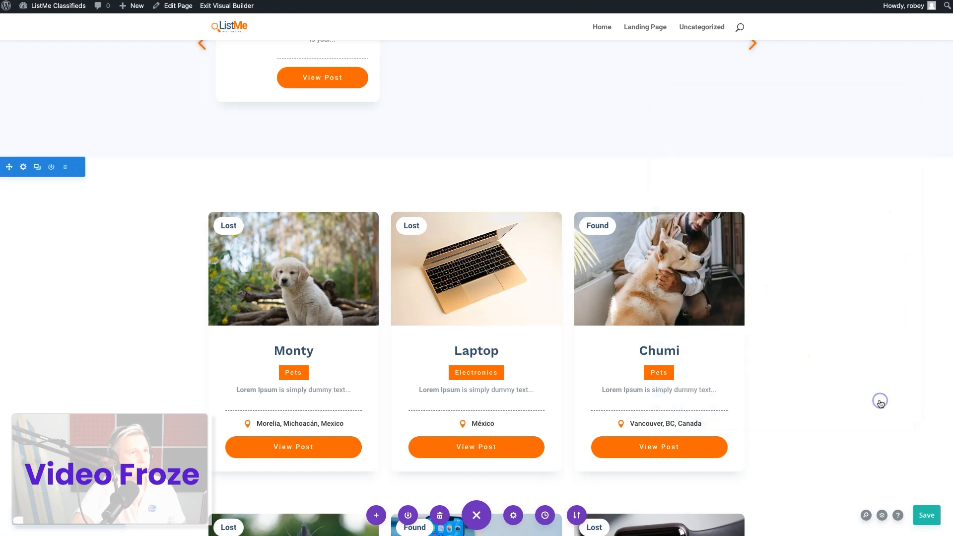
click(929, 523)
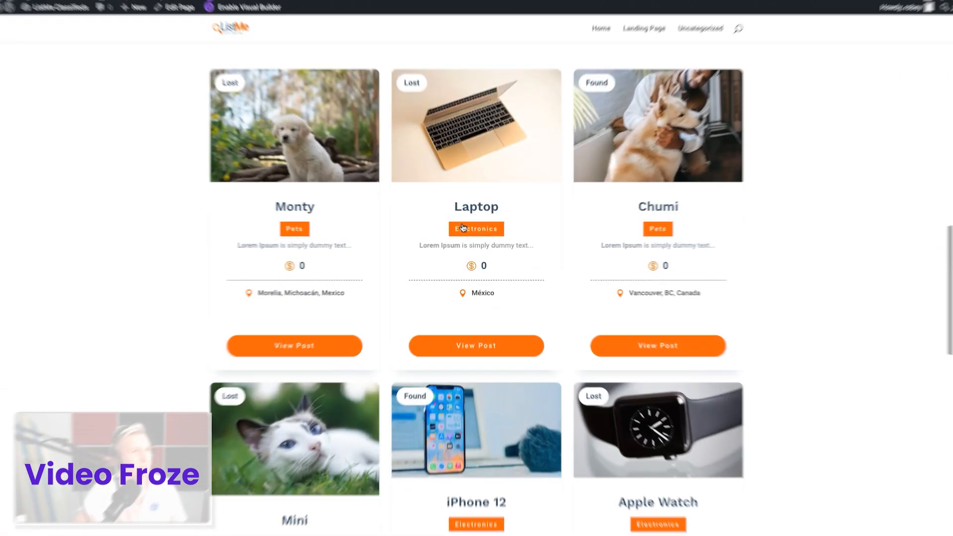
scroll(313, 292, down, 1)
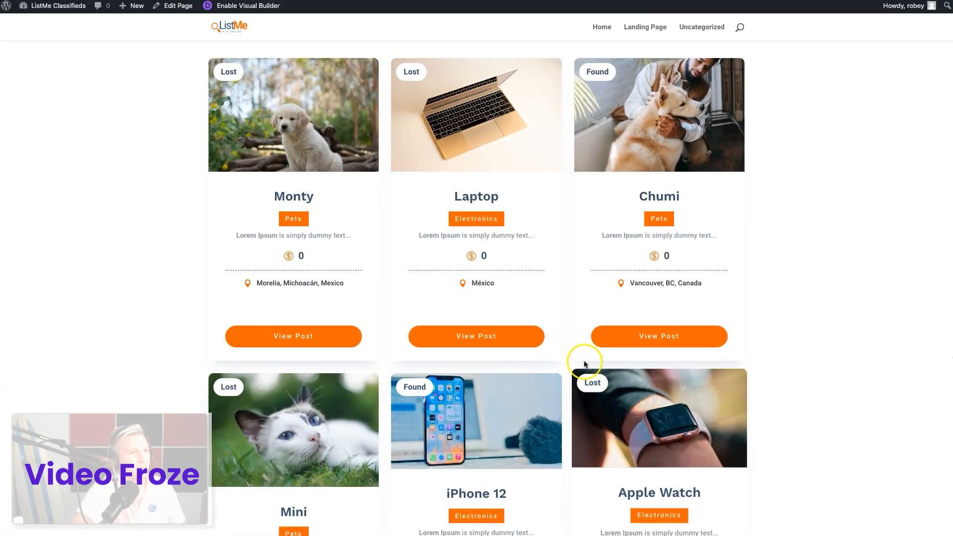
scroll(582, 361, down, 7)
scroll(584, 364, up, 13)
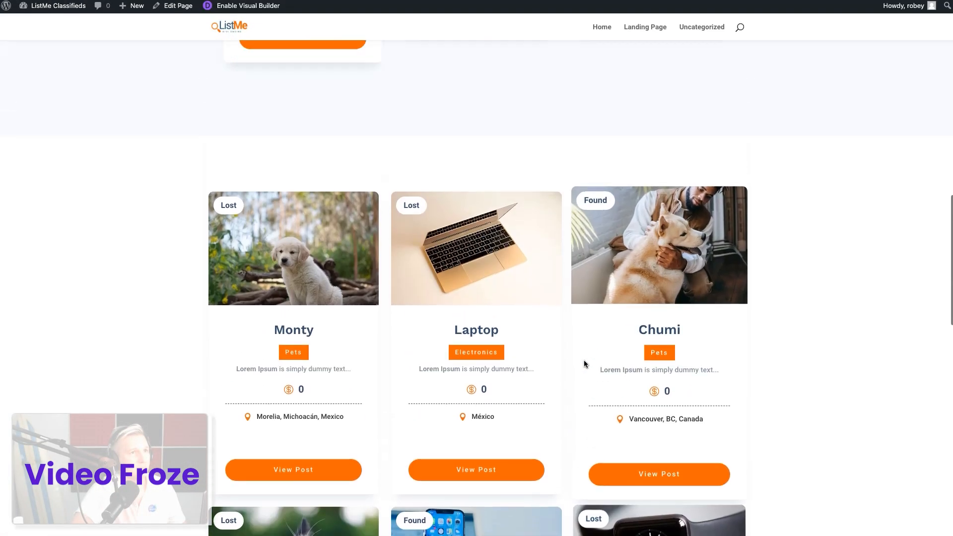
scroll(584, 362, down, 6)
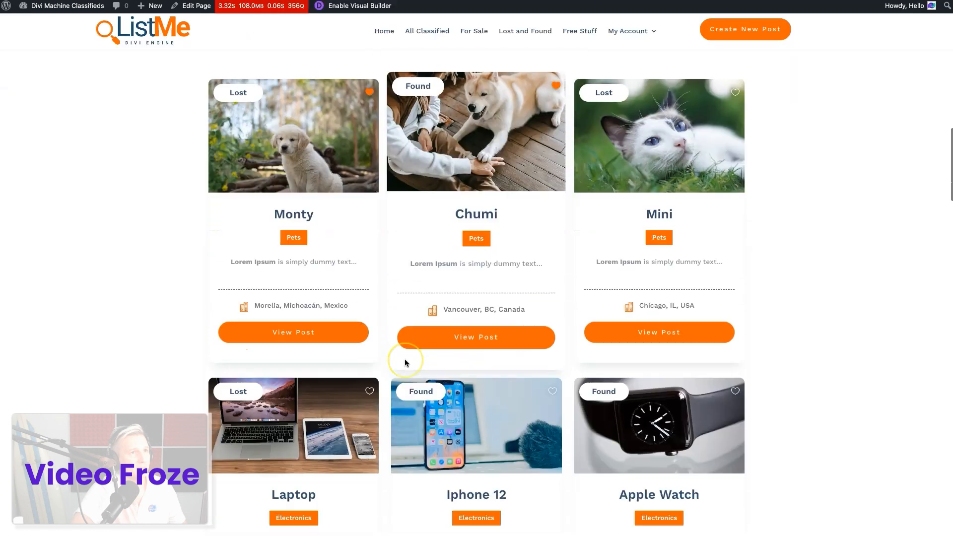
scroll(404, 361, down, 4)
Examine the layout of the Lost and Found section and the card grid below it on the demo page
scroll(404, 361, up, 8)
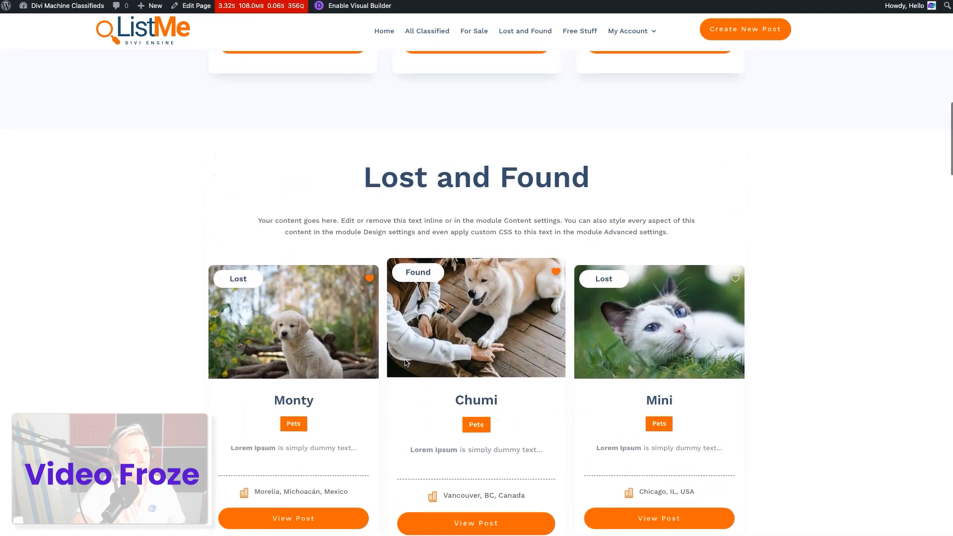
scroll(405, 362, up, 2)
scroll(404, 362, down, 3)
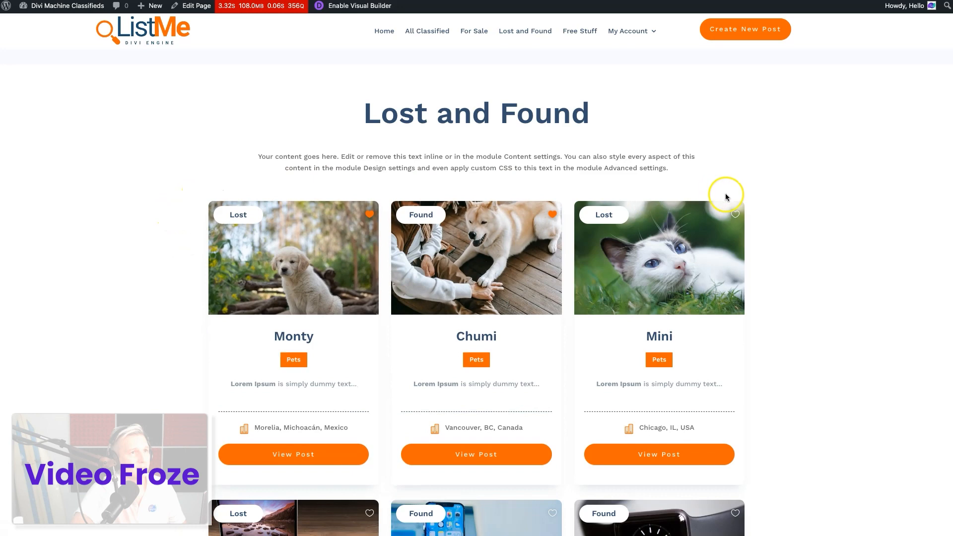
scroll(440, 314, down, 10)
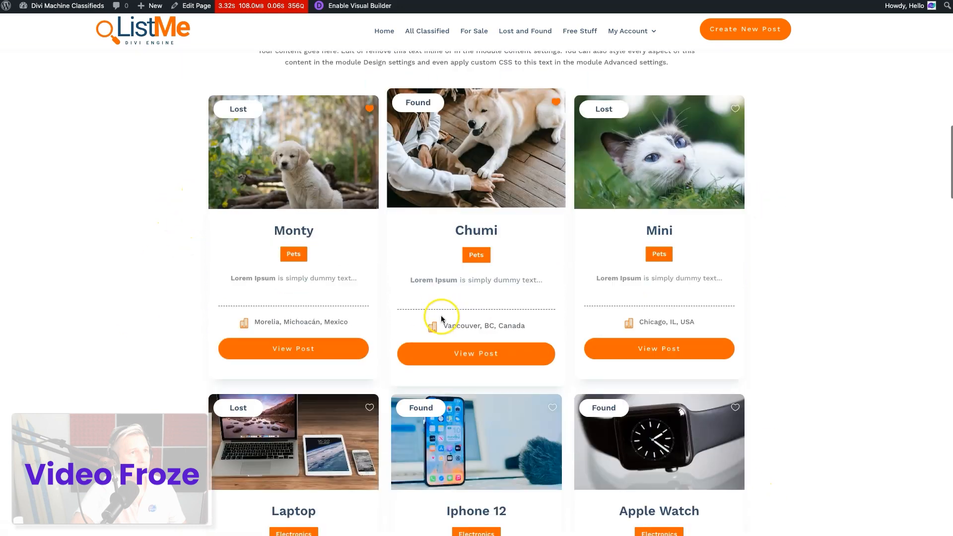
scroll(566, 224, down, 10)
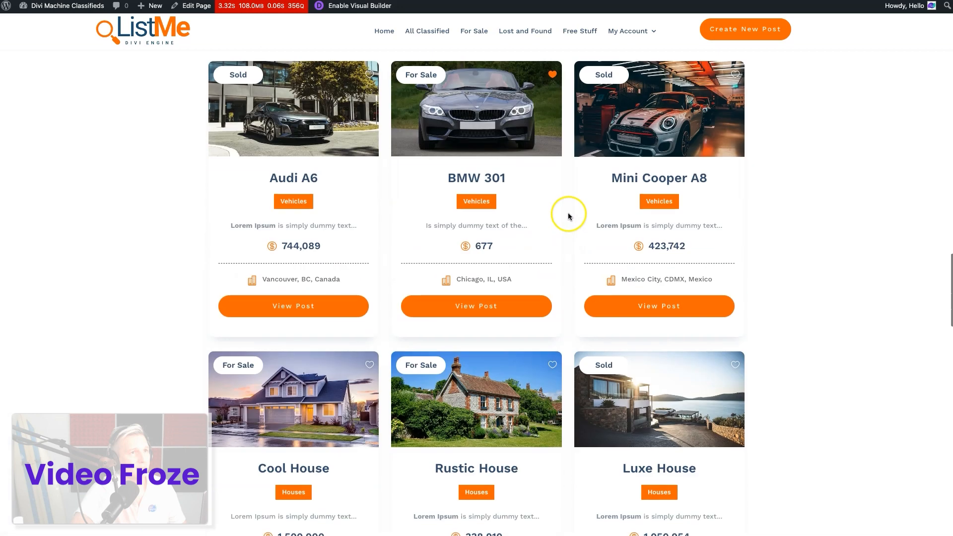
scroll(489, 235, up, 1)
scroll(489, 236, up, 3)
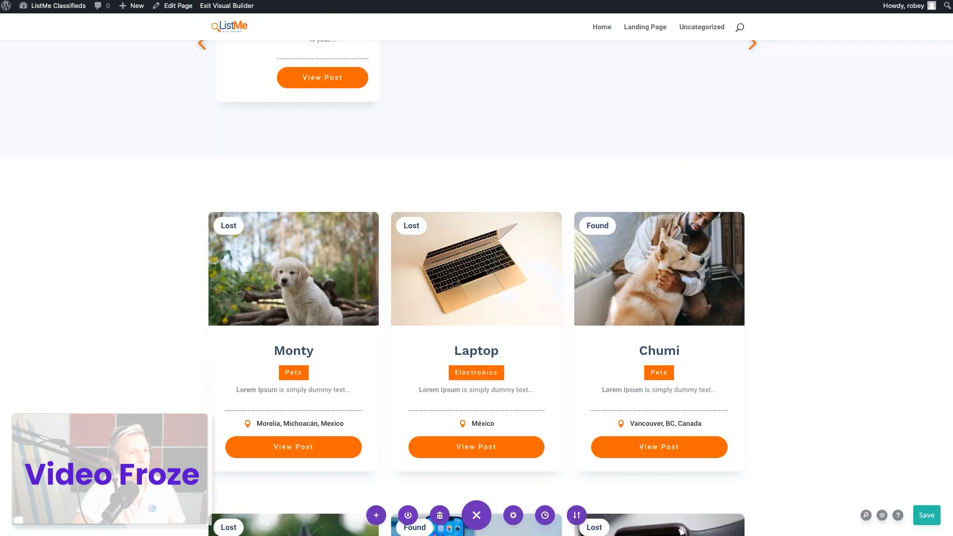
Set the Lost and Found Archive Loop's post count to 3 in its general loop options
mouse_move(410, 385)
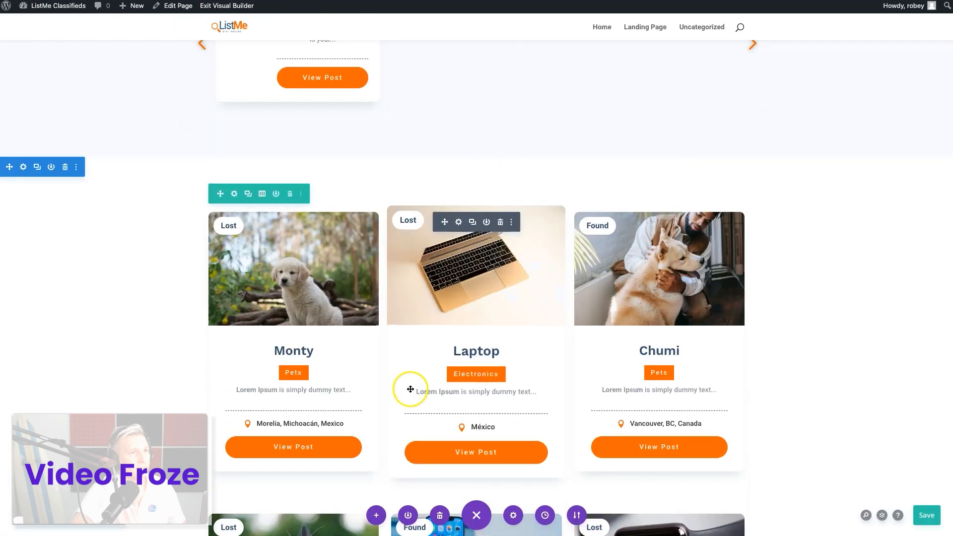
click(461, 224)
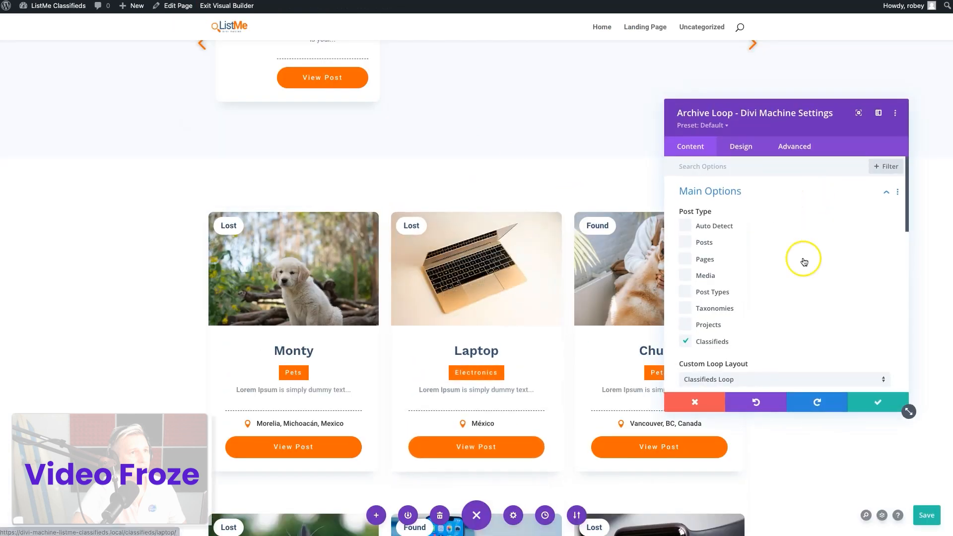
scroll(769, 321, down, 2)
scroll(769, 323, down, 3)
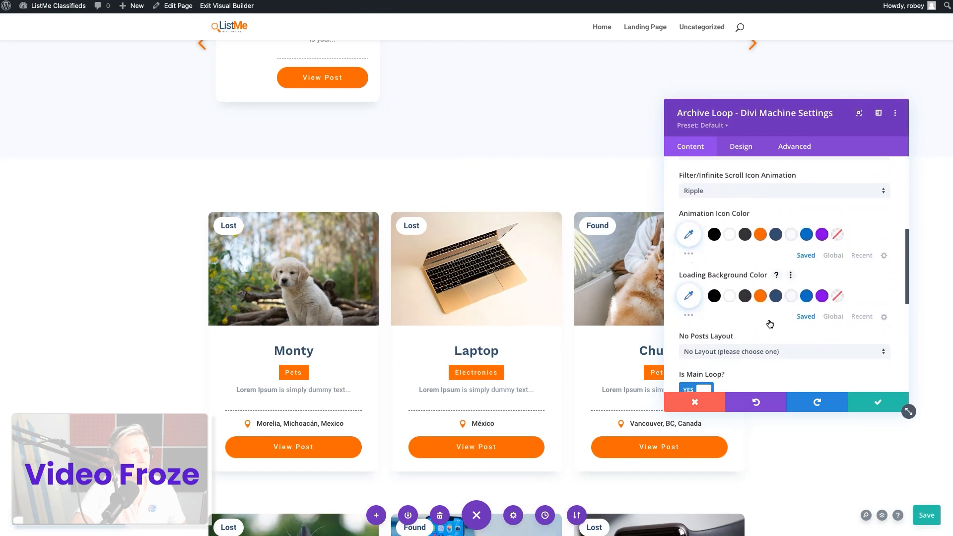
scroll(770, 323, down, 5)
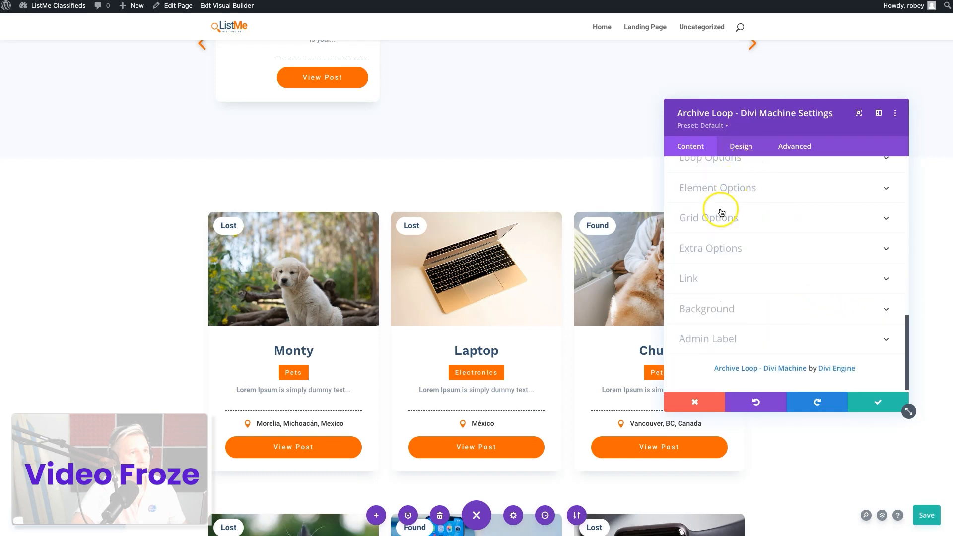
click(734, 187)
click(729, 179)
click(707, 327)
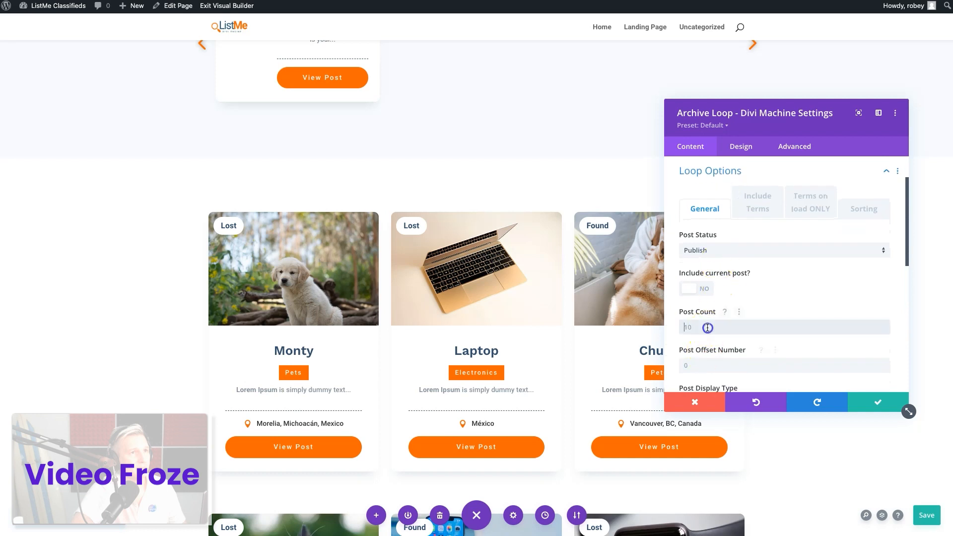
text(3)
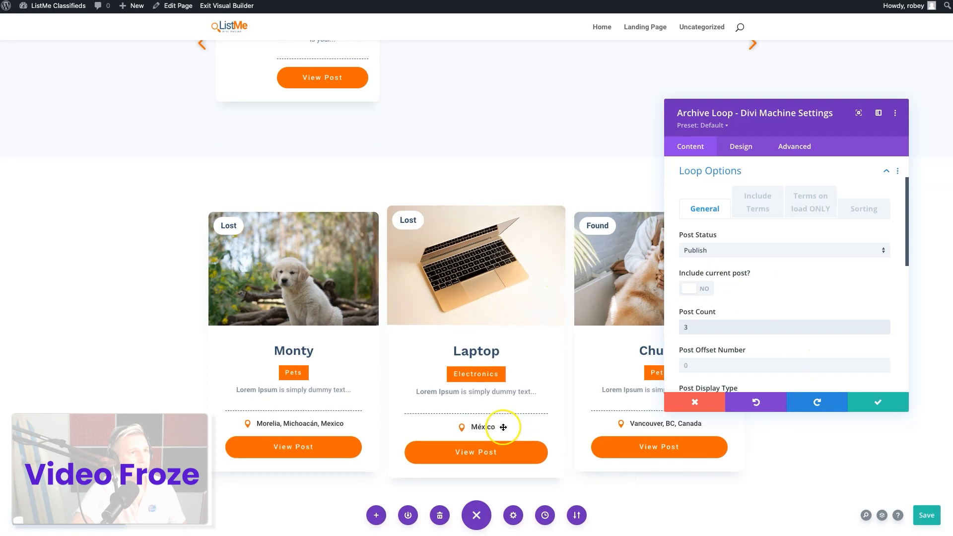
scroll(503, 427, down, 2)
scroll(503, 428, up, 2)
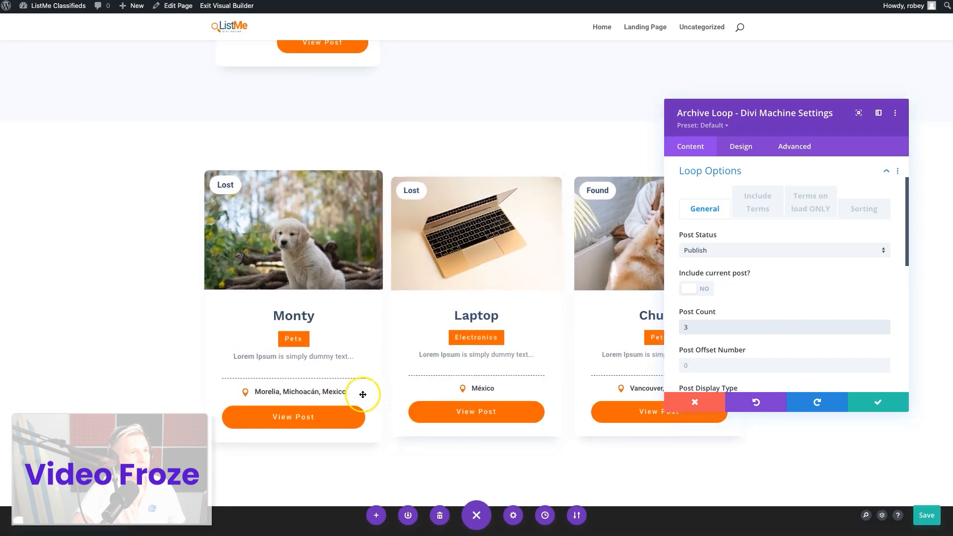
Set how the Archive Loop displays more posts to Load More
scroll(765, 366, down, 5)
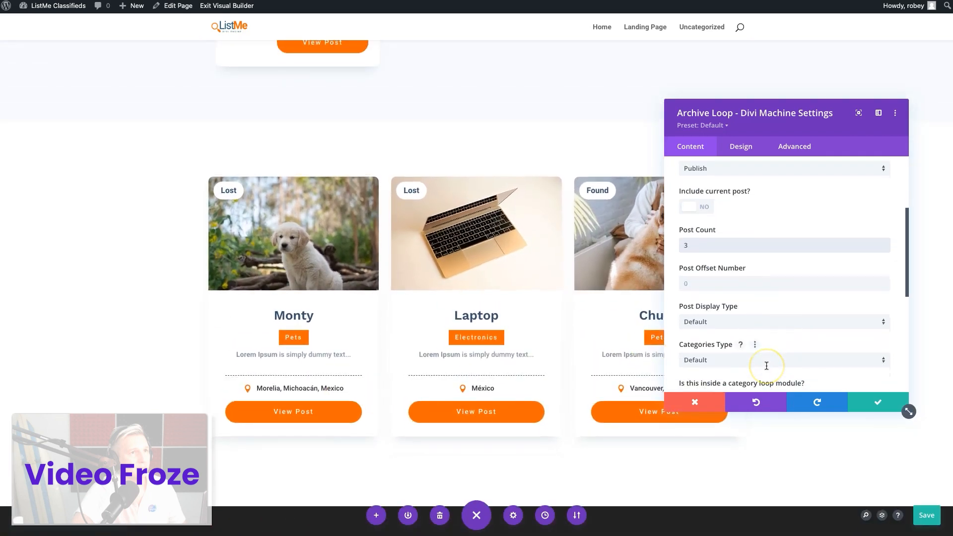
scroll(766, 366, up, 5)
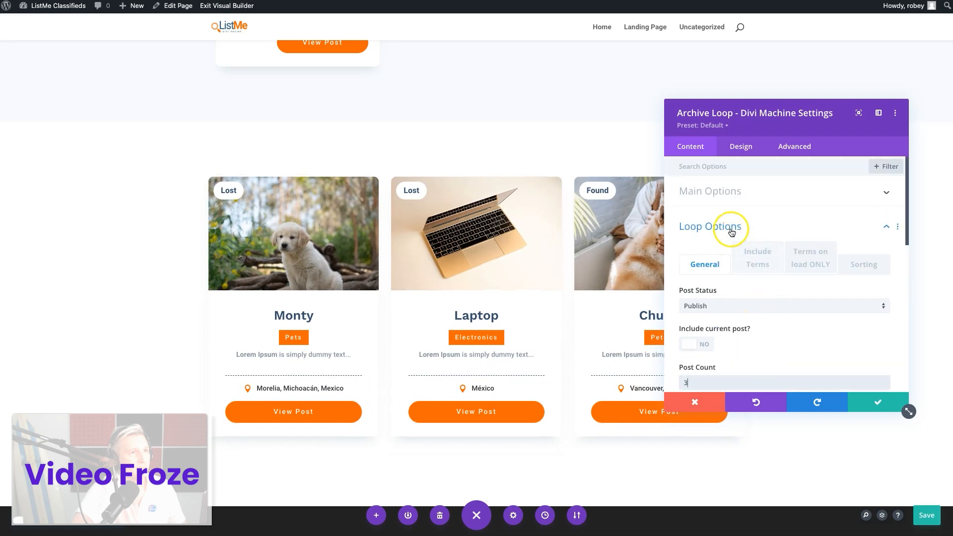
click(729, 194)
scroll(737, 323, down, 5)
scroll(762, 286, up, 2)
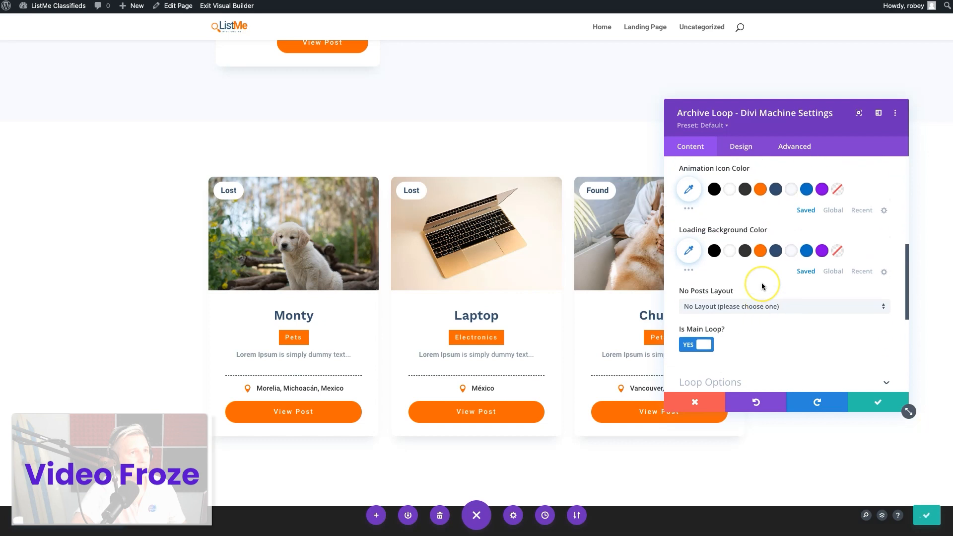
scroll(763, 287, up, 3)
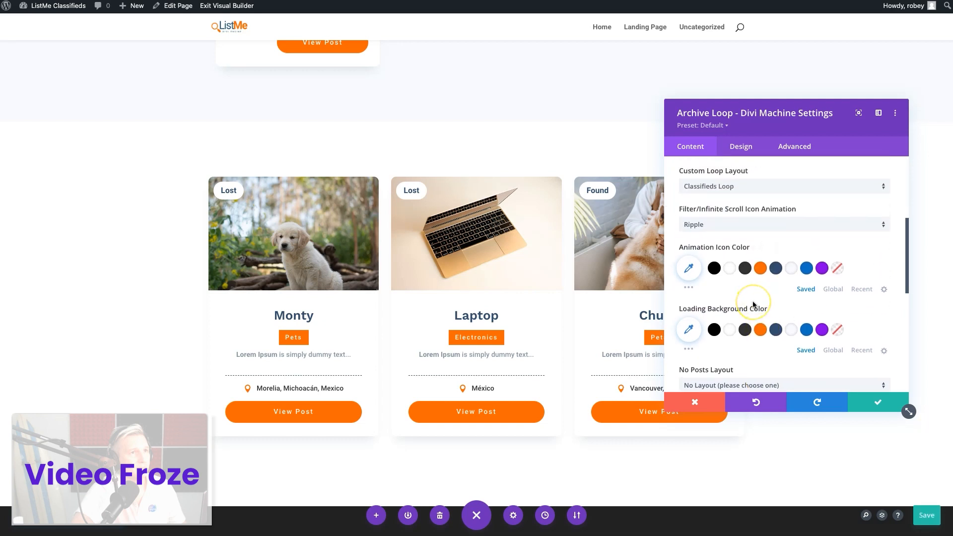
scroll(742, 288, down, 1)
scroll(730, 268, down, 5)
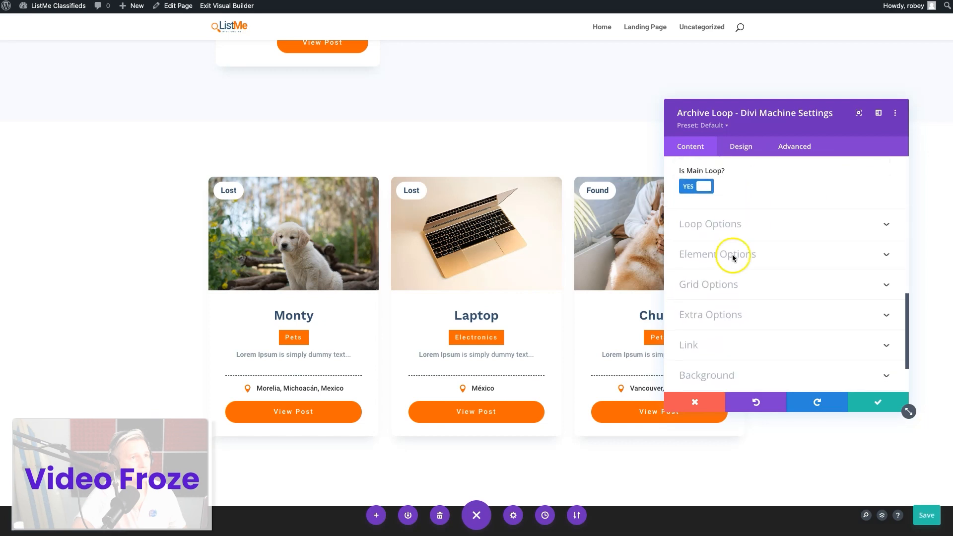
click(730, 252)
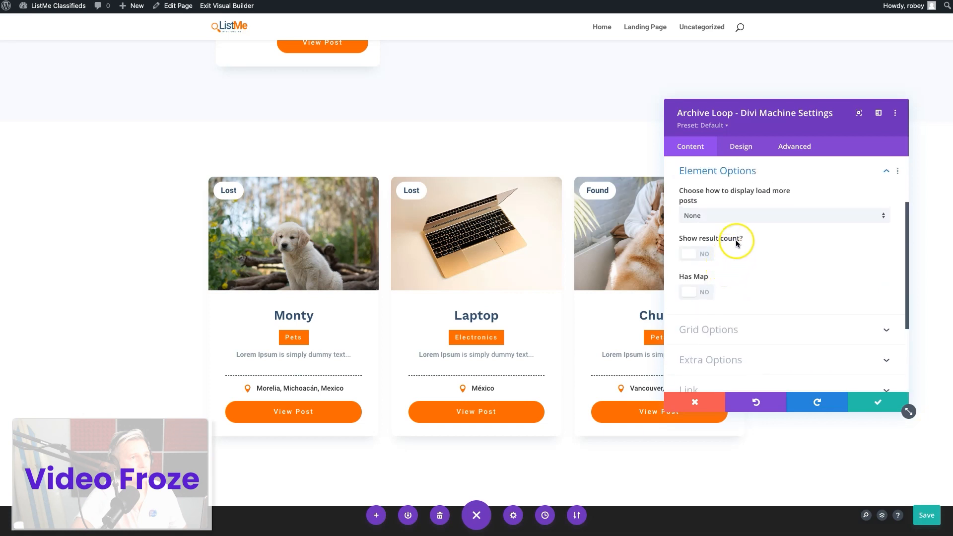
click(729, 216)
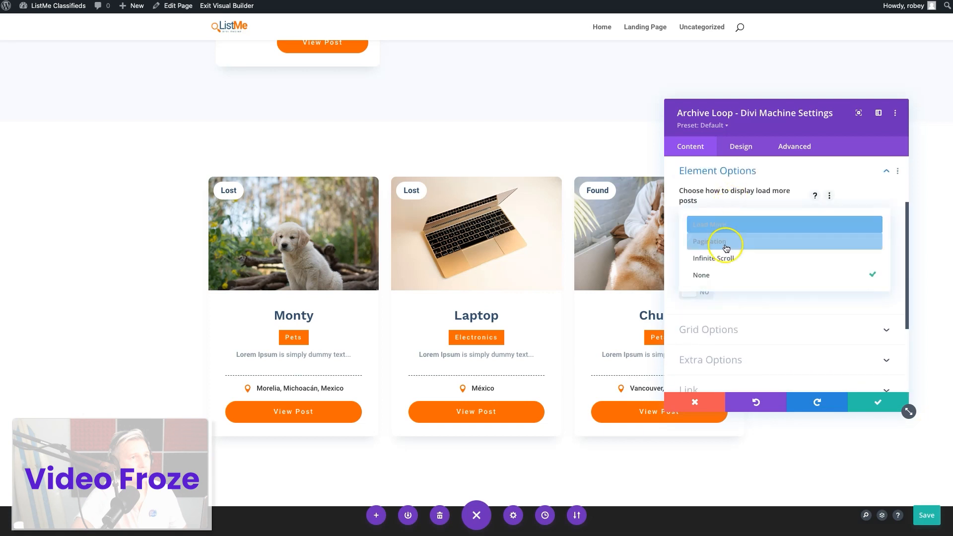
click(729, 224)
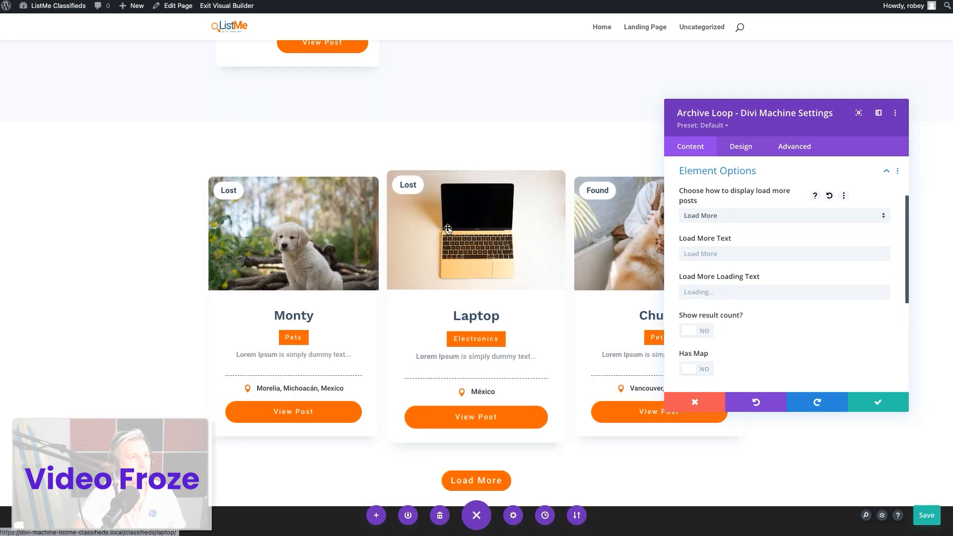
Test the Load More button beneath the Lost and Found cards in the builder preview
scroll(532, 466, down, 3)
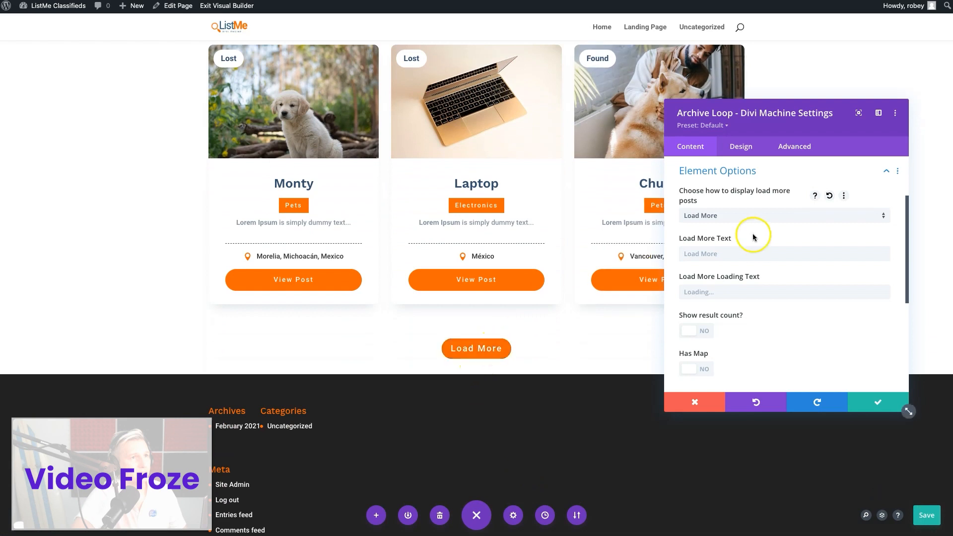
click(489, 350)
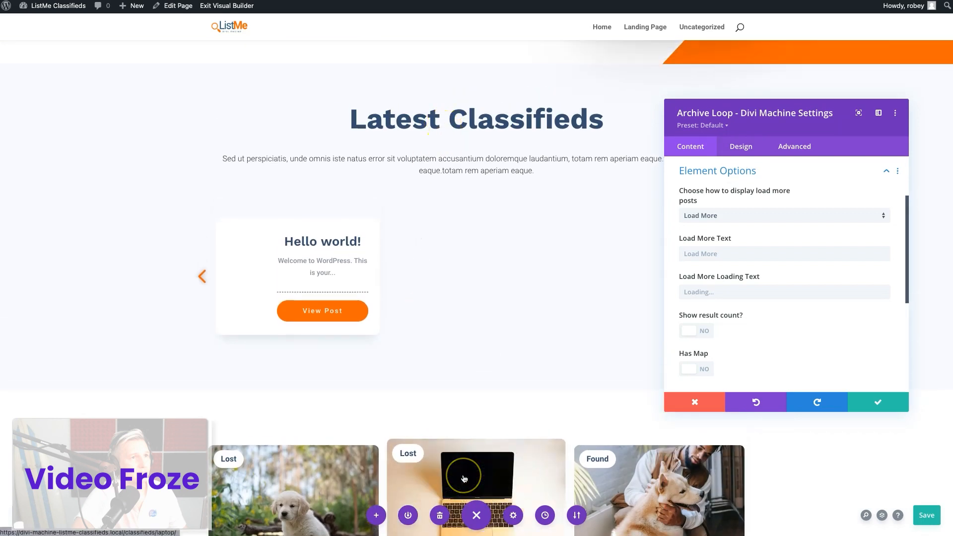
scroll(461, 466, down, 5)
scroll(463, 478, down, 2)
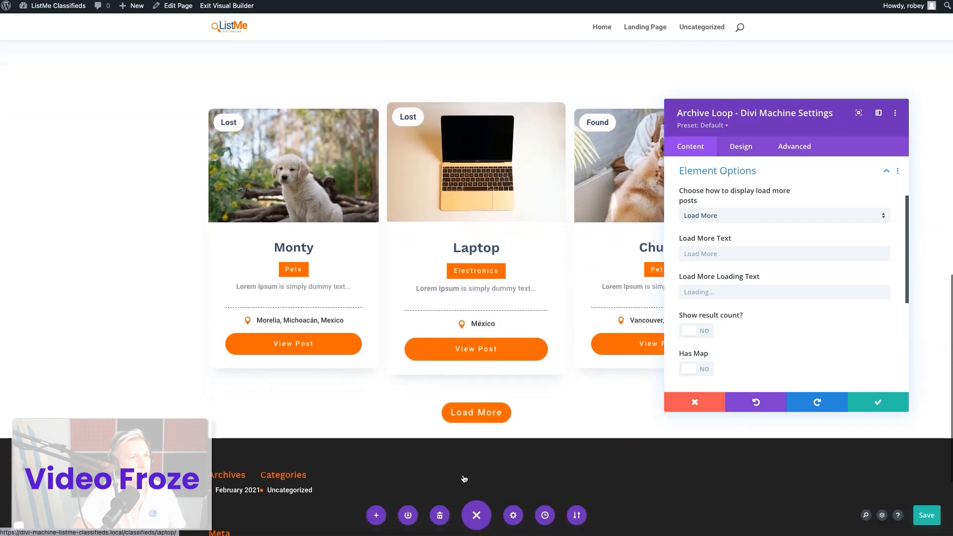
Enable custom styles for the Archive Loop's Load More button
click(747, 147)
scroll(724, 272, down, 2)
click(725, 270)
click(697, 215)
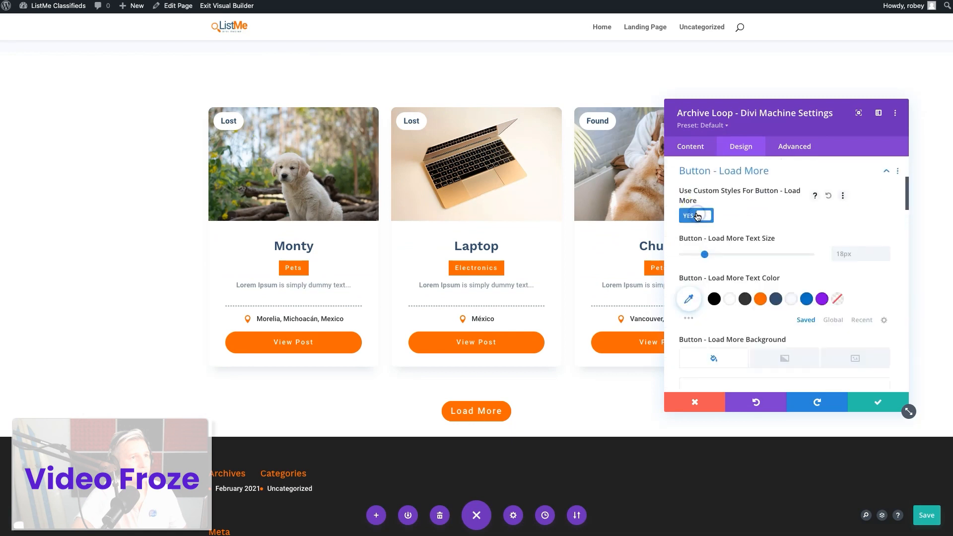
Set the Load More button's hover border radius to 50px and turn off its icon
scroll(740, 278, down, 3)
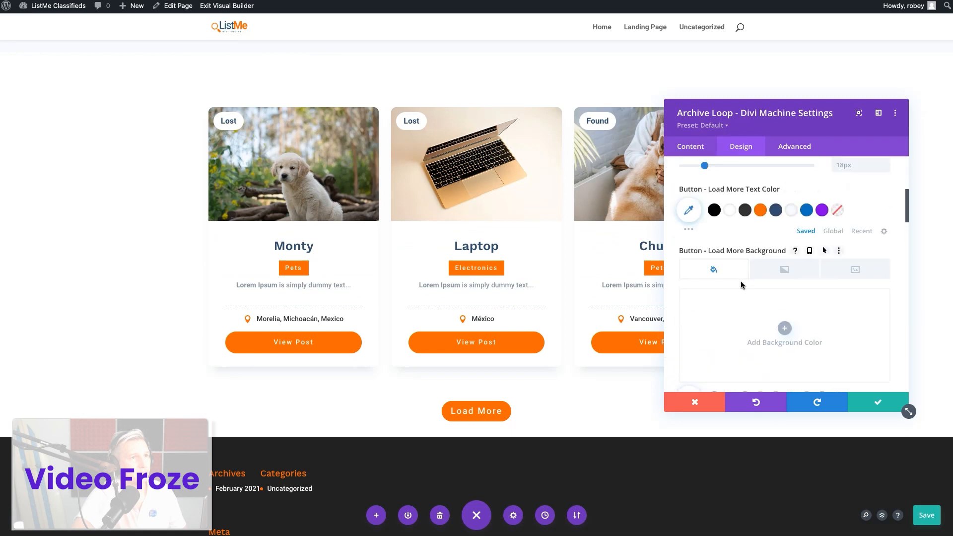
scroll(673, 305, down, 5)
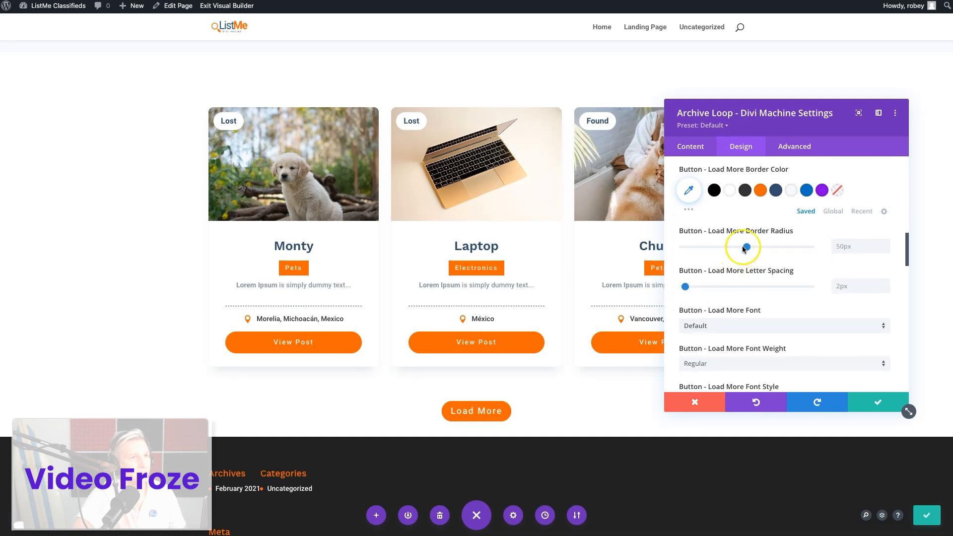
click(830, 231)
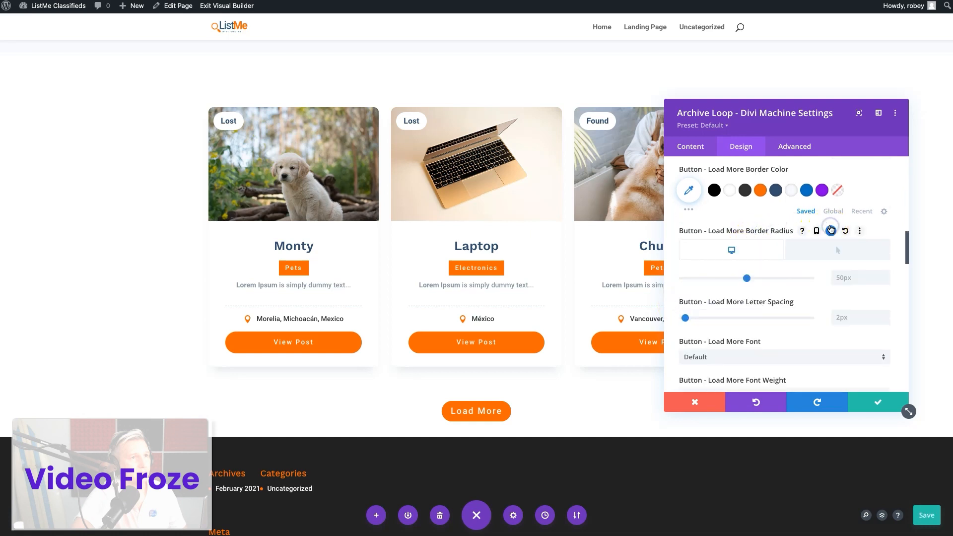
click(824, 252)
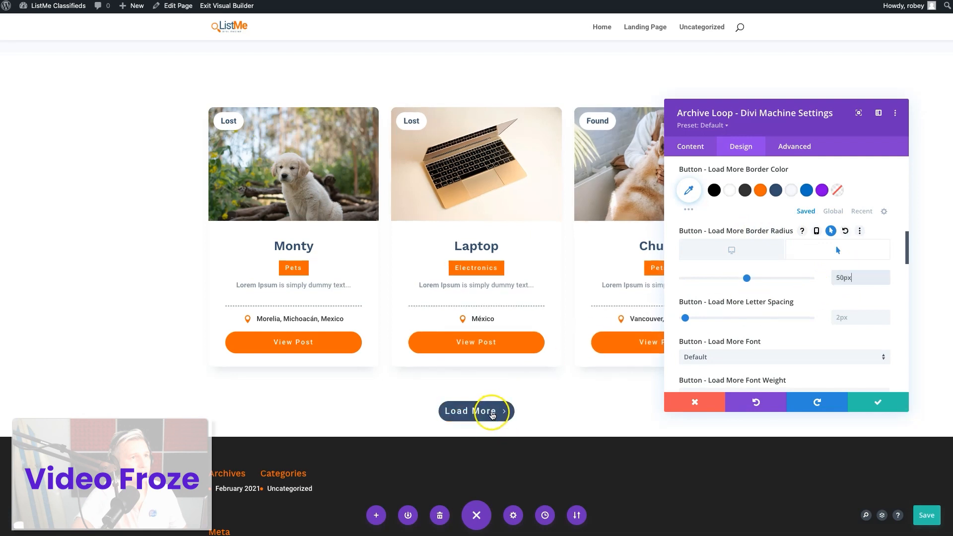
scroll(674, 356, down, 3)
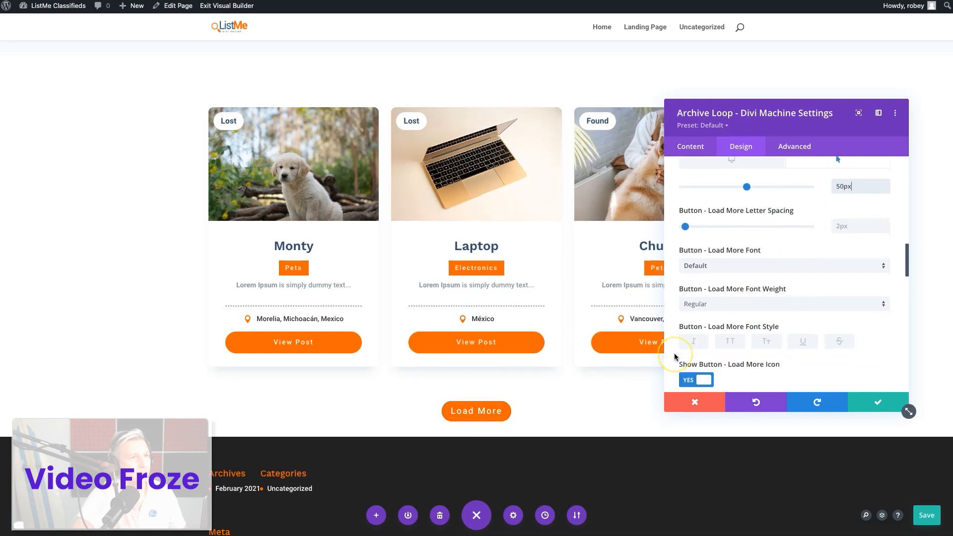
click(690, 378)
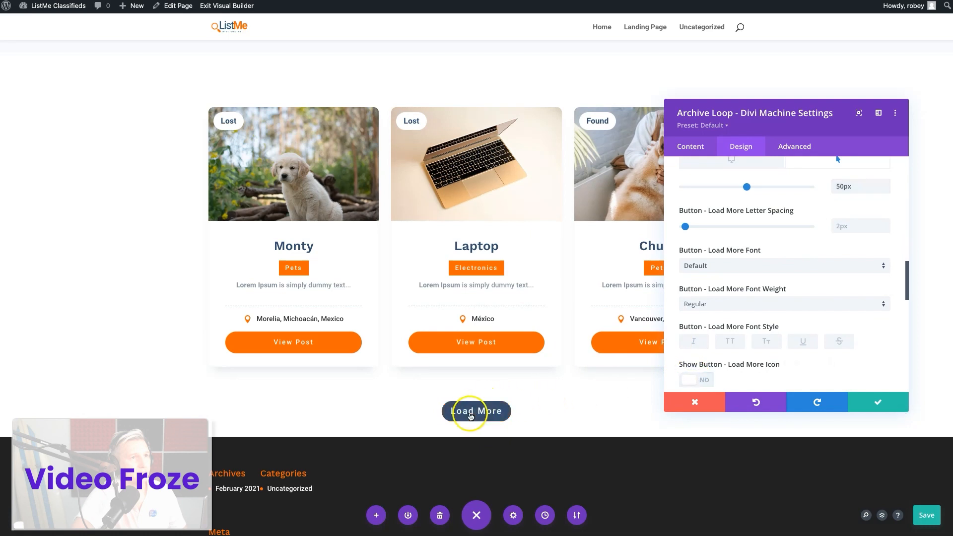
Save the Archive Loop settings, then copy the Latest Classifieds heading row into the Lost and Found section and place it above the cards
click(880, 405)
scroll(468, 295, up, 10)
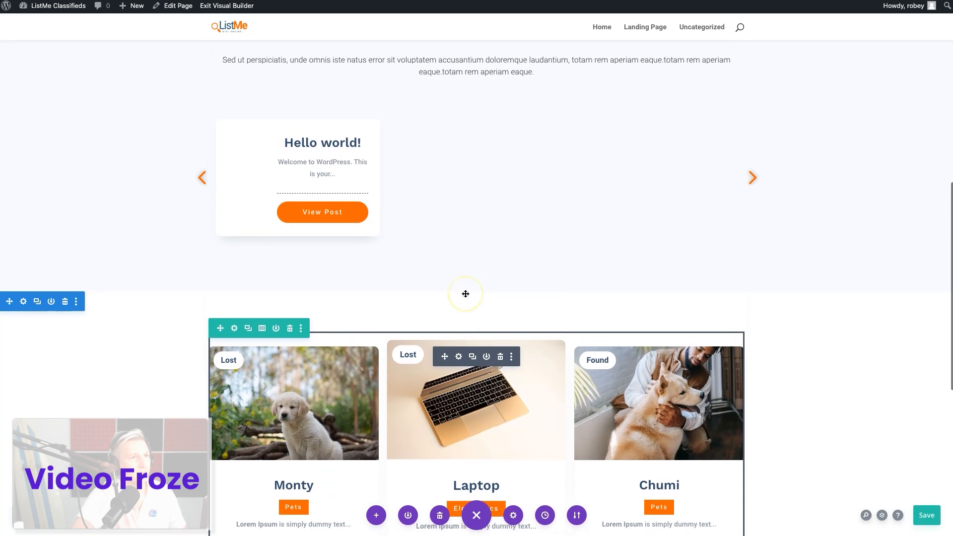
mouse_move(397, 249)
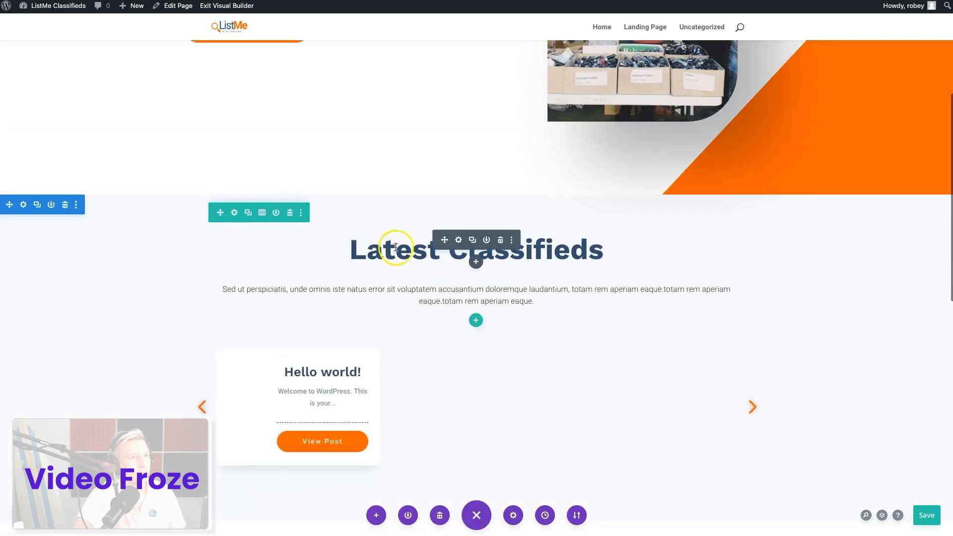
right_click(236, 215)
click(207, 332)
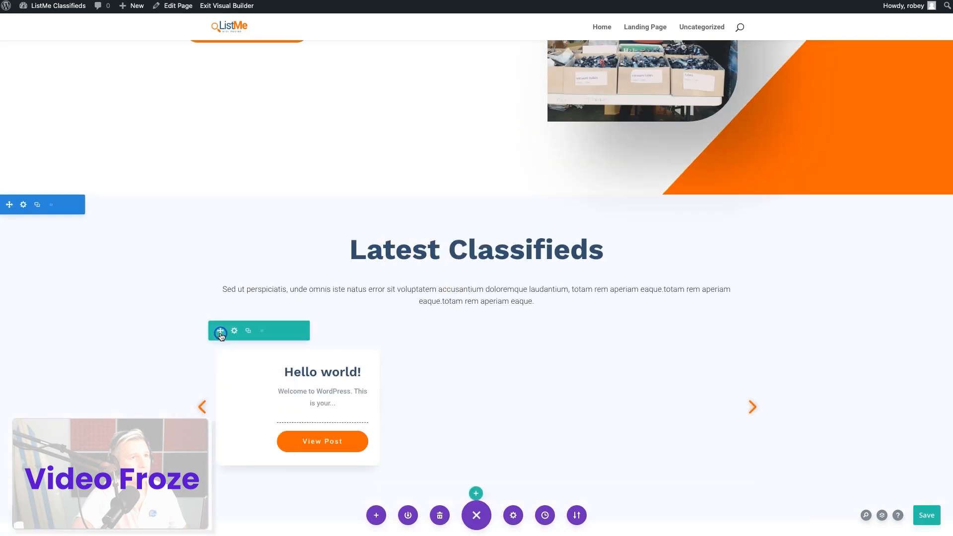
scroll(502, 489, down, 5)
scroll(502, 489, down, 2)
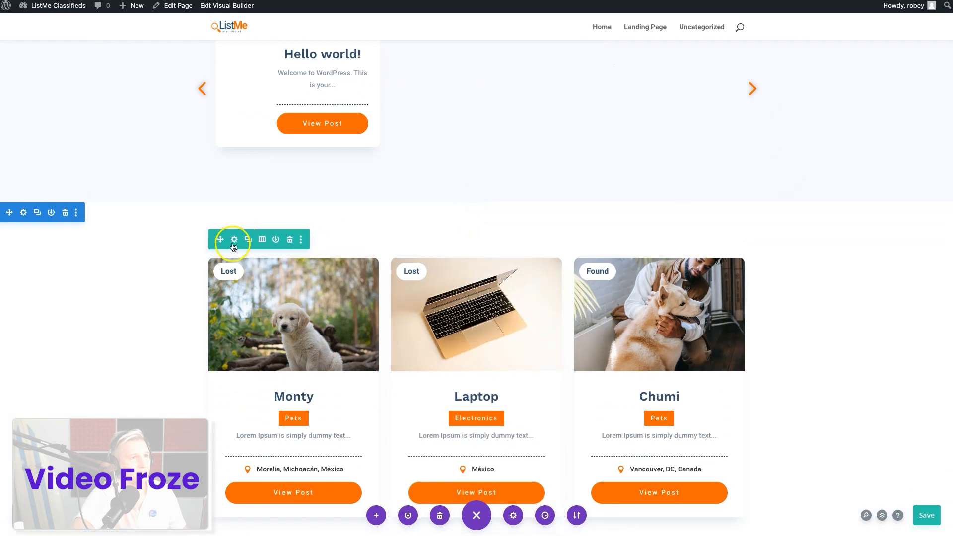
right_click(235, 241)
click(229, 397)
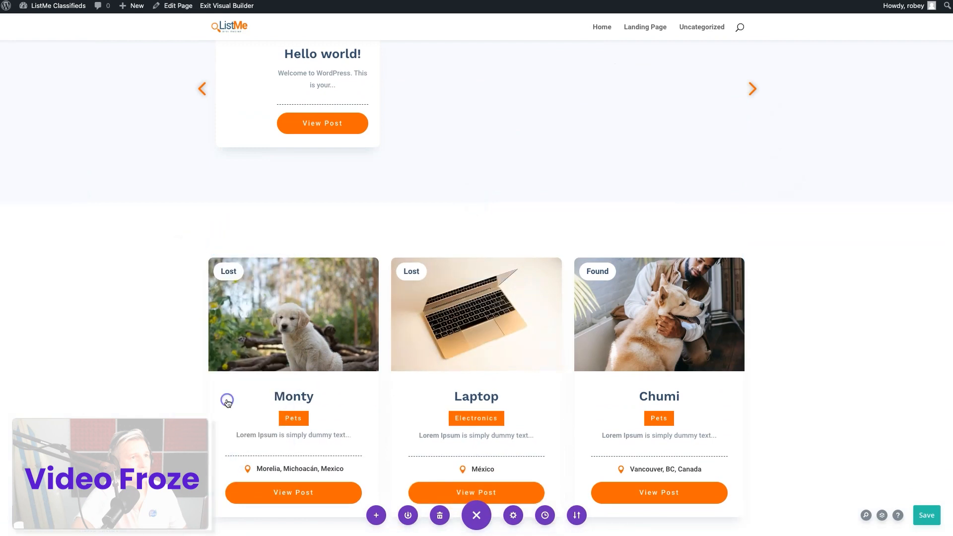
scroll(349, 392, down, 5)
drag(222, 291, 243, 38)
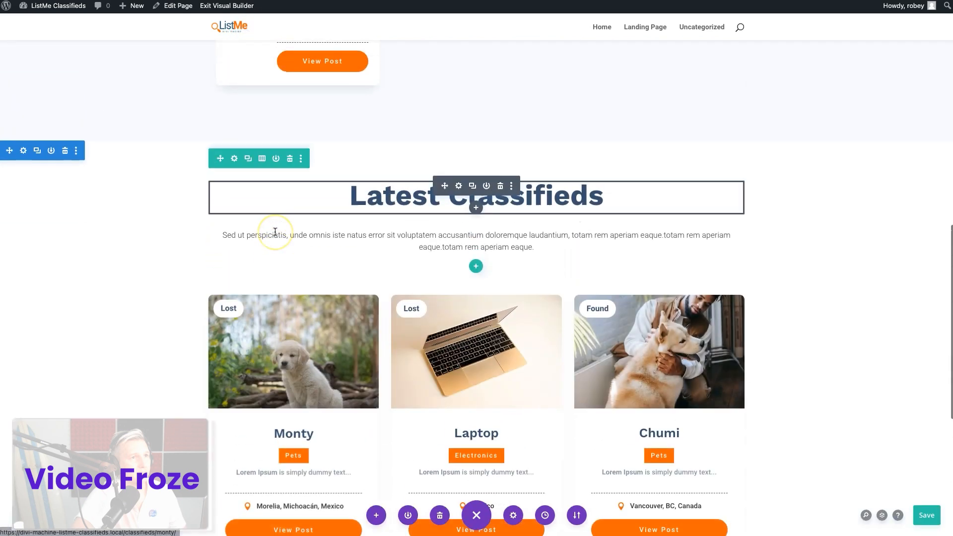
Change the copied heading above the Lost and Found cards to "Lost & Found" and save the text module
click(460, 191)
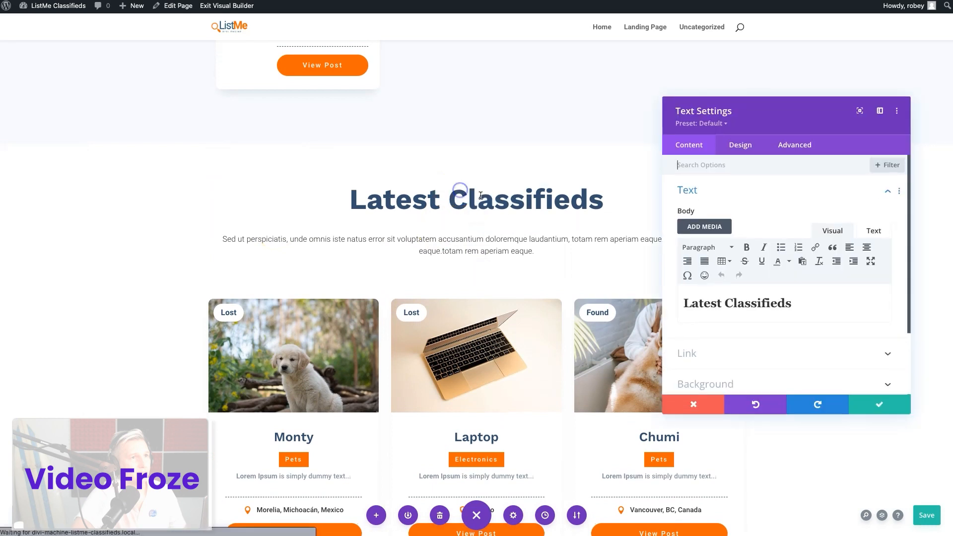
double_click(704, 304)
triple_click(705, 304)
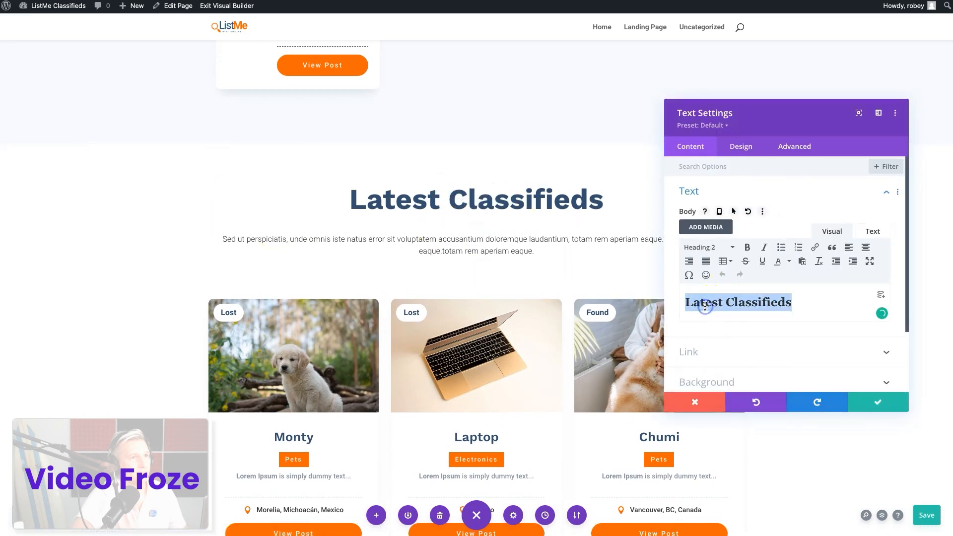
text(Lost & Found)
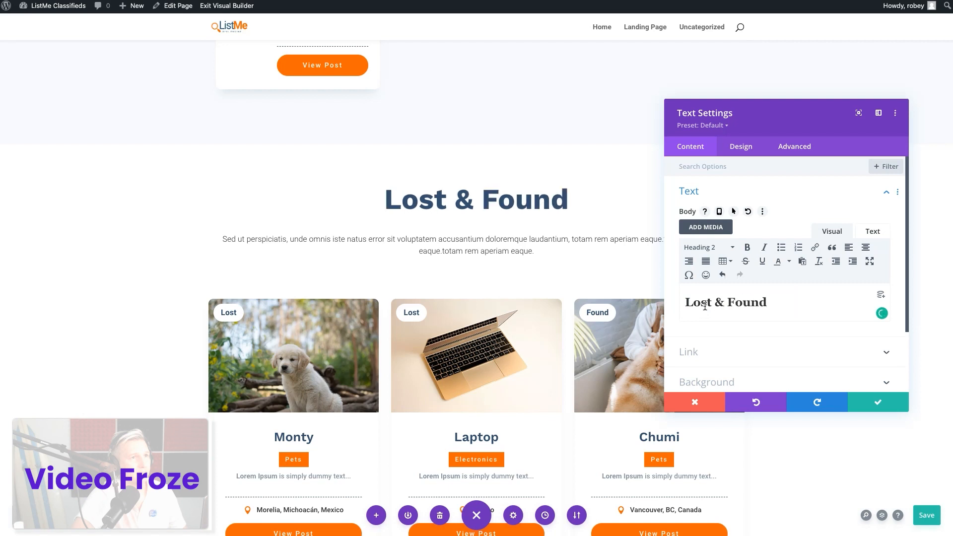
click(876, 401)
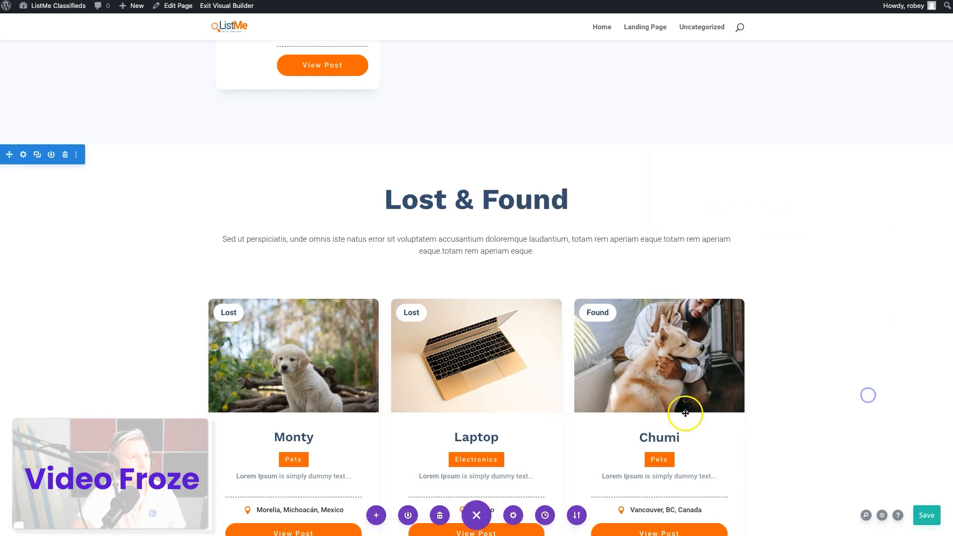
Switch to the finished ListMe demo page and examine its number counters, For Sale grid and Why List Me section
scroll(645, 398, down, 5)
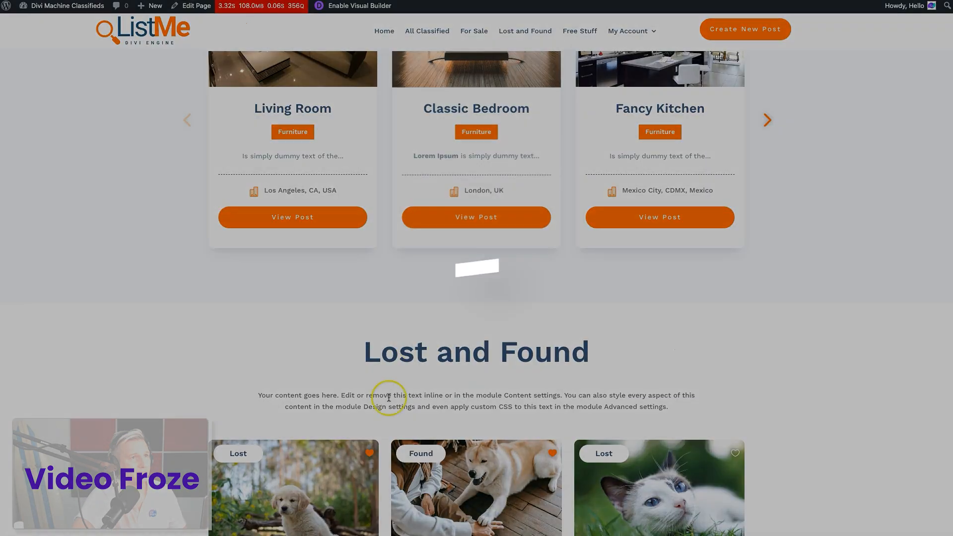
scroll(382, 417, down, 15)
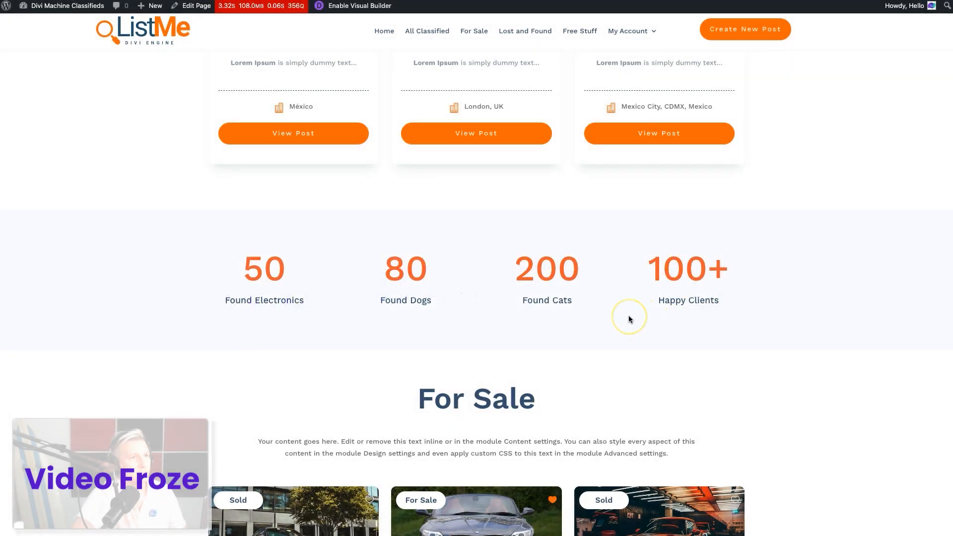
scroll(629, 319, down, 2)
scroll(629, 319, down, 2)
scroll(628, 318, up, 1)
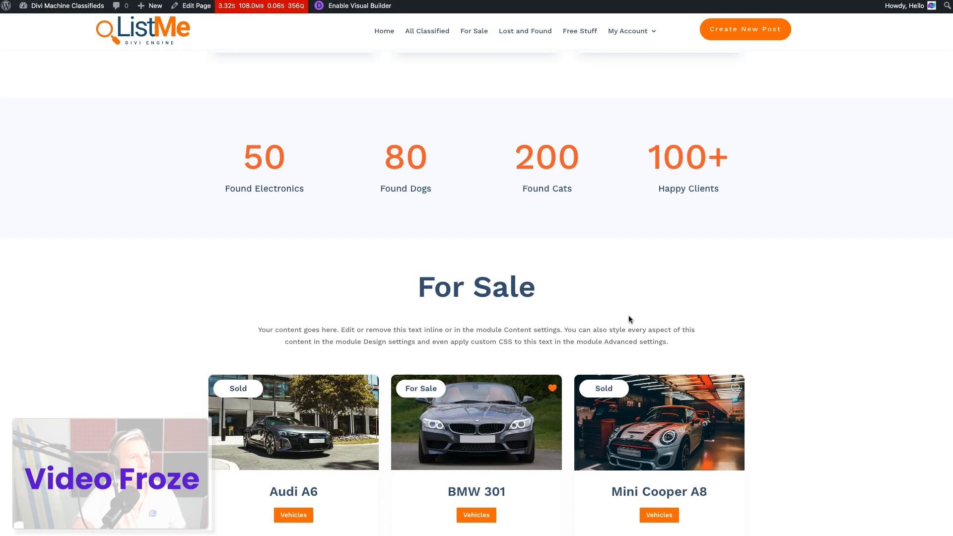
scroll(628, 315, down, 10)
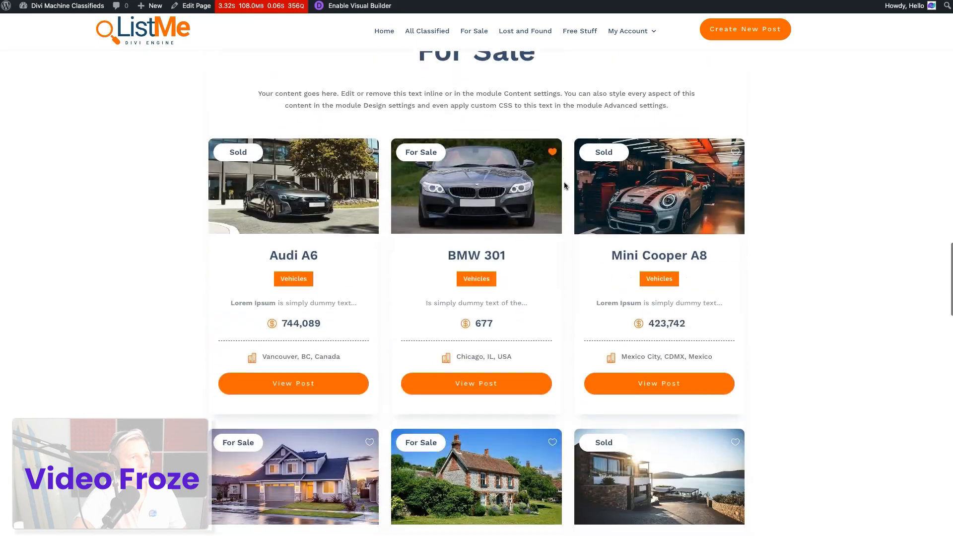
scroll(564, 184, up, 8)
scroll(564, 185, down, 3)
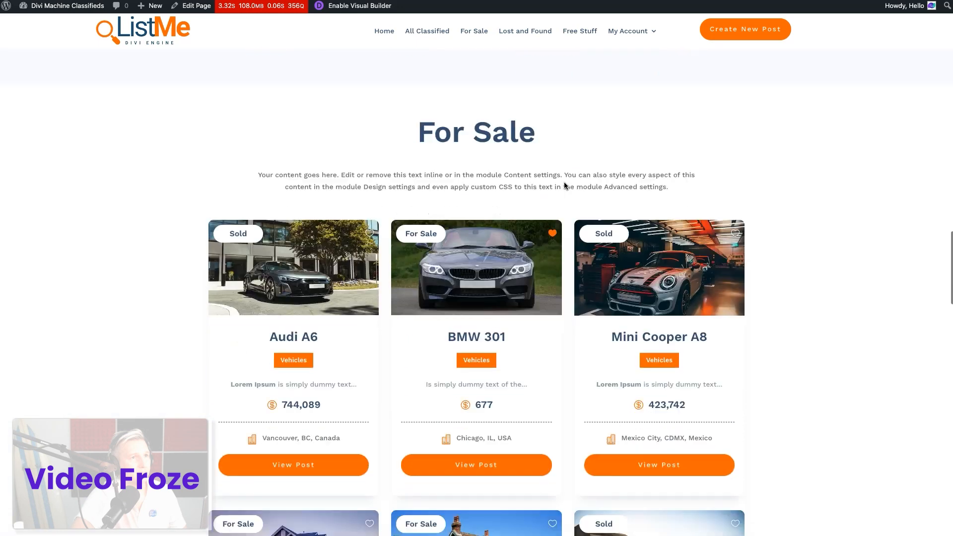
scroll(347, 184, up, 4)
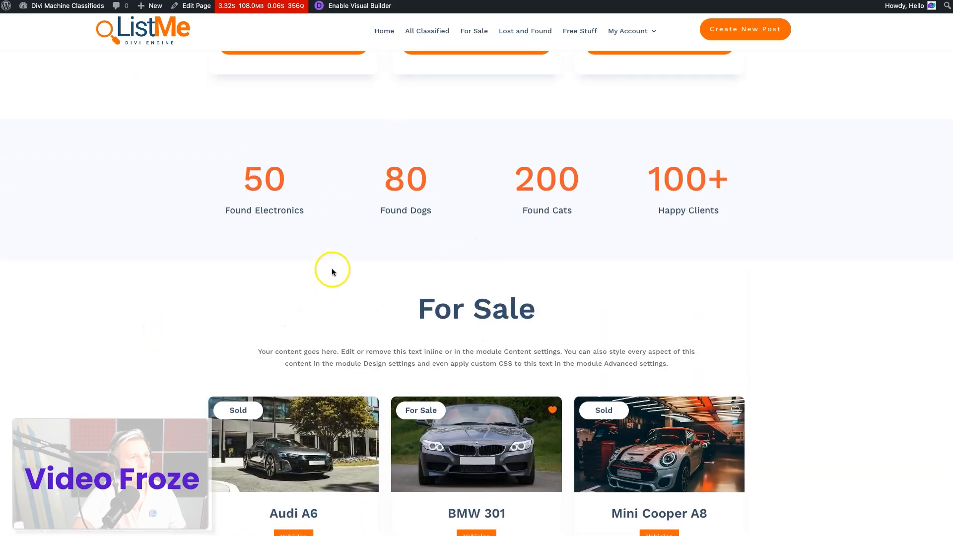
scroll(361, 351, down, 6)
scroll(360, 351, down, 20)
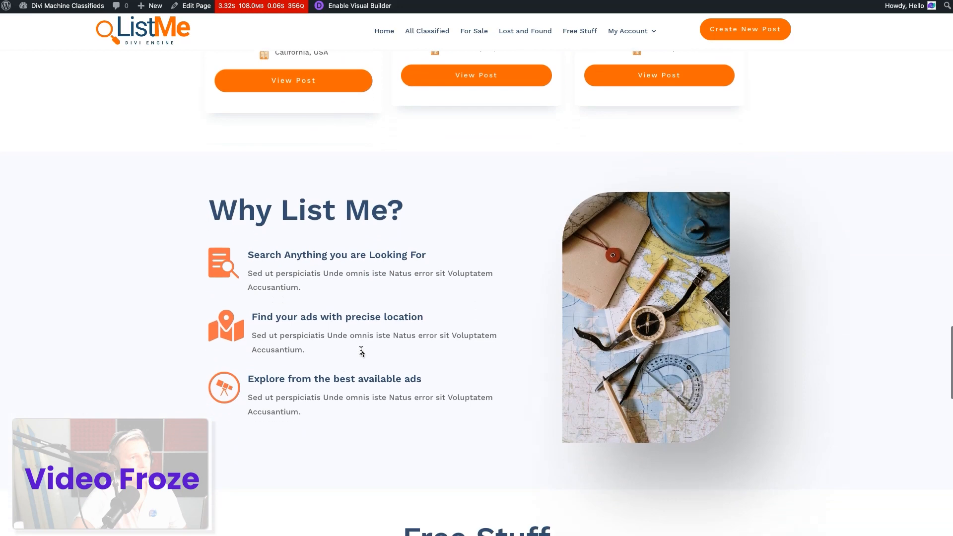
scroll(360, 350, down, 5)
scroll(361, 350, up, 20)
scroll(361, 350, up, 15)
scroll(409, 374, down, 13)
scroll(437, 251, down, 3)
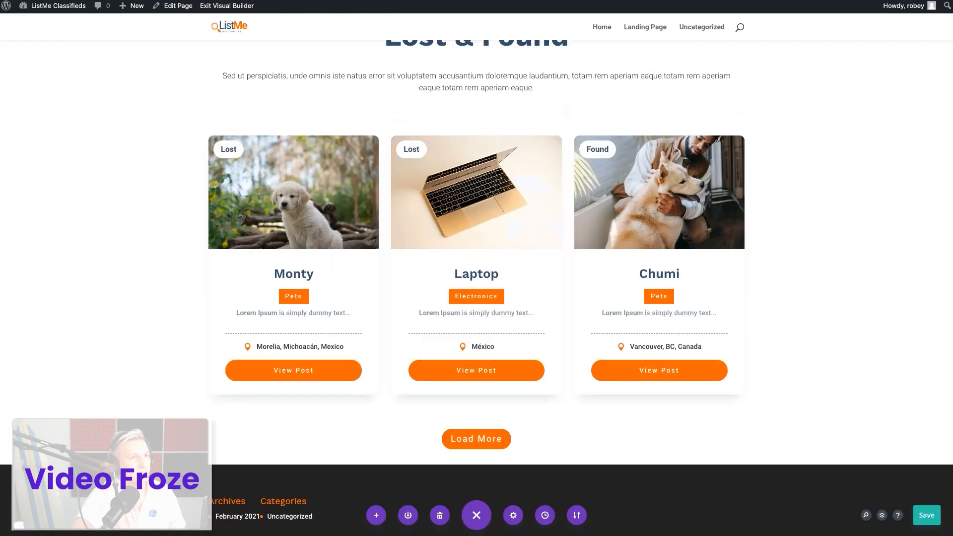
Return to the landing page builder and add a new section with a four-column row below the Load More button
scroll(512, 400, down, 3)
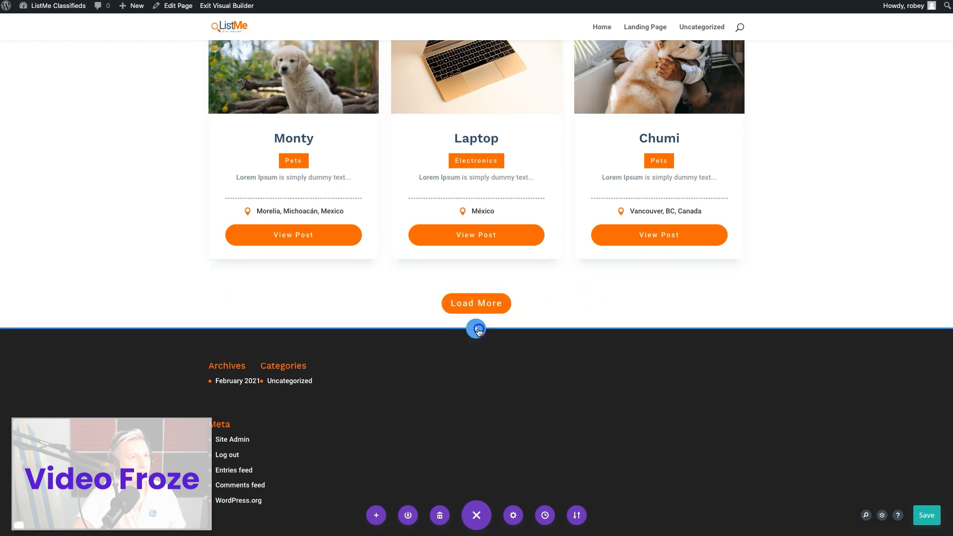
click(477, 329)
click(417, 296)
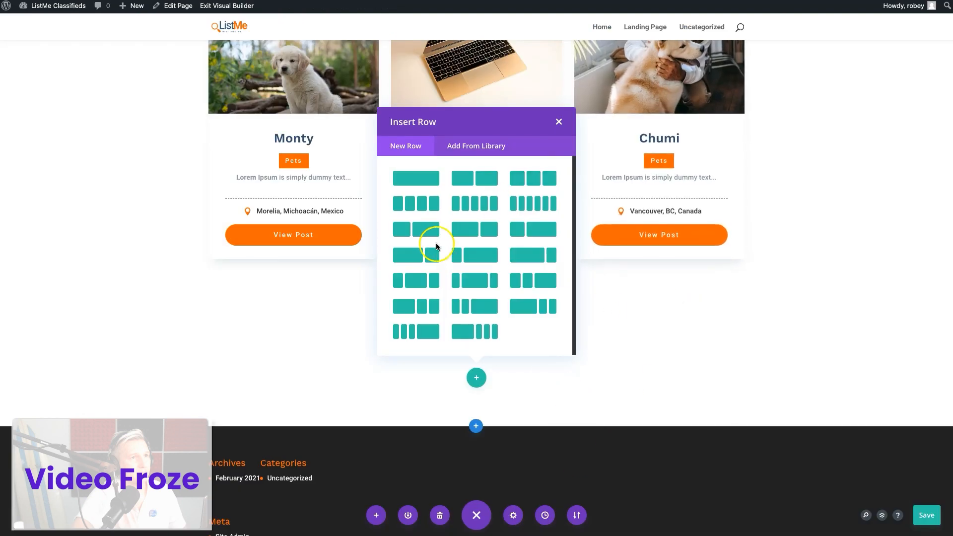
click(415, 203)
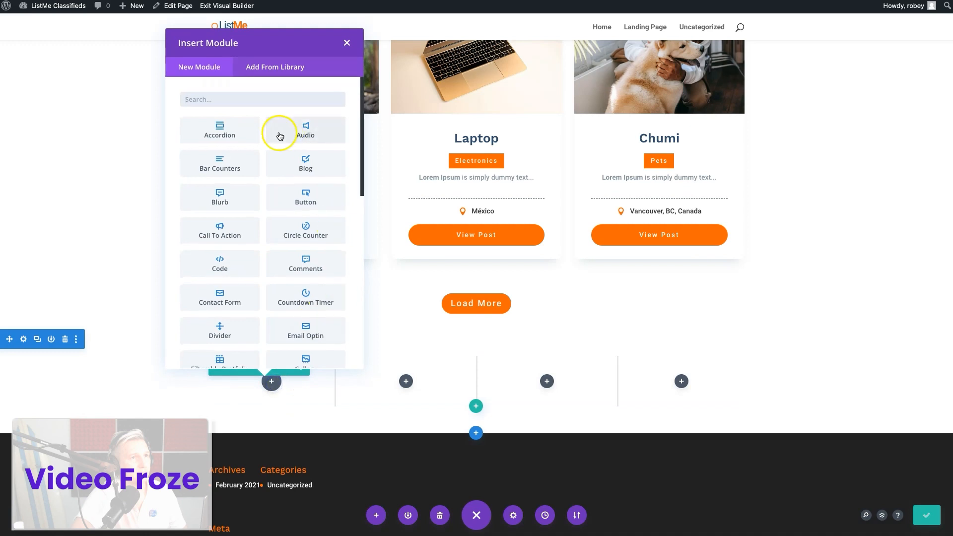
Insert a Number Counter module in the row's first column and title it "Found Electronics"
text(coun)
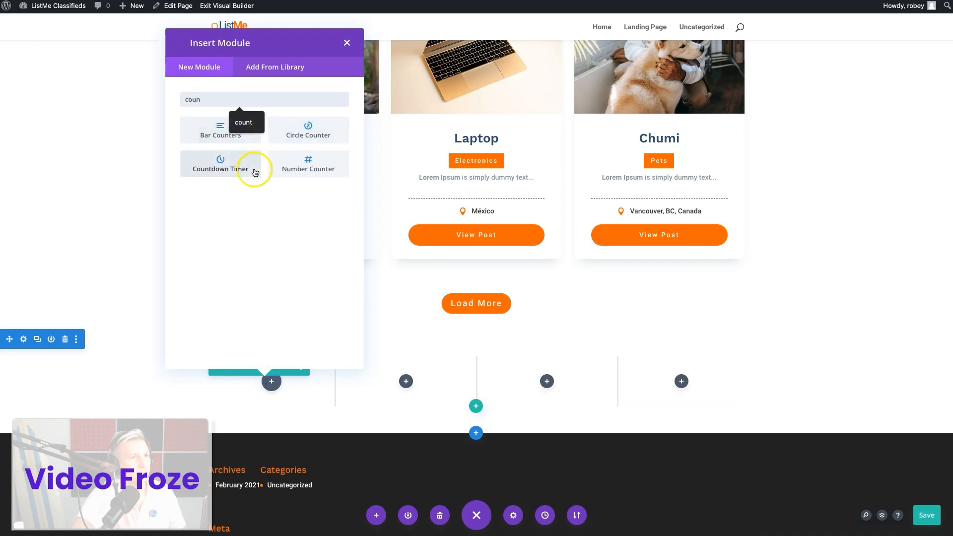
click(327, 159)
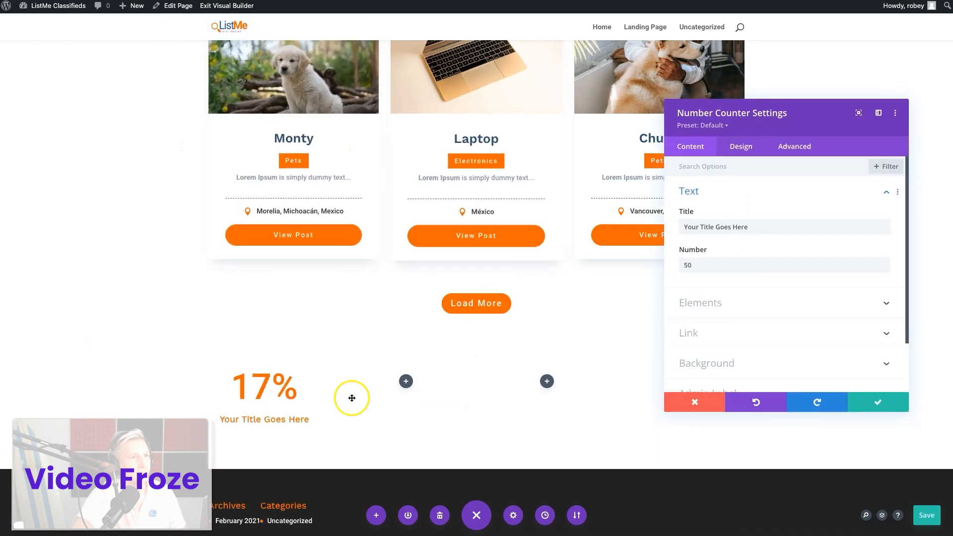
double_click(733, 230)
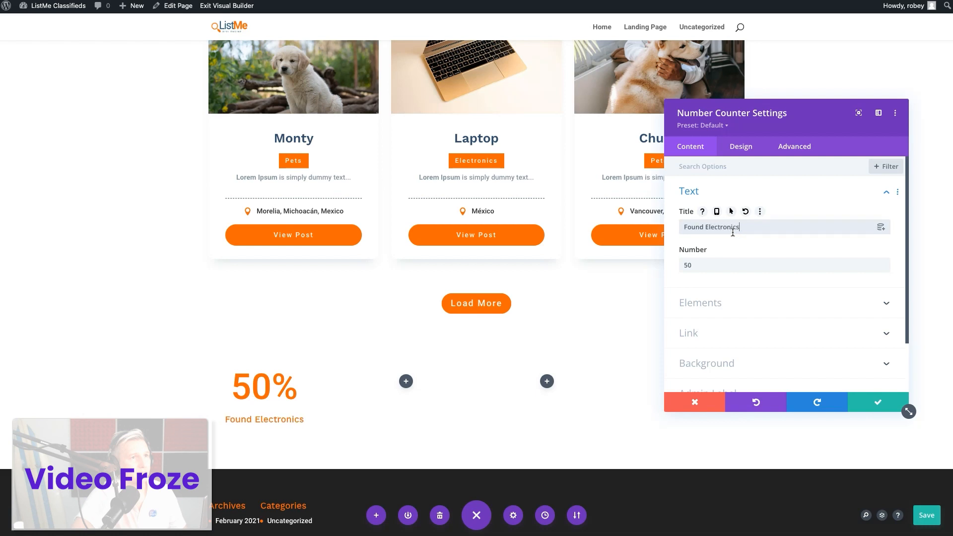
click(713, 265)
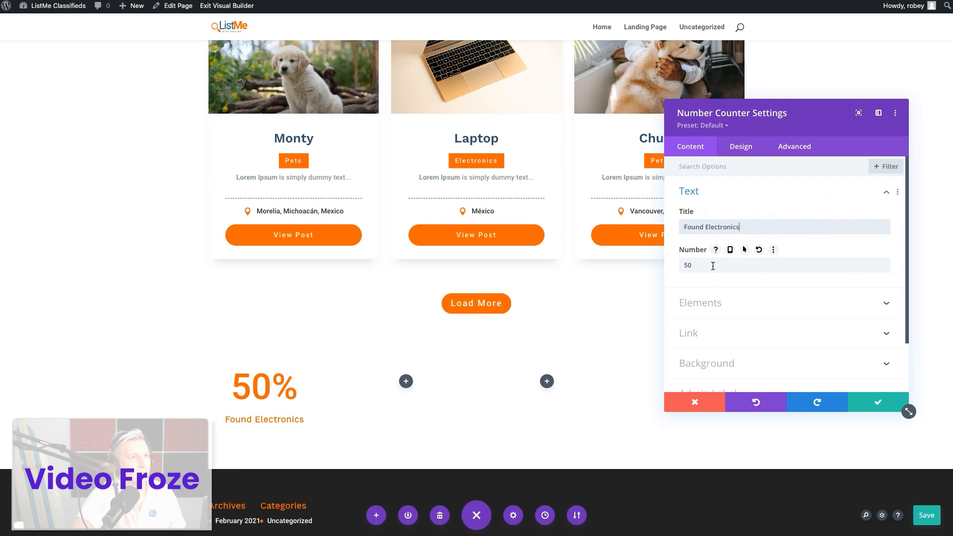
click(732, 266)
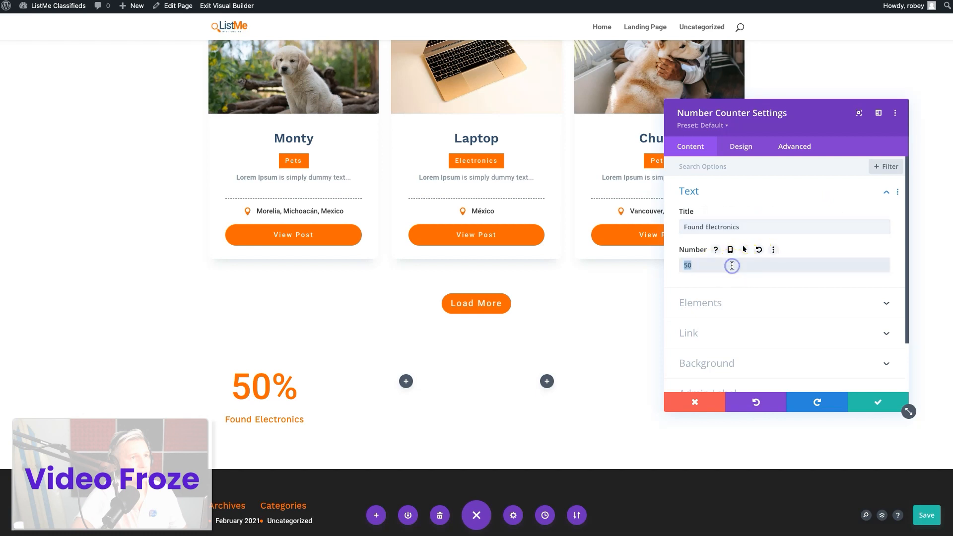
Turn off the percent sign of the Found Electronics number counter
click(714, 305)
click(759, 164)
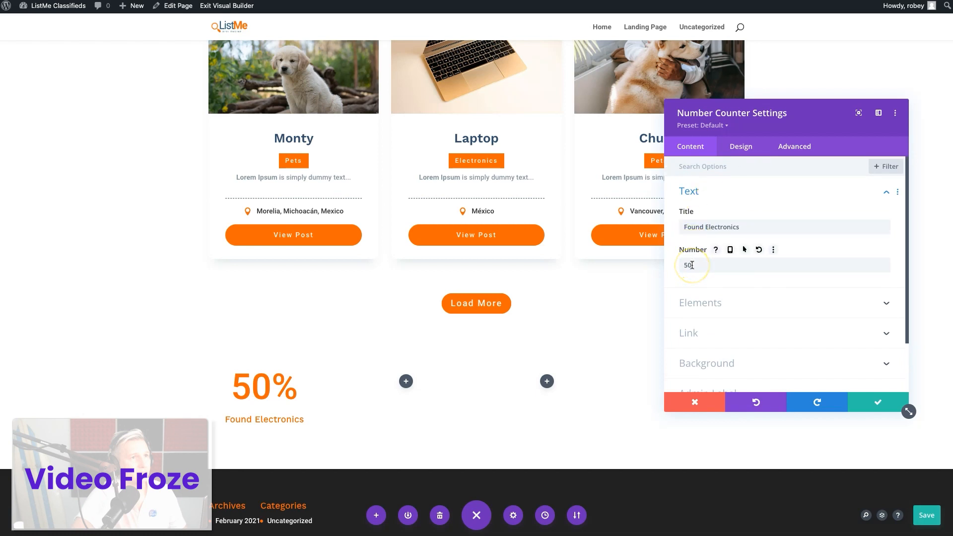
click(698, 300)
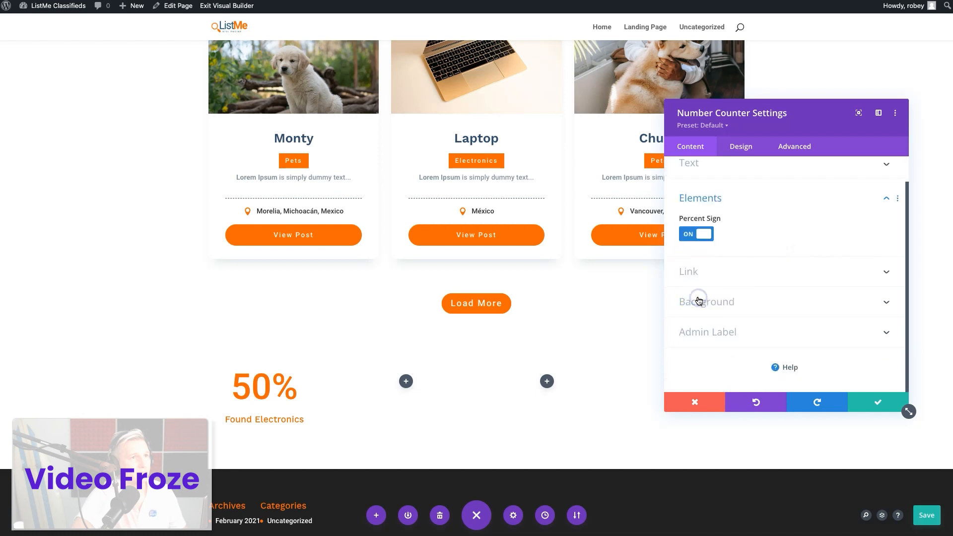
click(707, 239)
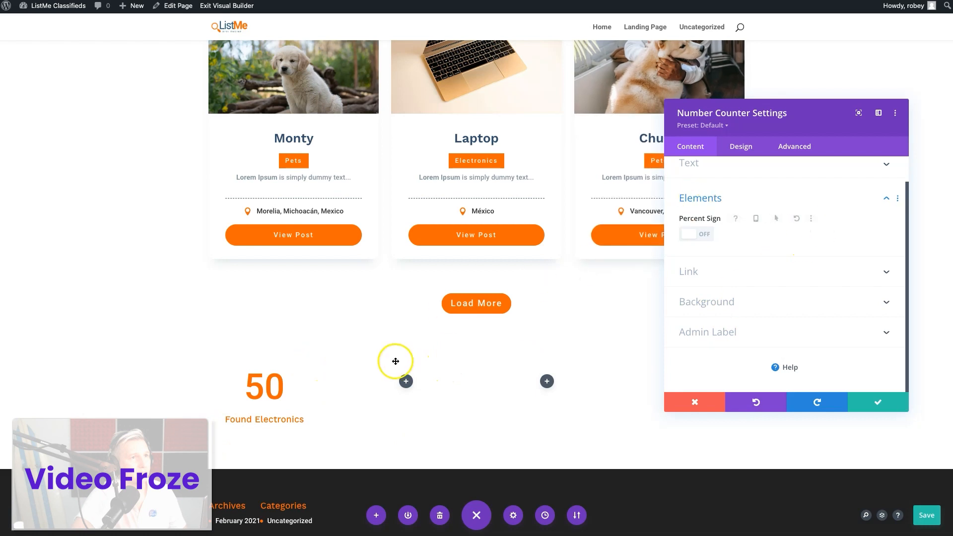
Set the Found Electronics counter's title text color to #334e6f and its title font weight to Light
click(746, 153)
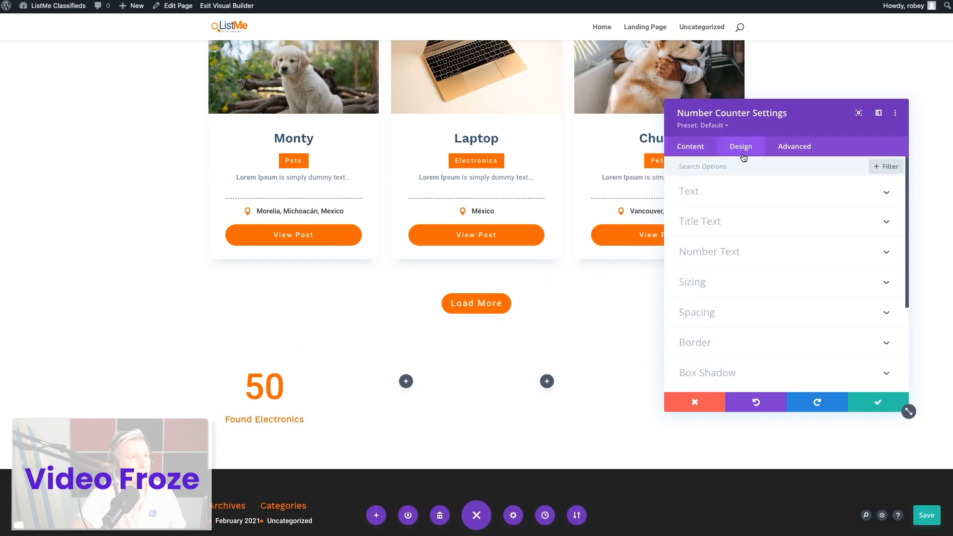
click(729, 227)
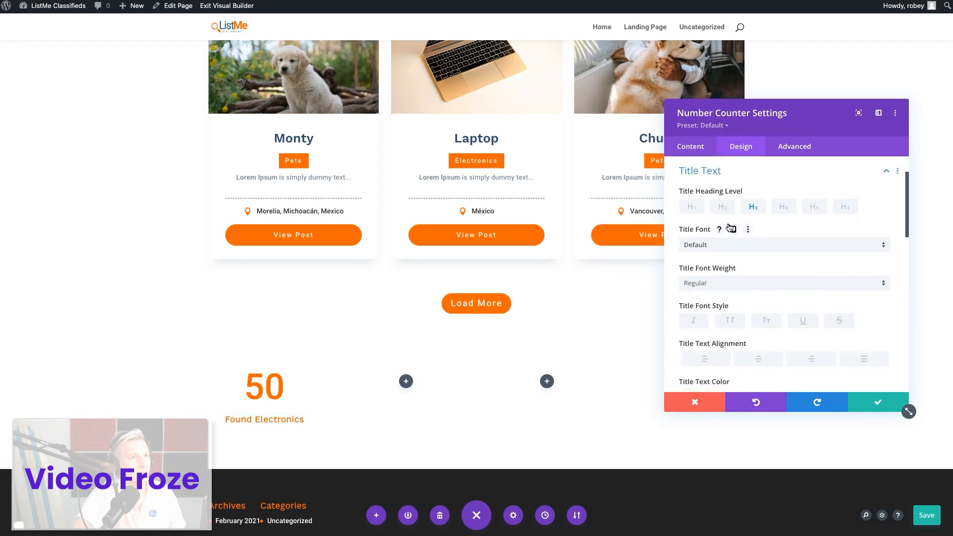
scroll(729, 227, down, 1)
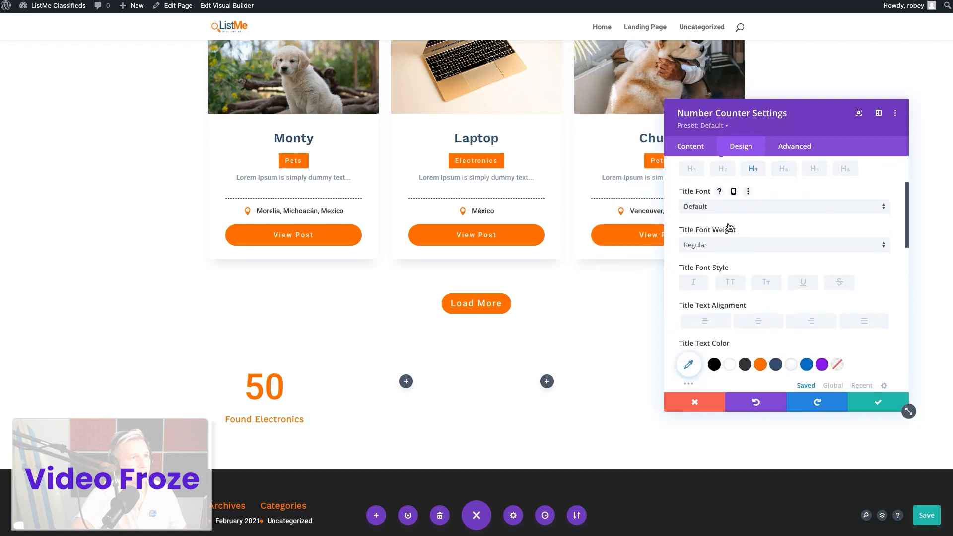
click(776, 364)
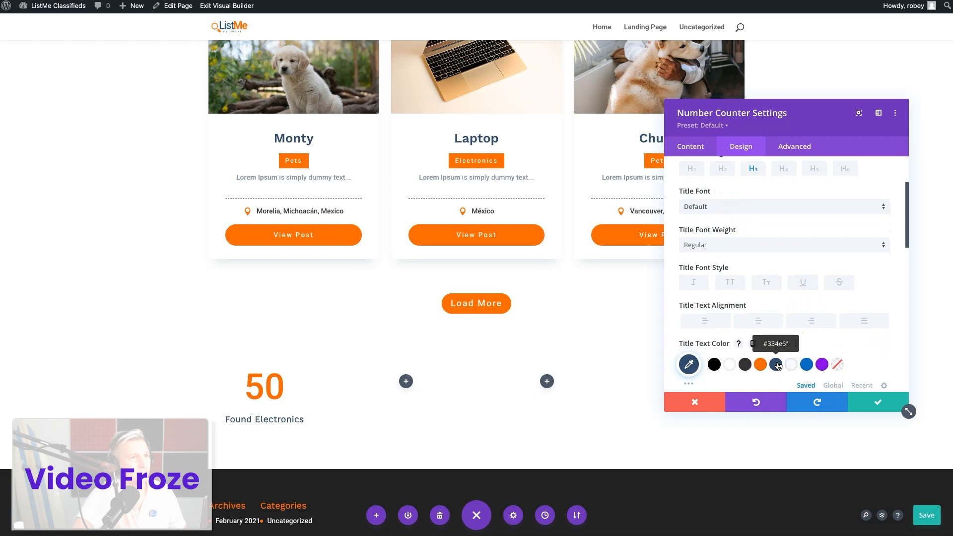
click(732, 245)
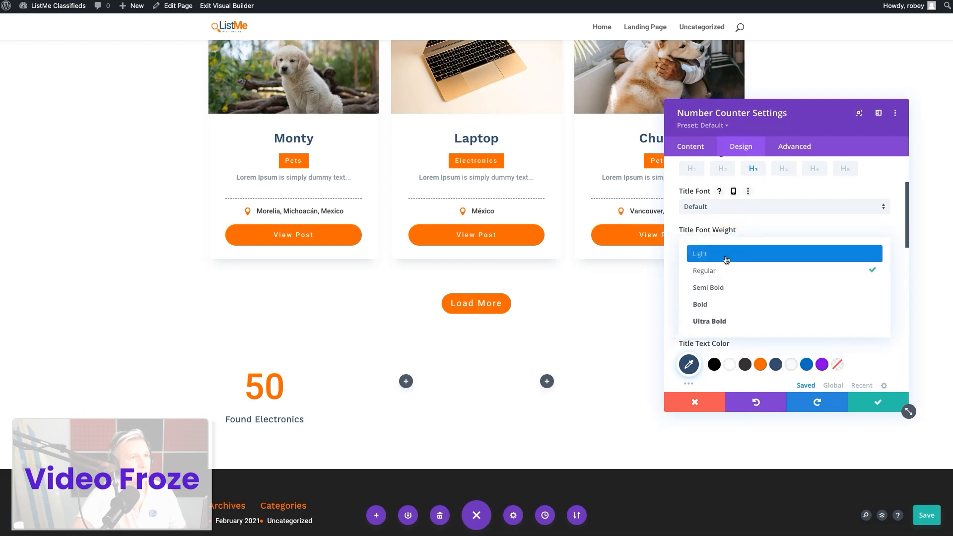
click(726, 256)
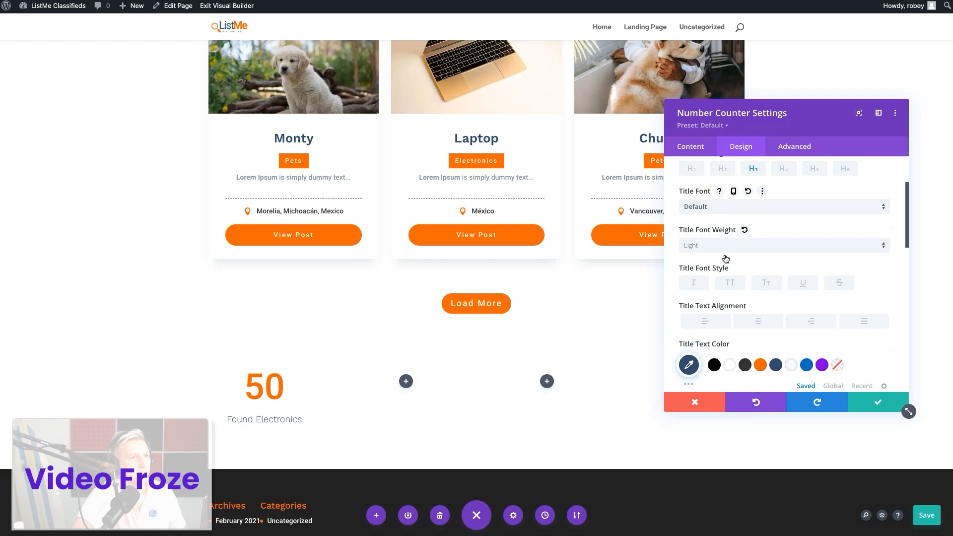
Set the Found Electronics counter's title font weight to Regular and its title text color to the dark grey swatch, and save the module
click(725, 251)
click(722, 270)
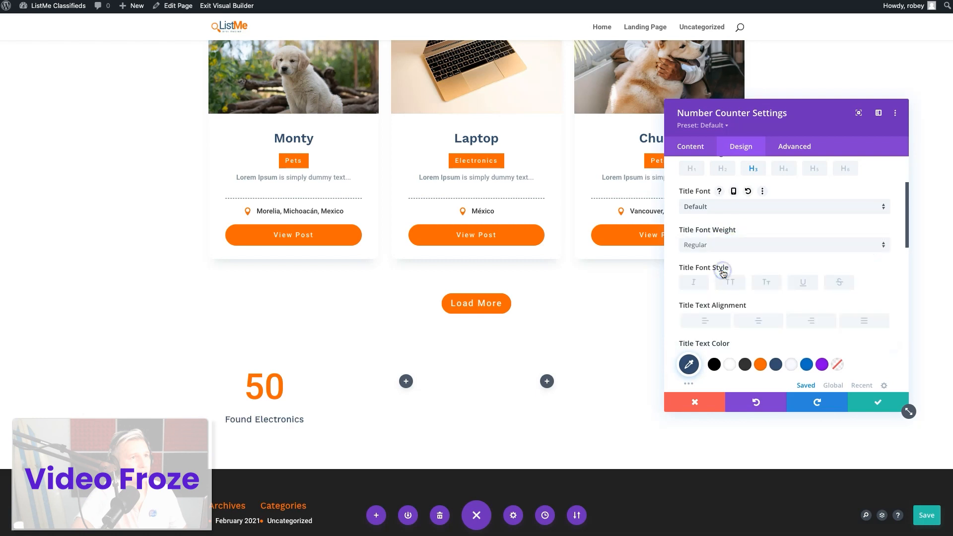
click(745, 364)
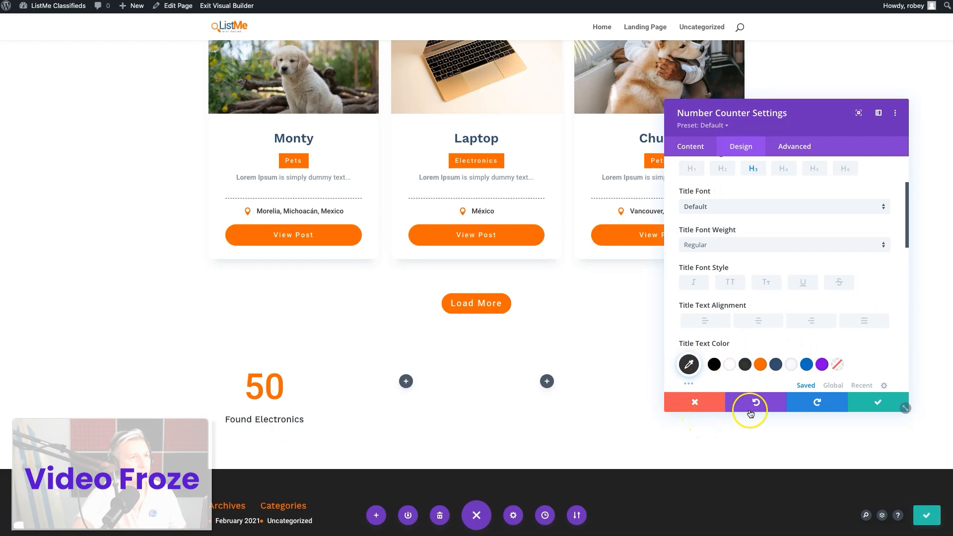
scroll(492, 332, up, 10)
scroll(491, 332, down, 12)
click(877, 407)
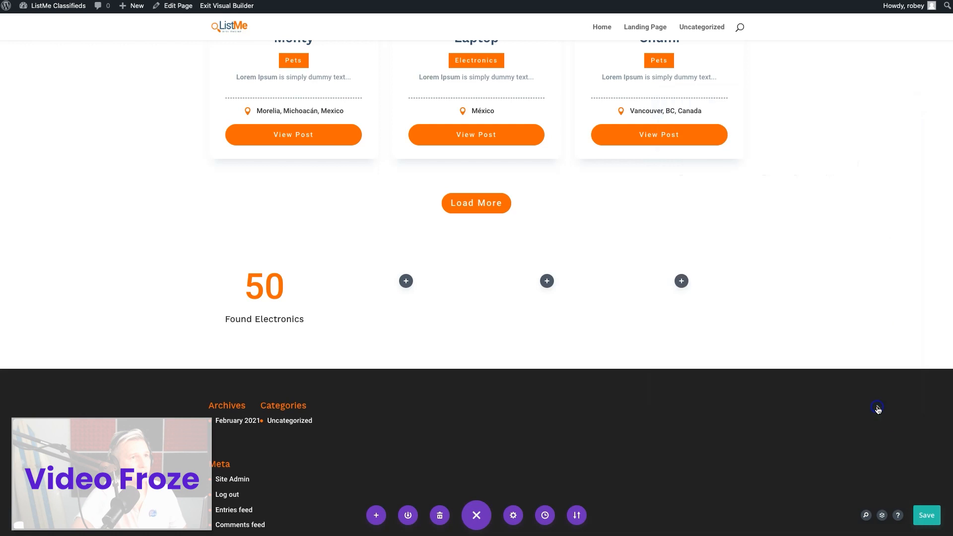
Duplicate the Found Electronics counter three times and move one copy into each of the row's three empty columns
click(261, 275)
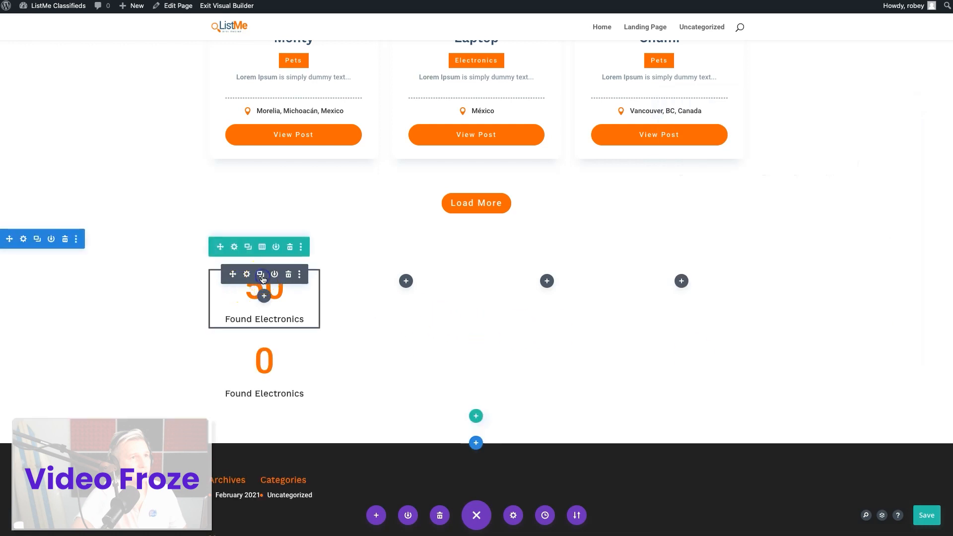
click(260, 275)
click(260, 275)
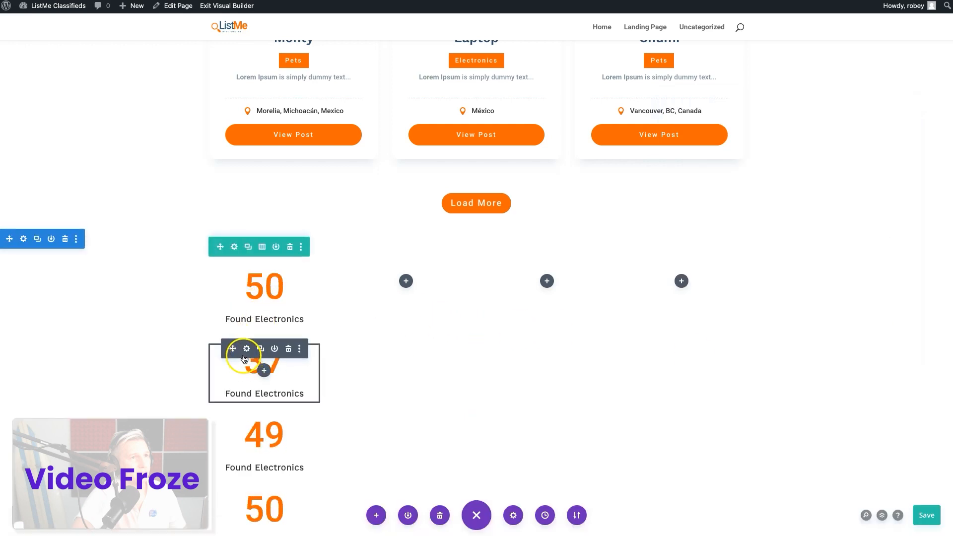
drag(234, 349, 408, 281)
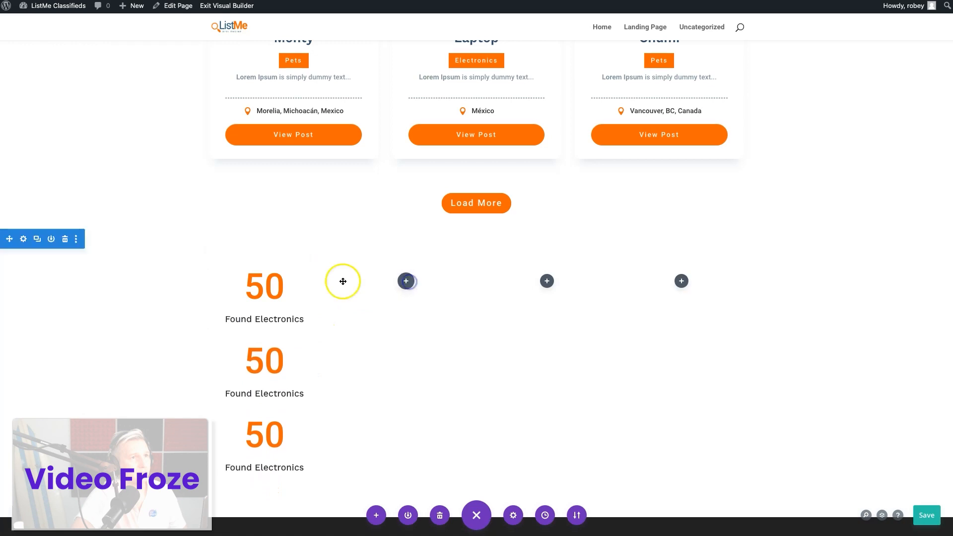
drag(234, 274, 547, 279)
drag(232, 274, 679, 291)
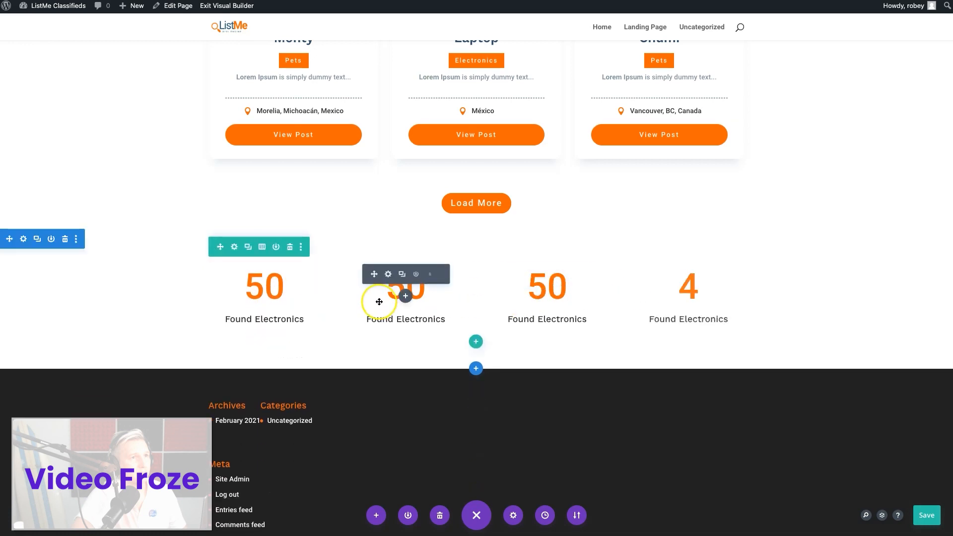
Change the second column's counter to "Found Dogs" with number 85 and the third column's counter to "Items Sold" with number 1892
click(389, 275)
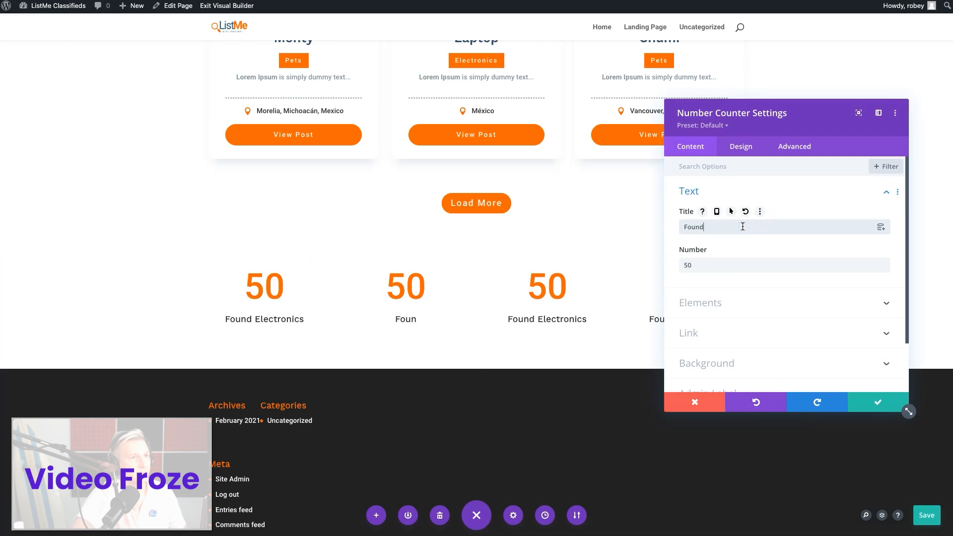
click(741, 265)
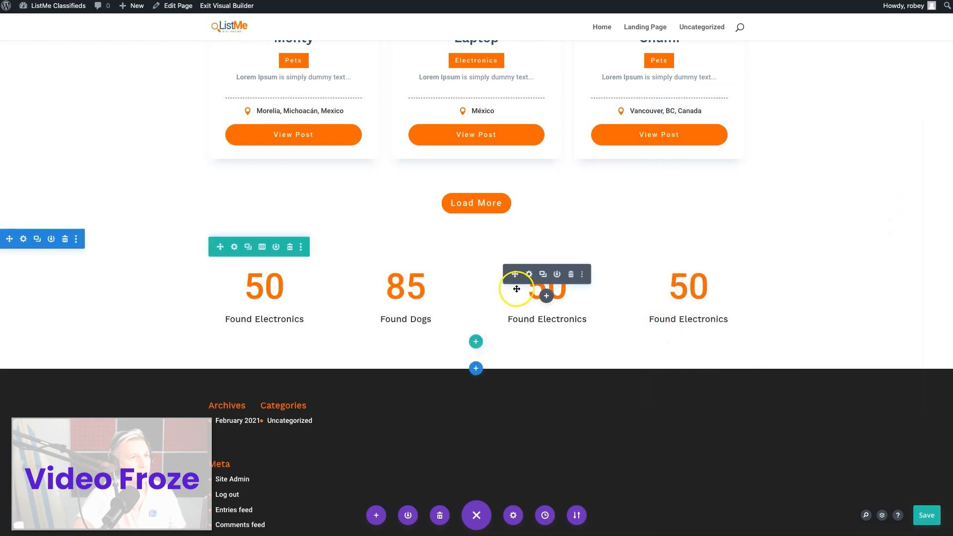
click(530, 277)
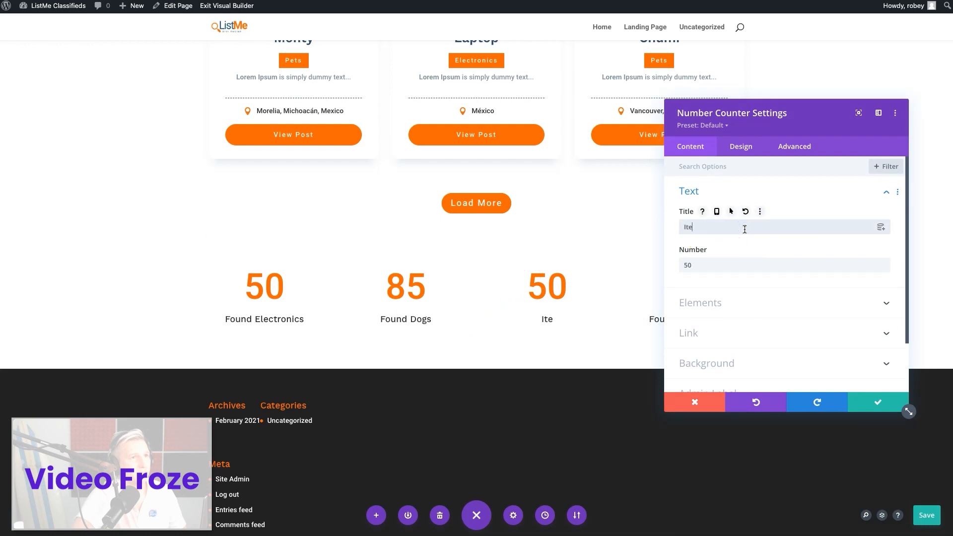
double_click(718, 261)
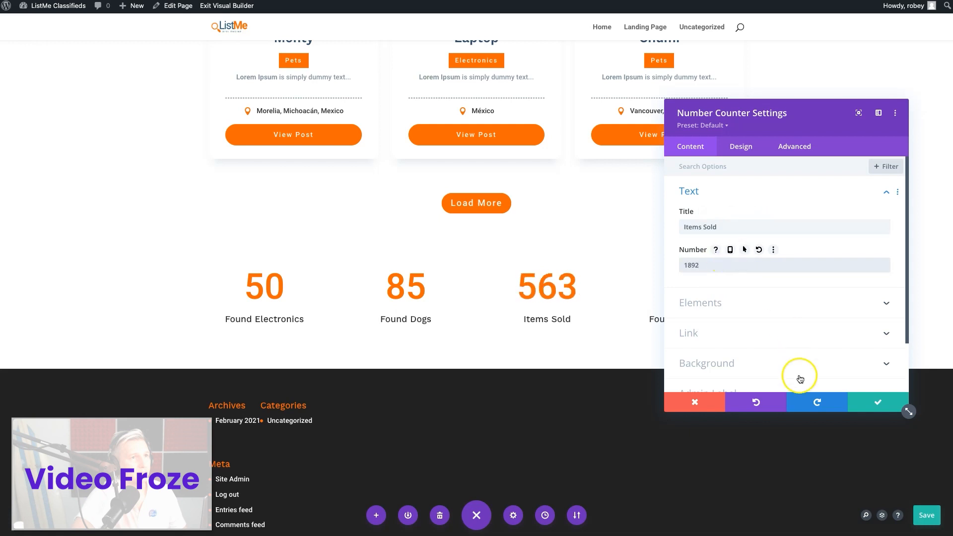
click(855, 400)
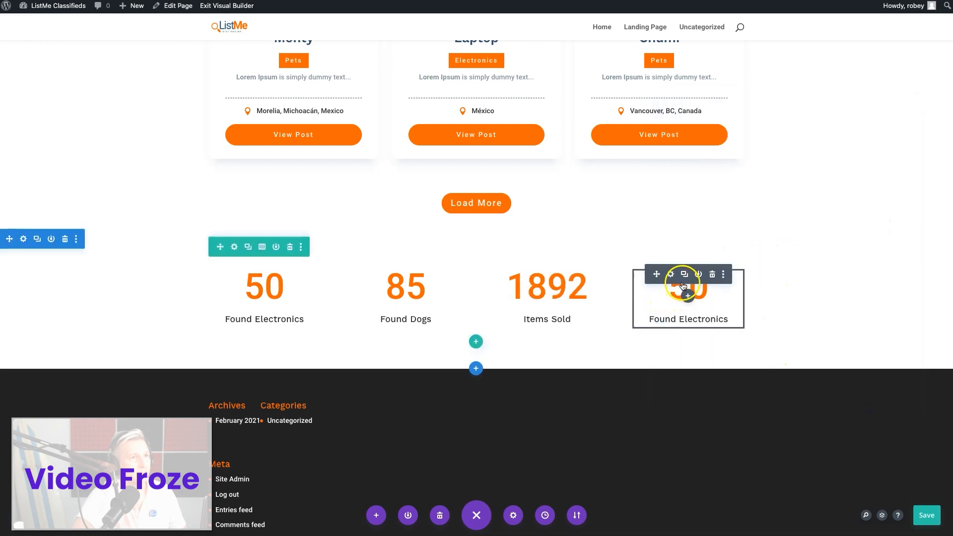
Title the fourth column's counter "Visitor Satisfaction", set its number to 100 with the percent sign on, and save it
click(670, 274)
triple_click(697, 227)
text(Visitor Satisfaction)
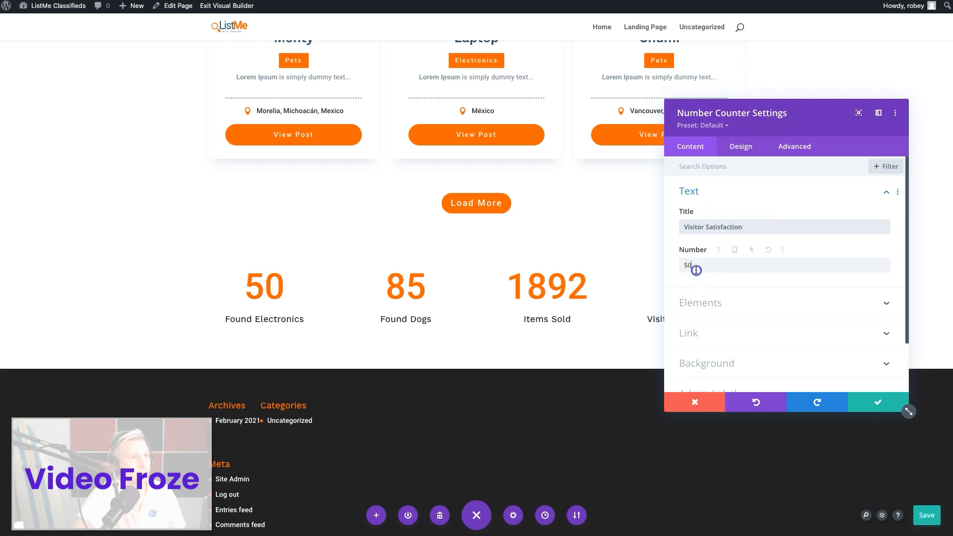
click(696, 307)
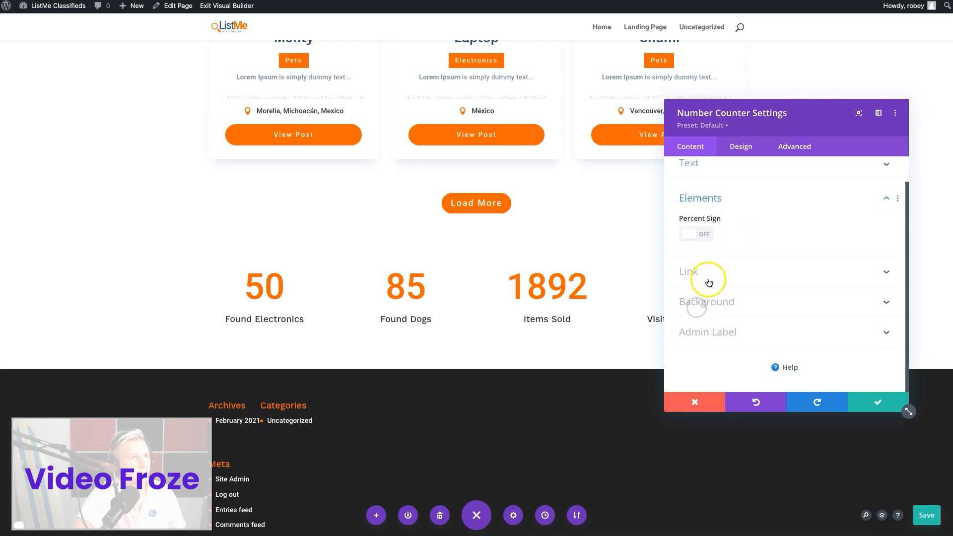
click(865, 406)
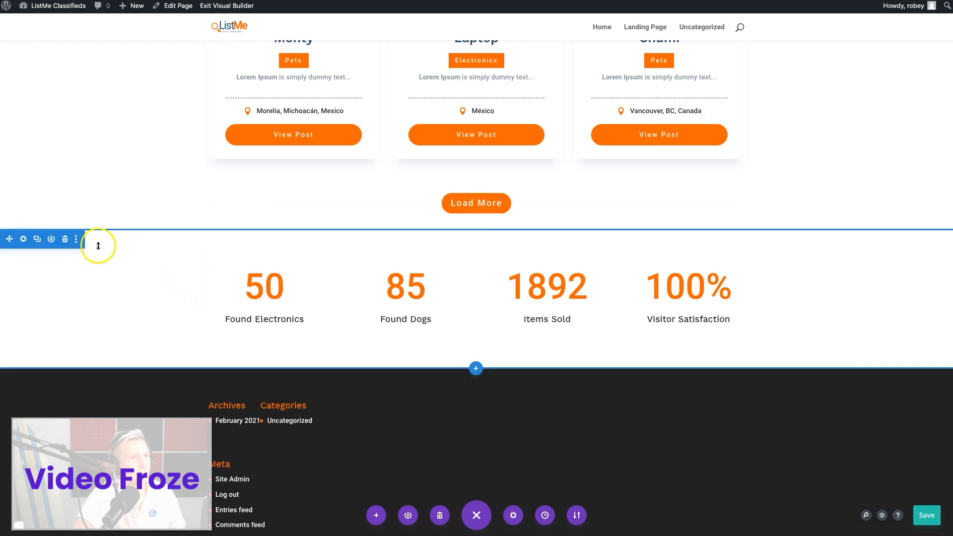
Give the number counter section the very light blue-grey background color from the saved palette and save the section
click(24, 239)
scroll(187, 212, up, 10)
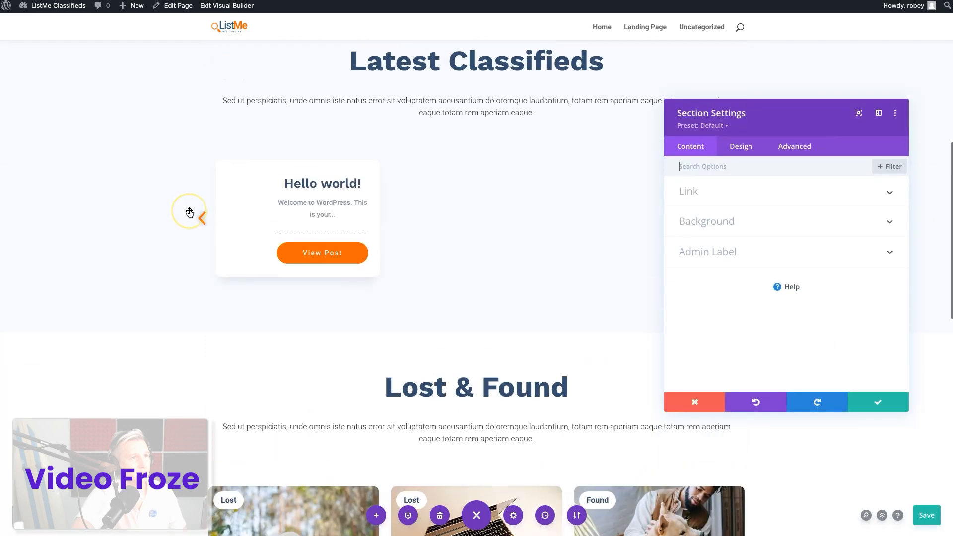
scroll(188, 212, down, 15)
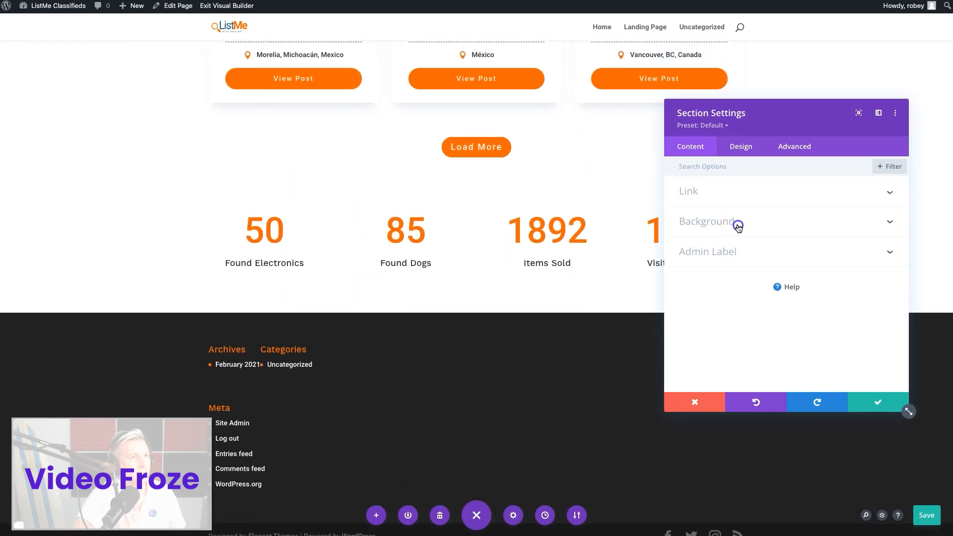
click(738, 226)
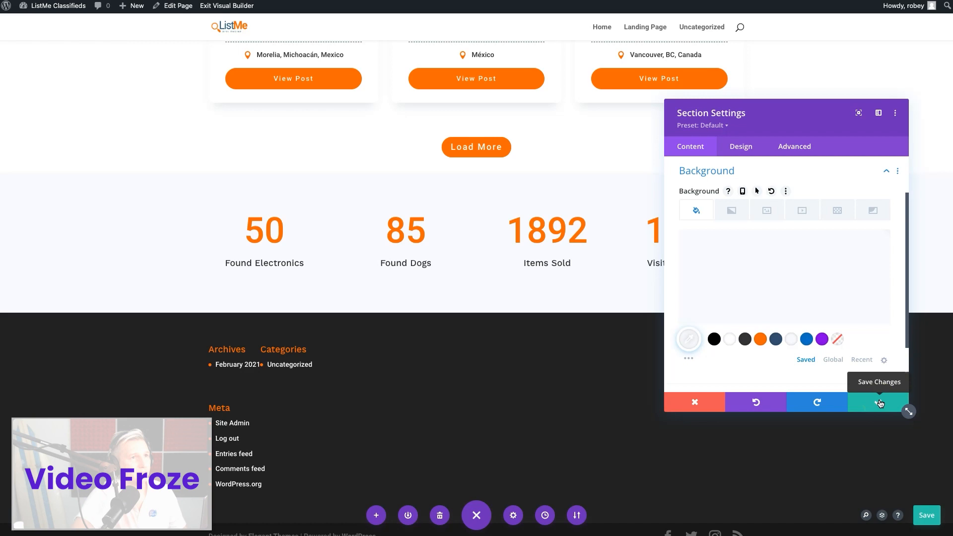
click(879, 404)
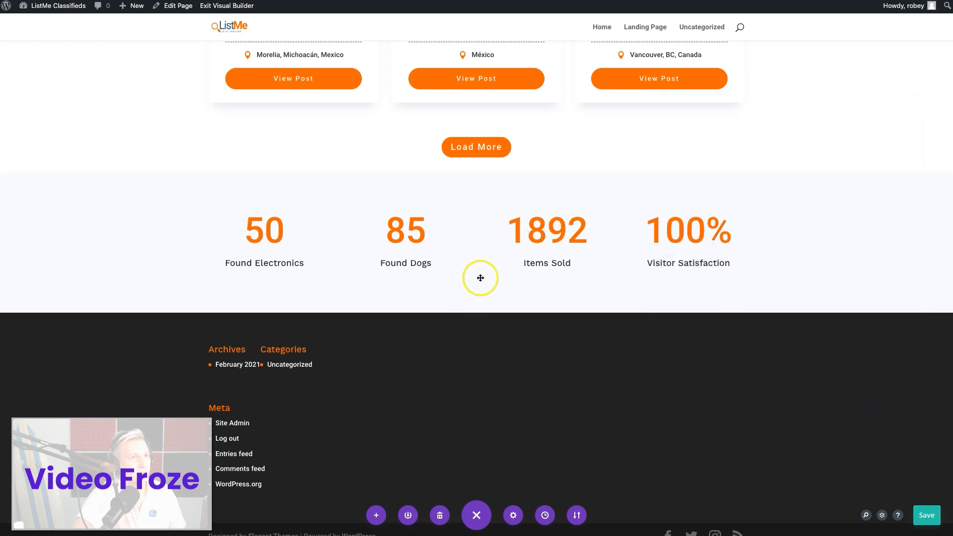
Copy the Lost & Found section and paste it below the number counter section
mouse_move(482, 278)
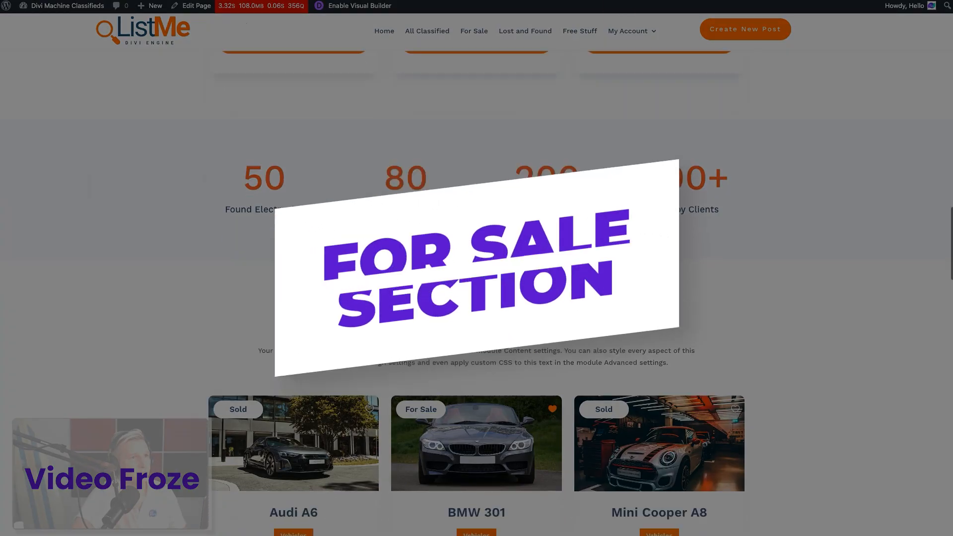
scroll(434, 131, down, 4)
scroll(435, 132, down, 8)
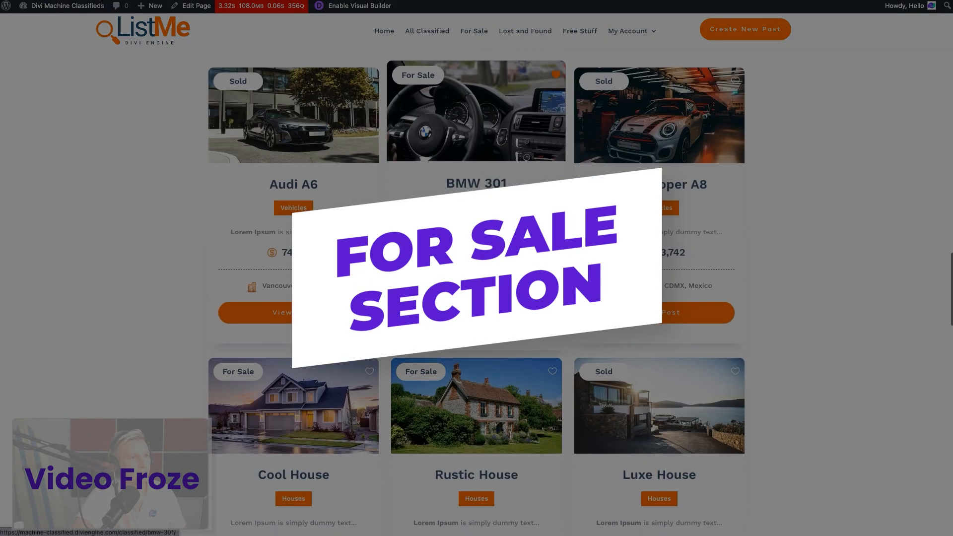
scroll(525, 269, up, 7)
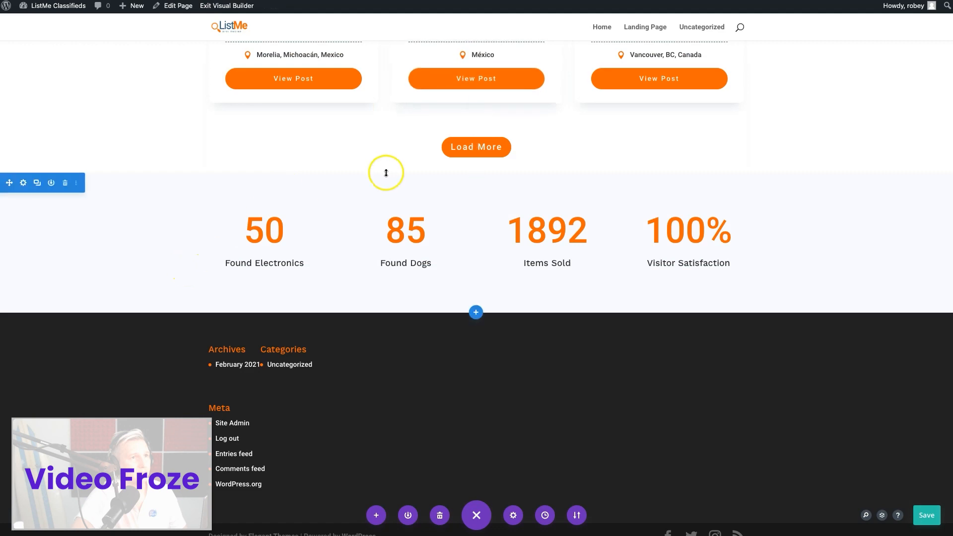
scroll(327, 323, up, 12)
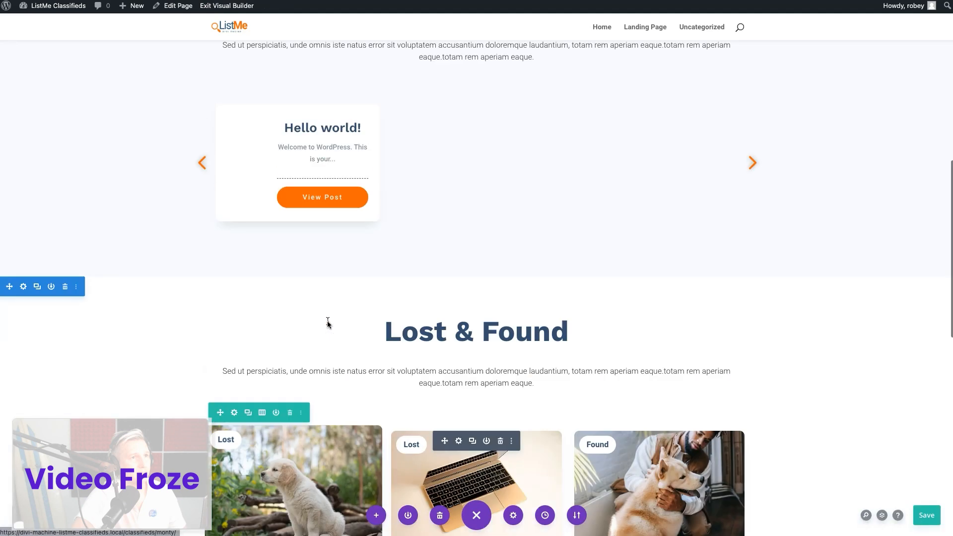
scroll(327, 323, down, 1)
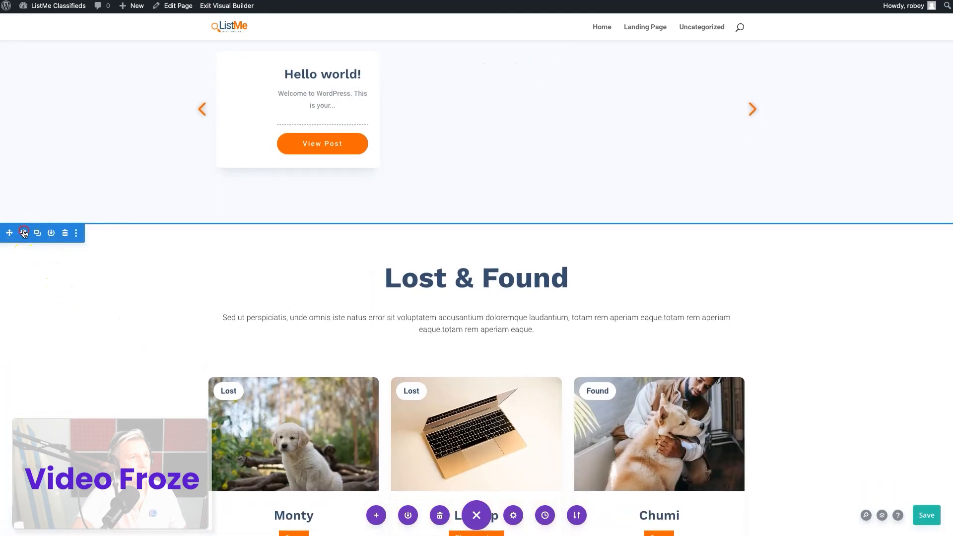
right_click(24, 233)
click(60, 342)
scroll(347, 355, down, 10)
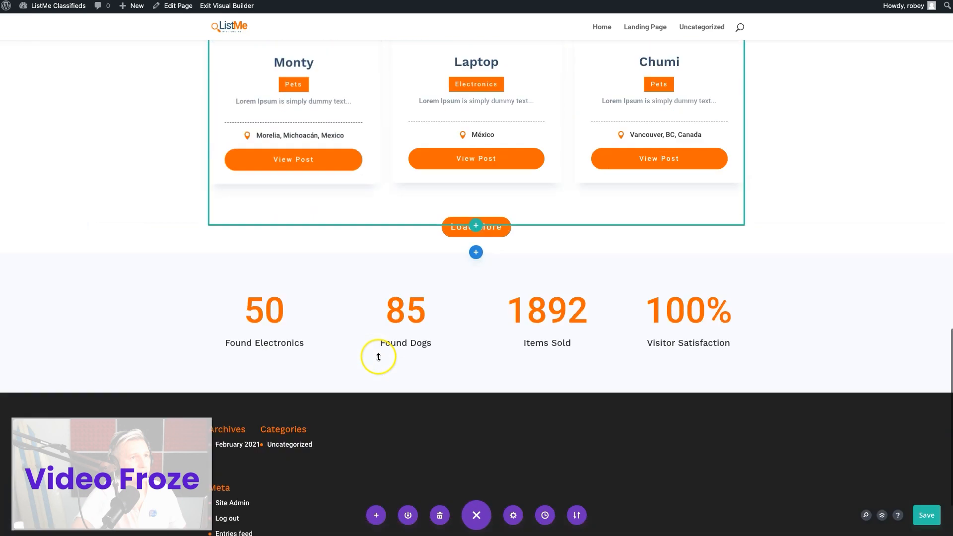
scroll(378, 357, down, 2)
right_click(472, 292)
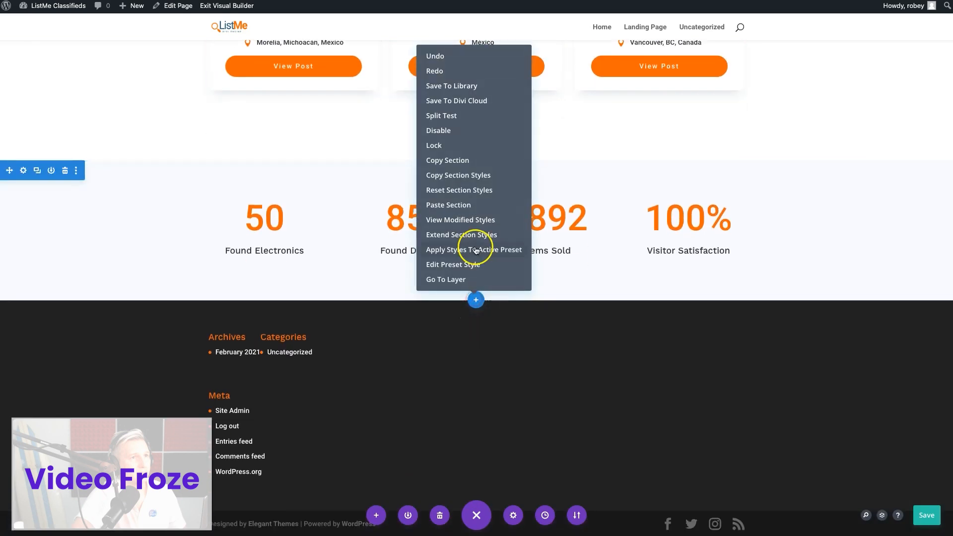
click(457, 206)
Change the pasted section's Lost & Found heading to "For Sale"
scroll(495, 319, down, 5)
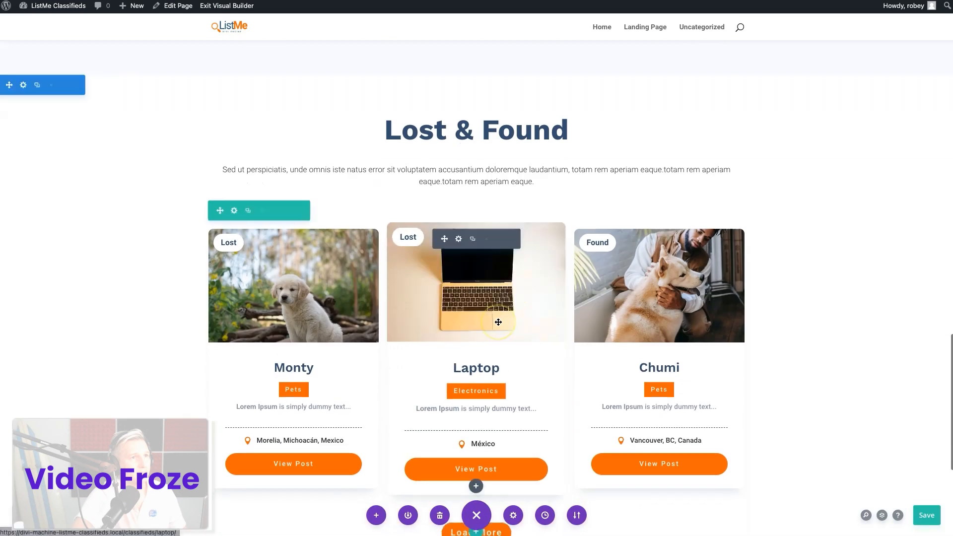
click(457, 116)
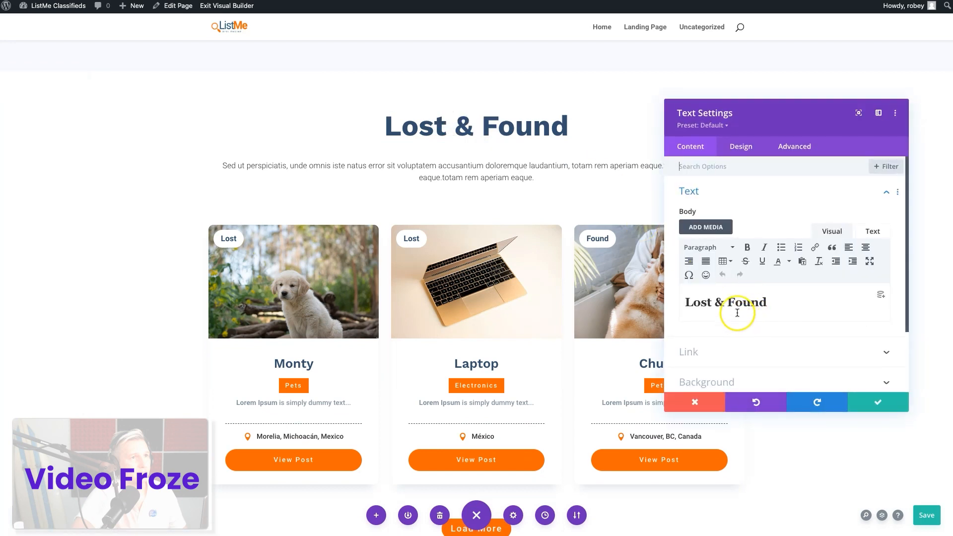
text(For Sale)
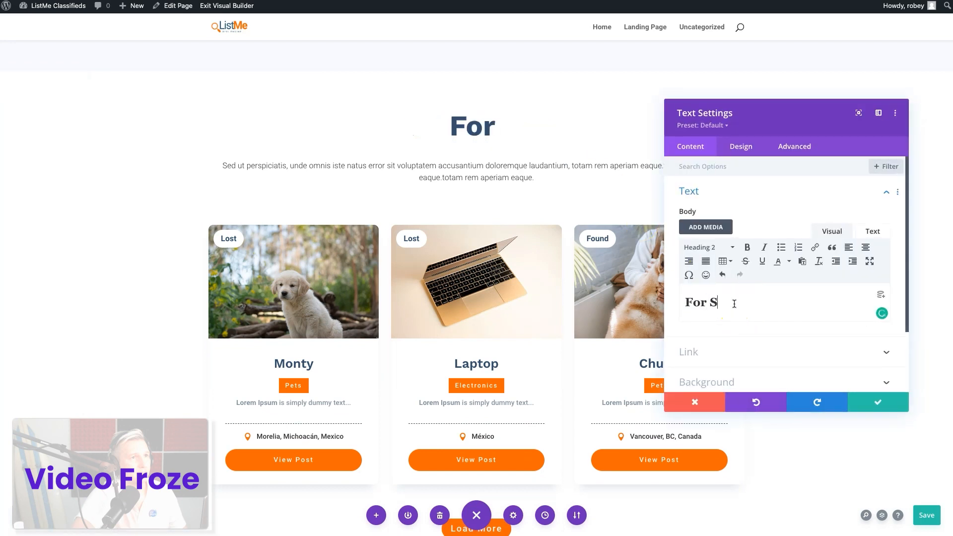
click(612, 352)
Filter the For Sale grid's archive loop by the for-sale classifieds category and save the module and the page
scroll(443, 381, down, 2)
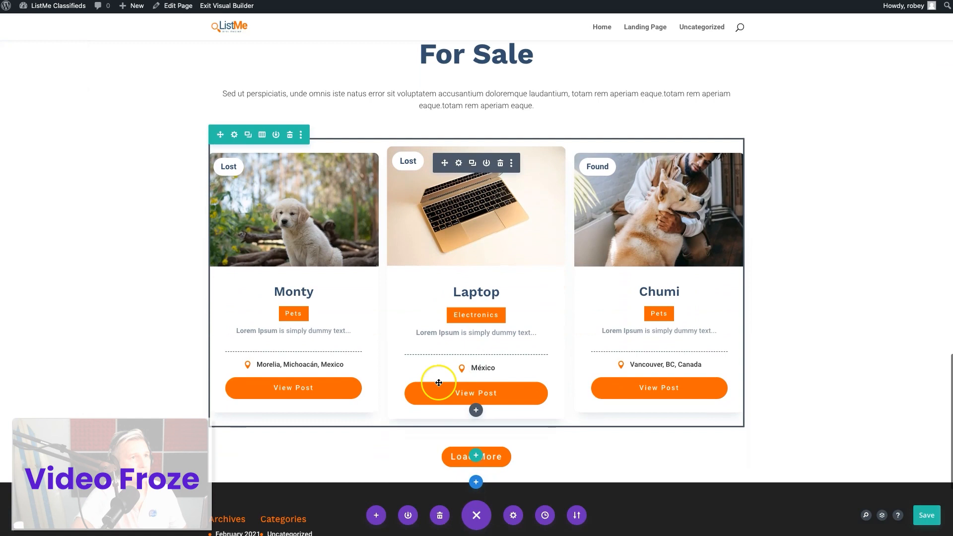
click(458, 162)
scroll(731, 364, down, 5)
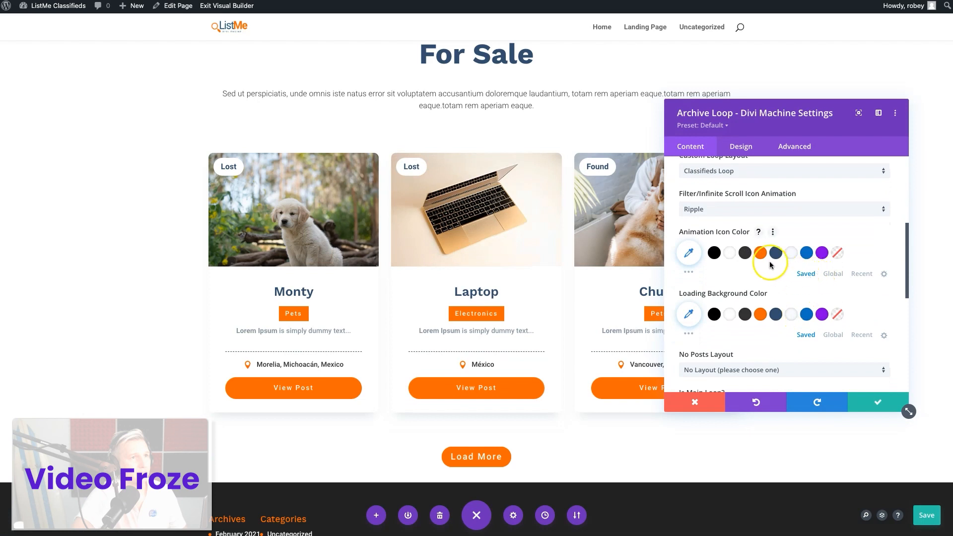
scroll(797, 314, down, 4)
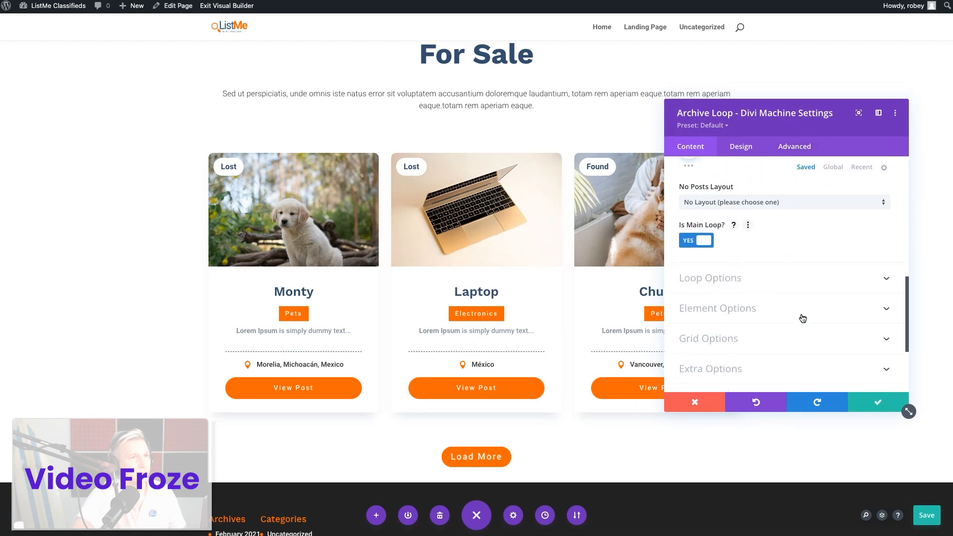
click(754, 284)
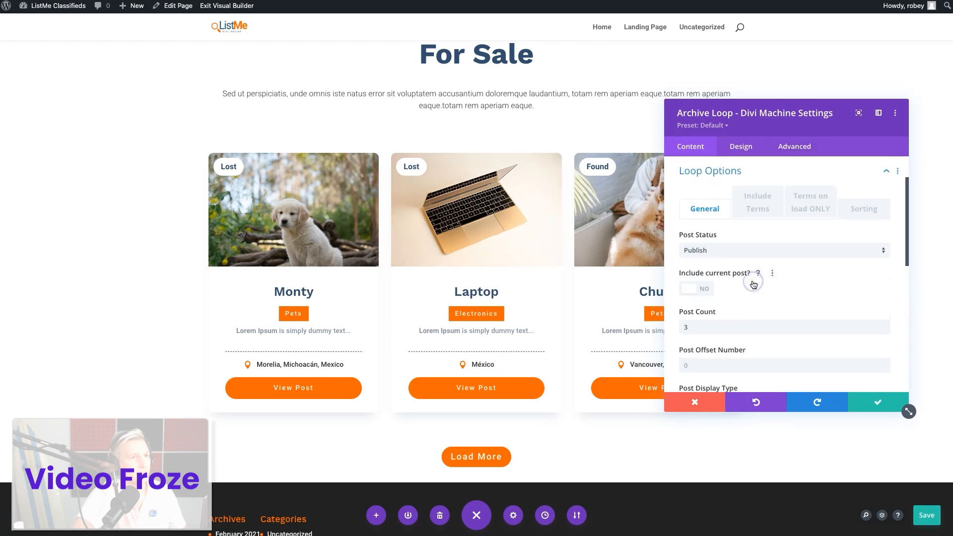
click(758, 210)
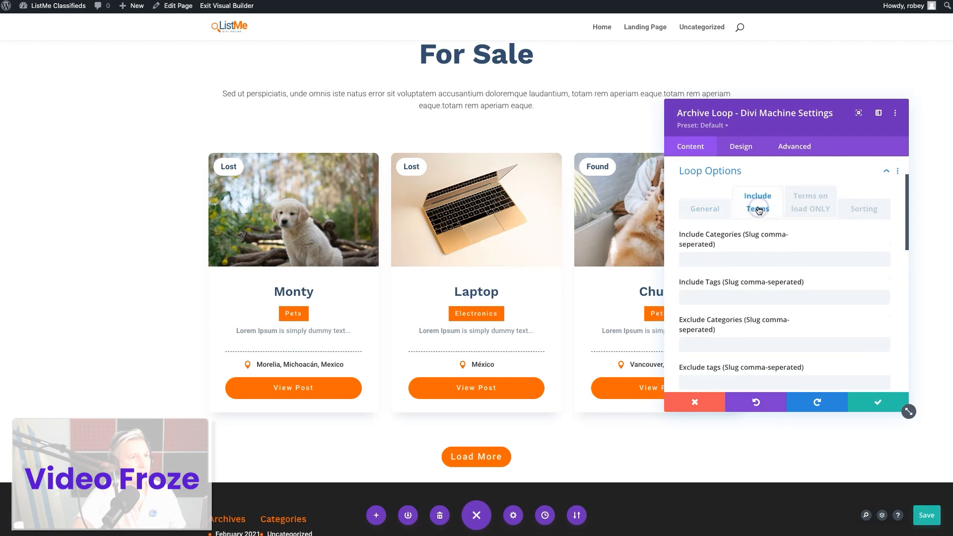
scroll(780, 311, down, 5)
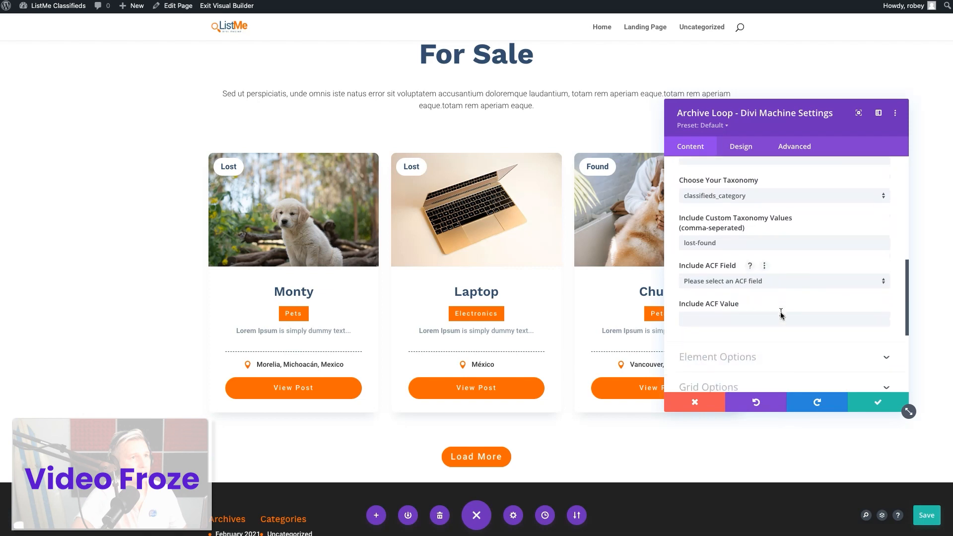
scroll(779, 315, down, 1)
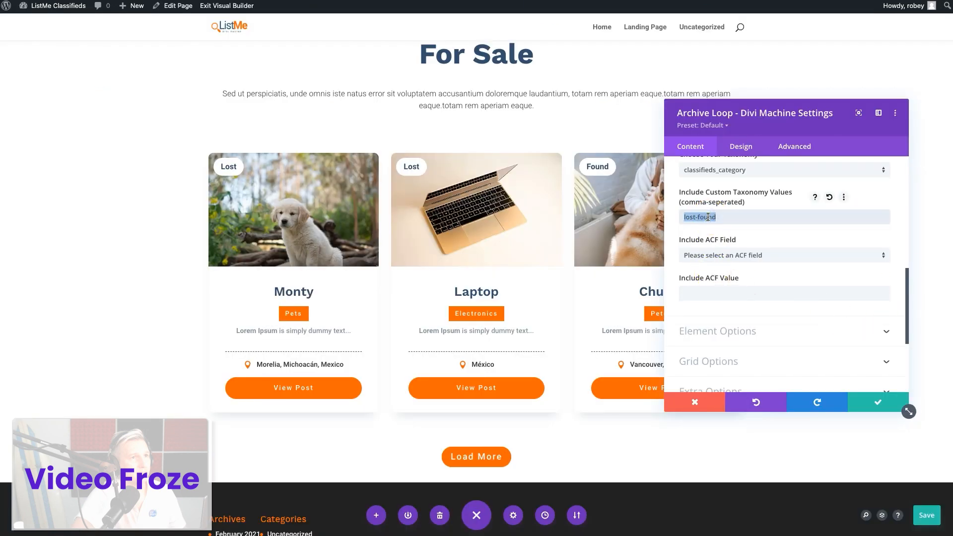
click(838, 278)
click(877, 403)
click(927, 515)
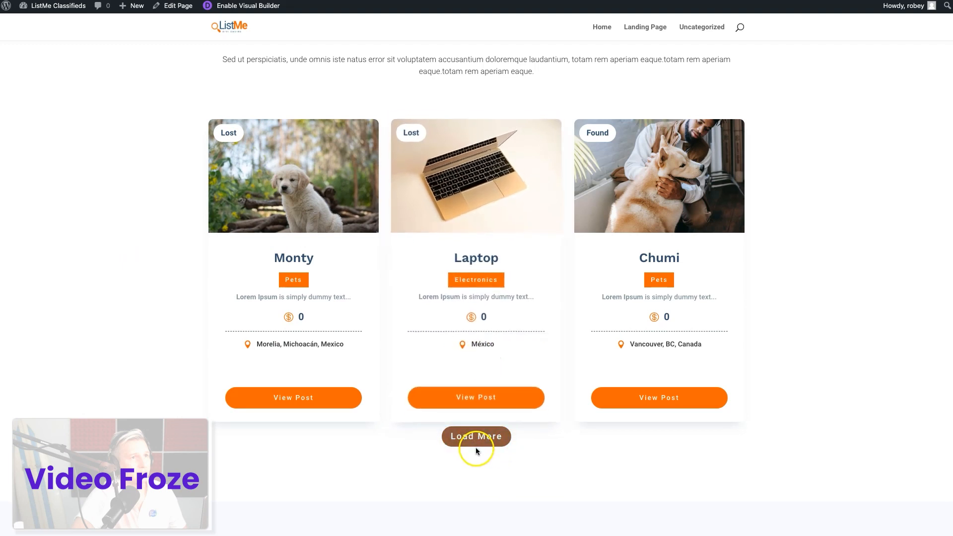
Examine the Lost & Found and For Sale grids and the spacing around their Load More buttons on the published page
scroll(457, 316, up, 3)
scroll(457, 327, down, 5)
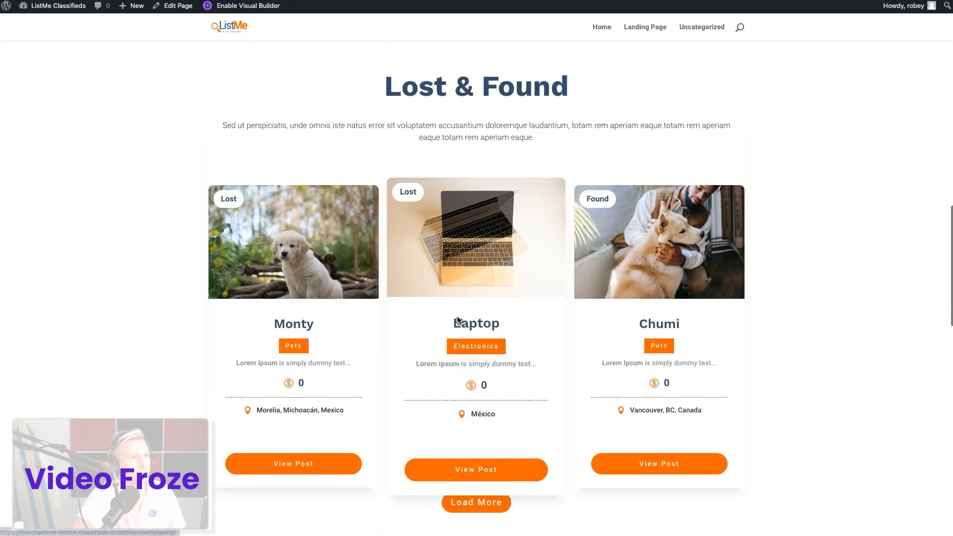
scroll(471, 338, down, 10)
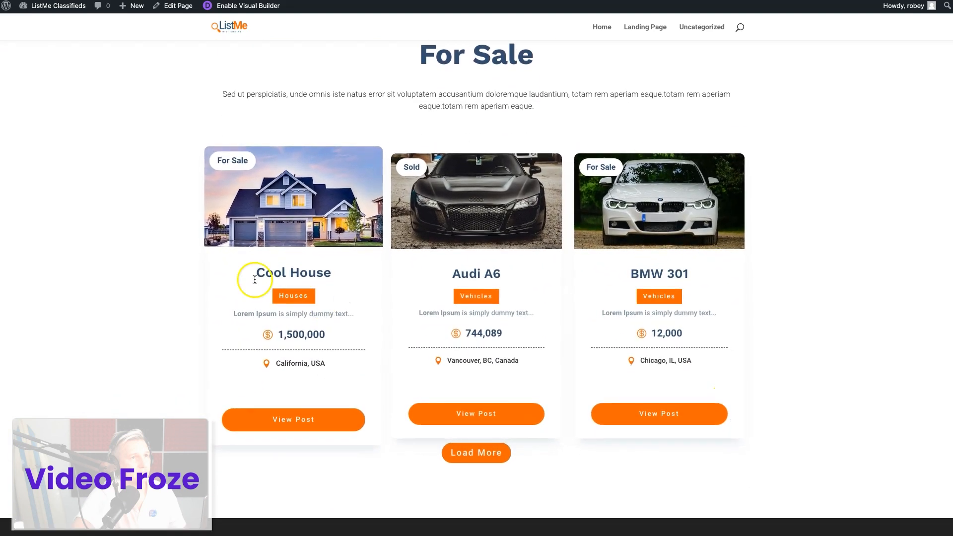
scroll(240, 271, up, 10)
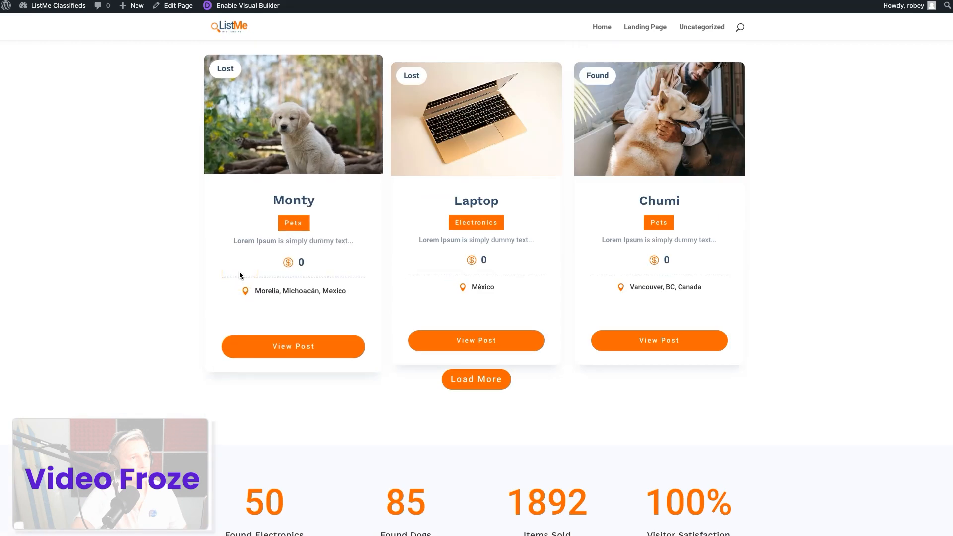
scroll(239, 273, down, 5)
scroll(239, 272, up, 2)
click(478, 211)
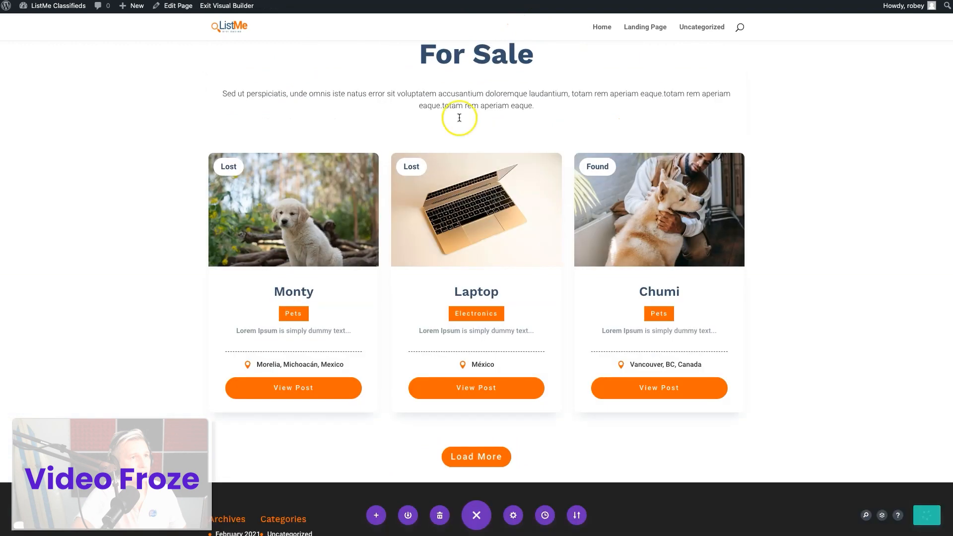
Set the top margin of the For Sale grid's Load More button to 50px and save the module
scroll(478, 347, down, 2)
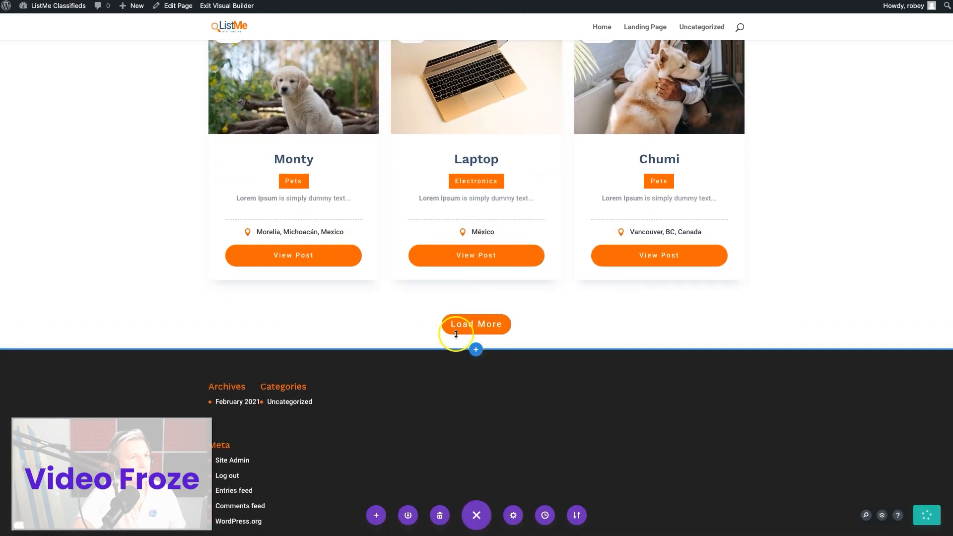
scroll(424, 89, up, 1)
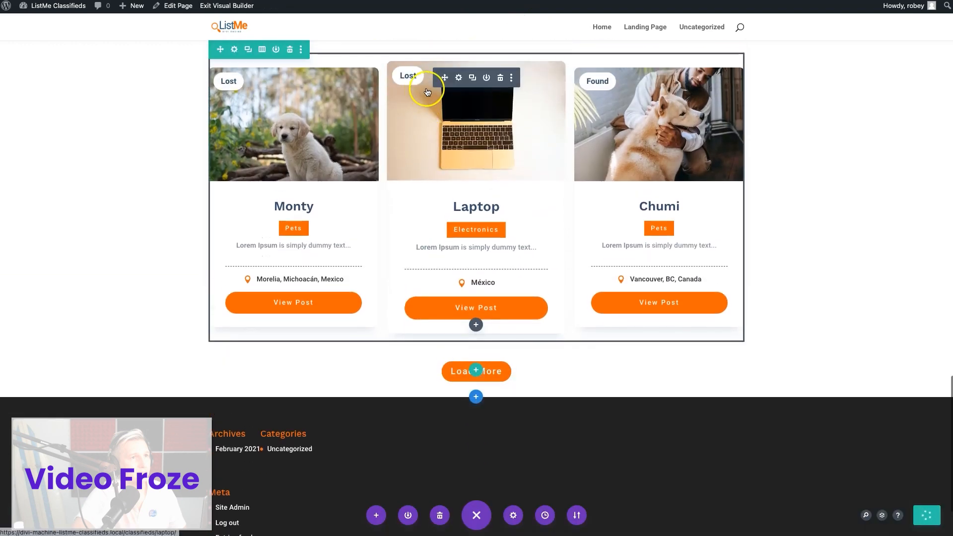
click(459, 78)
click(741, 146)
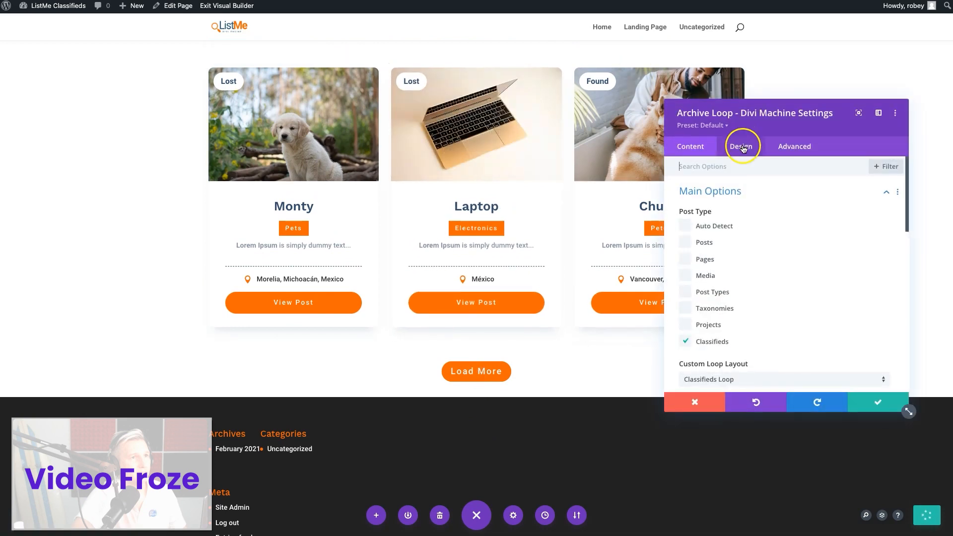
click(724, 320)
scroll(726, 322, down, 8)
scroll(725, 323, up, 3)
scroll(725, 324, down, 8)
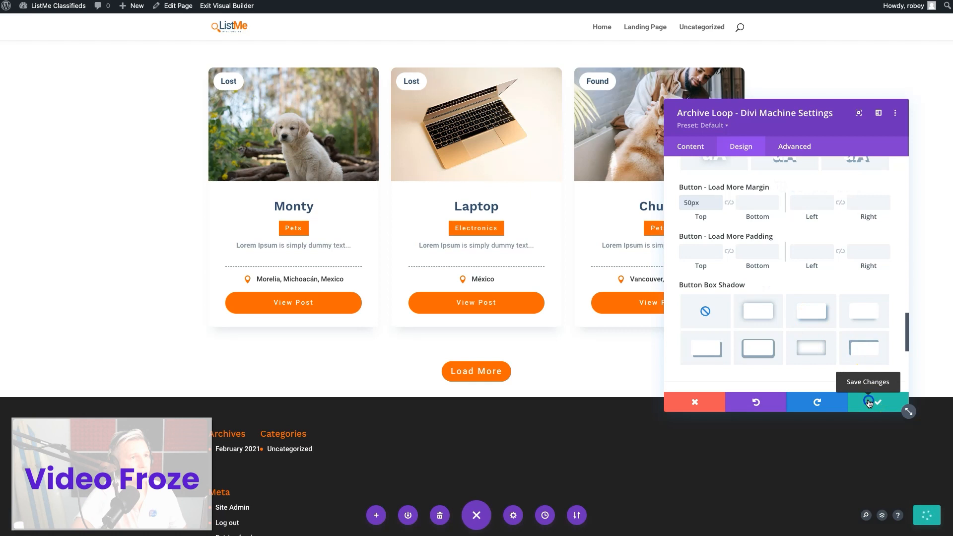
click(868, 402)
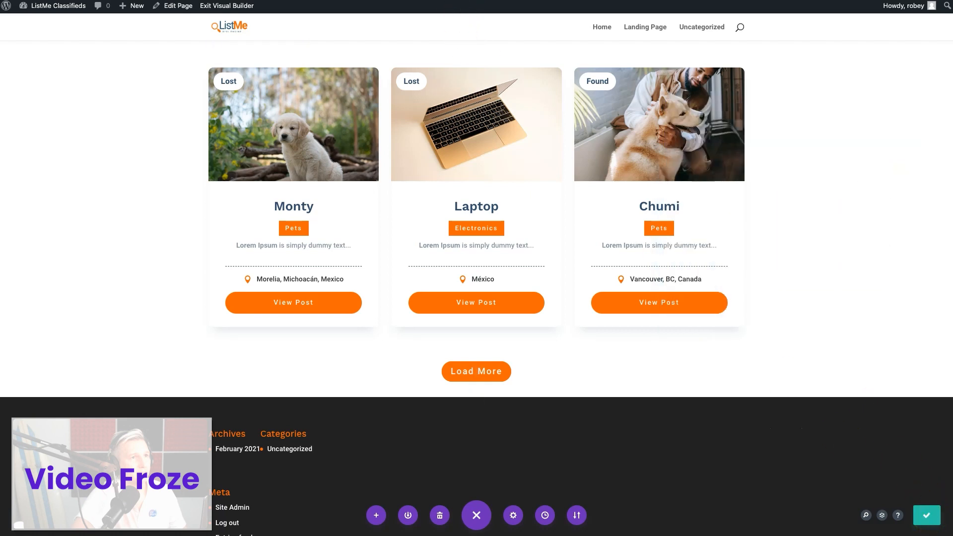
Reload the published landing page and check the Load More button spacing in both grids
click(454, 0)
key(super+r)
scroll(479, 280, down, 10)
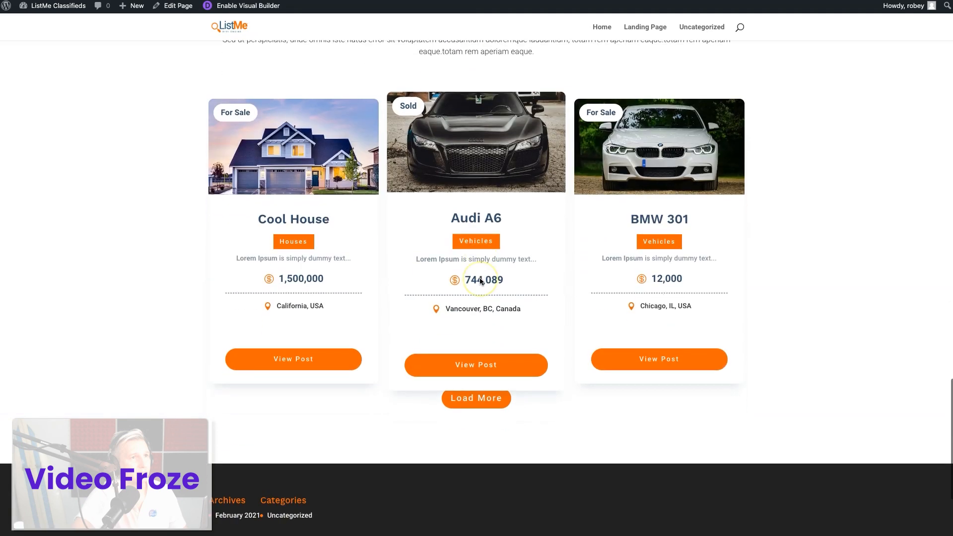
scroll(590, 298, up, 12)
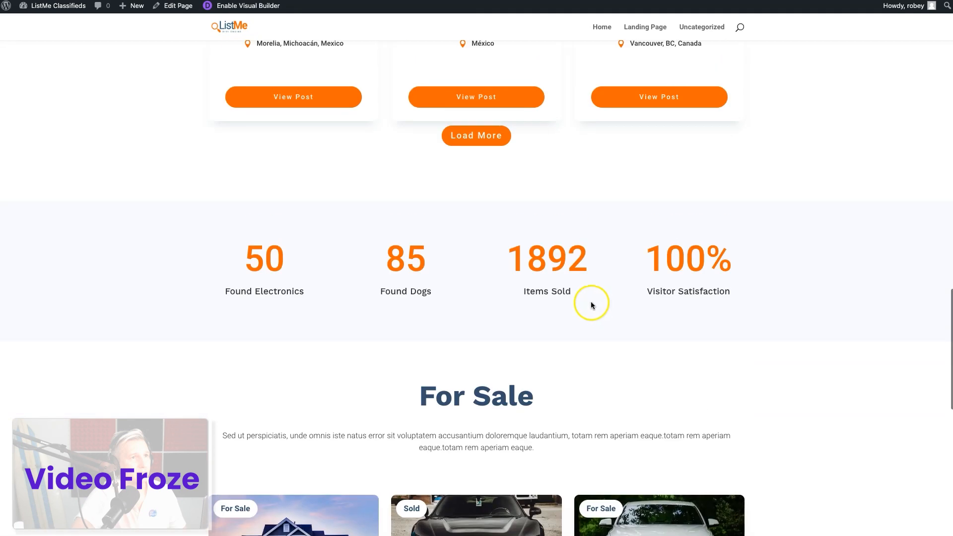
scroll(500, 412, up, 5)
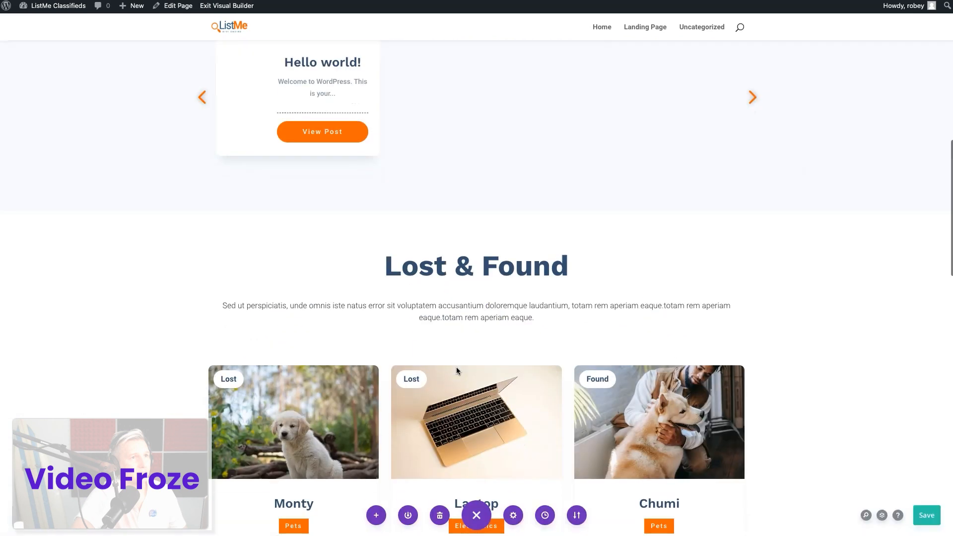
Set the top margin of the Lost & Found grid's Load More button to 50px and save the module and the page
scroll(457, 367, down, 5)
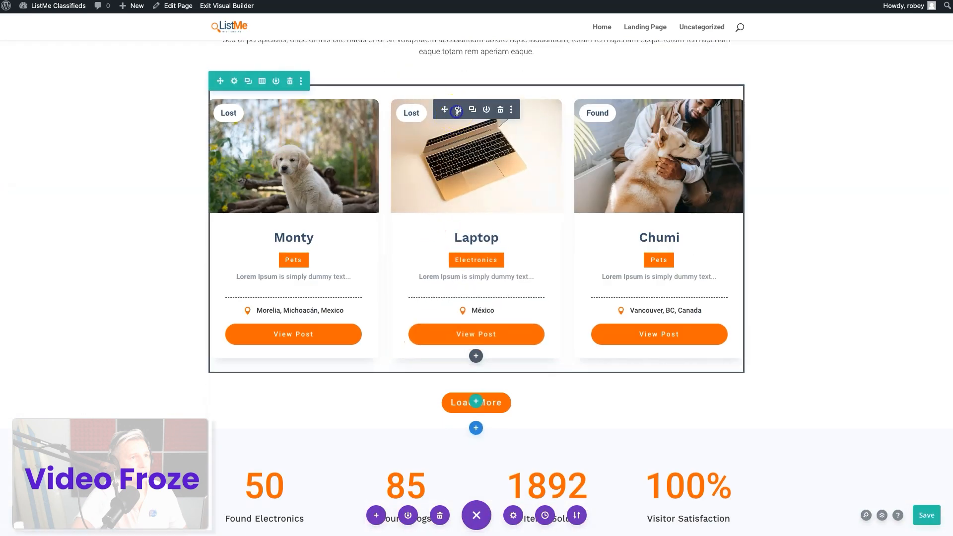
click(457, 110)
click(733, 146)
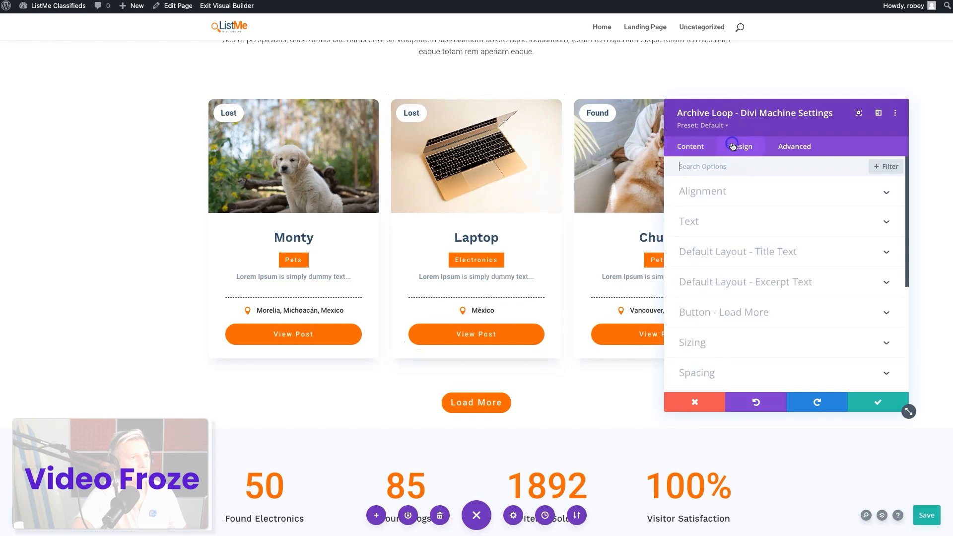
click(726, 299)
scroll(735, 342, down, 6)
scroll(742, 340, down, 6)
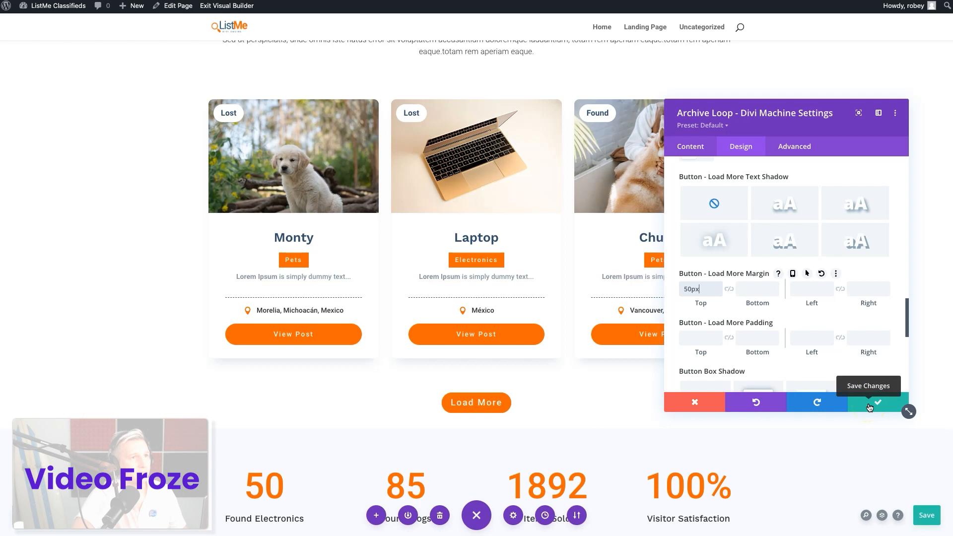
click(869, 408)
key(ctrl+s)
Check the Load More button's top margin in the For Sale grid's design settings and save the module and the page
scroll(582, 421, down, 10)
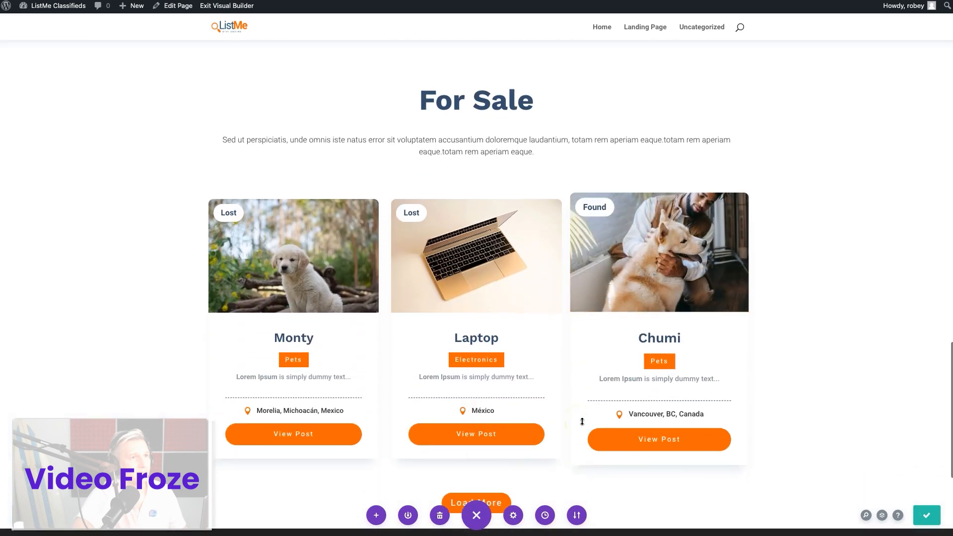
click(455, 206)
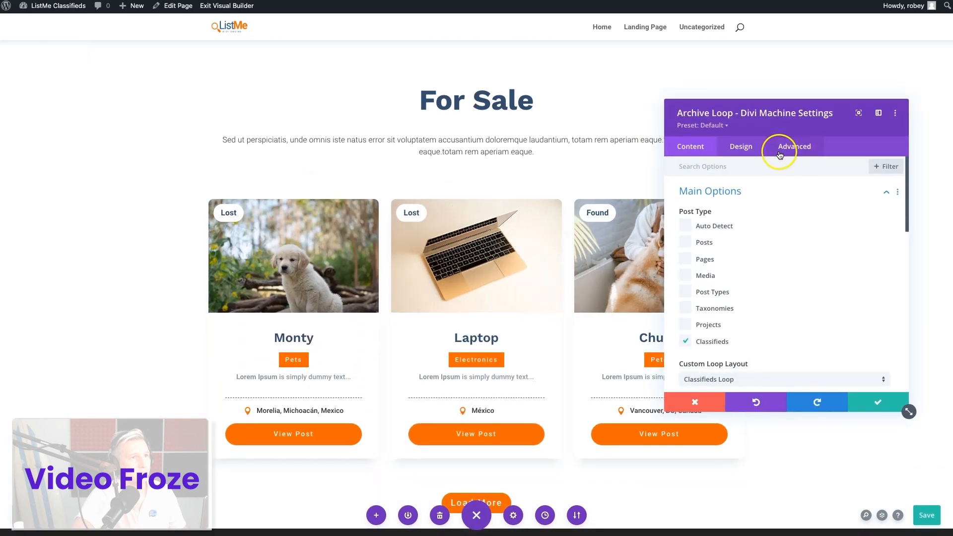
click(749, 146)
click(719, 317)
scroll(709, 320, down, 8)
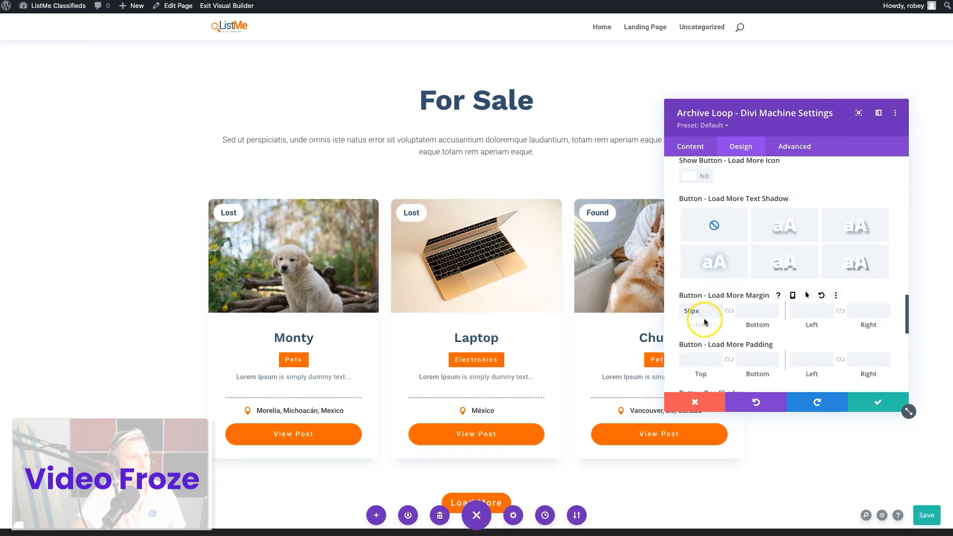
click(871, 405)
click(926, 515)
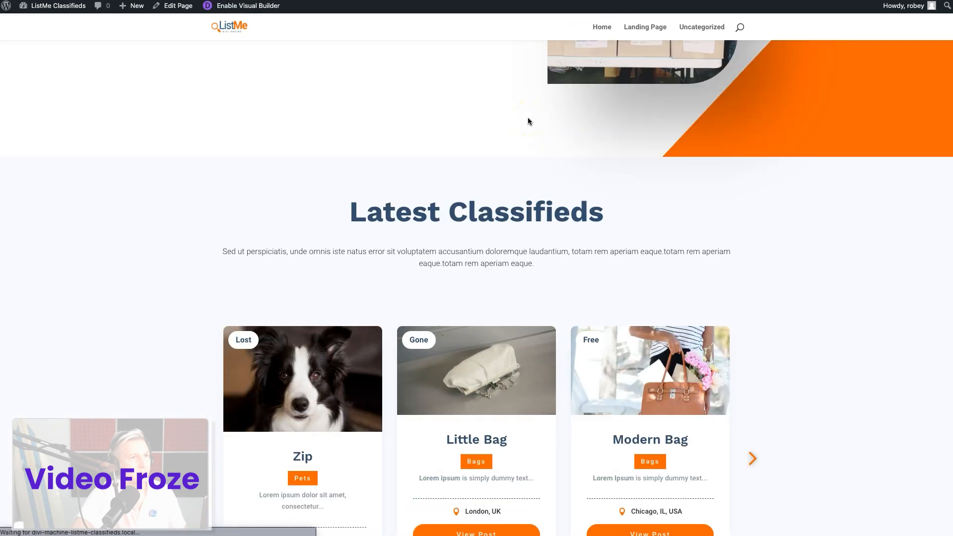
Examine the grids on the published page and the "Why List Me?" section of the Divi Machine Classifieds demo page
scroll(142, 308, down, 10)
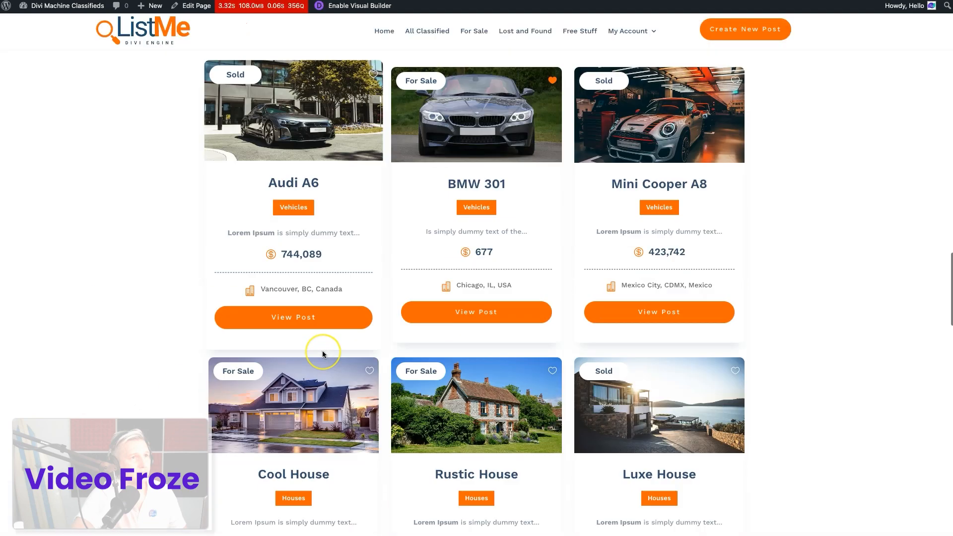
scroll(322, 351, down, 10)
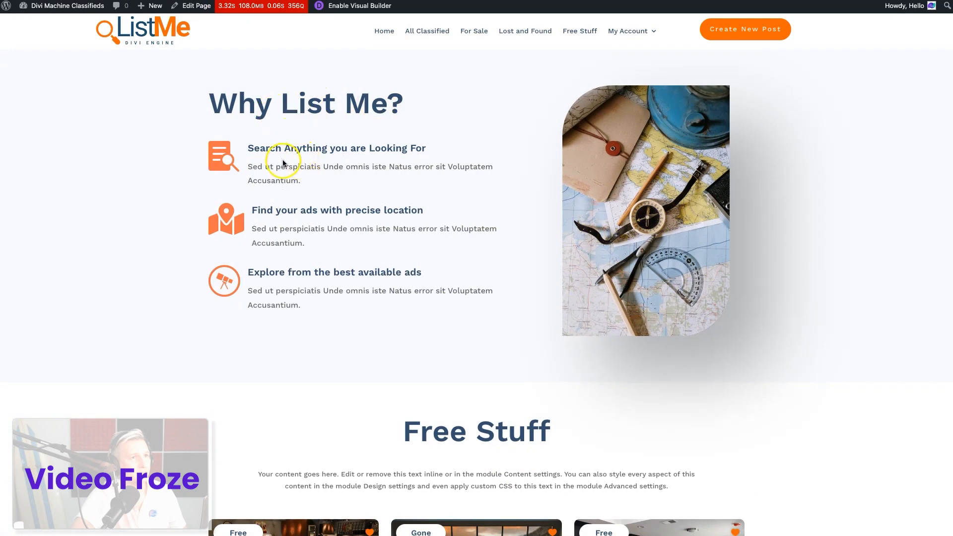
scroll(342, 241, up, 2)
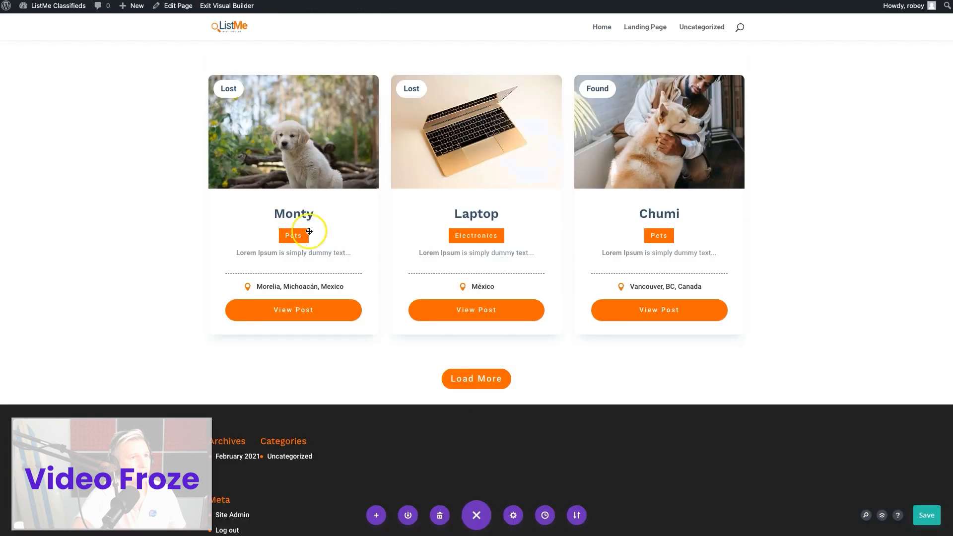
scroll(451, 233, up, 15)
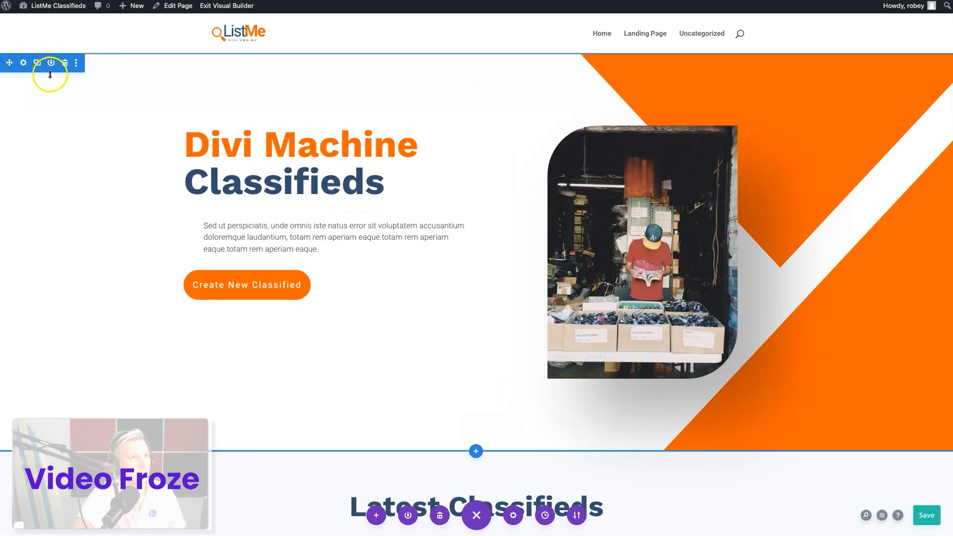
Copy the "Divi Machine Classifieds" hero section and paste it below the For Sale section
right_click(23, 64)
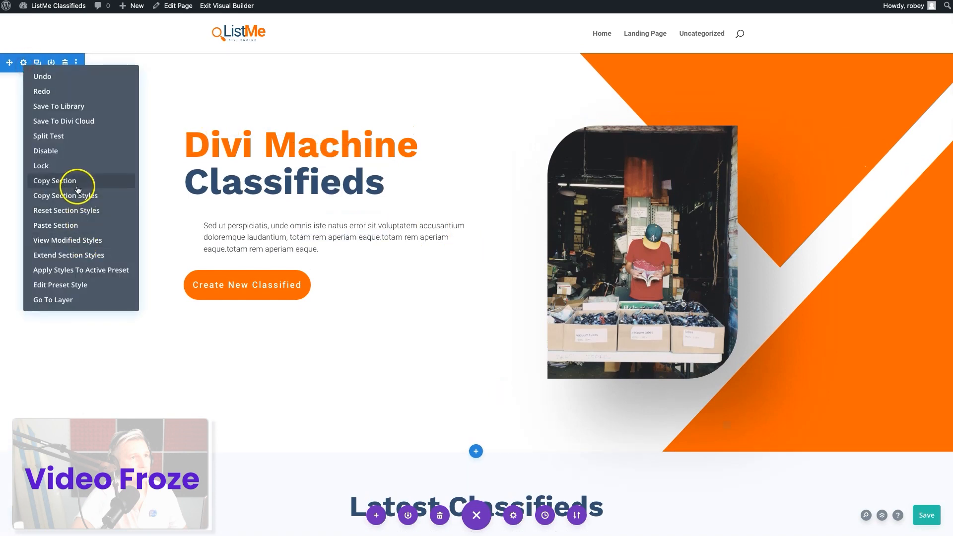
click(77, 183)
scroll(496, 417, down, 15)
scroll(496, 417, down, 8)
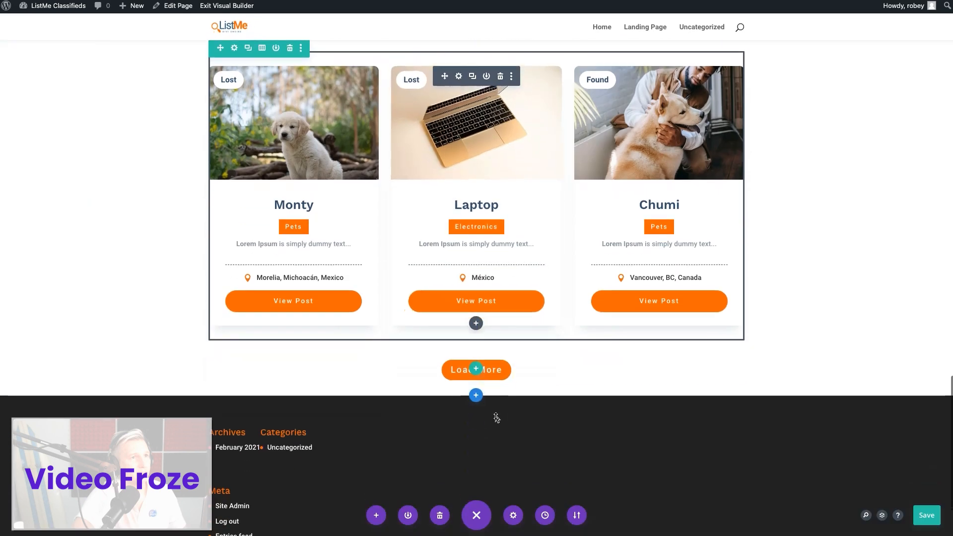
right_click(478, 399)
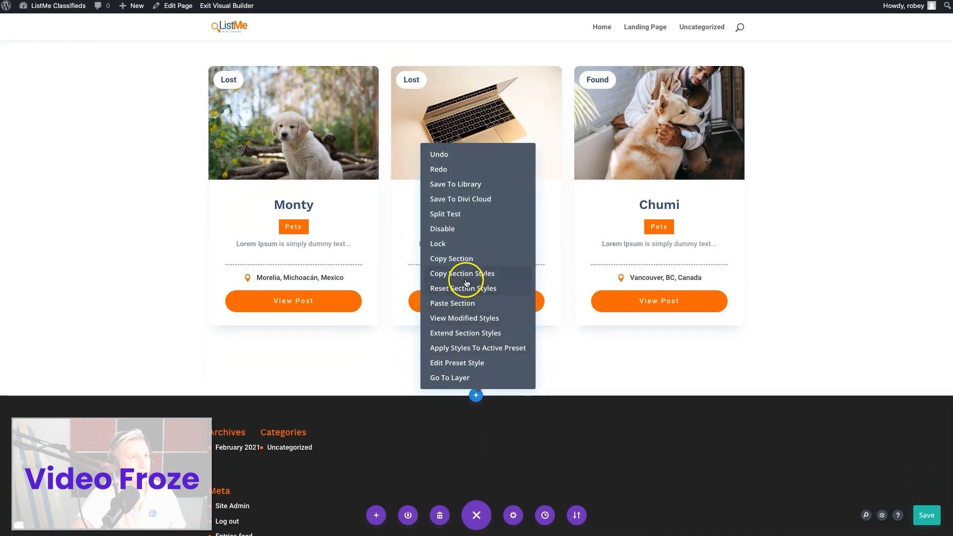
click(463, 305)
scroll(446, 382, down, 5)
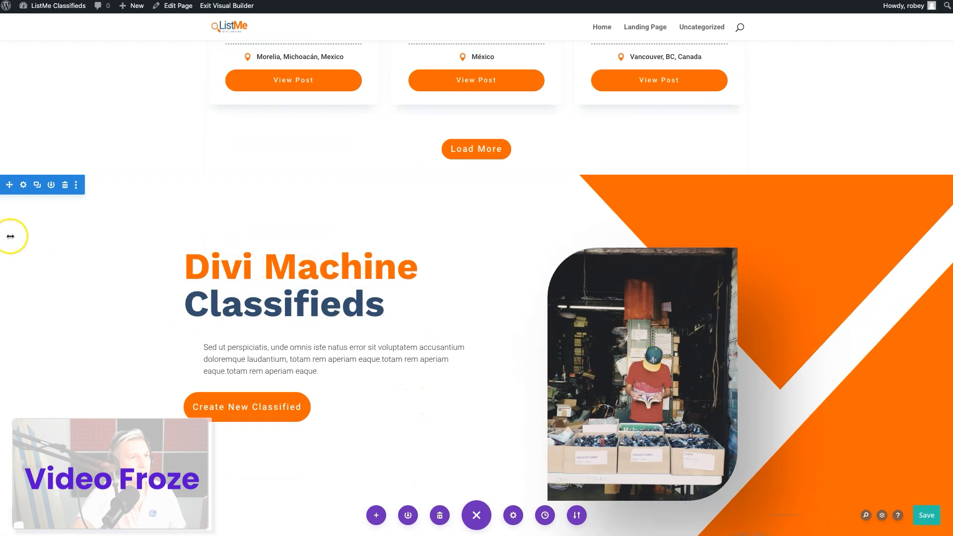
Set the pasted hero section's background to the saved very light grey-blue colour, remove its Triangles mask and save the section settings
click(23, 185)
click(762, 222)
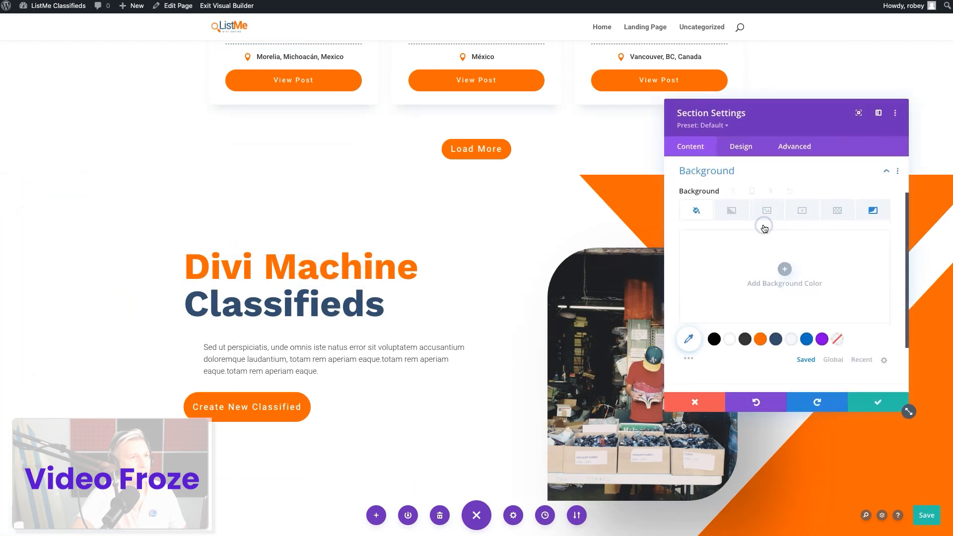
click(791, 341)
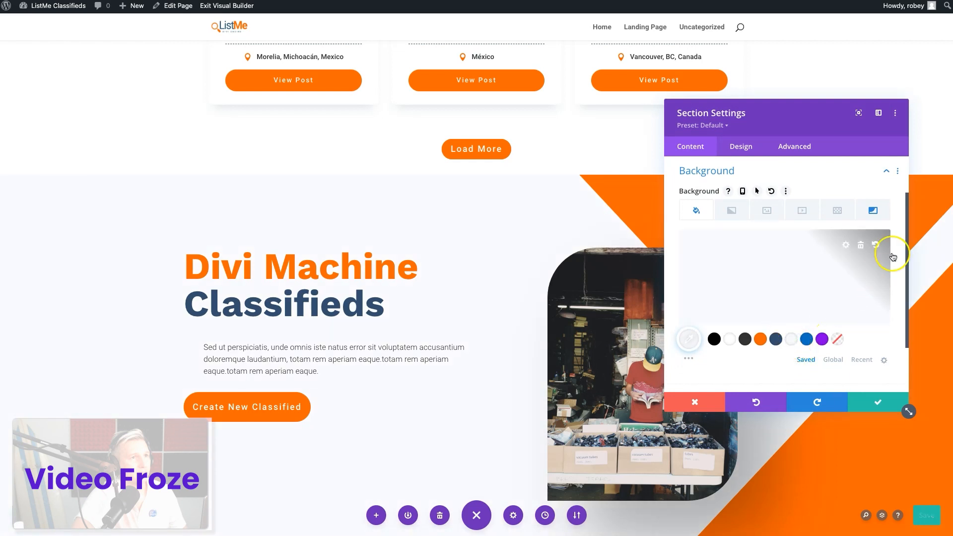
click(874, 212)
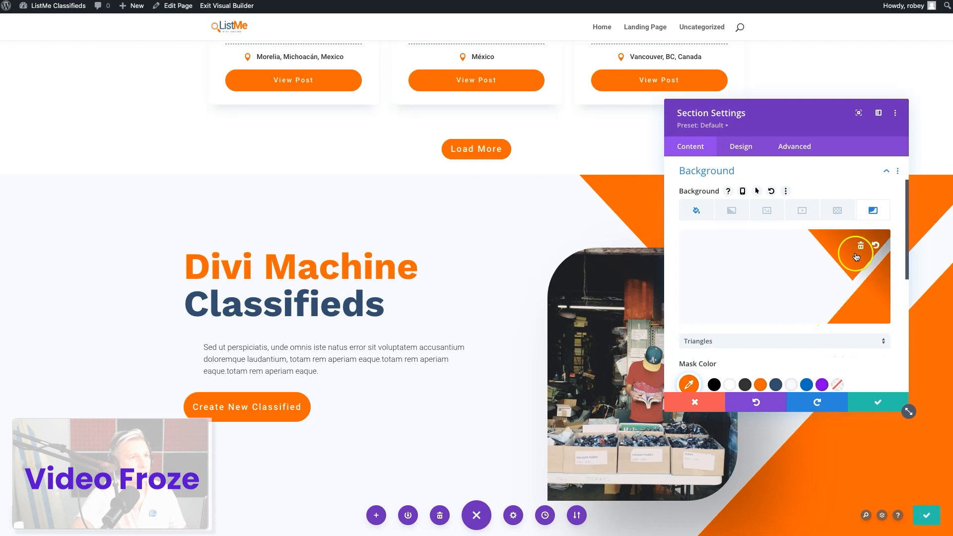
click(863, 247)
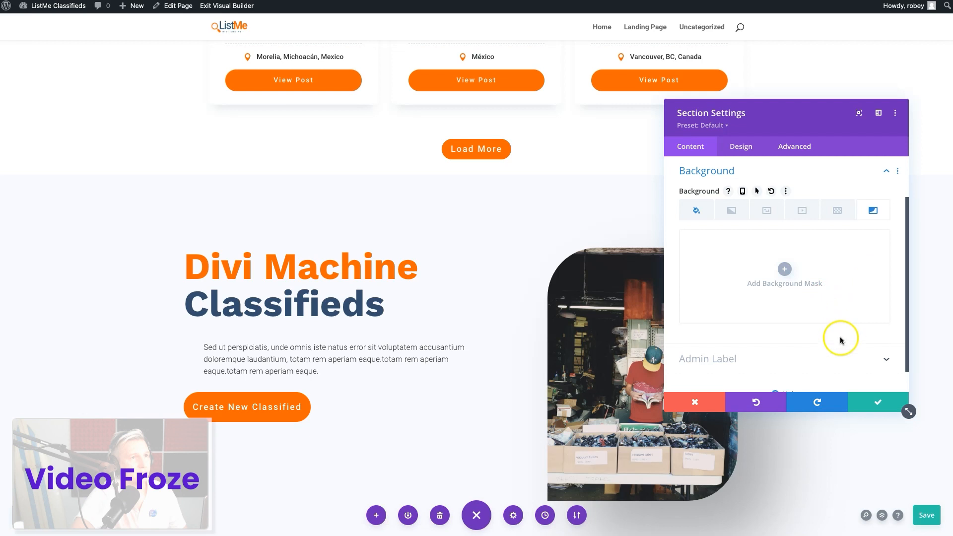
click(871, 401)
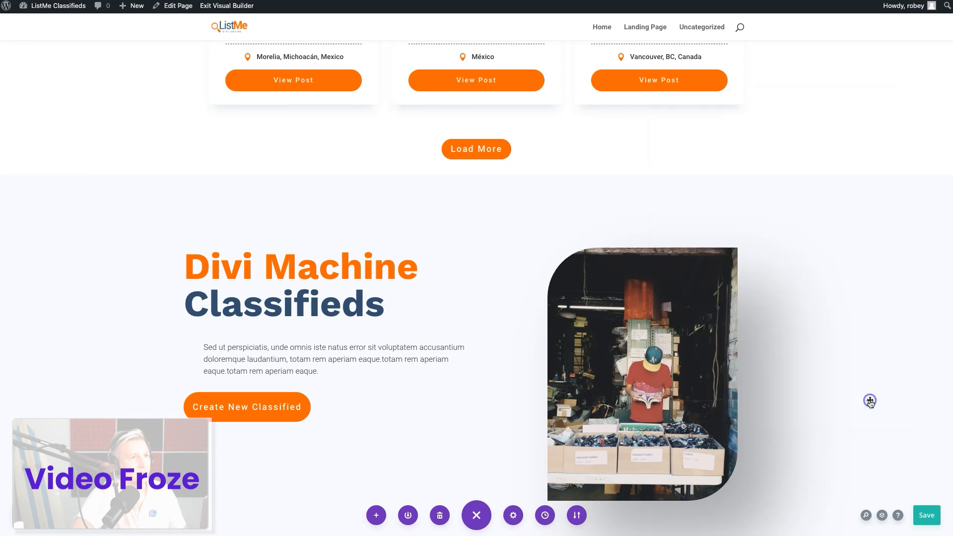
Delete the paragraph text and the "Create New Classified" button from the pasted section
scroll(617, 383, down, 2)
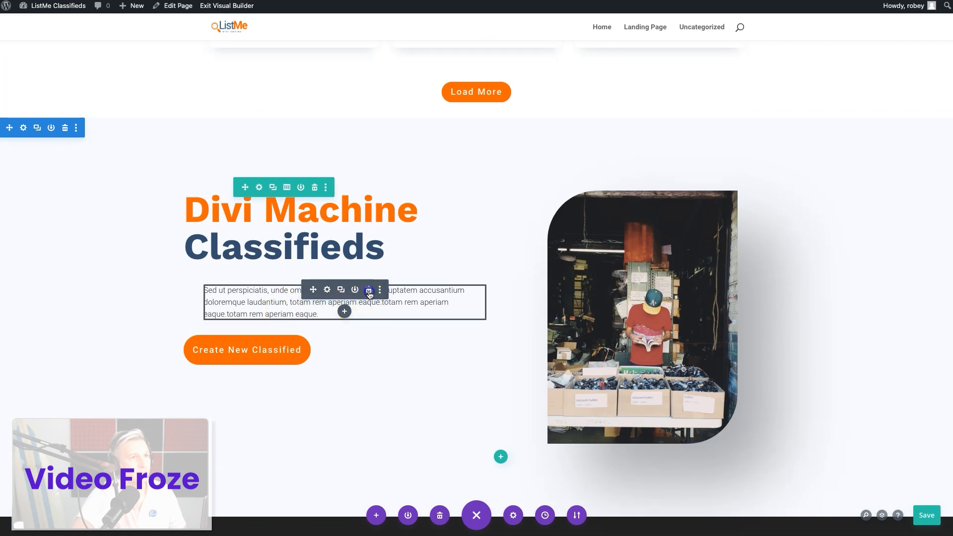
click(368, 294)
drag(303, 287, 487, 110)
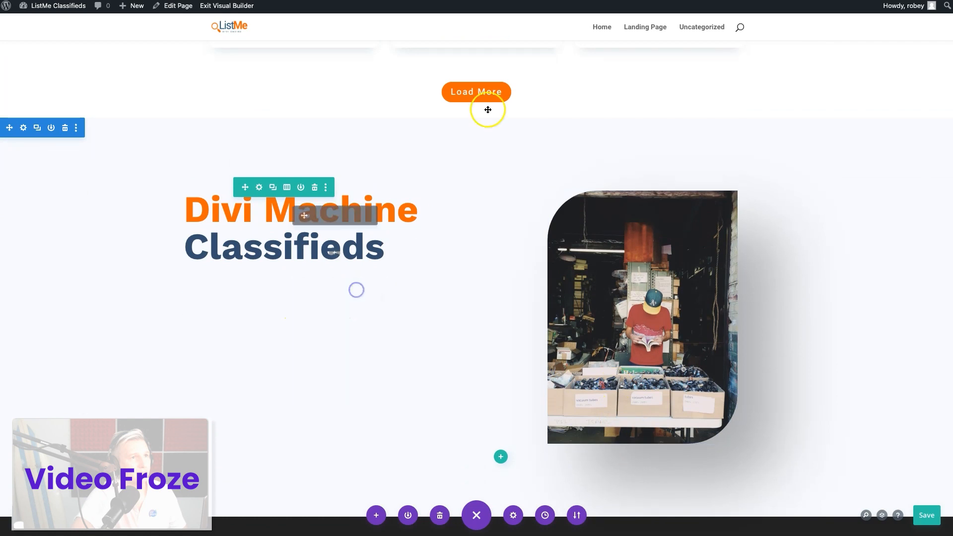
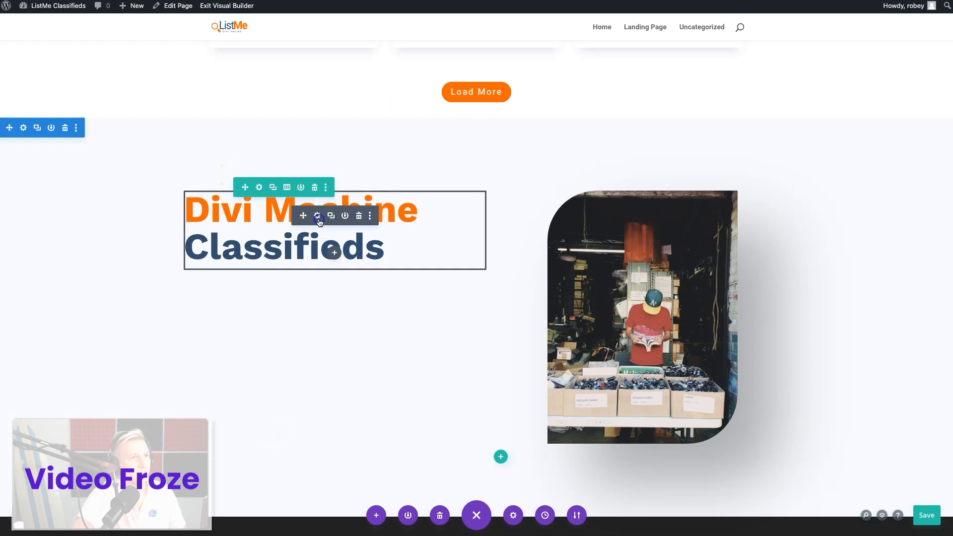
Replace the "Divi Machine Classifieds" heading text in the pasted section with "Why ListMe?"
click(315, 213)
click(739, 336)
drag(784, 336, 676, 308)
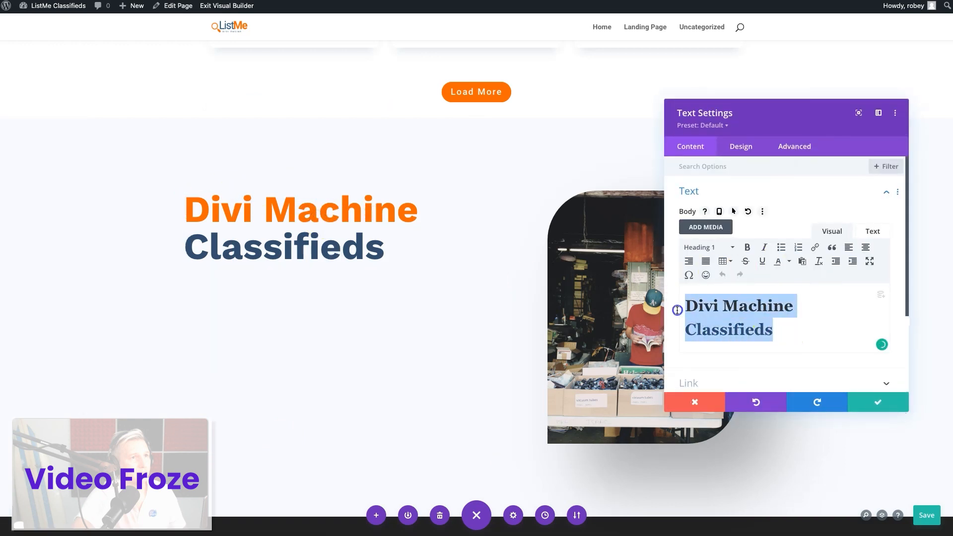
text(Why ListMe?)
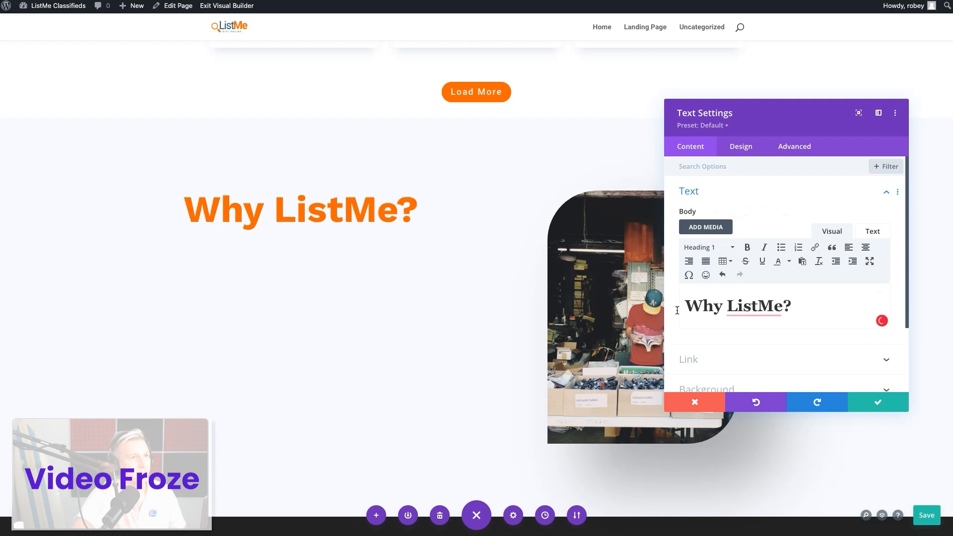
Change the "Why ListMe?" text from Heading 1 to Heading 2, check its HTML and save the text module
click(742, 147)
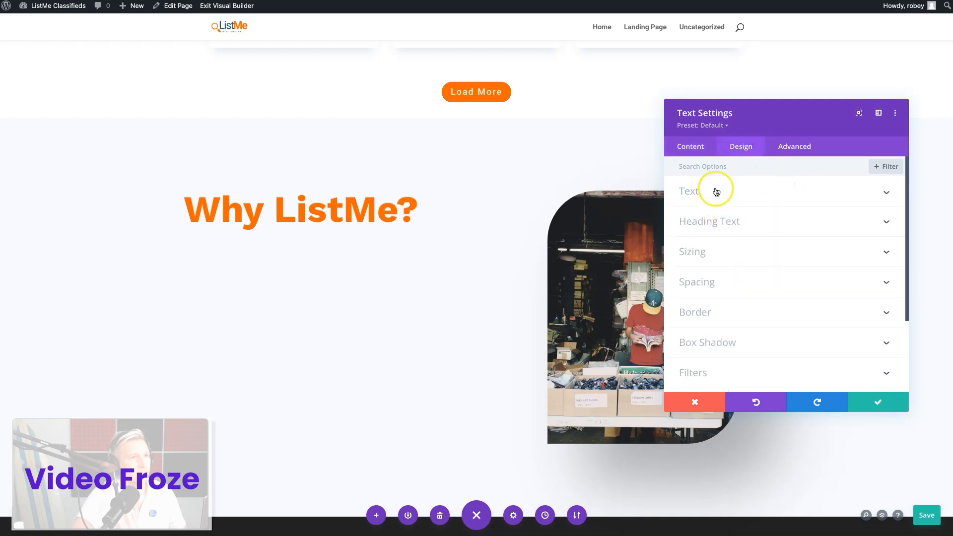
click(691, 145)
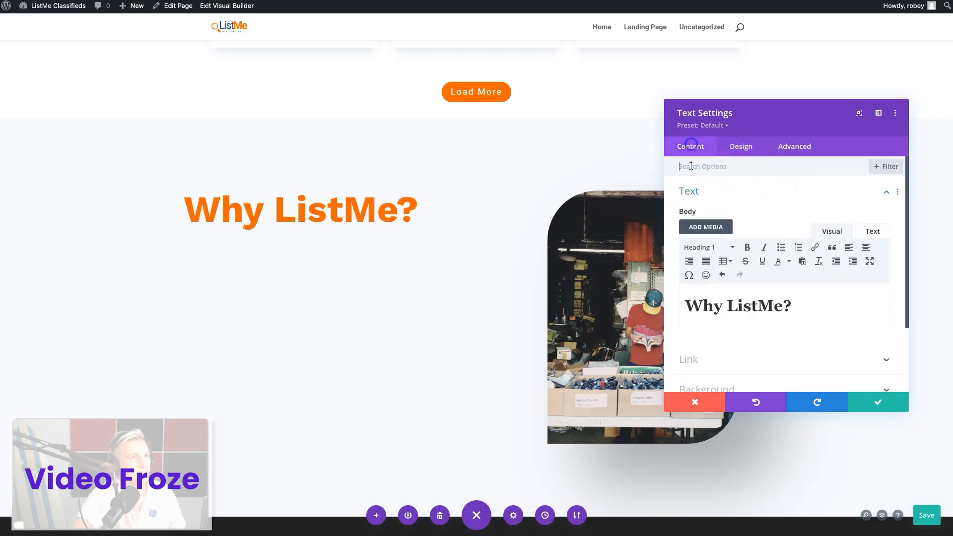
click(708, 247)
click(711, 306)
click(872, 230)
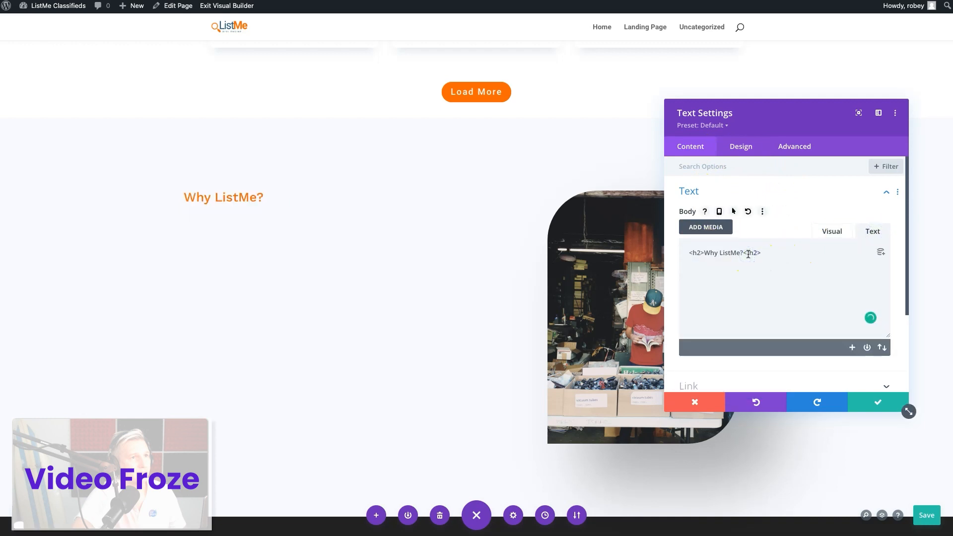
scroll(325, 194, up, 7)
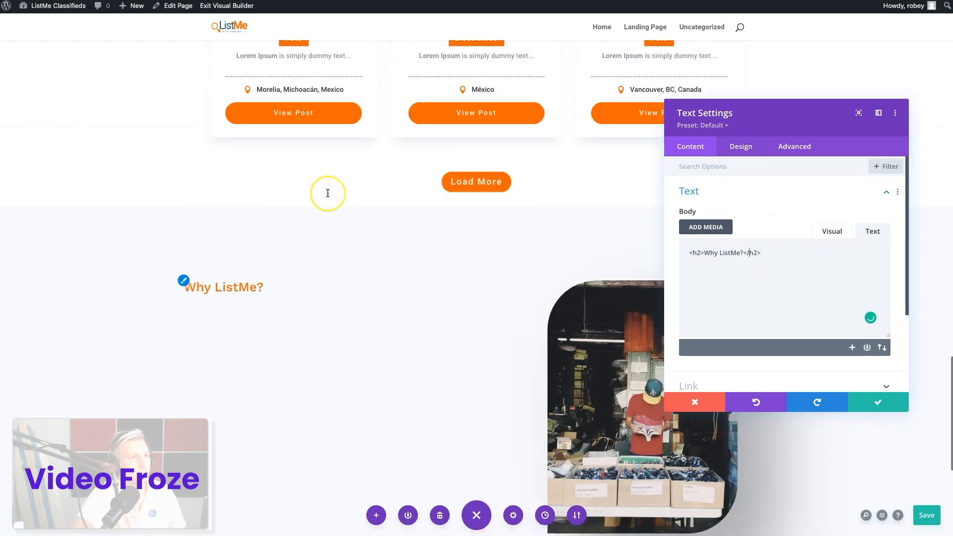
scroll(326, 192, down, 7)
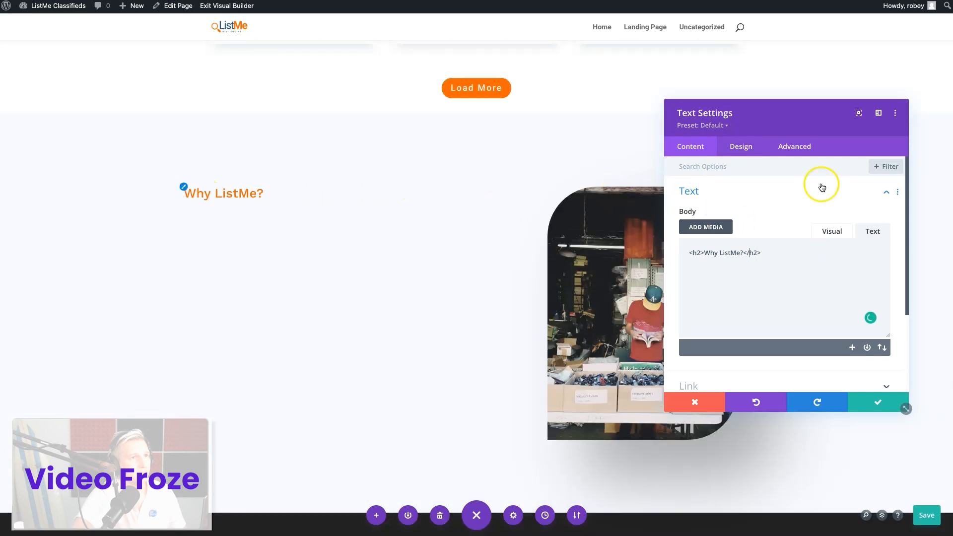
click(879, 403)
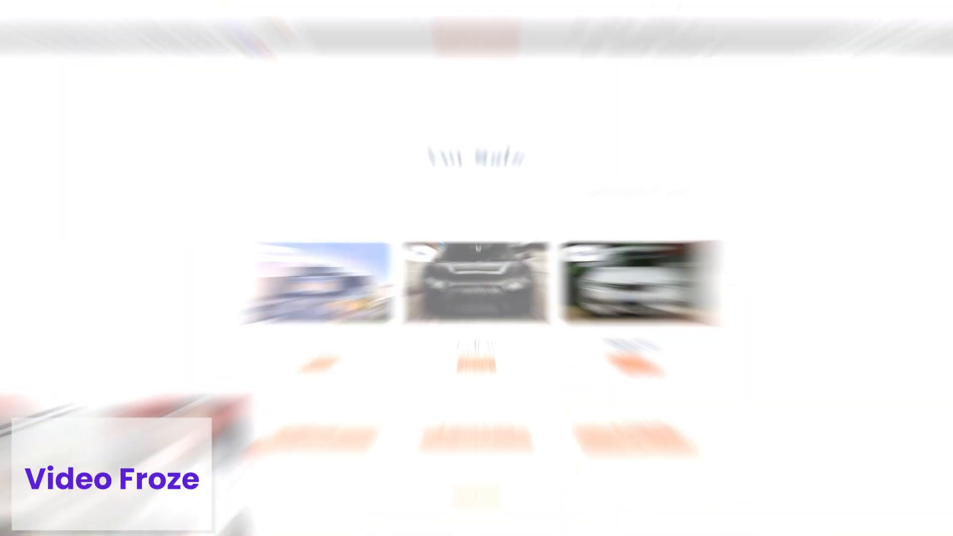
Examine the Heading 2 design settings of the "For Sale" title and close them without saving
scroll(552, 366, down, 3)
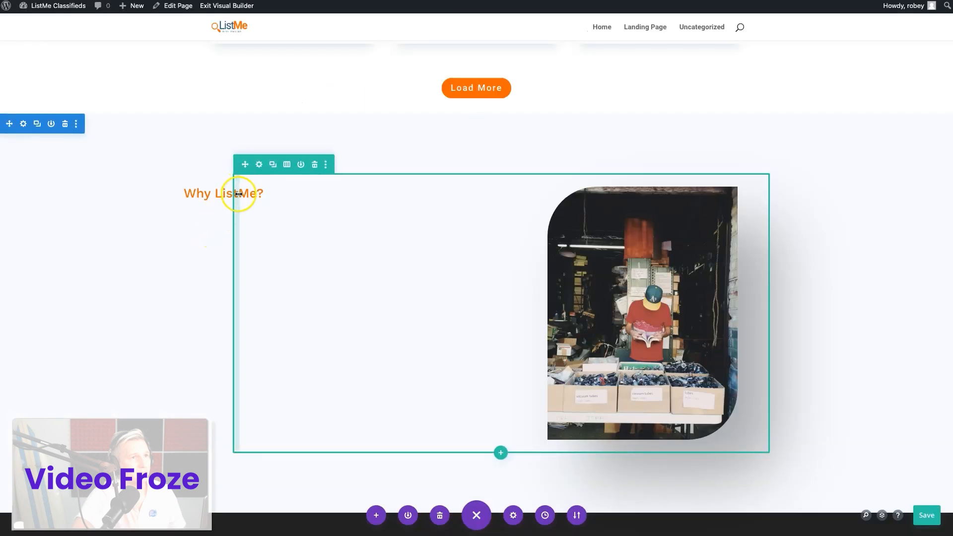
mouse_move(216, 196)
scroll(318, 195, up, 10)
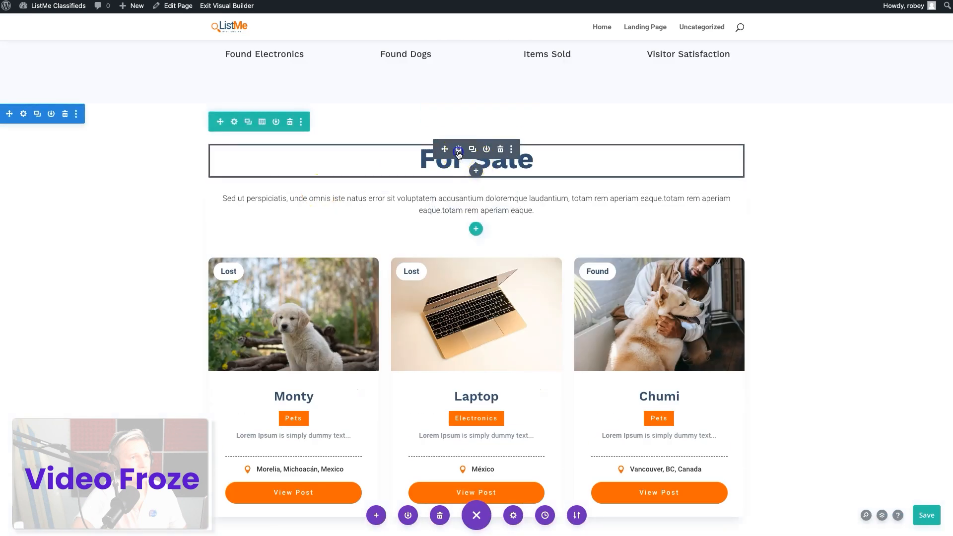
click(458, 149)
click(744, 147)
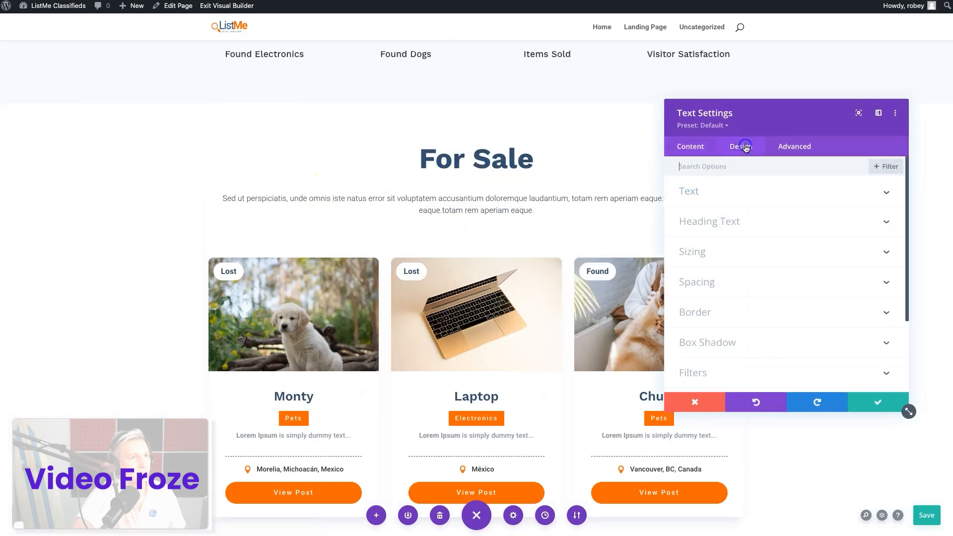
click(705, 223)
scroll(705, 228, down, 1)
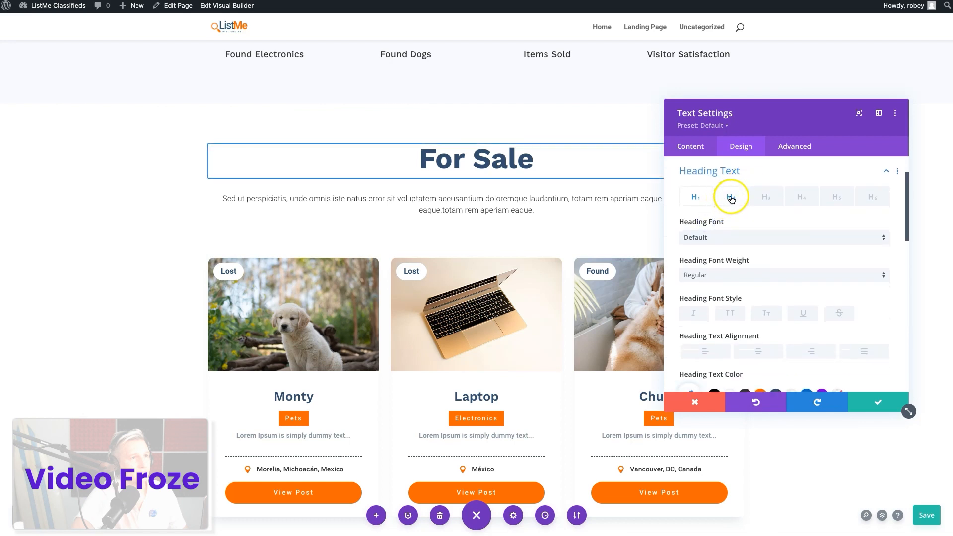
scroll(737, 326, down, 3)
scroll(737, 209, up, 2)
click(730, 159)
scroll(752, 307, down, 3)
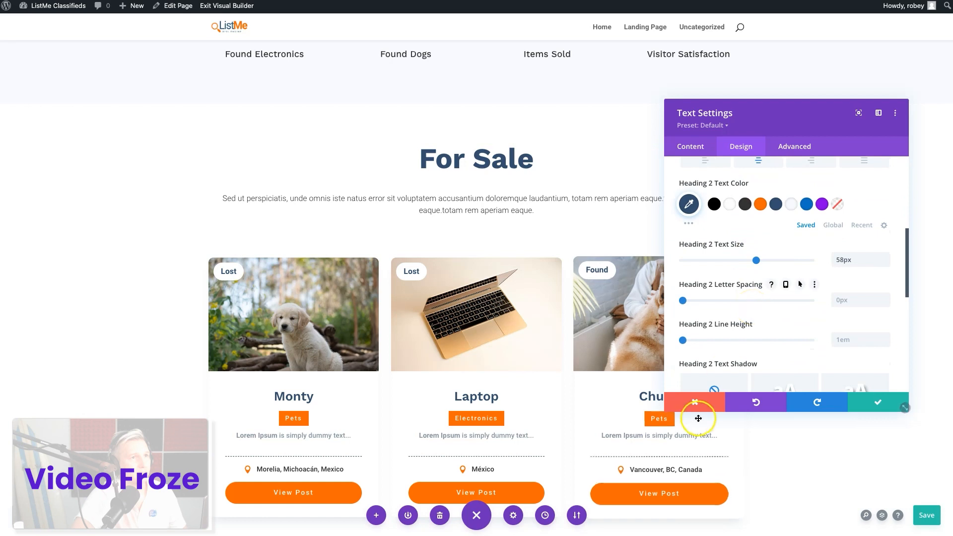
click(695, 399)
Set the Heading 2 text size of the "Why ListMe?" module to 58px
scroll(477, 240, down, 15)
scroll(588, 461, up, 5)
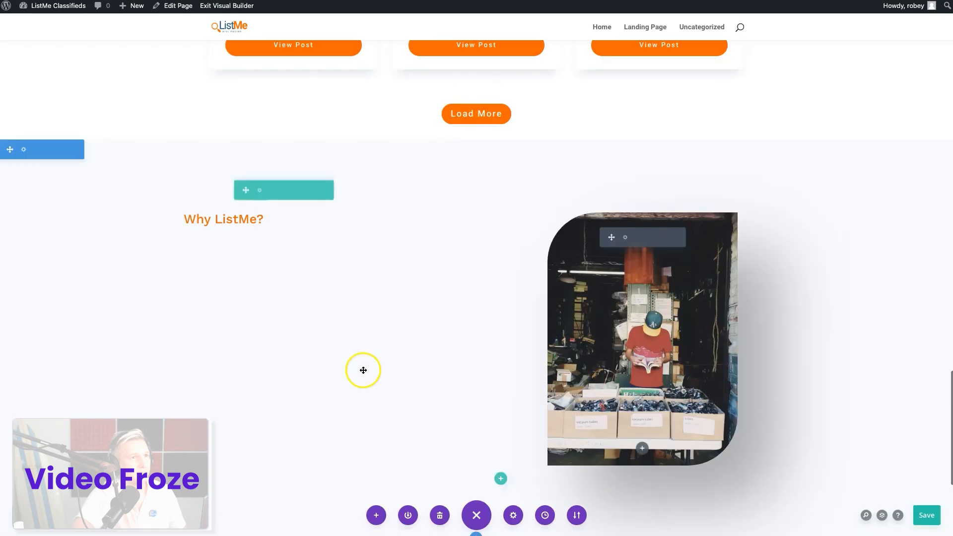
mouse_move(288, 223)
click(316, 218)
click(740, 147)
click(703, 219)
click(732, 196)
scroll(807, 317, down, 2)
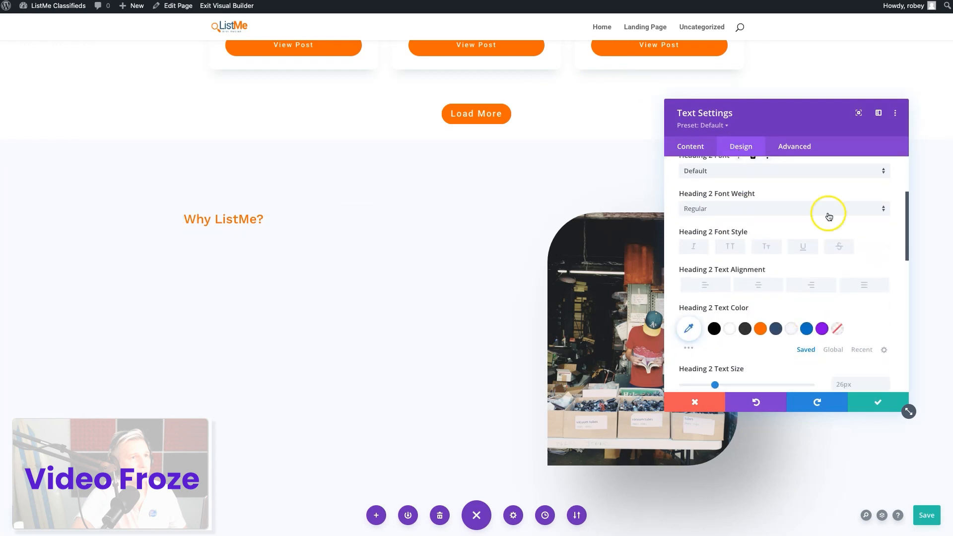
click(851, 384)
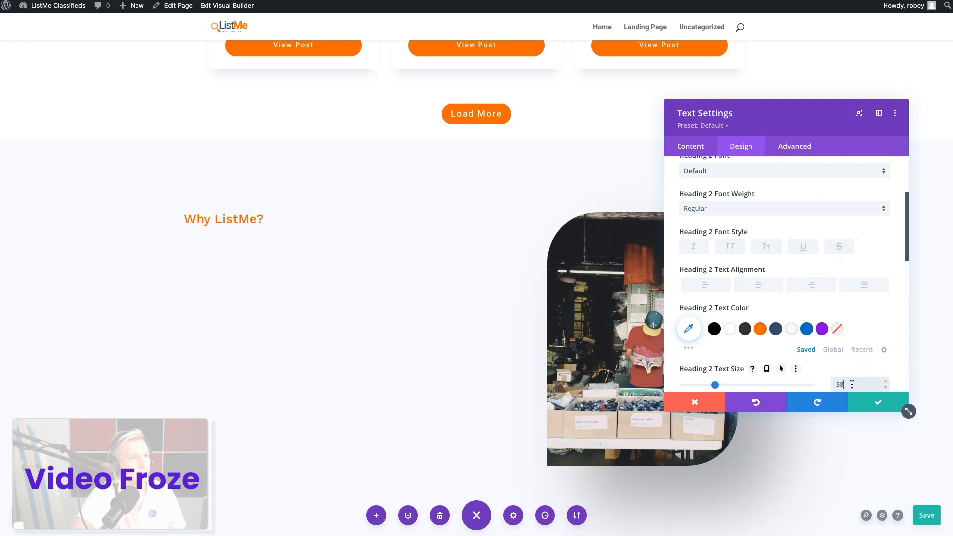
Give the "Why ListMe?" heading a Bold weight and the saved dark blue text colour, and save the module
click(789, 208)
click(755, 267)
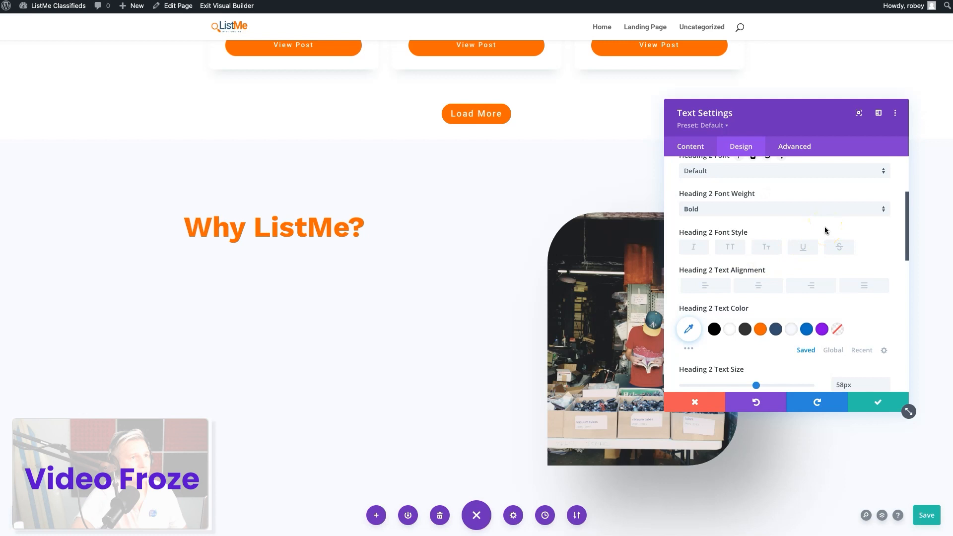
click(776, 329)
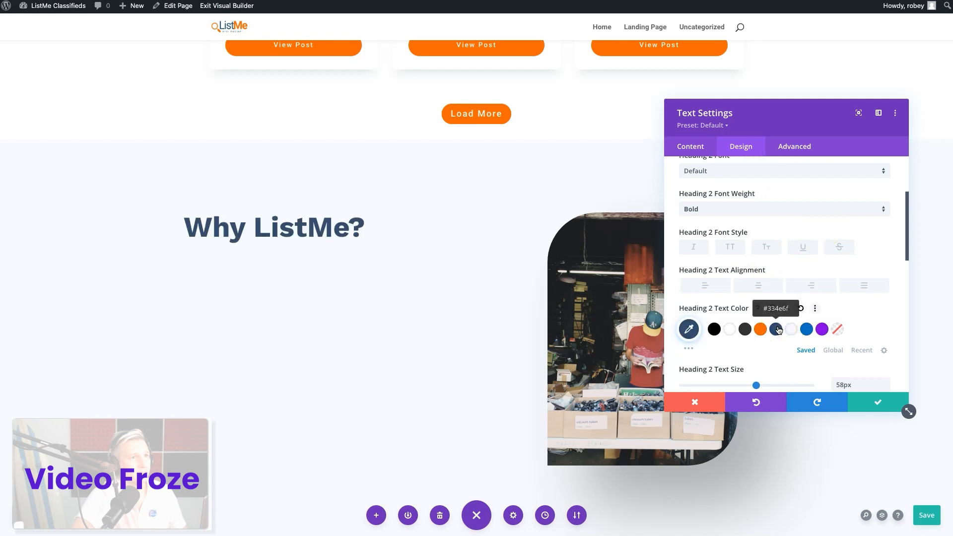
click(857, 404)
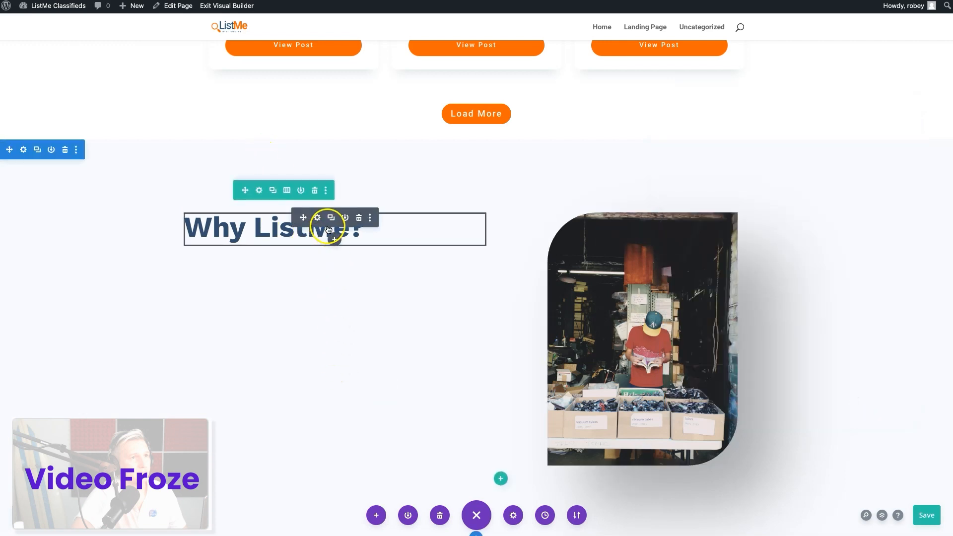
Insert a Blurb module below the "Why ListMe?" heading
click(333, 240)
text(blurb)
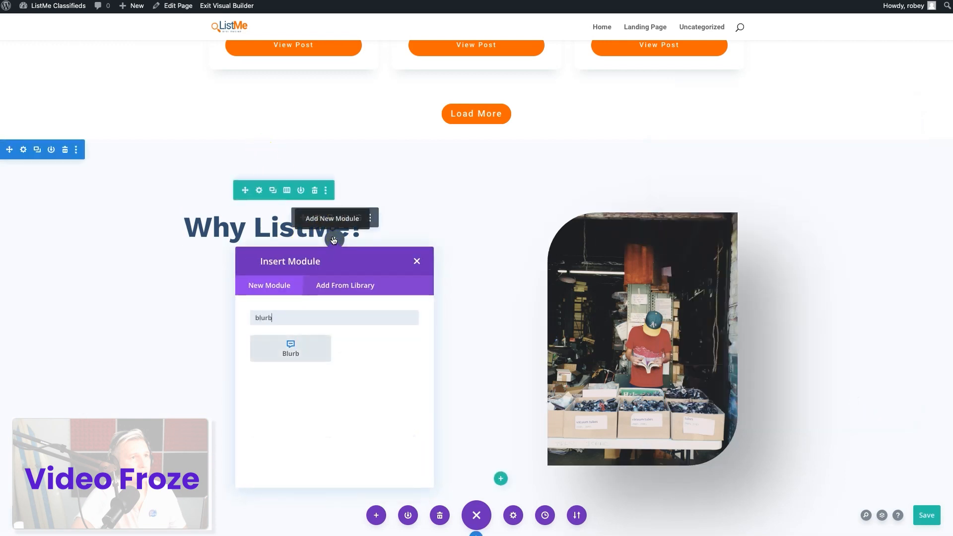
click(286, 352)
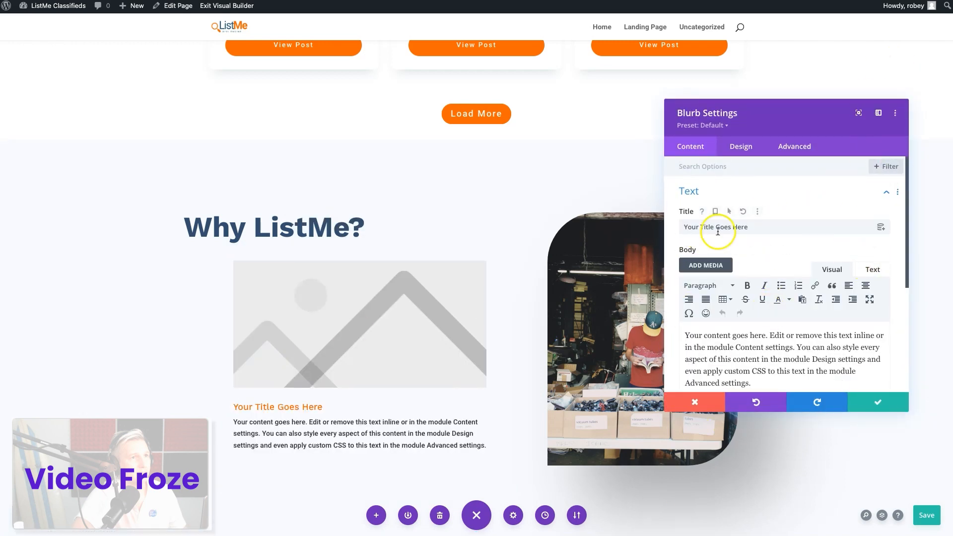
Title the blurb "Search for Anything" and replace its body with "Sed ut perspiciatis Unde omnis iste Natus error sit Voluptatem Accusantium."
triple_click(717, 231)
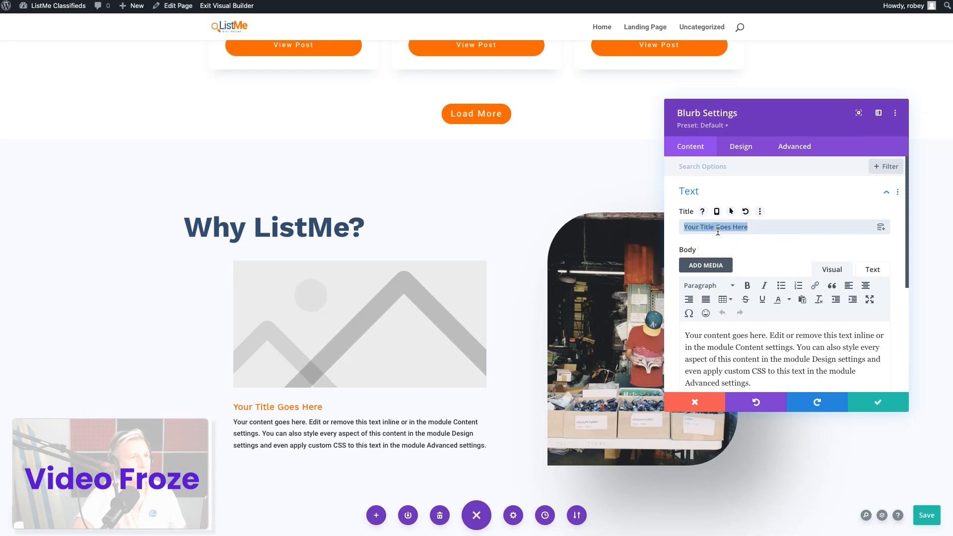
text(s)
key(BackSpace)
key(BackSpace)
key(BackSpace)
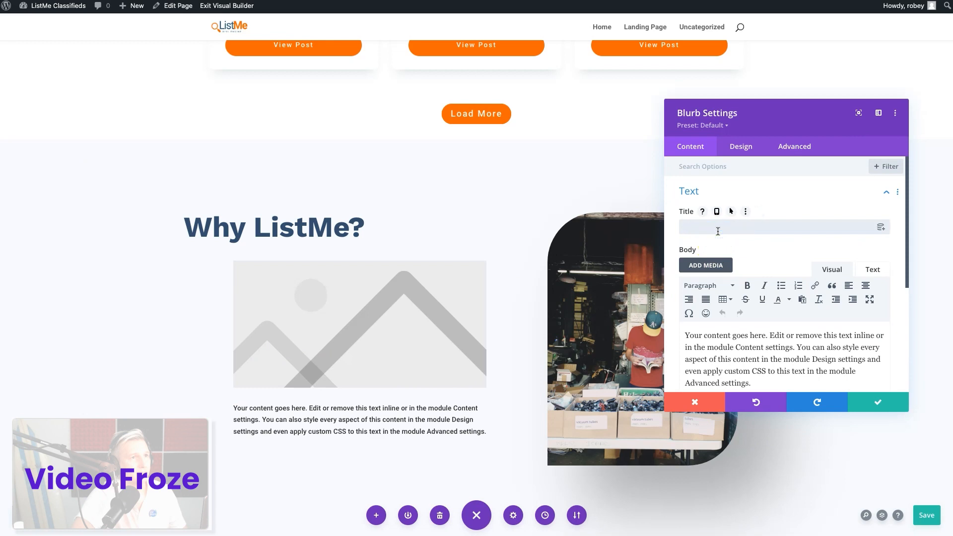
text(Search for Anything)
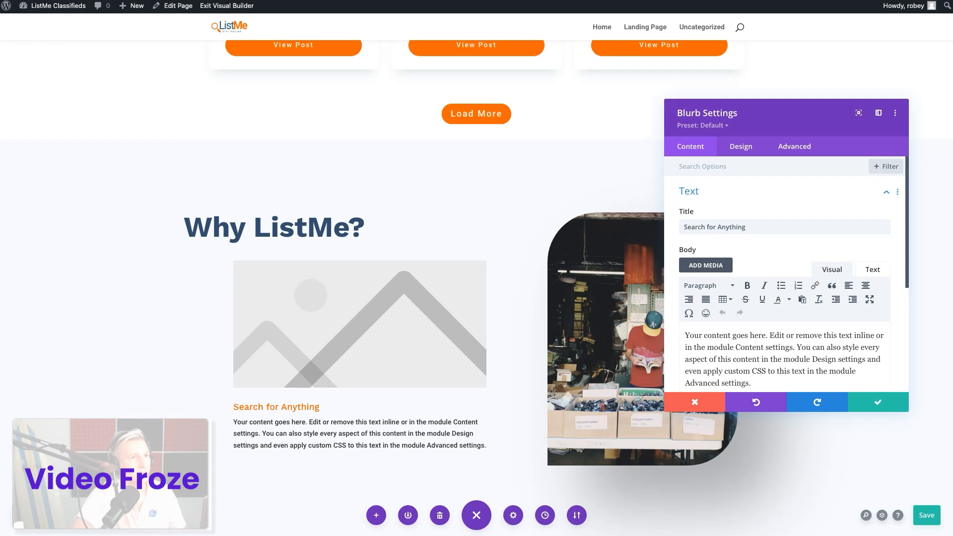
triple_click(753, 345)
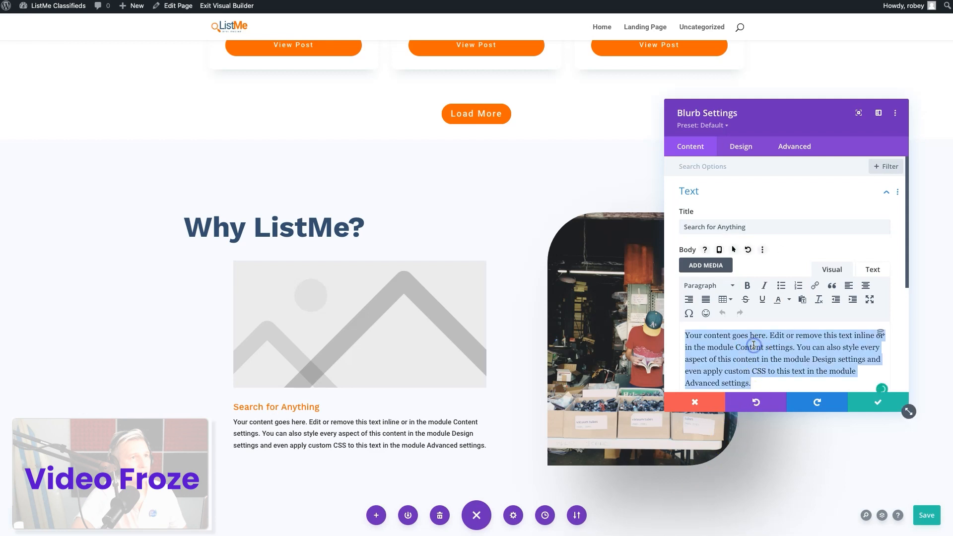
text(Sed ut perspiciatis Unde omnis iste Natus error sit Voluptatem Accusantium.)
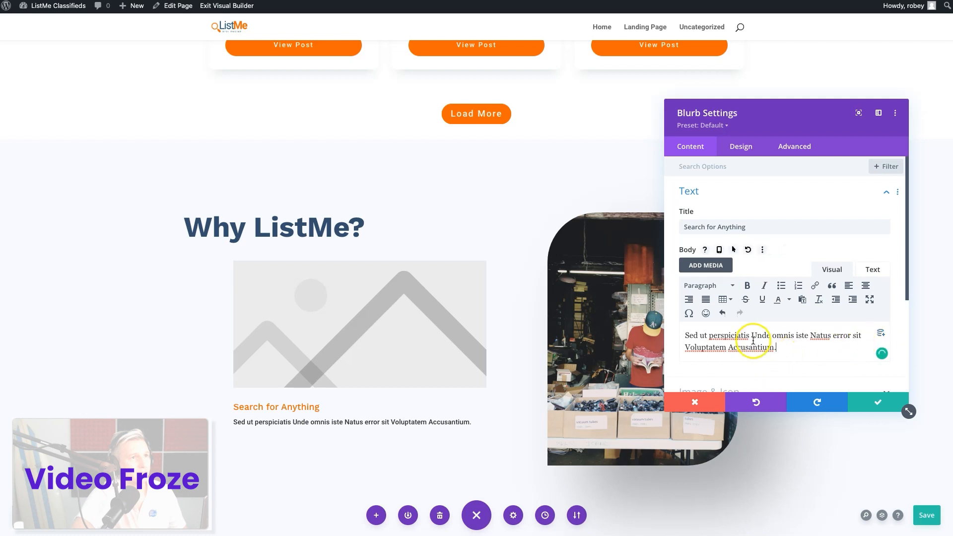
Switch the blurb from an image to an icon, search the icons for "search" and pick the solid document-with-magnifier icon
scroll(751, 347, down, 3)
click(744, 293)
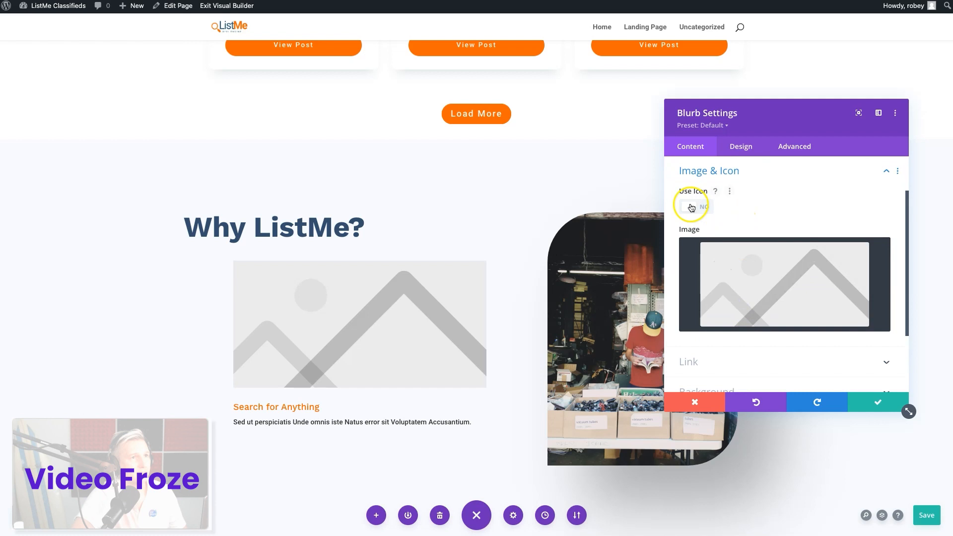
click(690, 206)
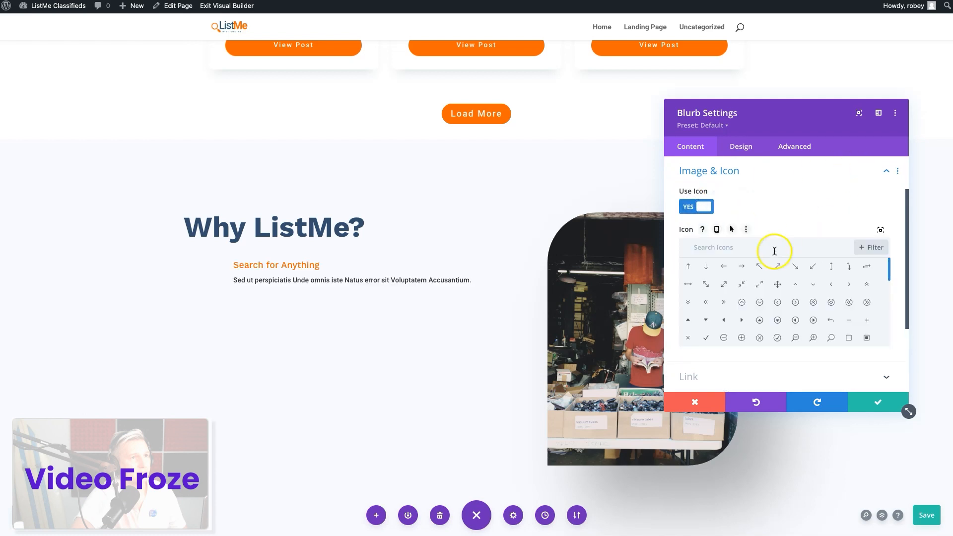
click(773, 251)
text(search)
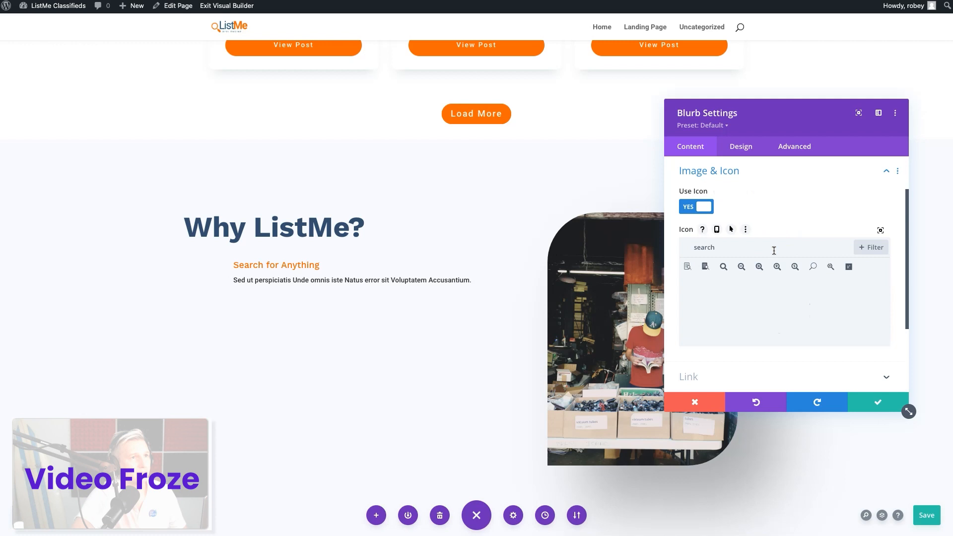
click(707, 270)
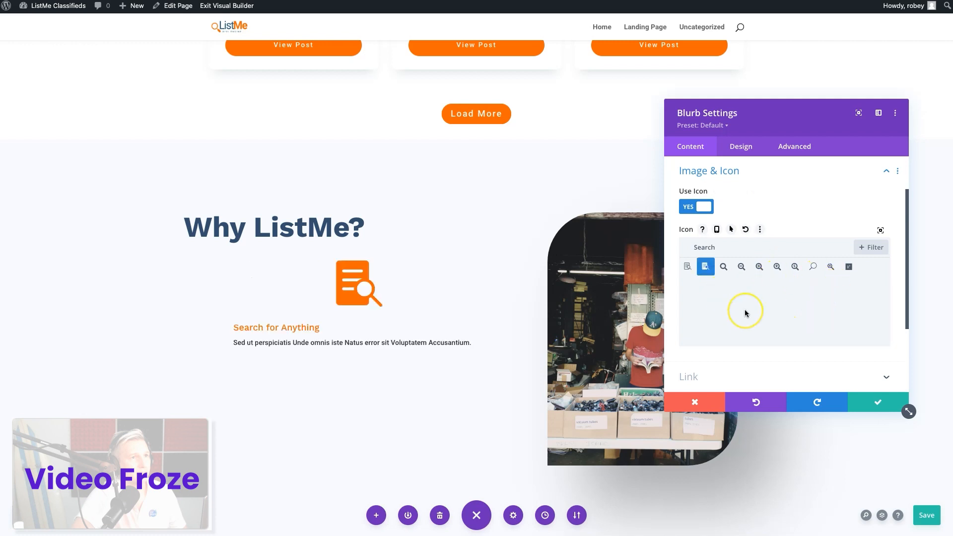
Set the blurb's icon placement to Left and its icon width to 73px
scroll(784, 302, down, 2)
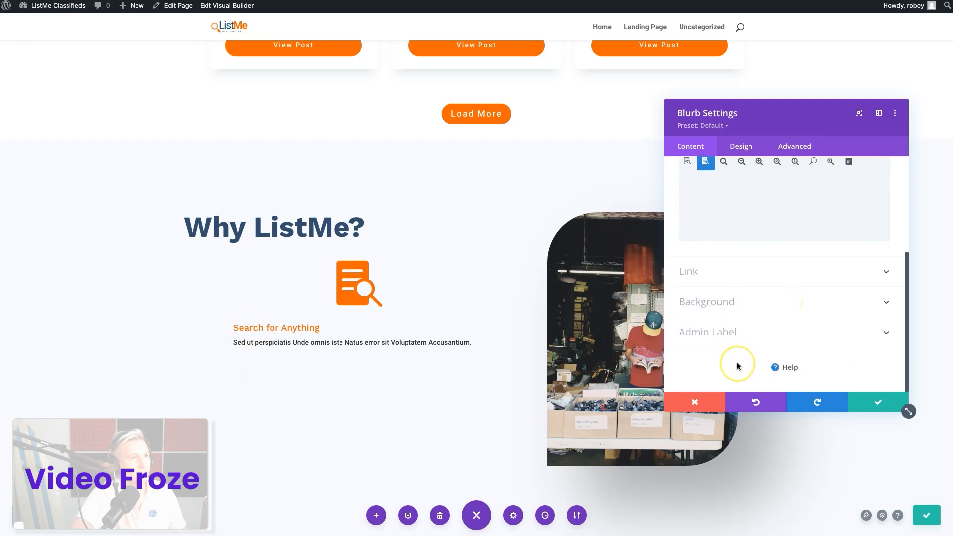
scroll(735, 365, up, 3)
click(753, 149)
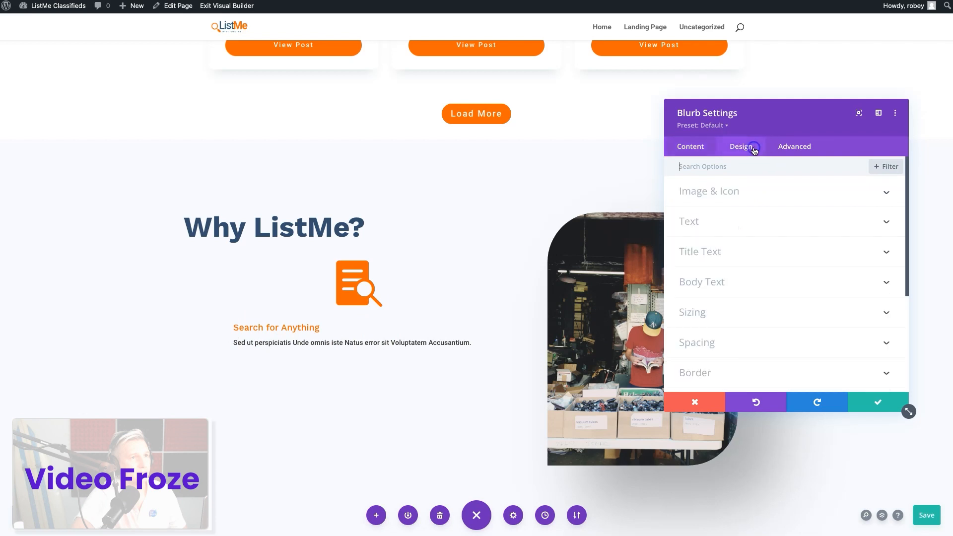
click(723, 195)
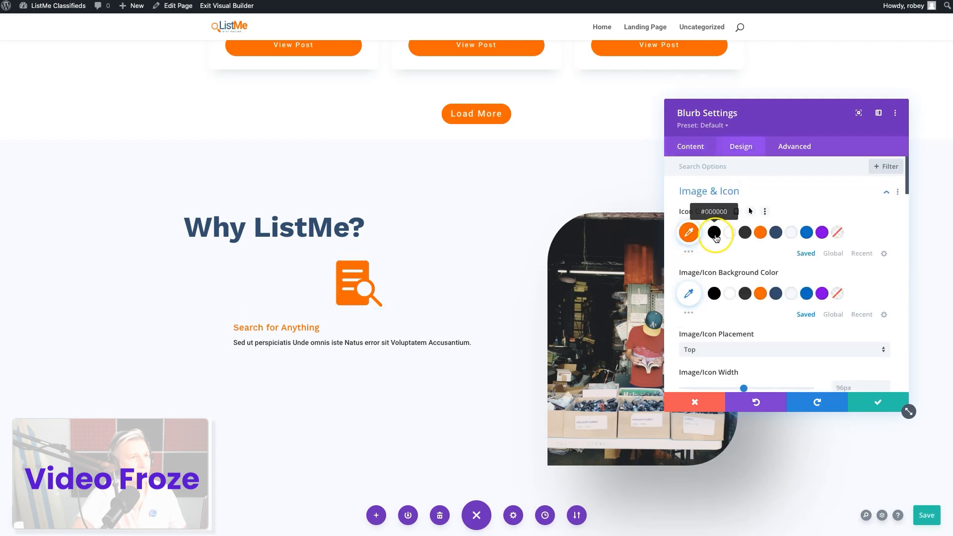
scroll(717, 288, down, 3)
scroll(722, 278, down, 1)
click(728, 241)
click(724, 263)
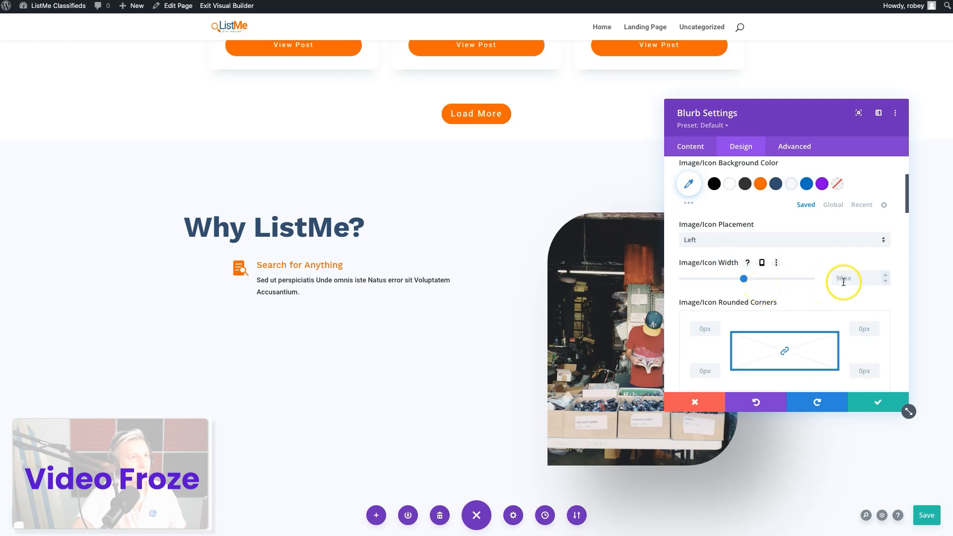
mouse_move(743, 278)
mouse_down()
mouse_move(761, 278)
mouse_move(729, 279)
mouse_up()
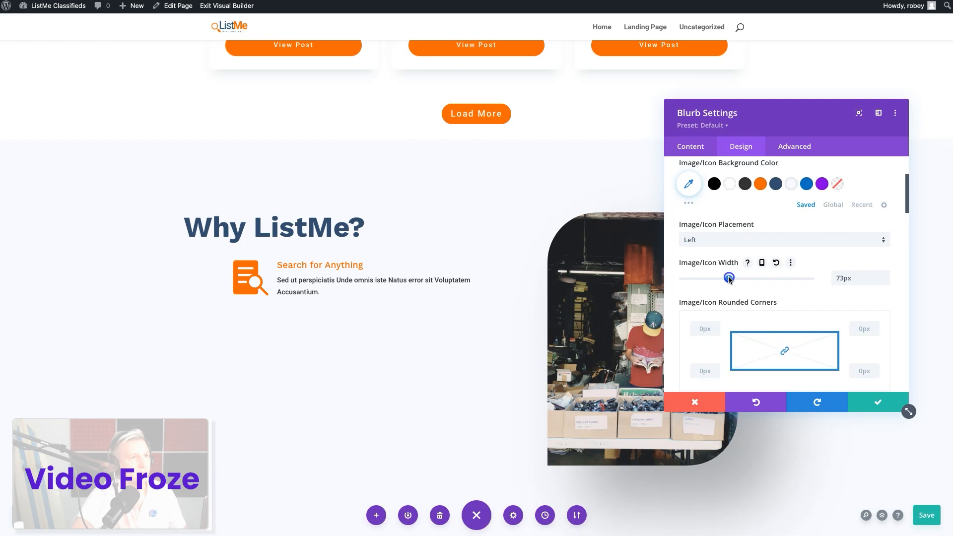
Reduce the "Search for Anything" blurb's icon width to 62px and finish with its image and icon settings
drag(729, 279, 722, 280)
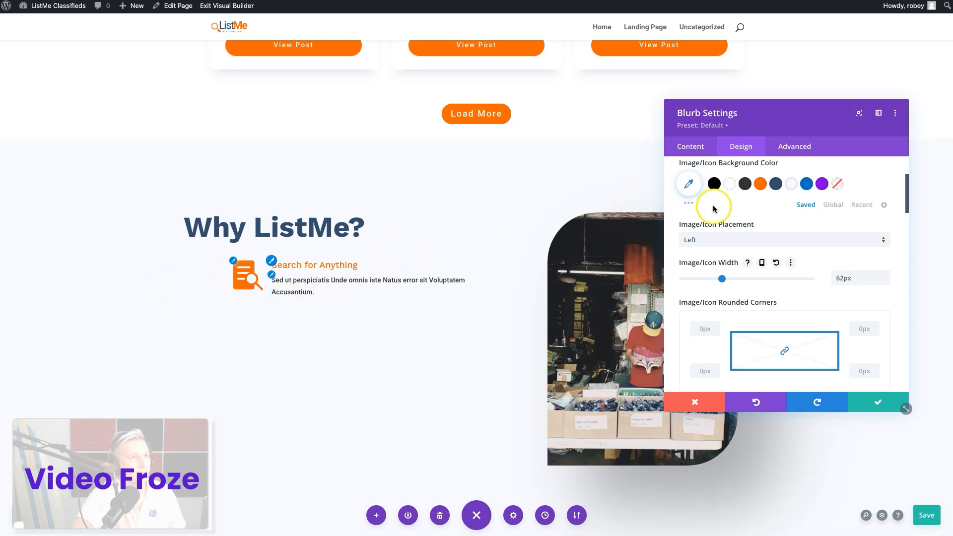
scroll(738, 296, down, 3)
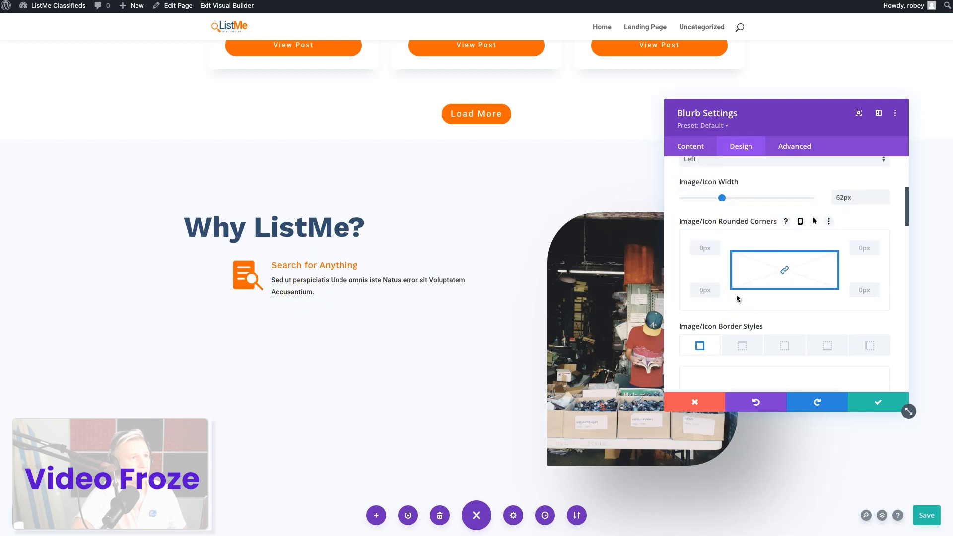
scroll(736, 298, down, 15)
scroll(736, 294, up, 20)
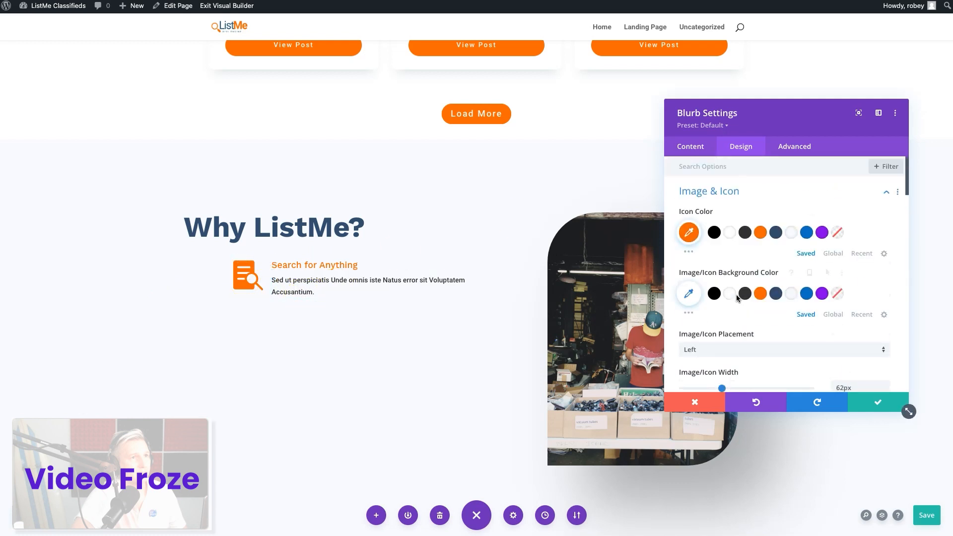
click(756, 193)
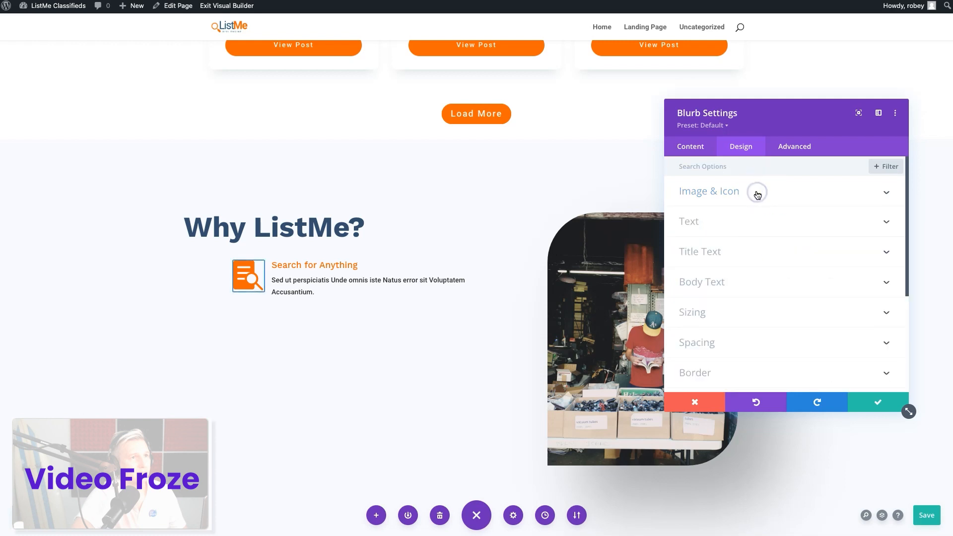
Color the blurb's title text with the saved dark slate blue and set its font weight to Semi Bold
click(728, 256)
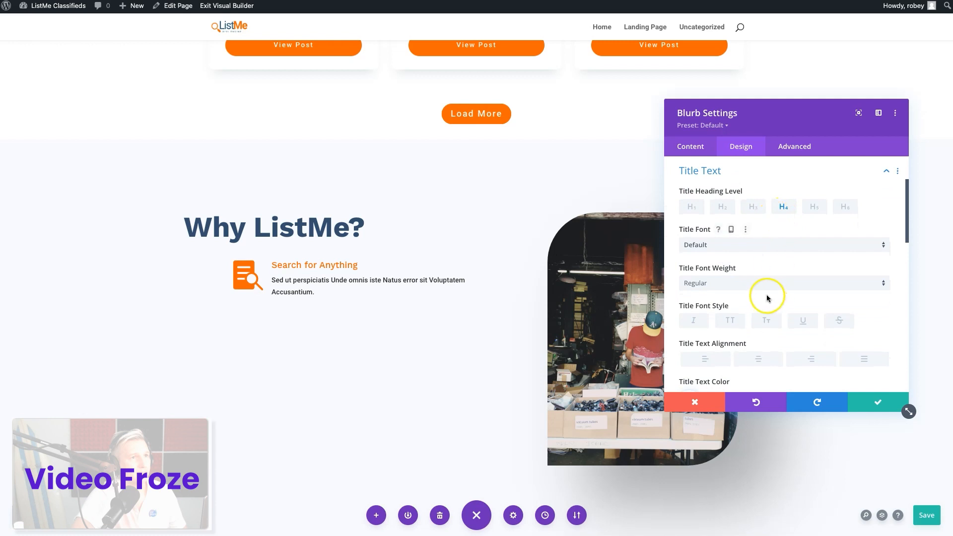
scroll(764, 292, down, 3)
click(775, 256)
scroll(772, 255, up, 4)
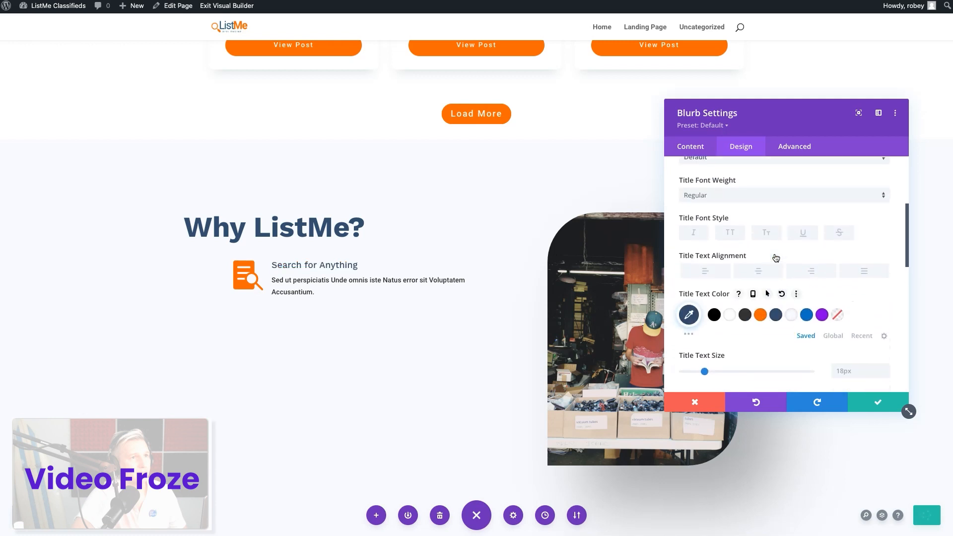
click(732, 274)
click(714, 249)
click(718, 291)
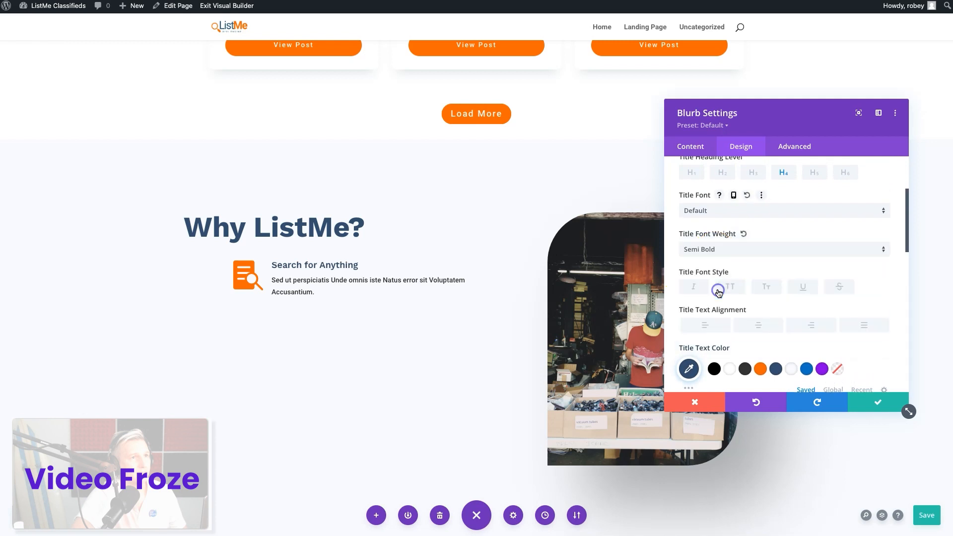
Try a title text size of 16px for the blurb and reset it to the default
scroll(808, 307, down, 3)
click(846, 301)
text(16px)
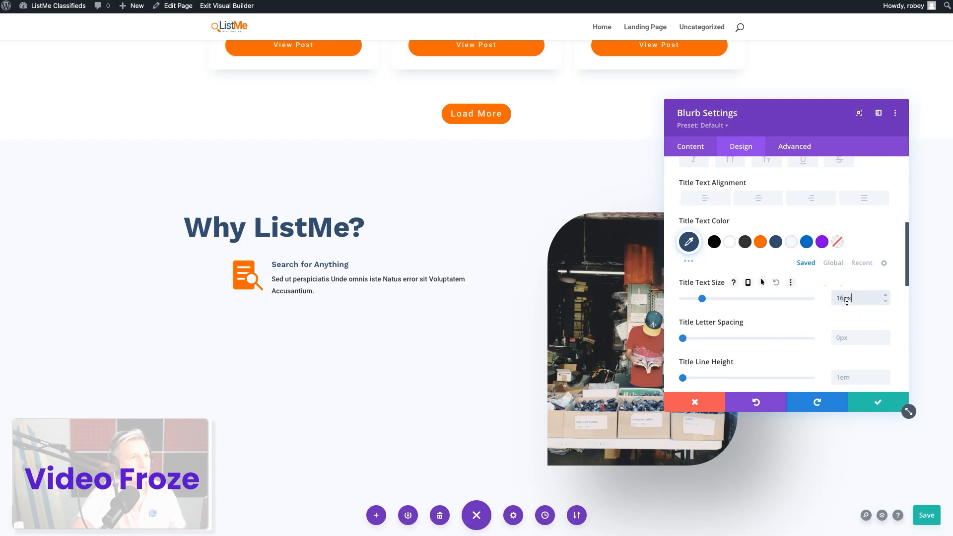
click(806, 285)
click(775, 283)
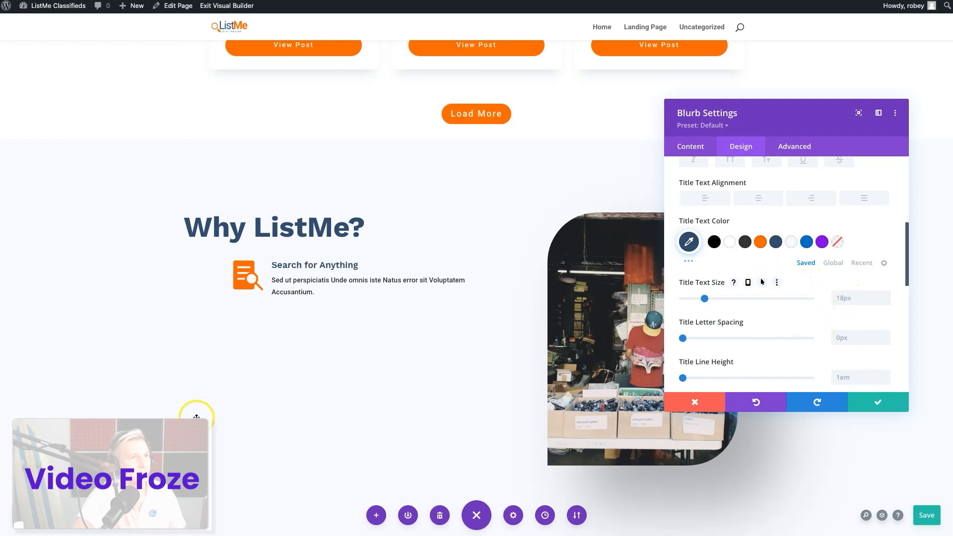
Set the blurb's body font weight to Light
scroll(793, 319, down, 5)
scroll(793, 319, down, 2)
click(799, 168)
click(760, 323)
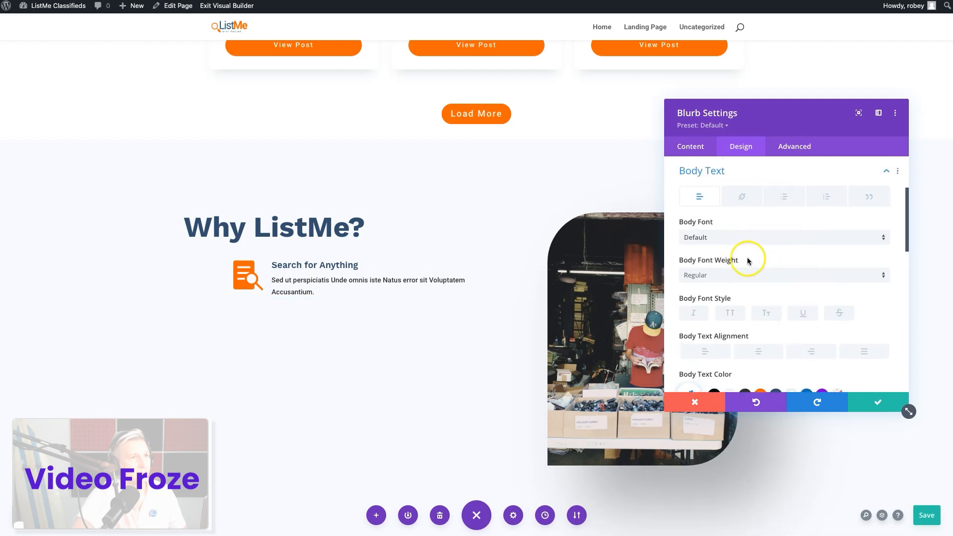
click(742, 275)
click(739, 282)
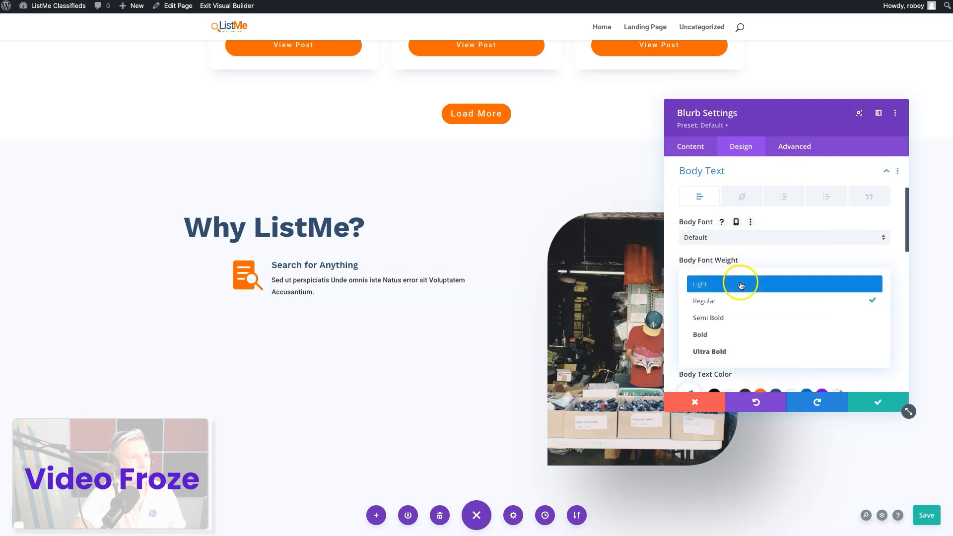
Set the blurb's body text size to 16px and its body text color to #333333
scroll(526, 259, up, 5)
scroll(523, 251, up, 3)
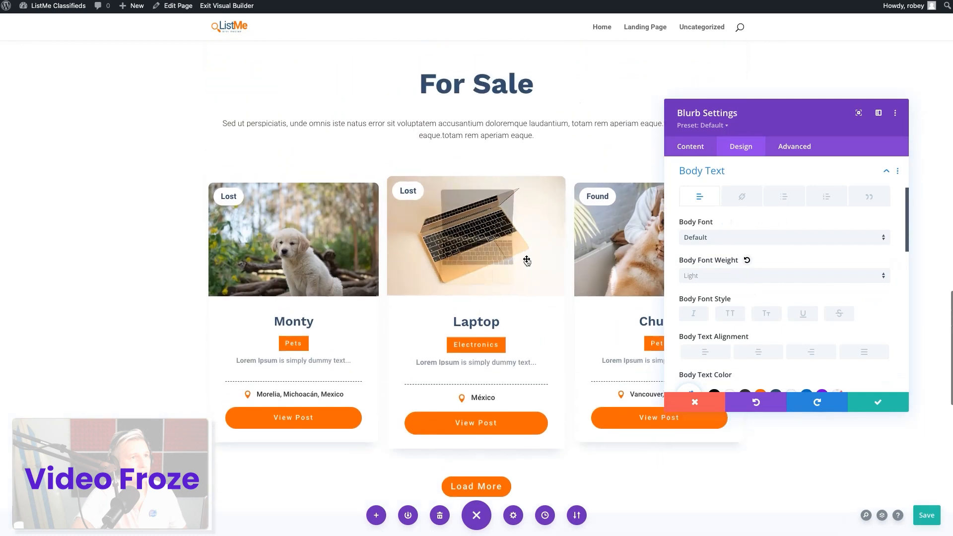
scroll(474, 337, down, 5)
scroll(472, 339, down, 2)
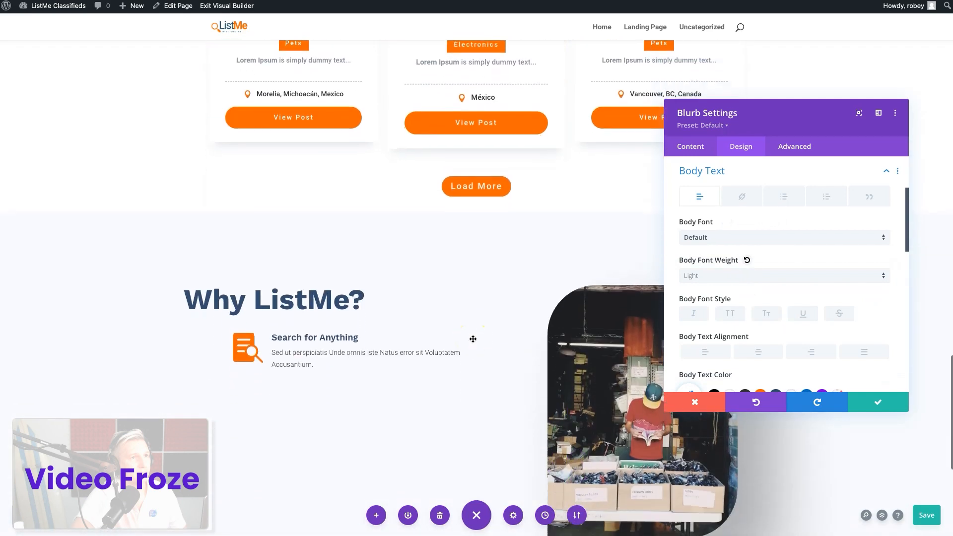
scroll(760, 284, down, 3)
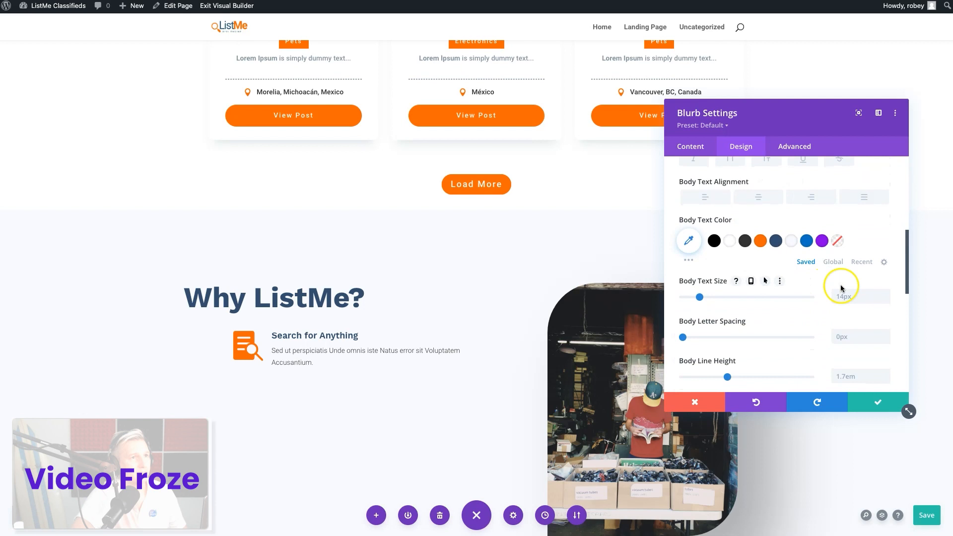
click(883, 294)
click(883, 294)
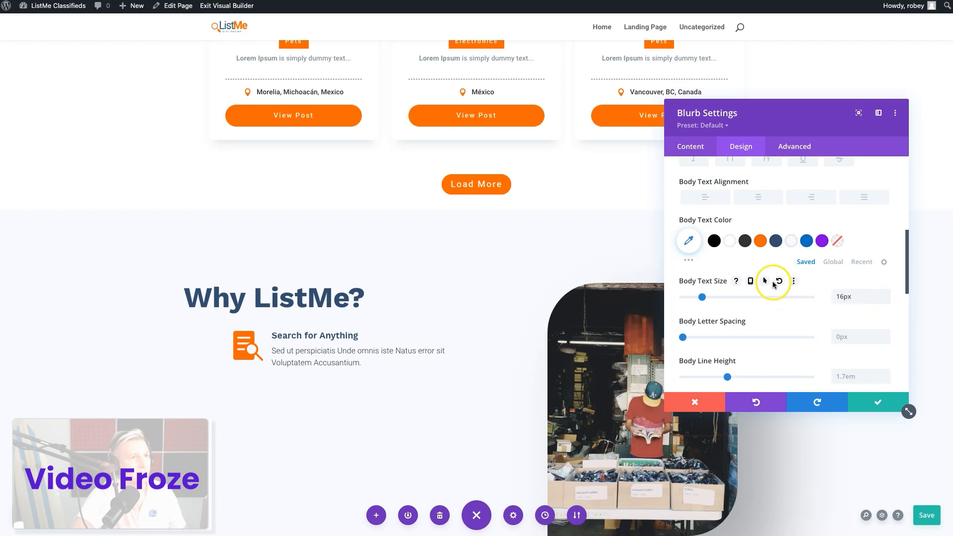
click(745, 241)
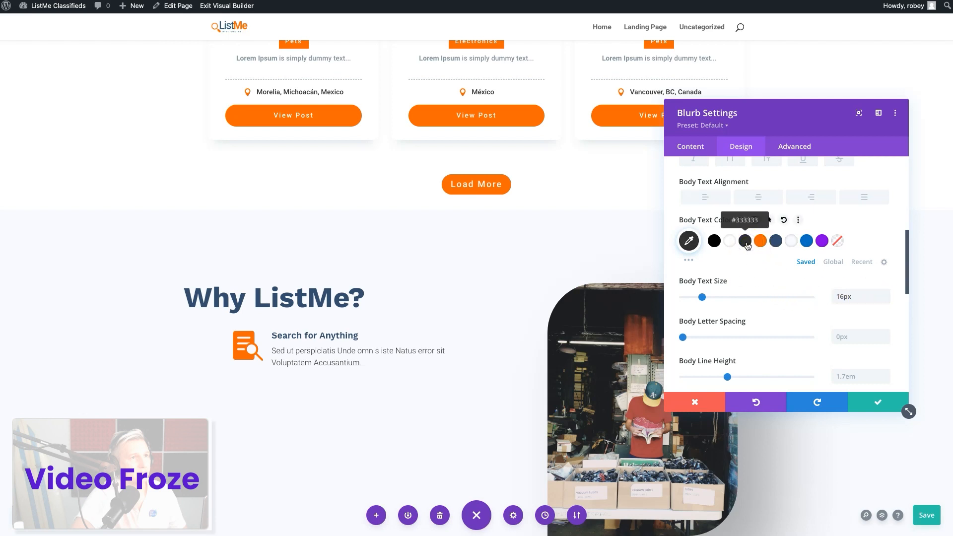
Give the blurb a left margin of -50px and save its settings
scroll(747, 243, up, 1)
scroll(747, 238, down, 8)
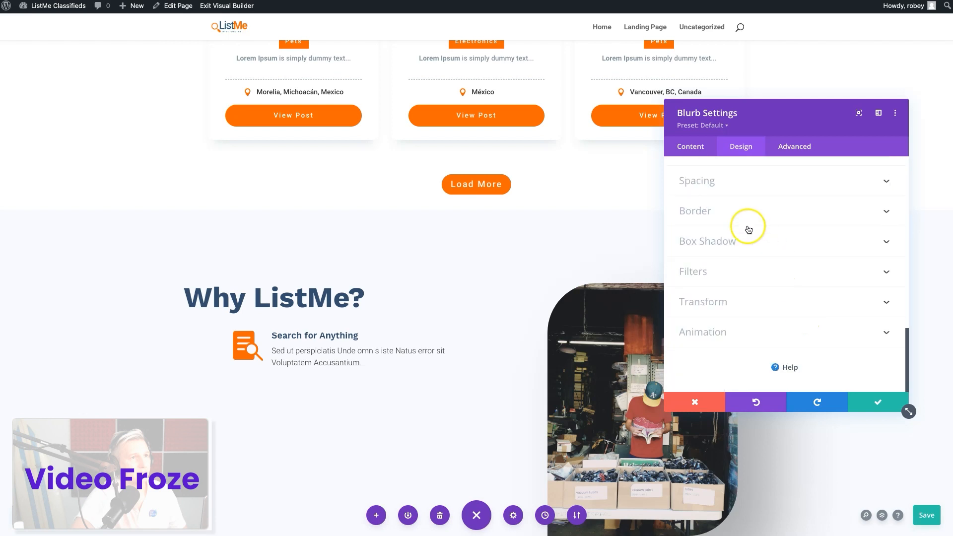
click(724, 186)
click(806, 207)
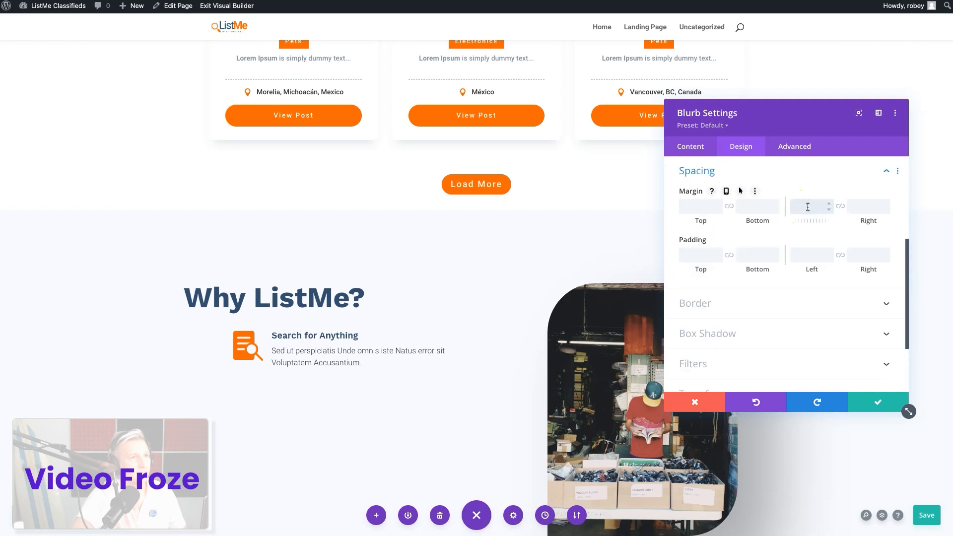
text(-50px)
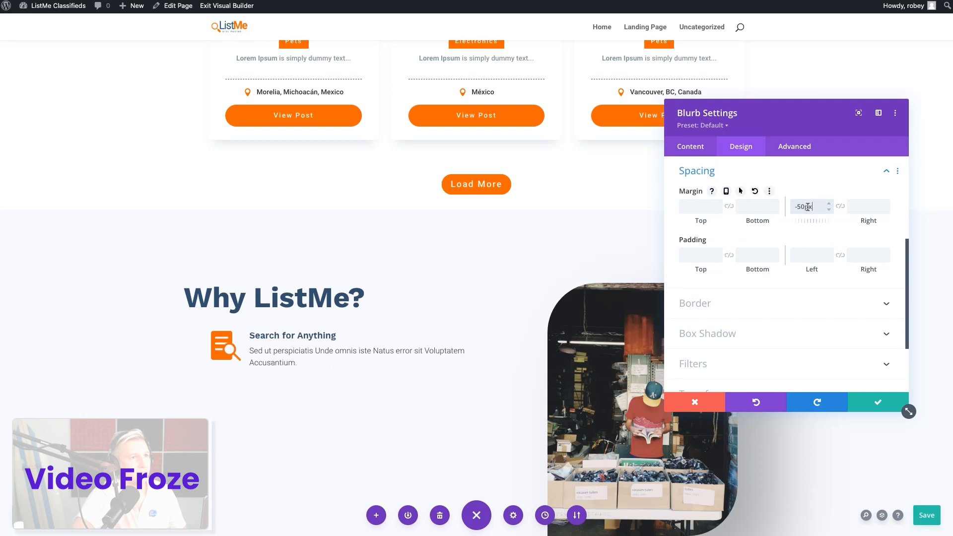
click(869, 405)
Duplicate the "Search for Anything" blurb twice to make a stack of three
scroll(440, 436, down, 2)
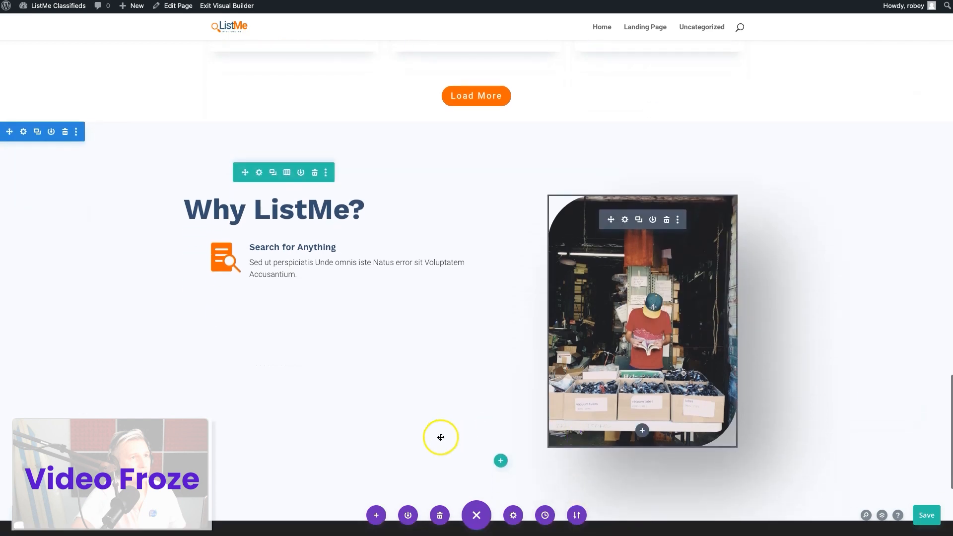
click(342, 251)
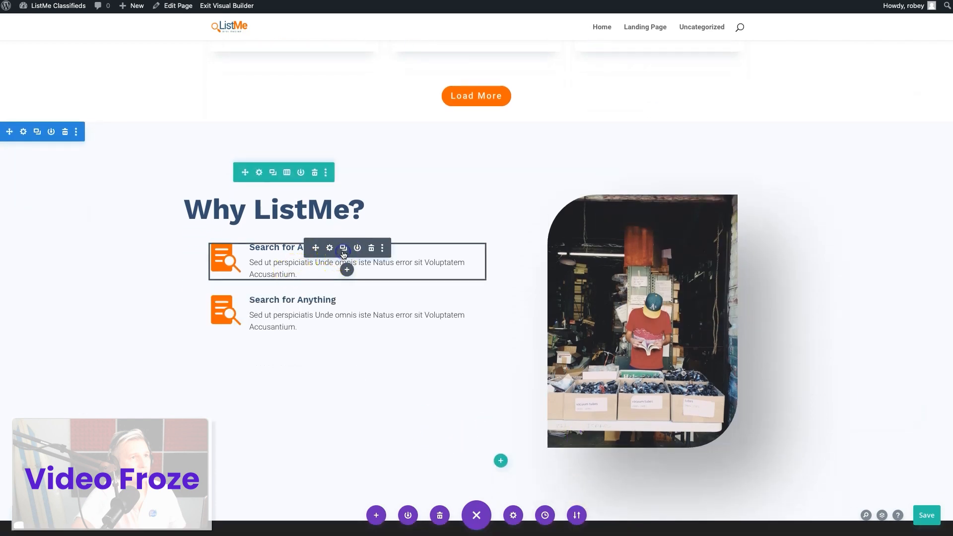
click(343, 250)
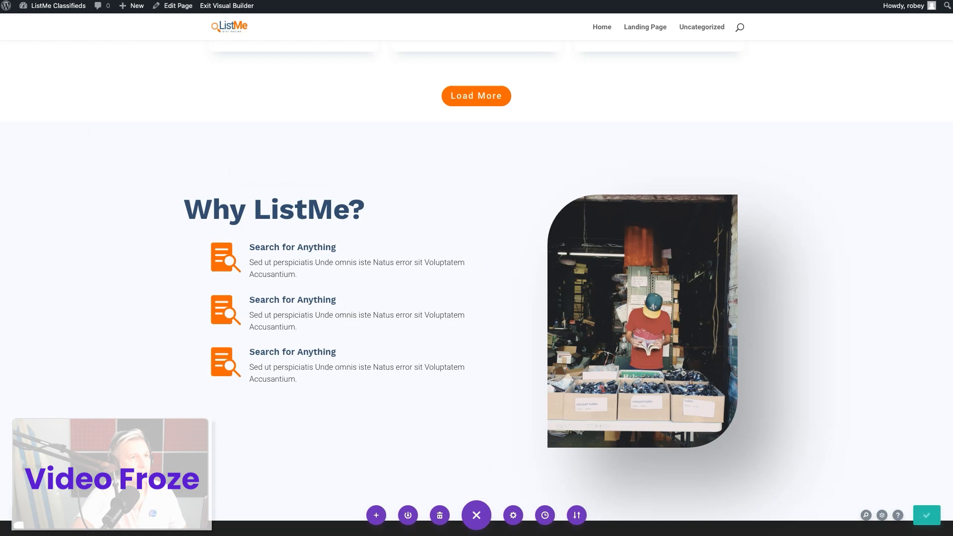
Retitle the second blurb "Use your exact Location"
click(330, 306)
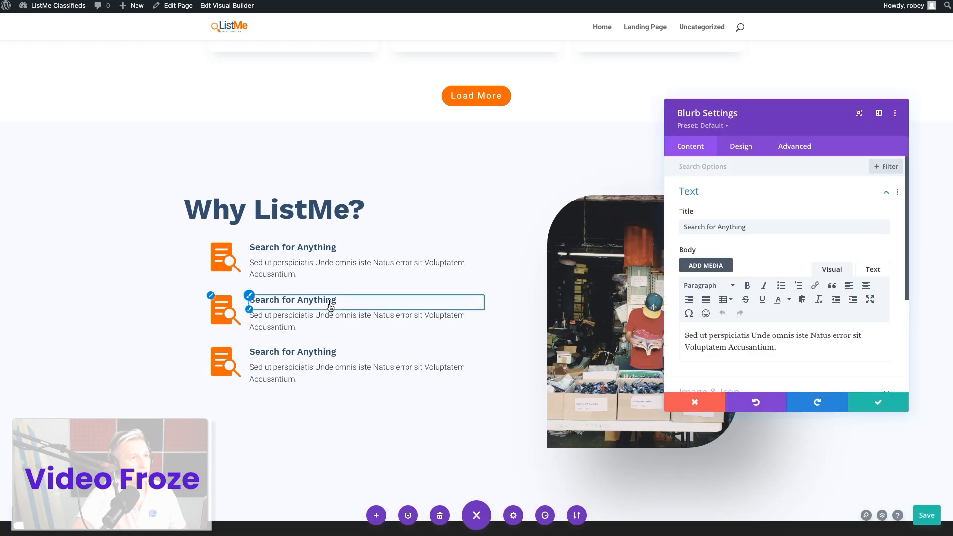
triple_click(726, 229)
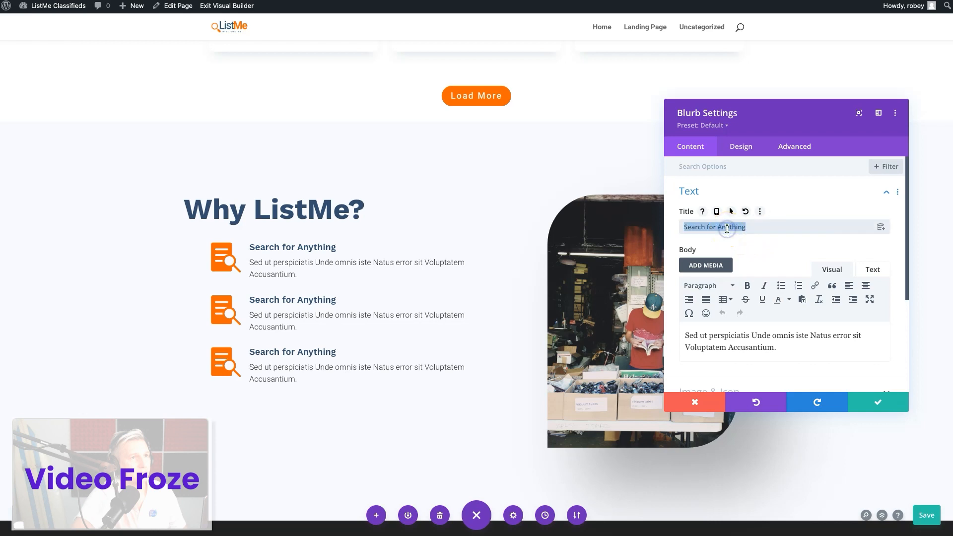
text(Use your exact Location)
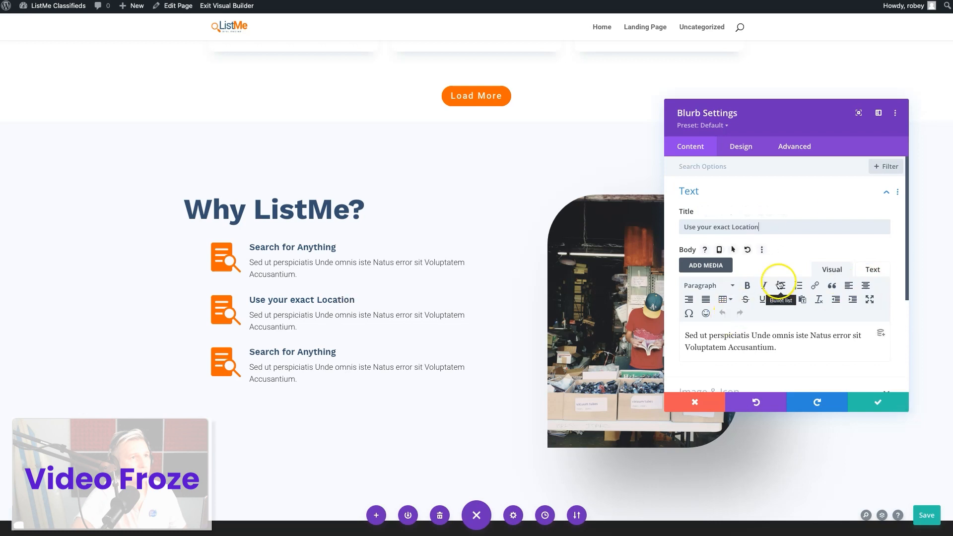
Search the second blurb's icons for "map", pick the solid folded map with a location pin, and save the blurb
scroll(787, 272, down, 3)
click(773, 243)
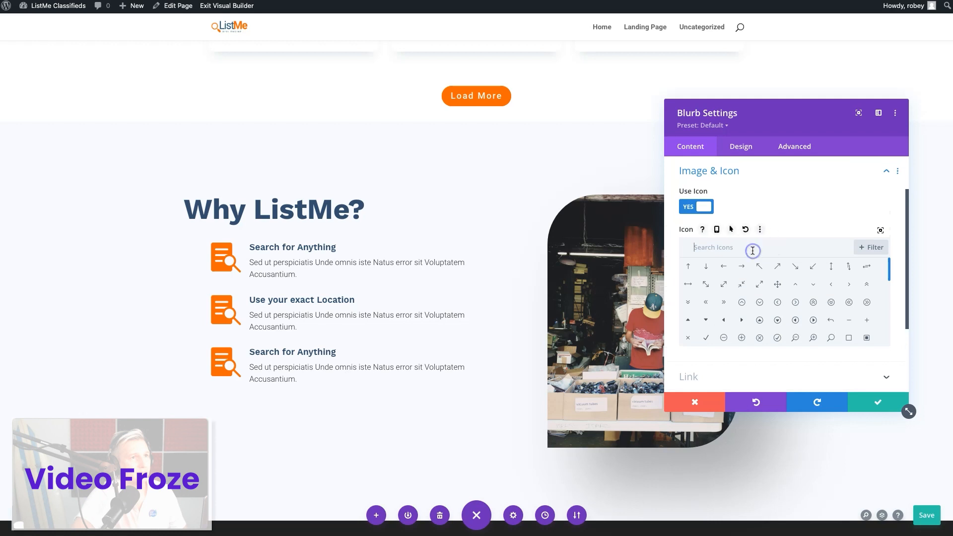
text(map)
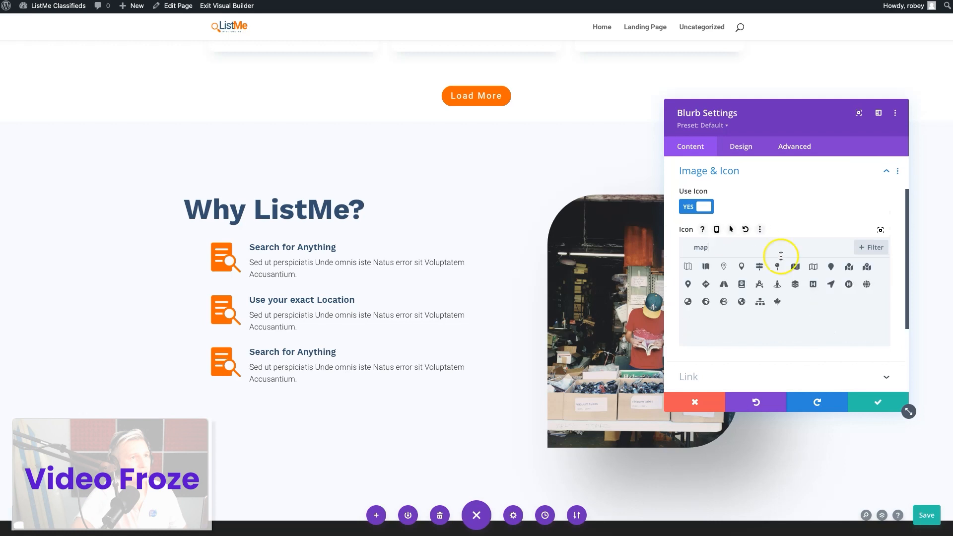
click(868, 267)
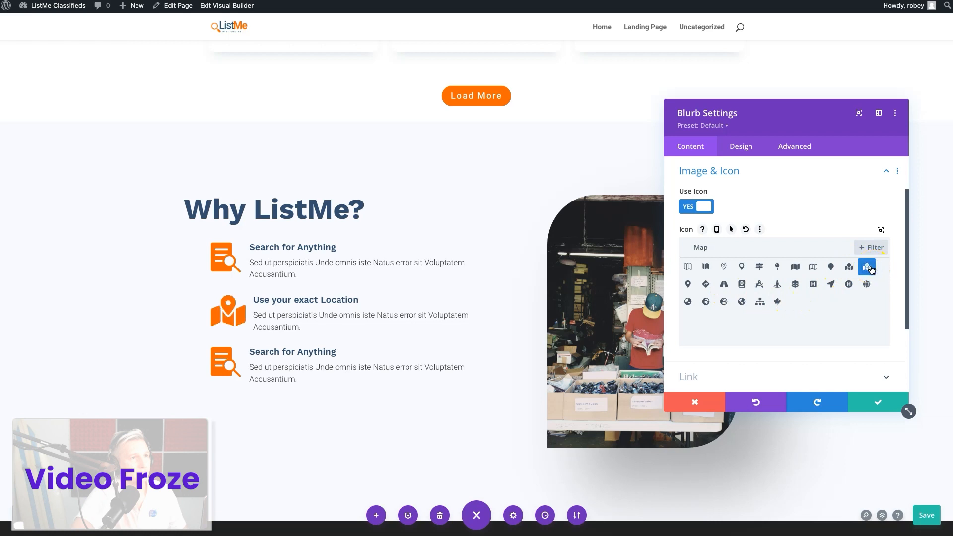
click(875, 402)
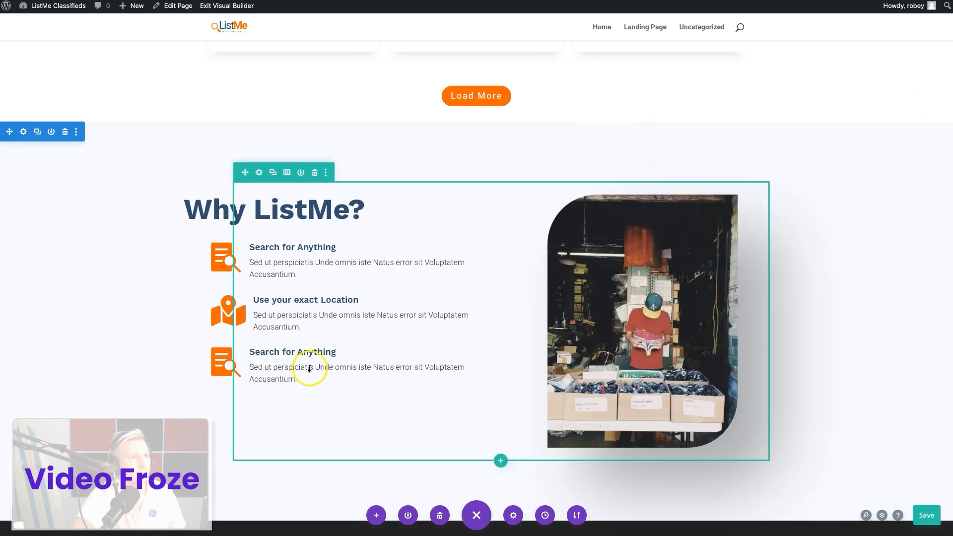
Retitle the third blurb "Explore local Deals"
click(329, 353)
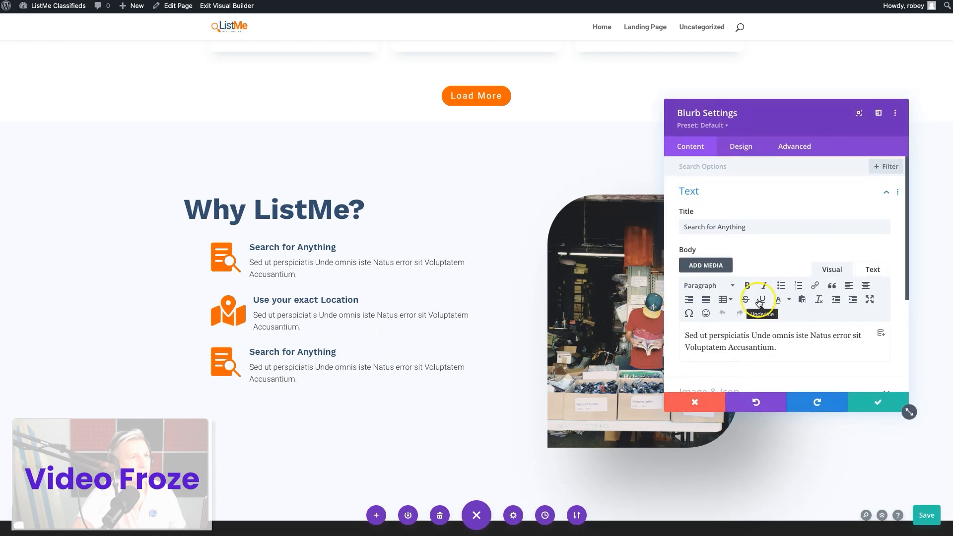
triple_click(730, 227)
text(Explore local Deals)
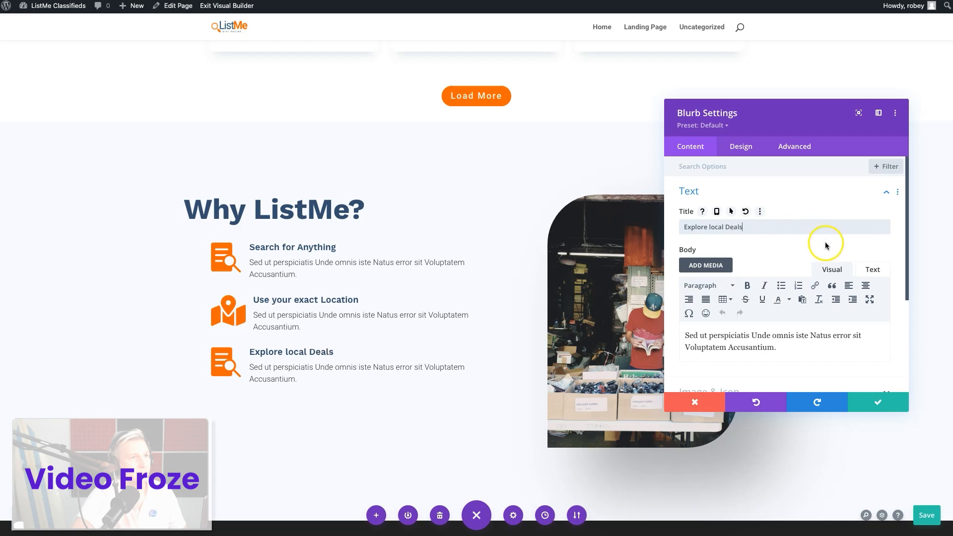
Search the third blurb's icons for "local", pick the gridded globe icon, and save the blurb
scroll(783, 293, down, 3)
click(736, 253)
click(792, 247)
text(local)
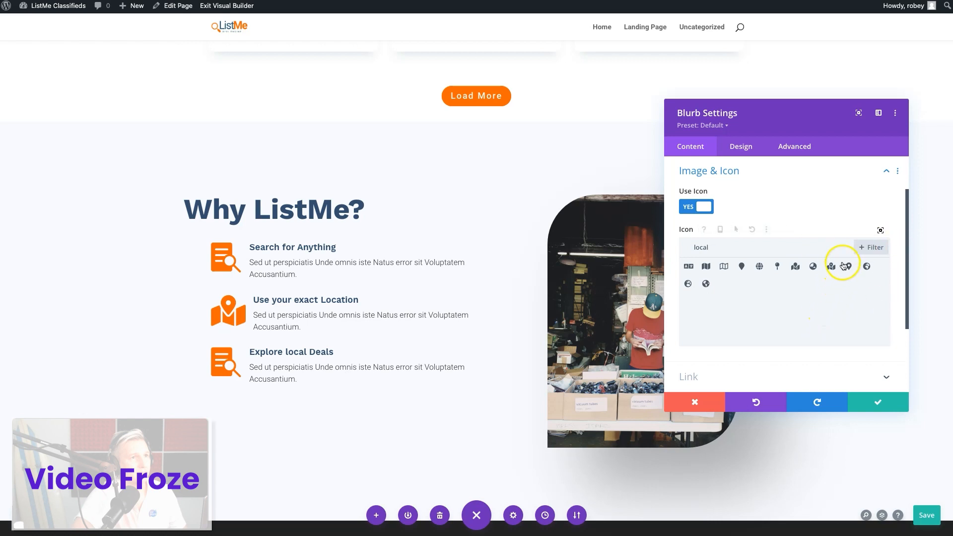
click(759, 269)
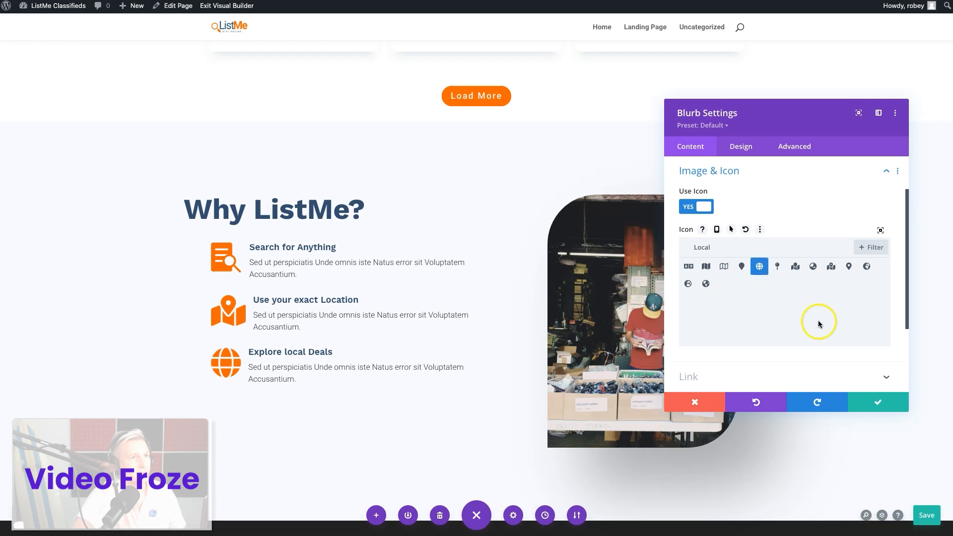
click(876, 403)
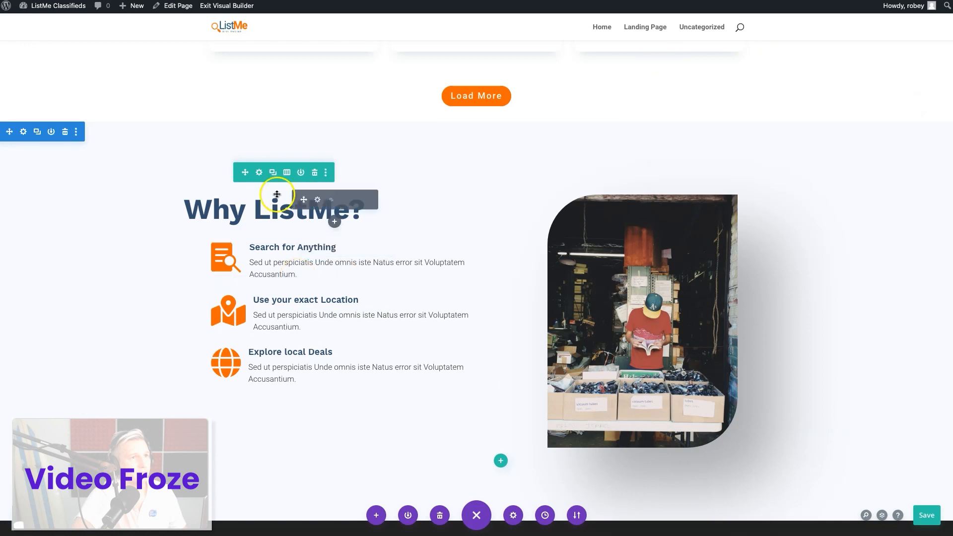
Edit the section heading inline to read "Why List Me?"
click(311, 213)
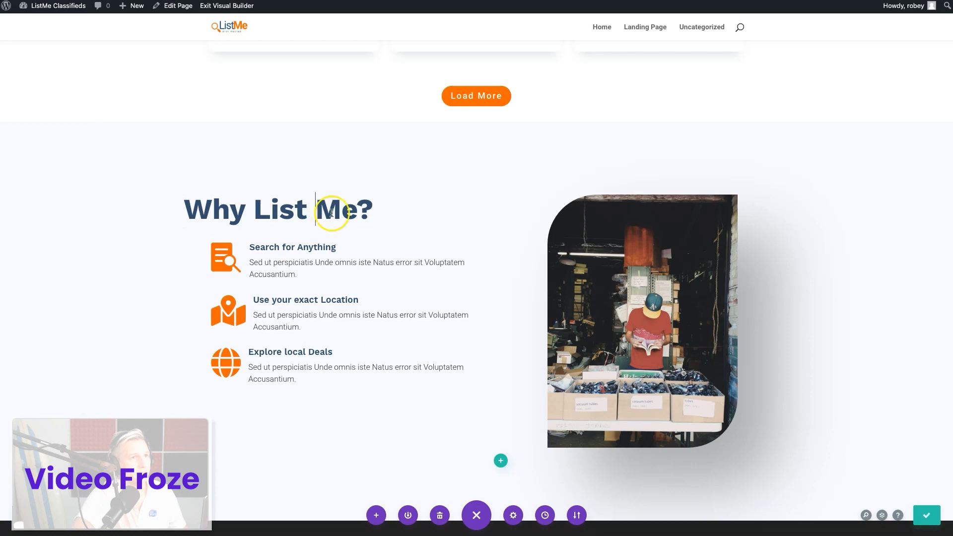
Review the Free Stuff section on the finished demo page as a reference for the landing page
scroll(418, 291, down, 5)
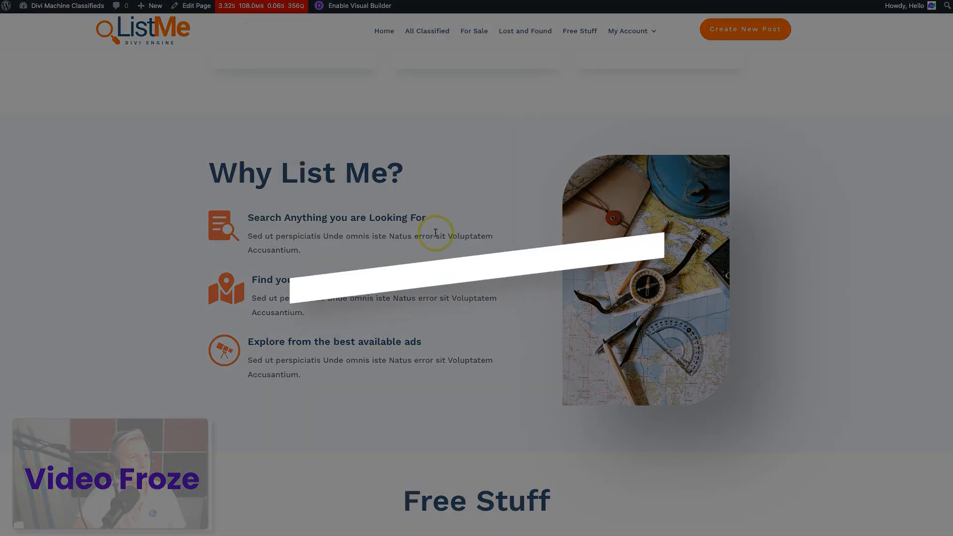
scroll(476, 268, down, 15)
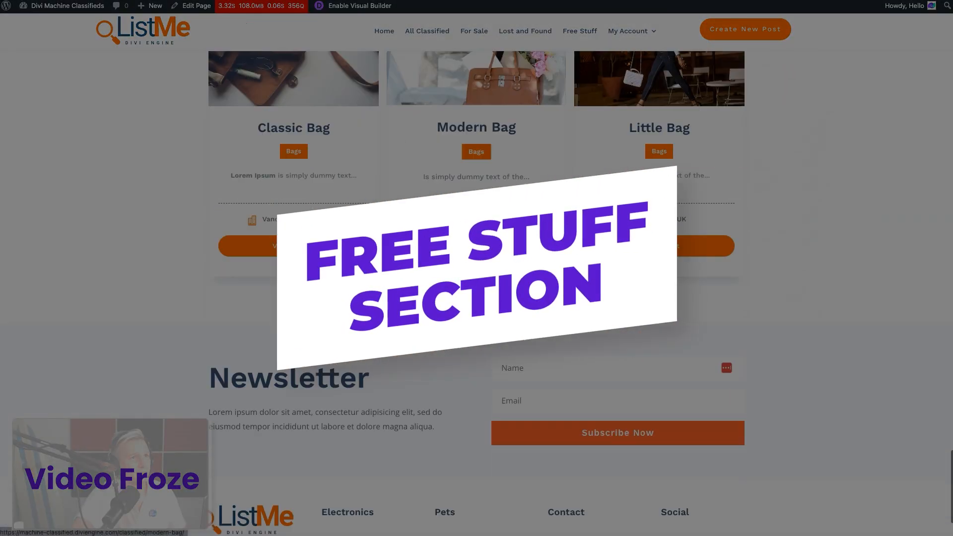
scroll(476, 268, down, 2)
scroll(476, 268, up, 10)
scroll(476, 268, up, 5)
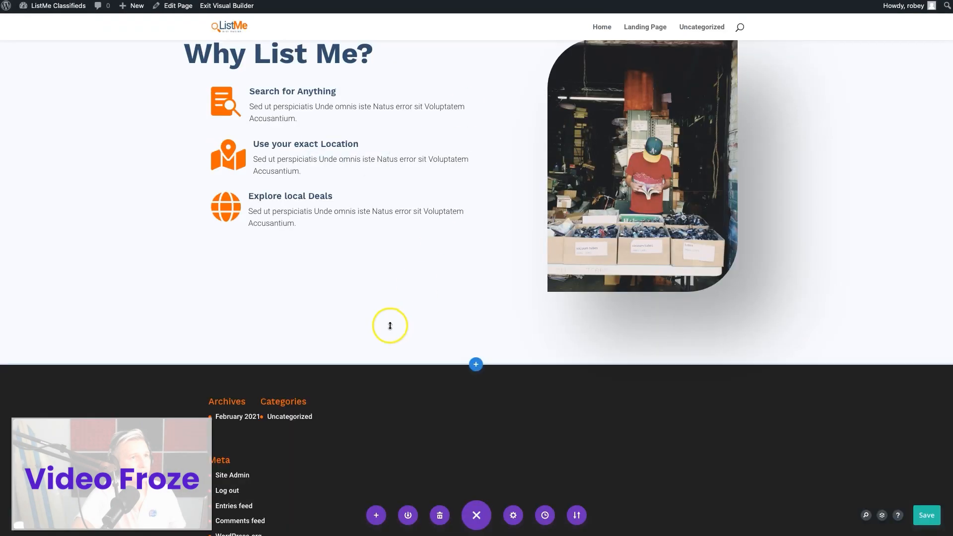
scroll(390, 325, up, 7)
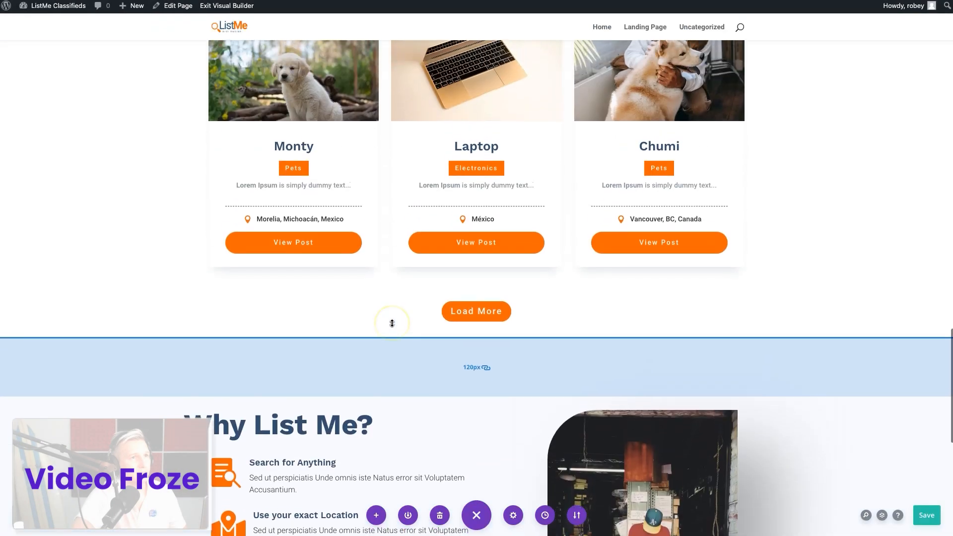
Copy the For Sale section and paste it directly below the Why List Me? section
scroll(392, 323, up, 6)
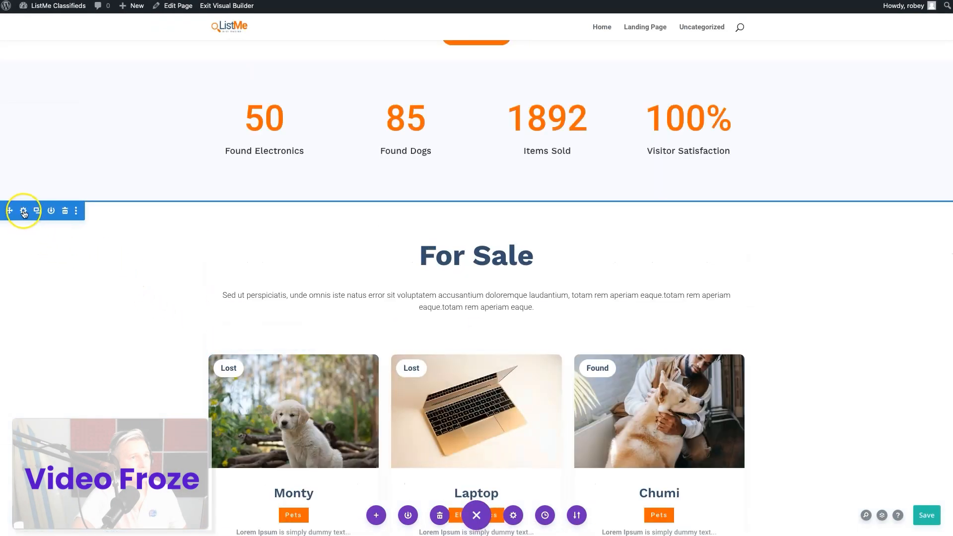
right_click(24, 214)
click(61, 327)
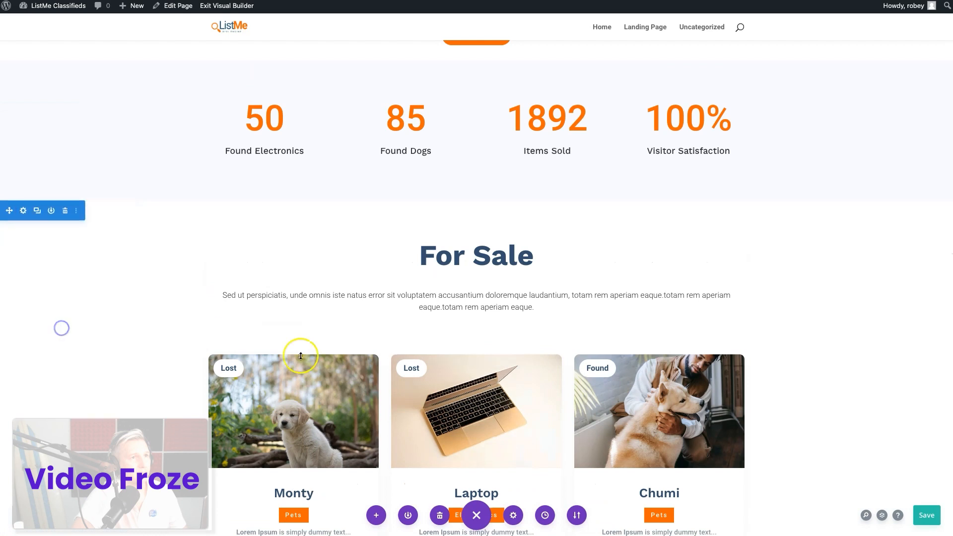
scroll(318, 356, down, 10)
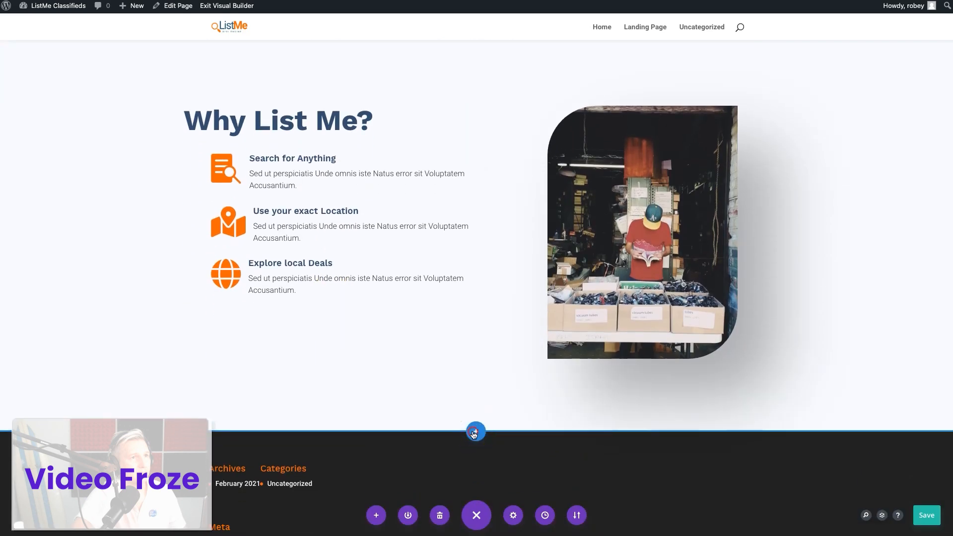
right_click(472, 433)
click(480, 337)
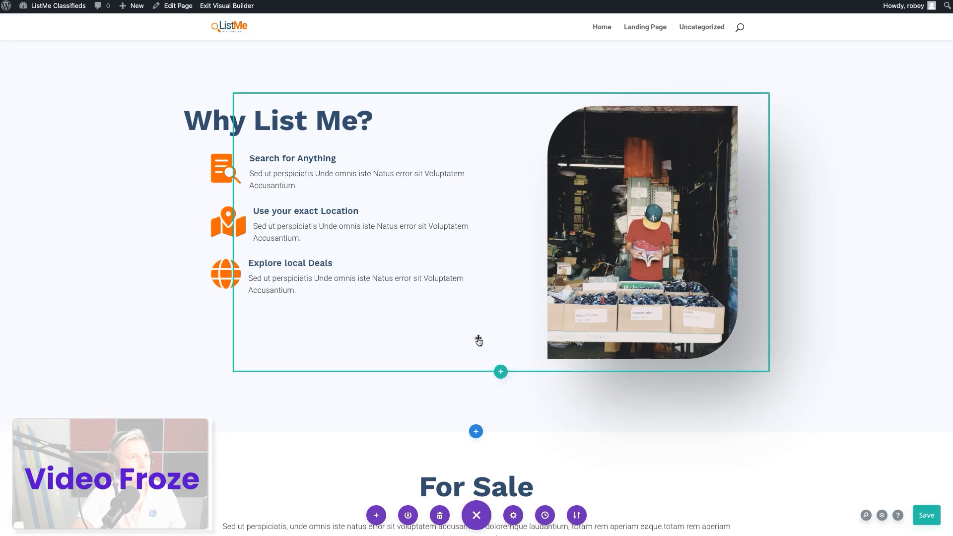
Change the pasted section's heading from For Sale to "Free Stuff"
scroll(442, 387, down, 8)
scroll(476, 141, up, 1)
click(482, 129)
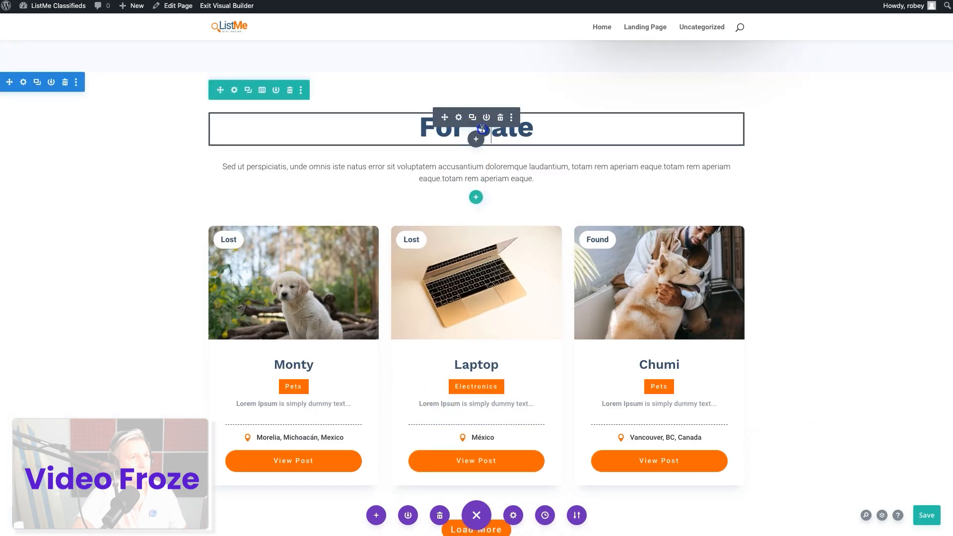
triple_click(462, 124)
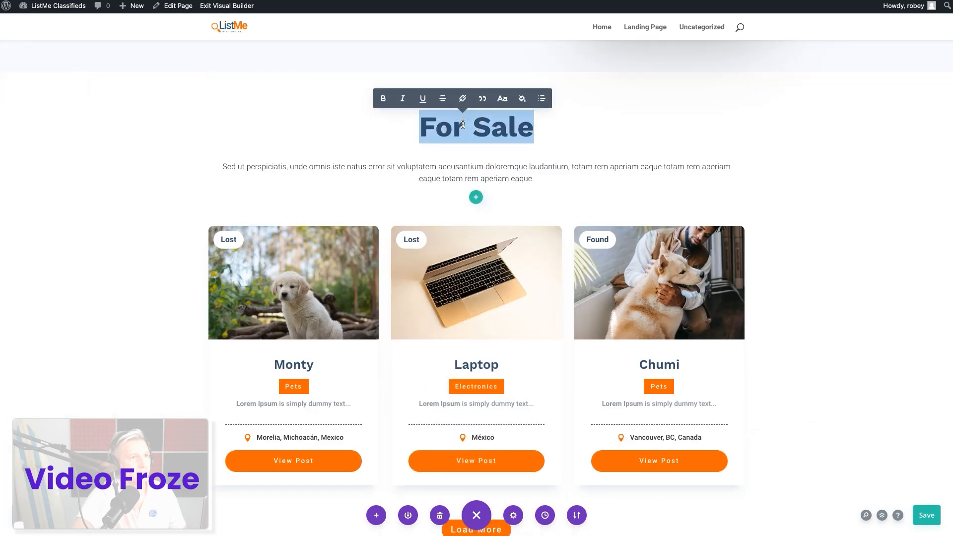
text(Free St)
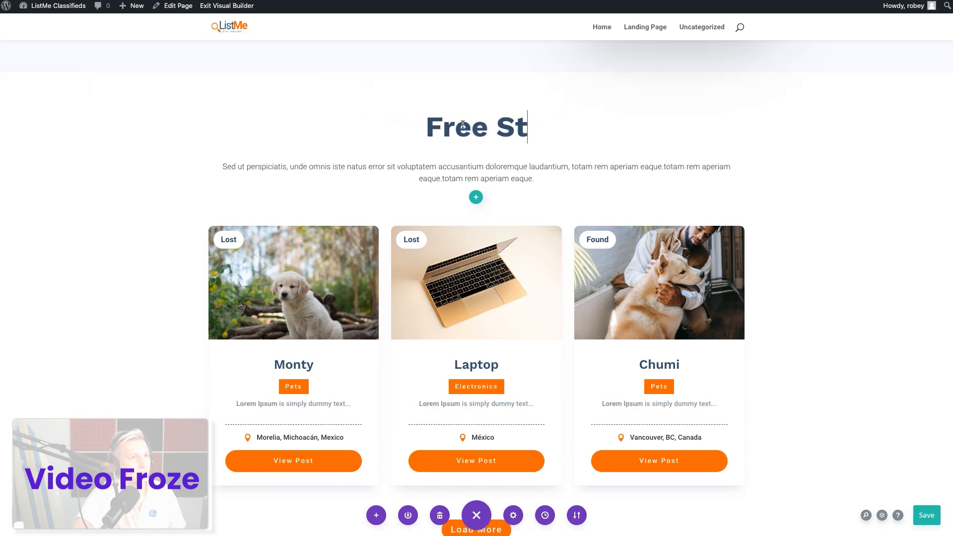
text(uff)
click(423, 170)
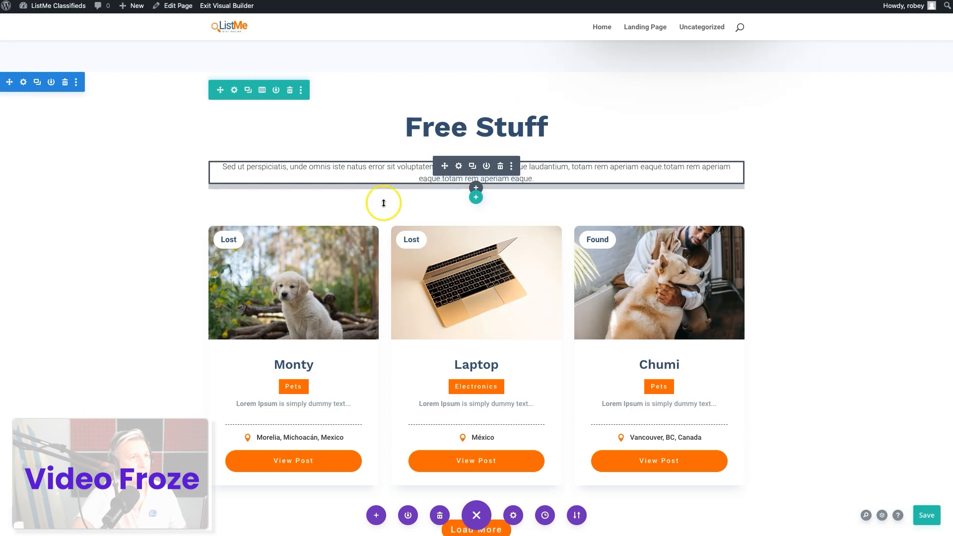
Set the Free Stuff archive loop's included custom taxonomy value to free-stuff, apply the module settings, and save the page
scroll(315, 298, down, 3)
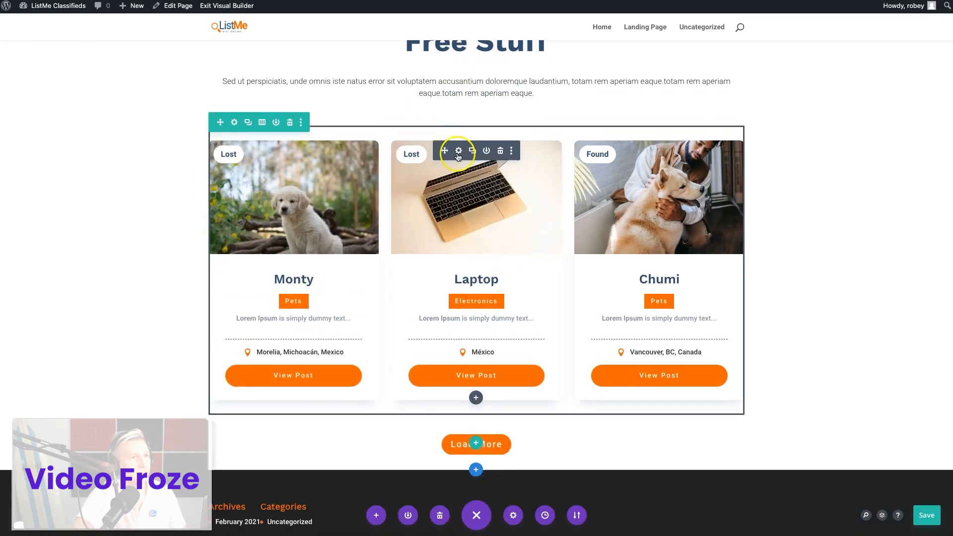
click(458, 151)
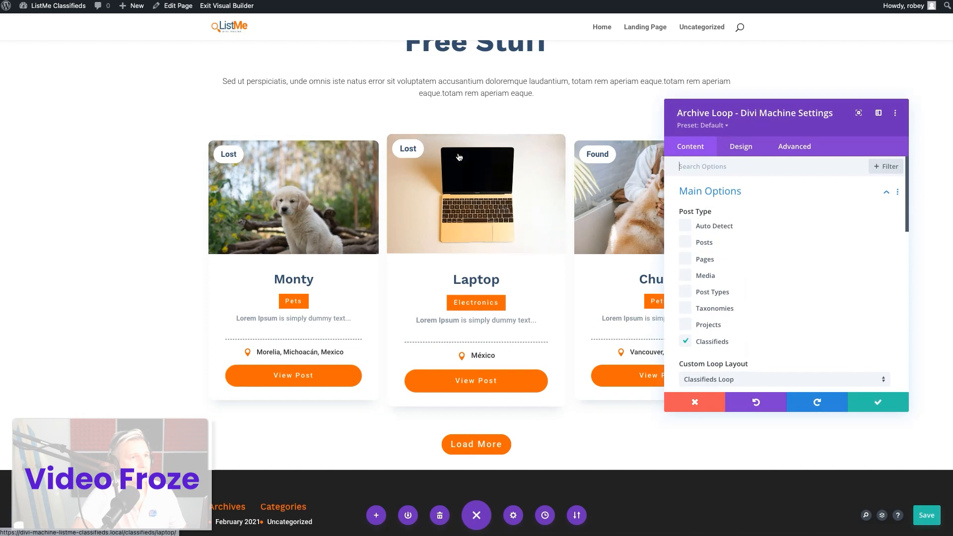
scroll(756, 274, down, 3)
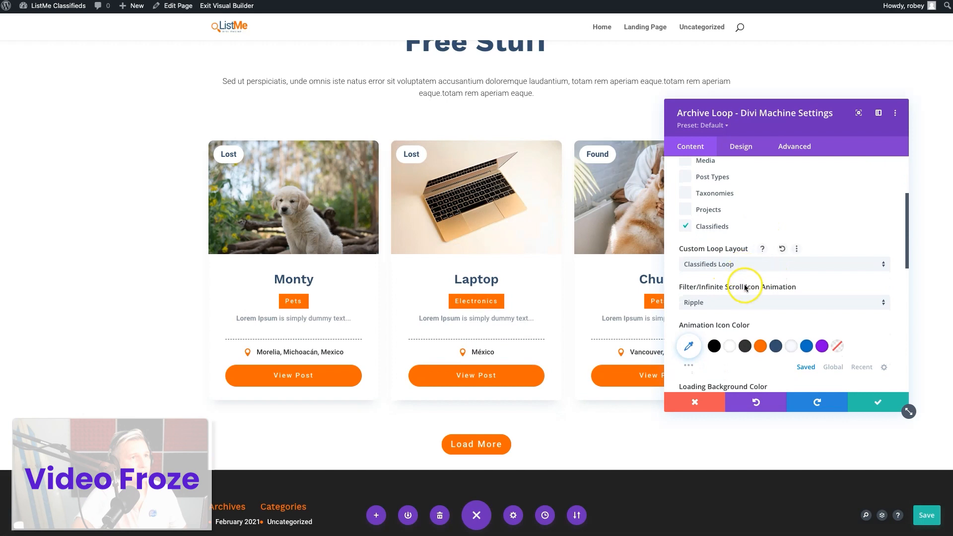
scroll(744, 287, down, 4)
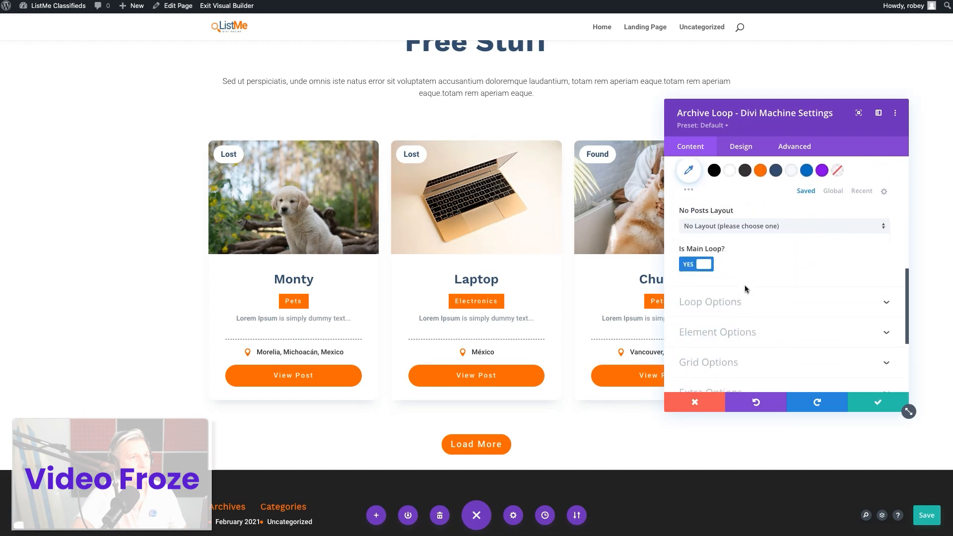
scroll(745, 286, down, 1)
click(751, 262)
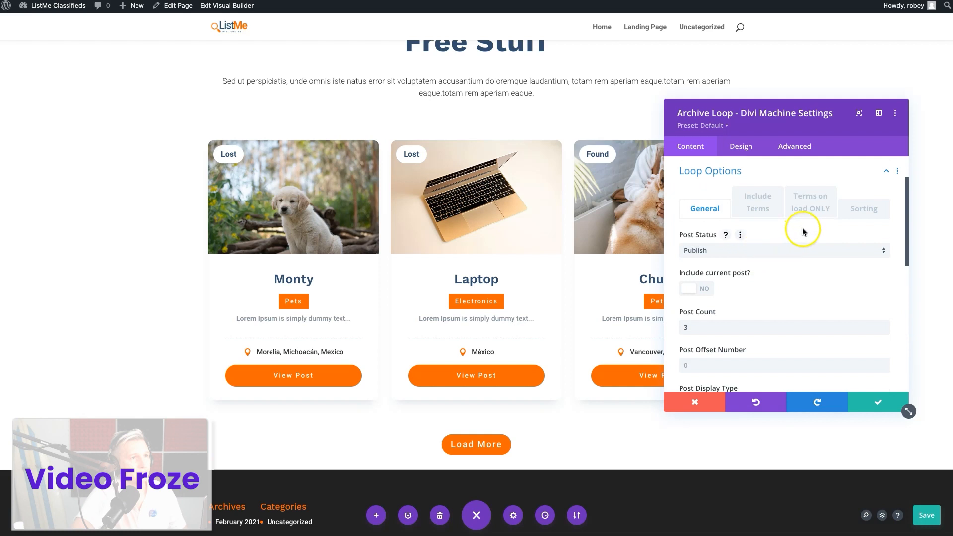
click(759, 207)
scroll(753, 321, down, 10)
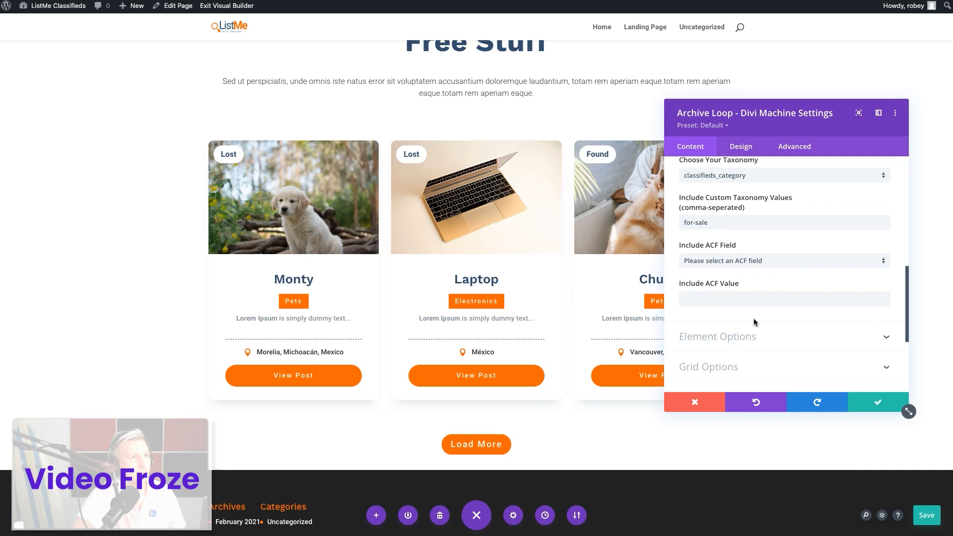
double_click(718, 225)
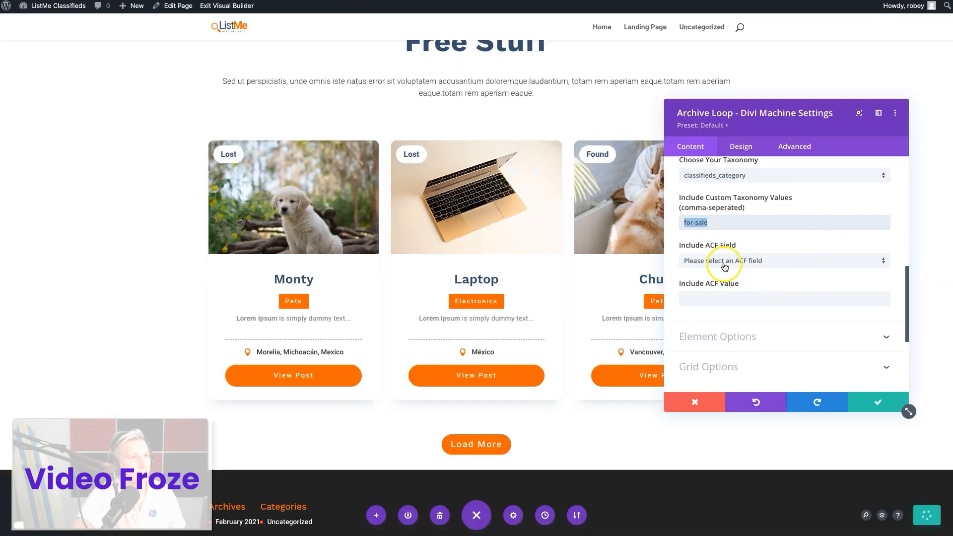
text(free-stuff)
click(876, 406)
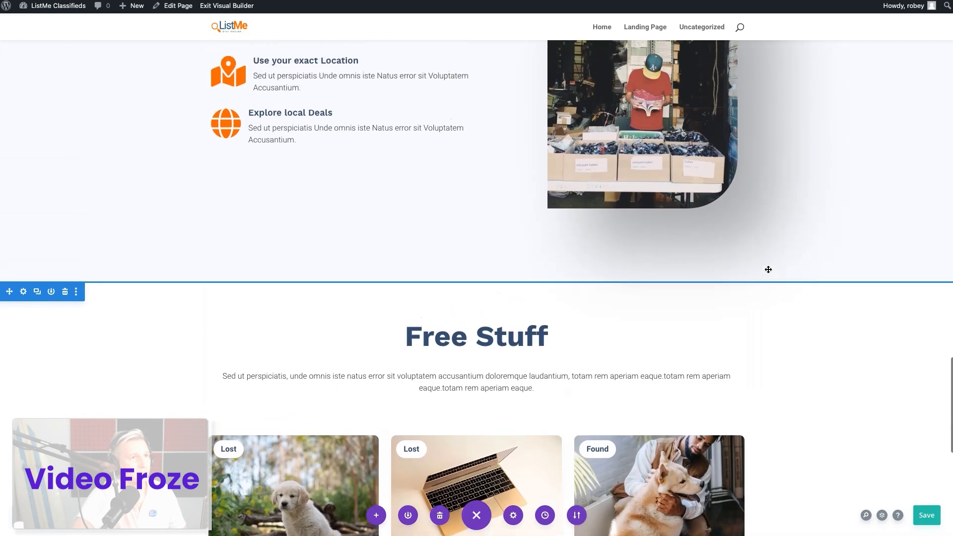
scroll(768, 270, down, 10)
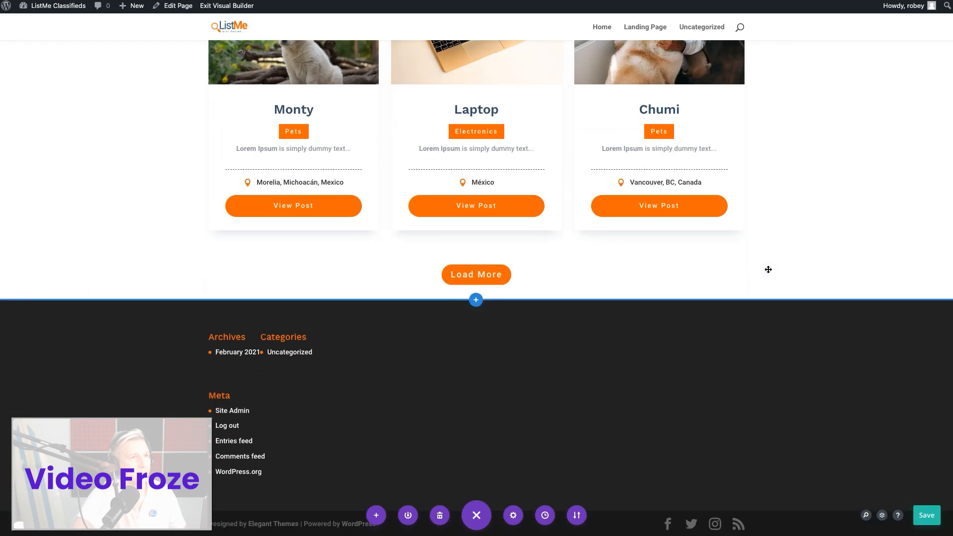
click(934, 520)
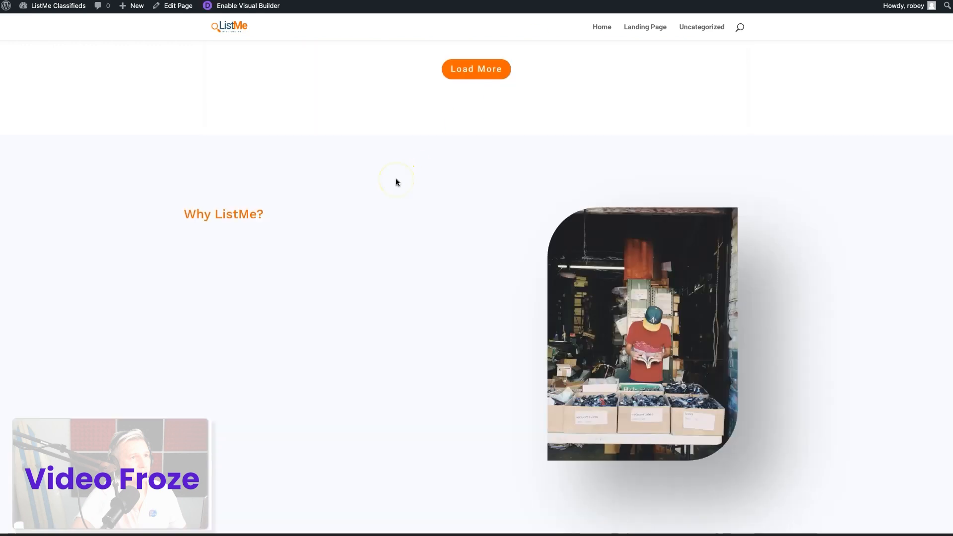
Check the Why List Me? and Free Stuff sections on the live page, and browse Unsplash's garage sale photos
scroll(496, 248, down, 1)
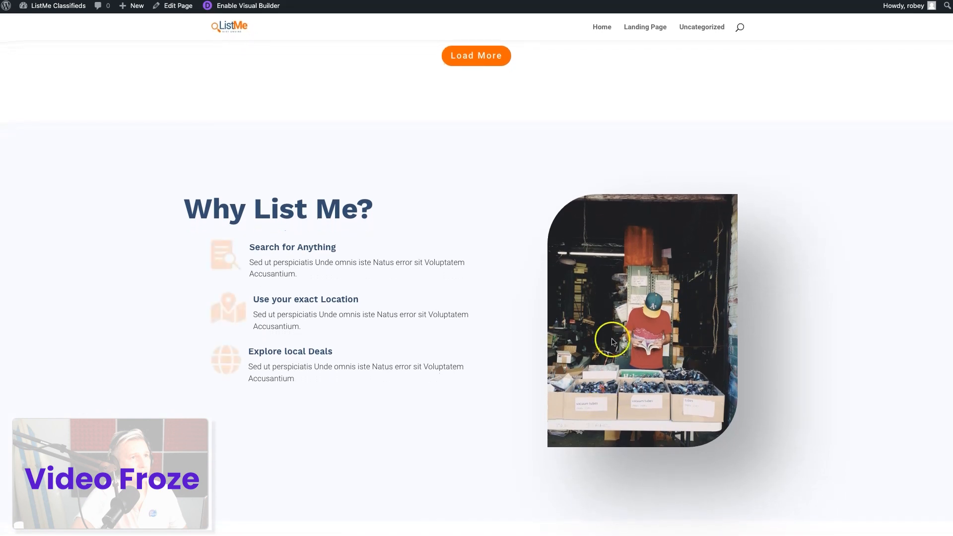
scroll(660, 353, down, 3)
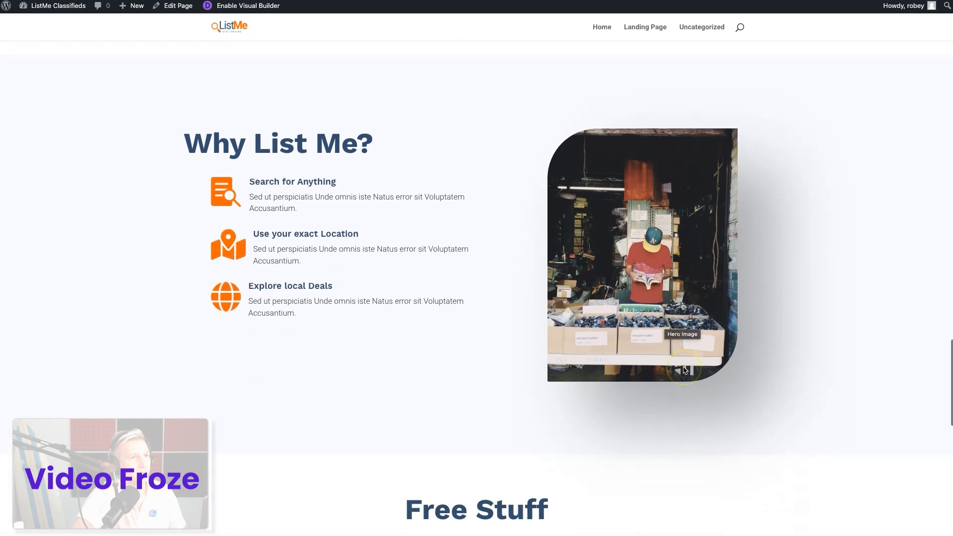
scroll(661, 282, down, 5)
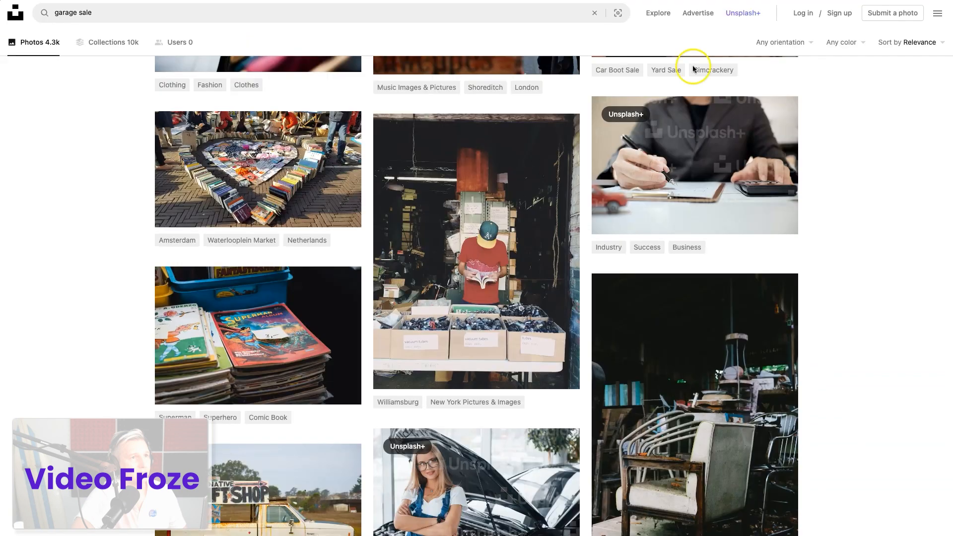
scroll(576, 213, up, 10)
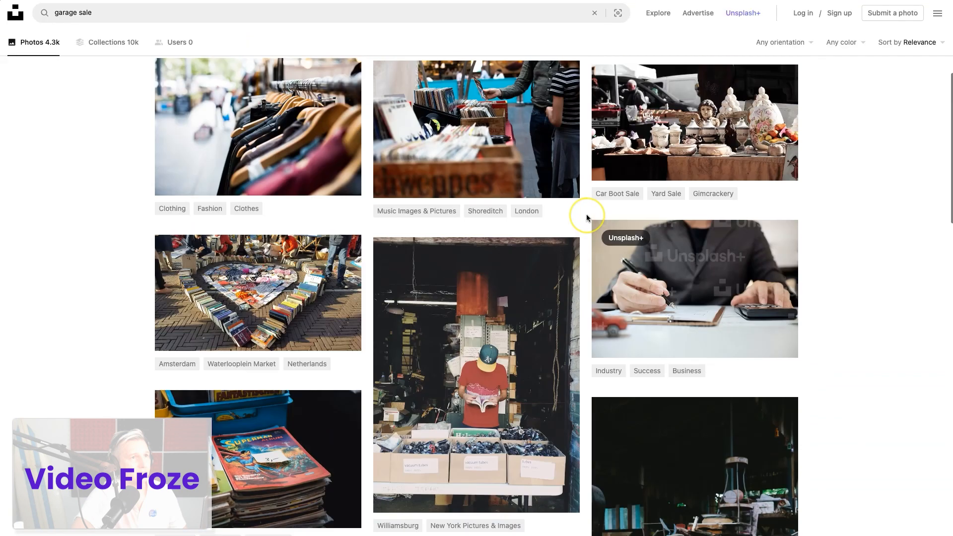
scroll(586, 217, down, 10)
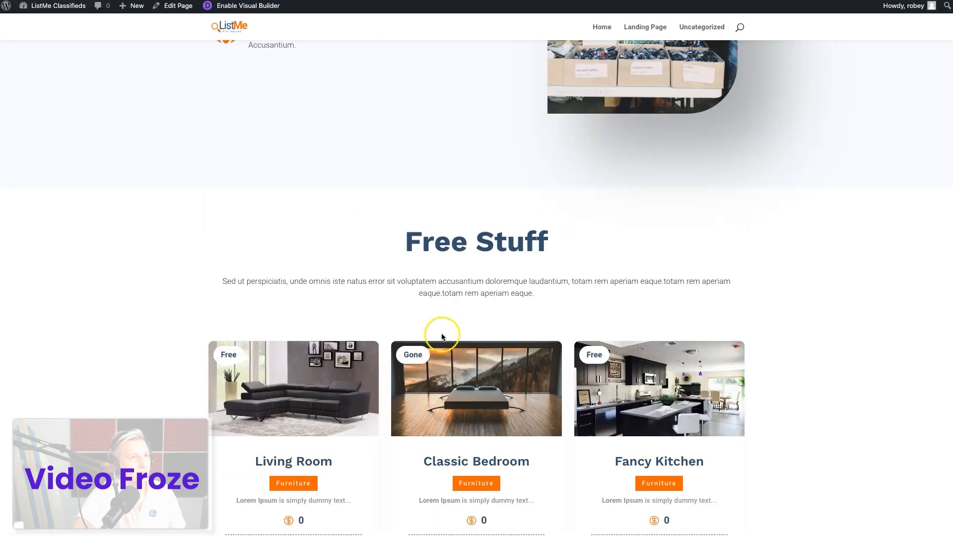
scroll(442, 336, down, 6)
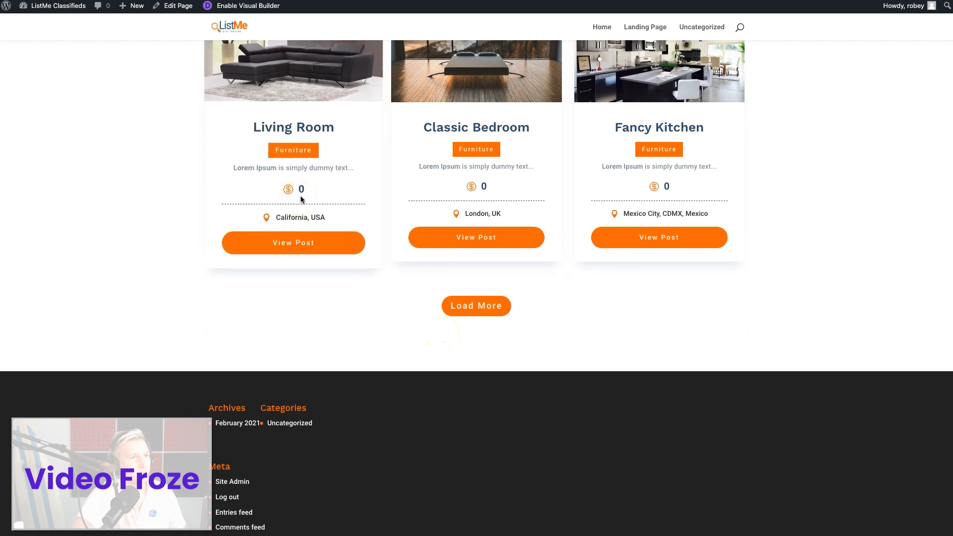
scroll(431, 399, up, 4)
scroll(429, 367, down, 1)
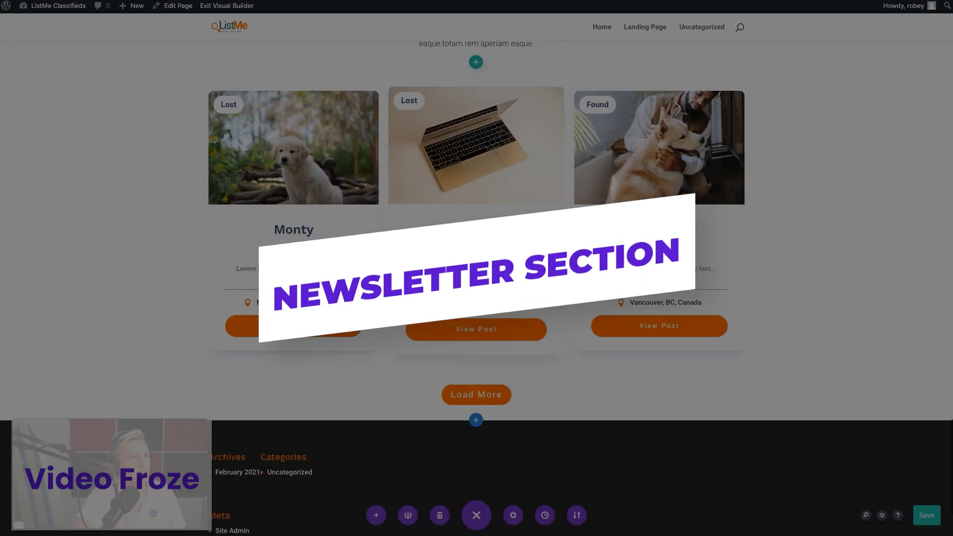
Add a regular section with a single-column row below the Free Stuff section
scroll(475, 278, down, 3)
click(476, 299)
click(418, 262)
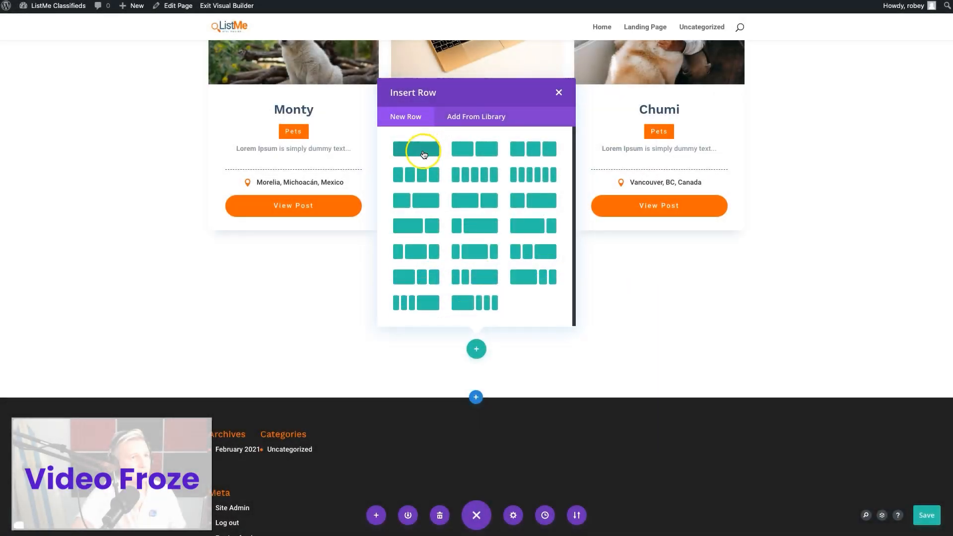
click(423, 151)
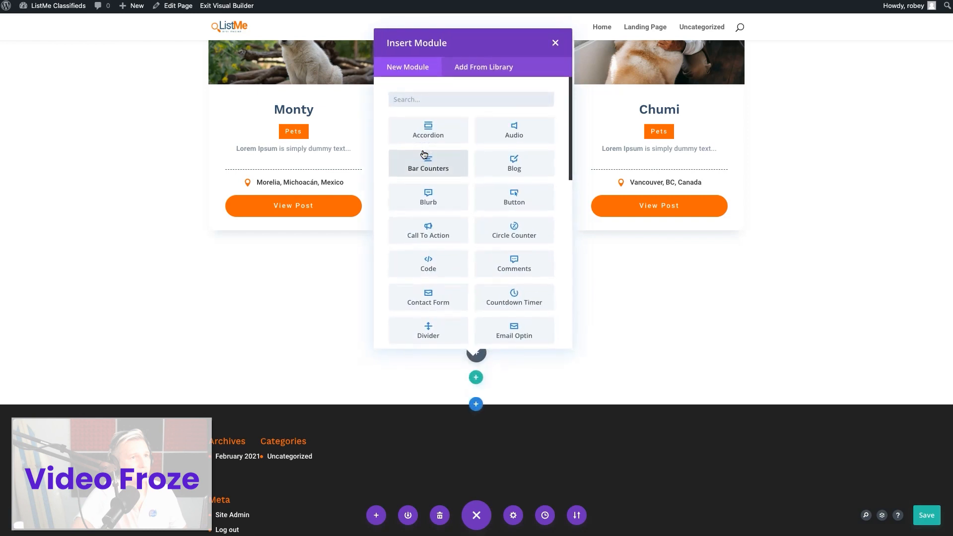
Find the Email Optin module by searching for "opt", insert it into the new row, and keep its default settings
text(news)
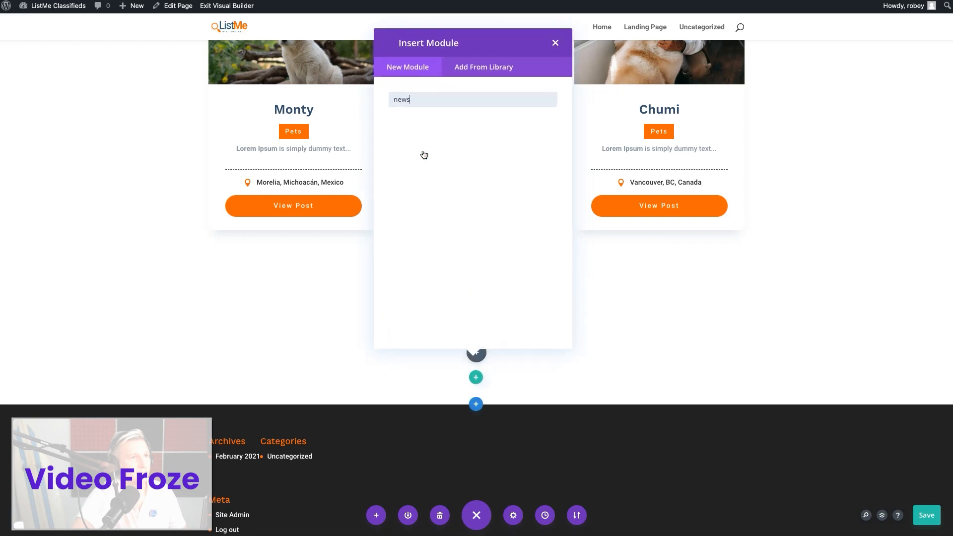
key(BackSpace)
key(BackSpace)
key(BackSpace)
key(BackSpace)
text(opt)
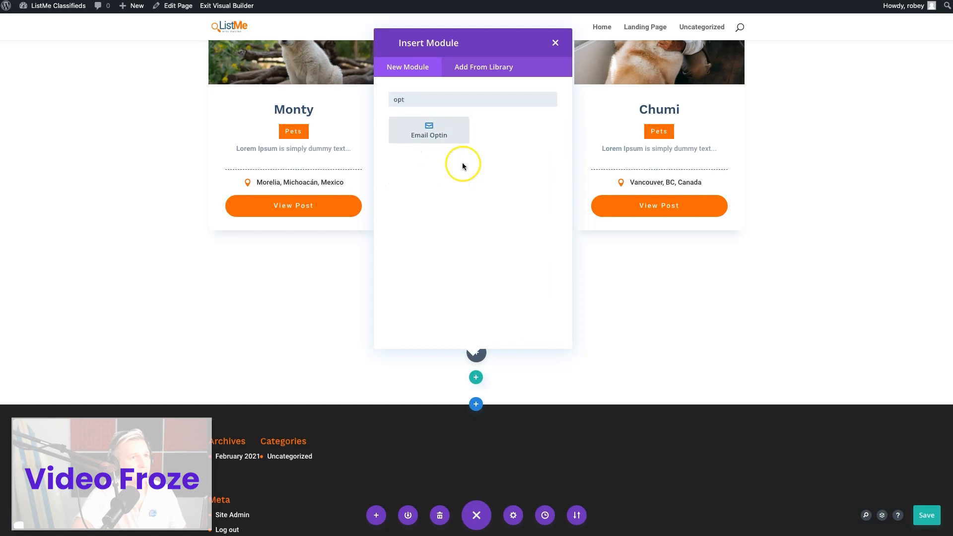
click(430, 130)
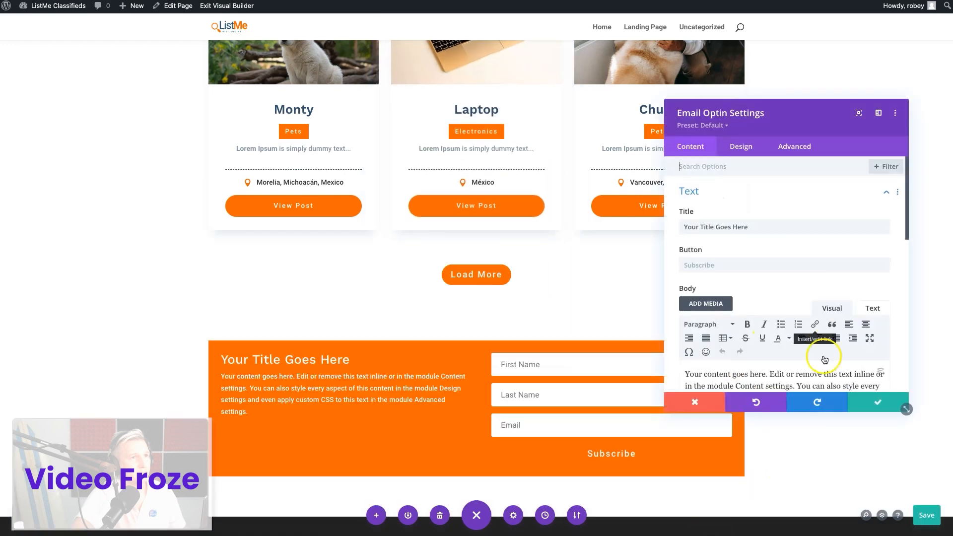
click(882, 396)
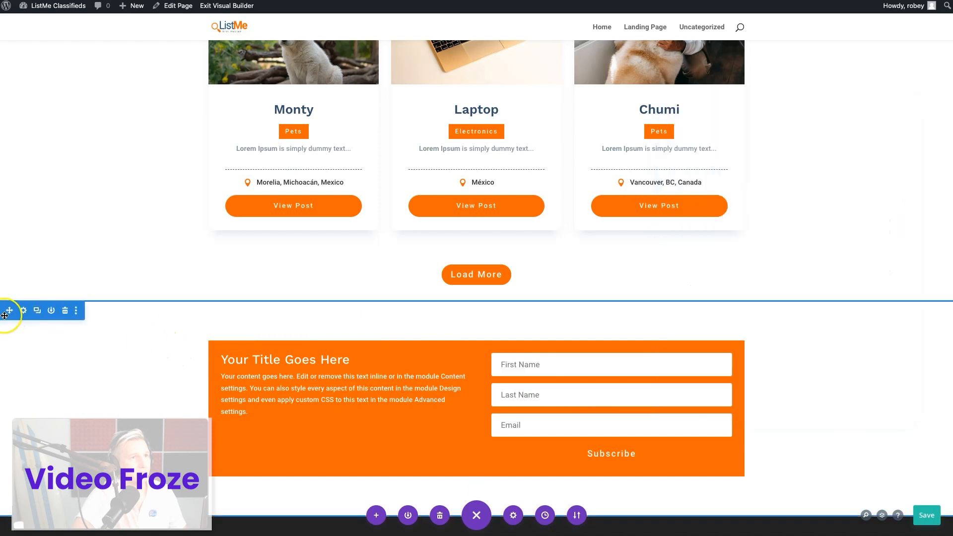
Set the new email signup section's background to the saved very light blue-grey color and apply the section settings
click(22, 310)
click(808, 223)
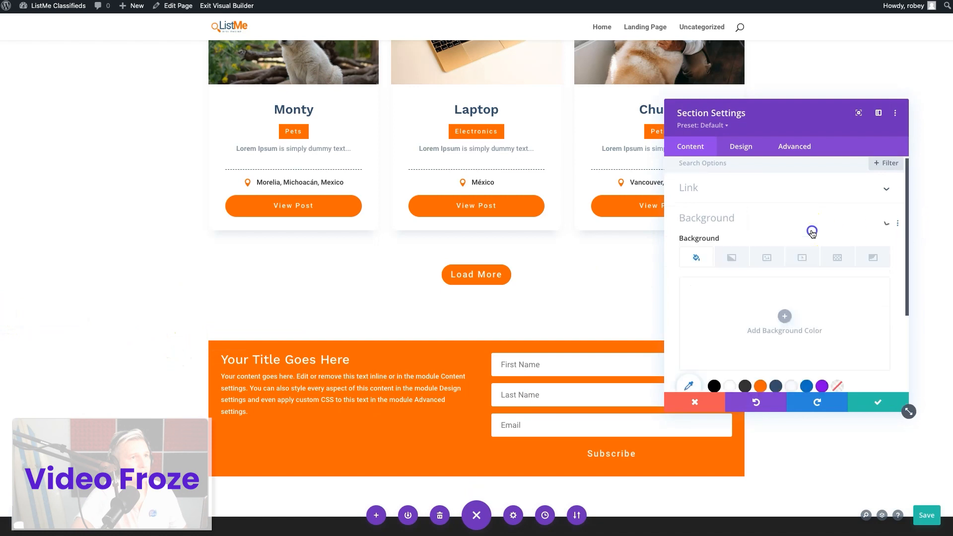
click(791, 340)
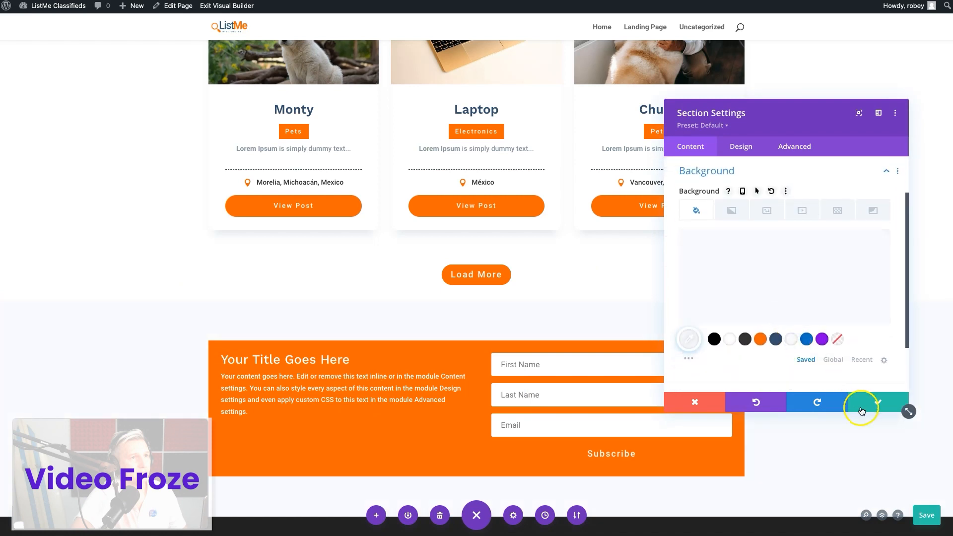
click(876, 401)
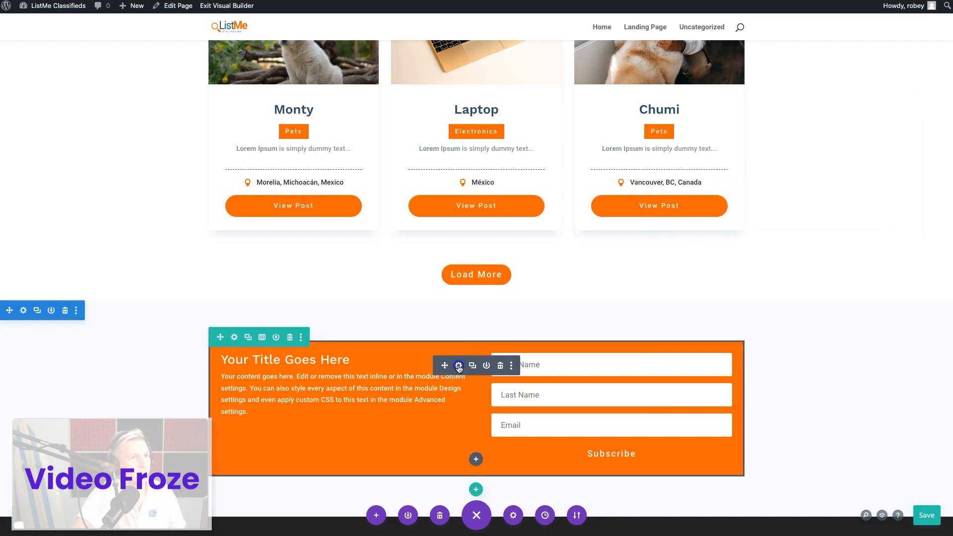
Set the Email Optin module's title to "Newsletter" and its button text to "Subscribe Now"
click(458, 366)
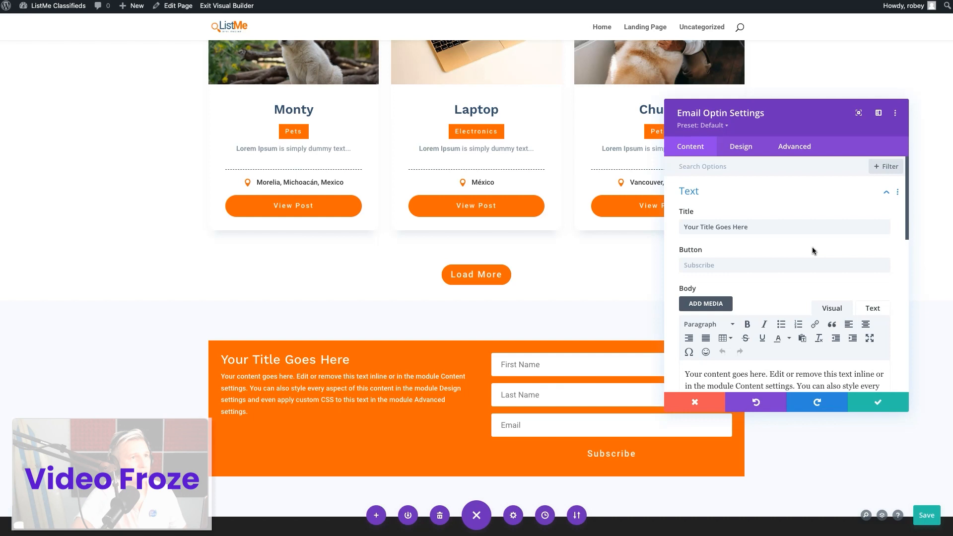
scroll(811, 246, down, 3)
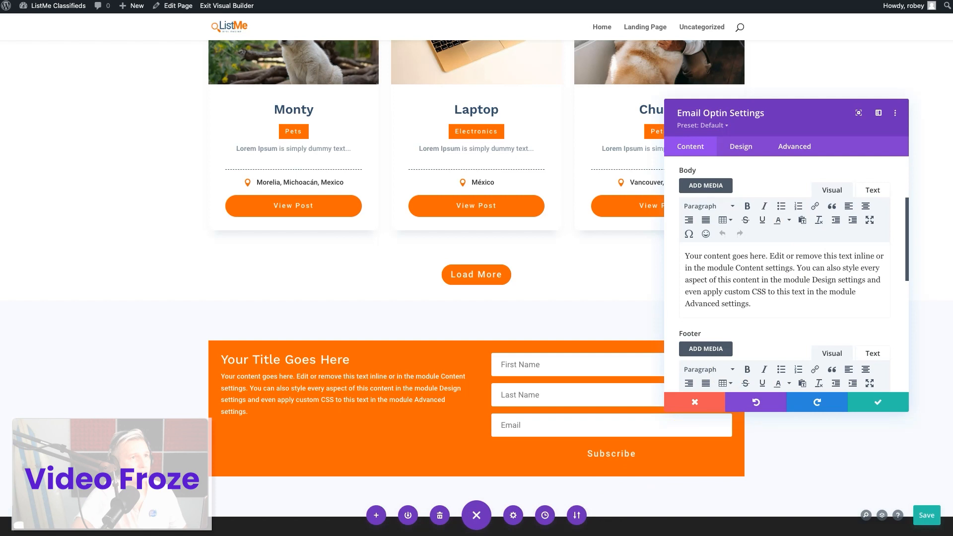
scroll(764, 203, up, 3)
triple_click(739, 226)
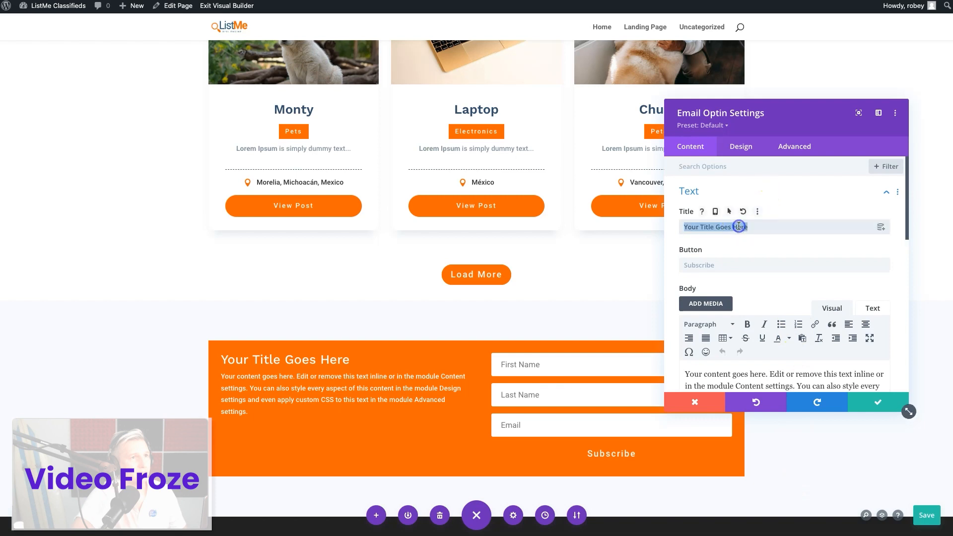
text(Newsletter)
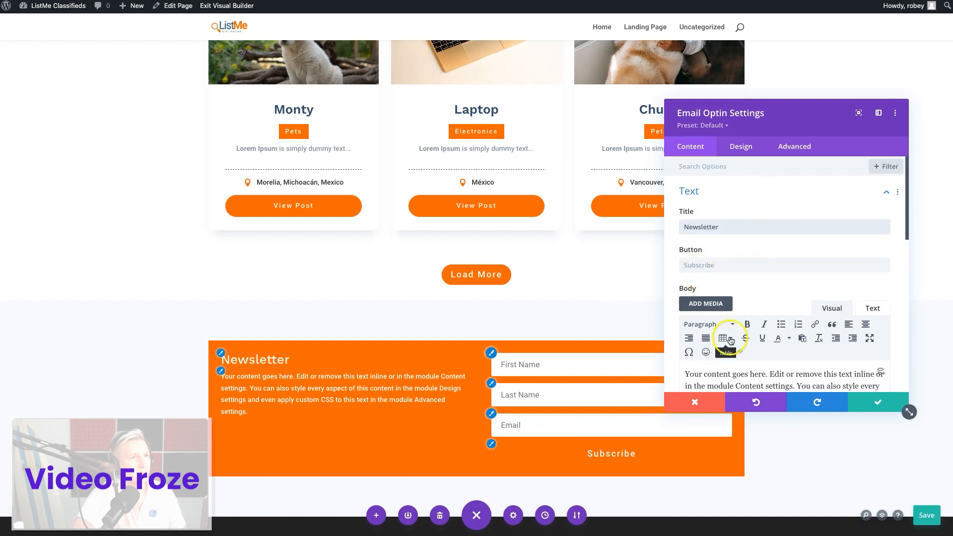
click(761, 266)
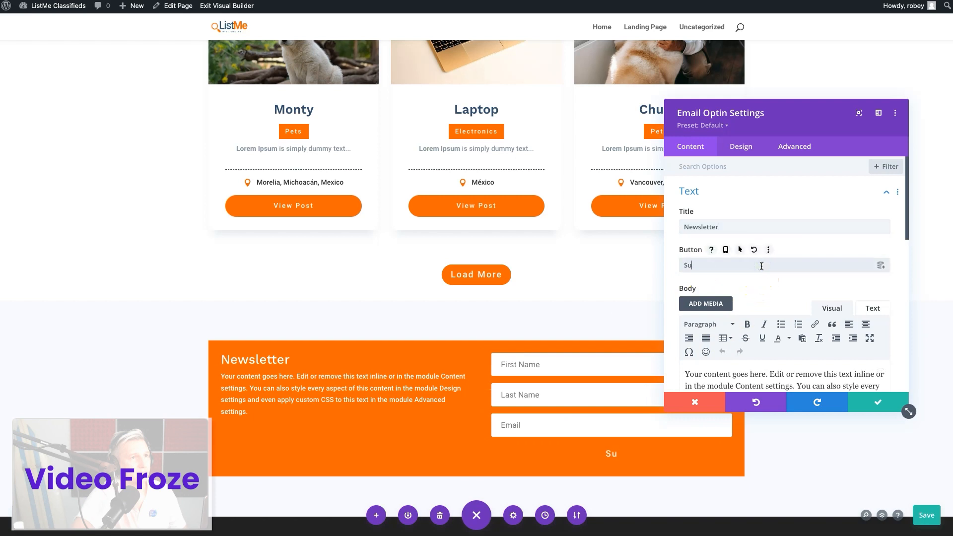
text(Now)
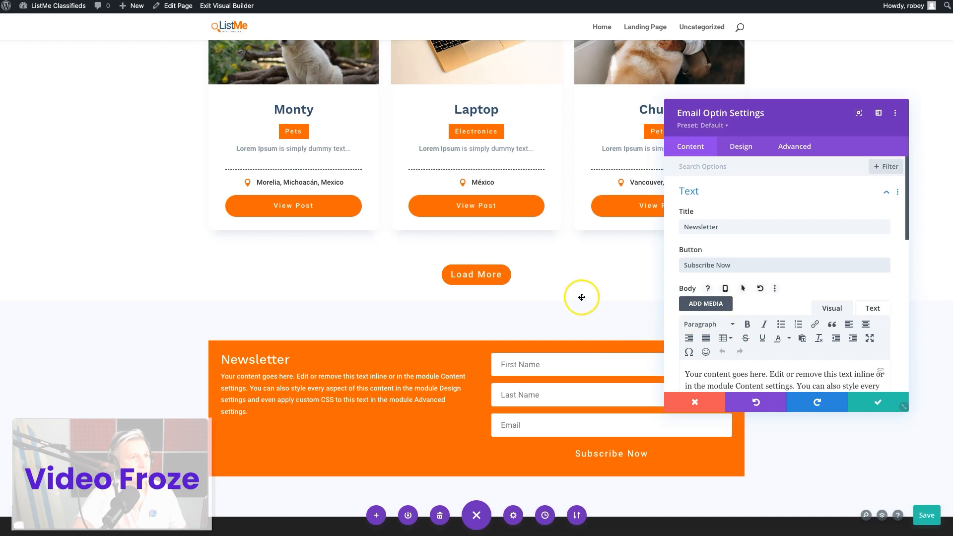
Make the Email Optin module's orange background transparent
scroll(482, 279, down, 2)
scroll(788, 323, down, 3)
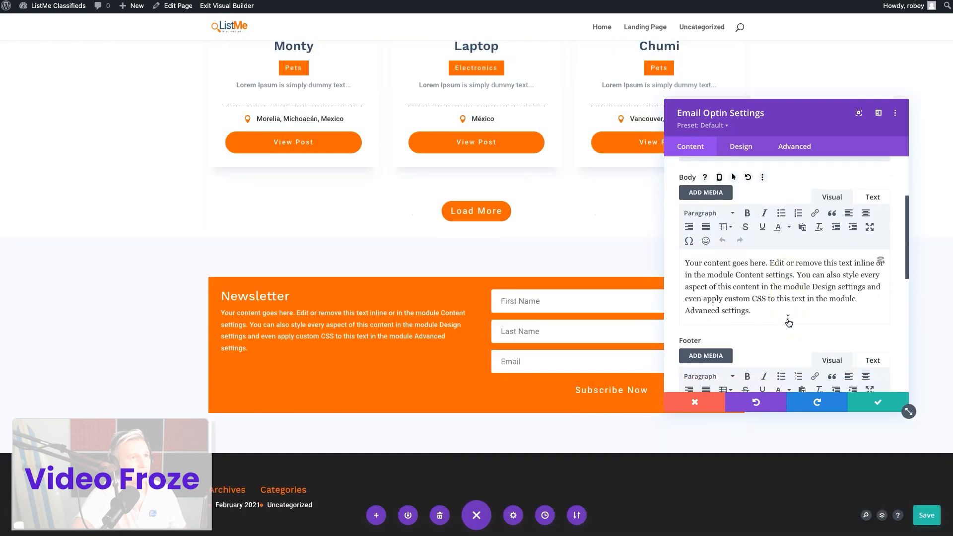
scroll(788, 323, down, 5)
click(777, 334)
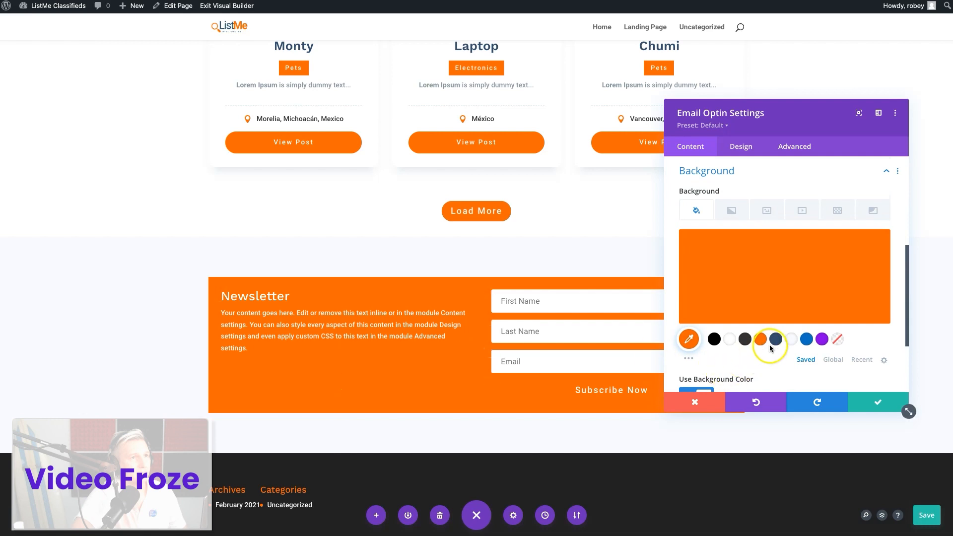
click(837, 339)
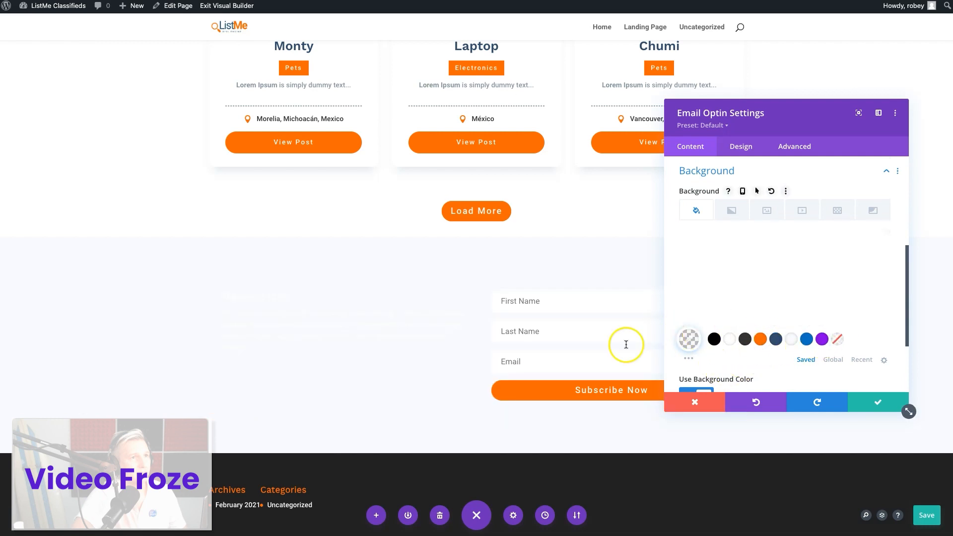
Replace the Email Optin's body text with the copied placeholder passage beginning "Lorem ipsum dolor sit amet"
scroll(876, 298, up, 5)
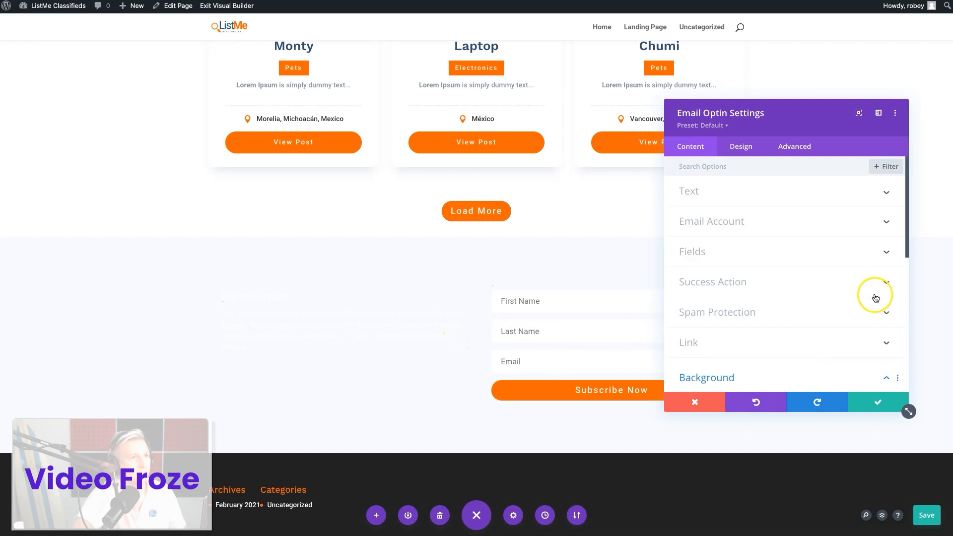
click(759, 191)
scroll(748, 252, down, 2)
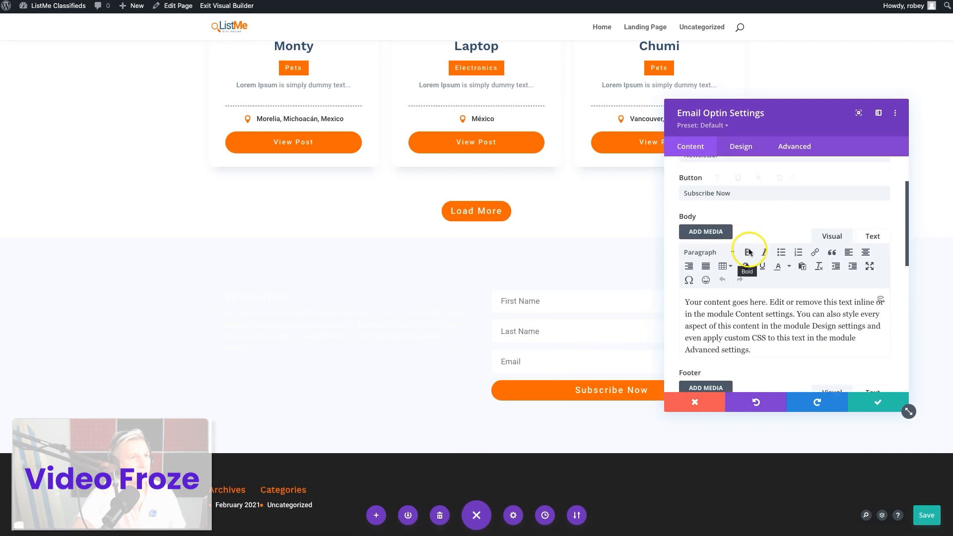
scroll(748, 252, down, 1)
triple_click(733, 275)
text(Lorem ipsum dolor sit amet, consectetur adipisicing elit, sed do eiusmod tempor incididunt ut labore et dolore magna aliqua.)
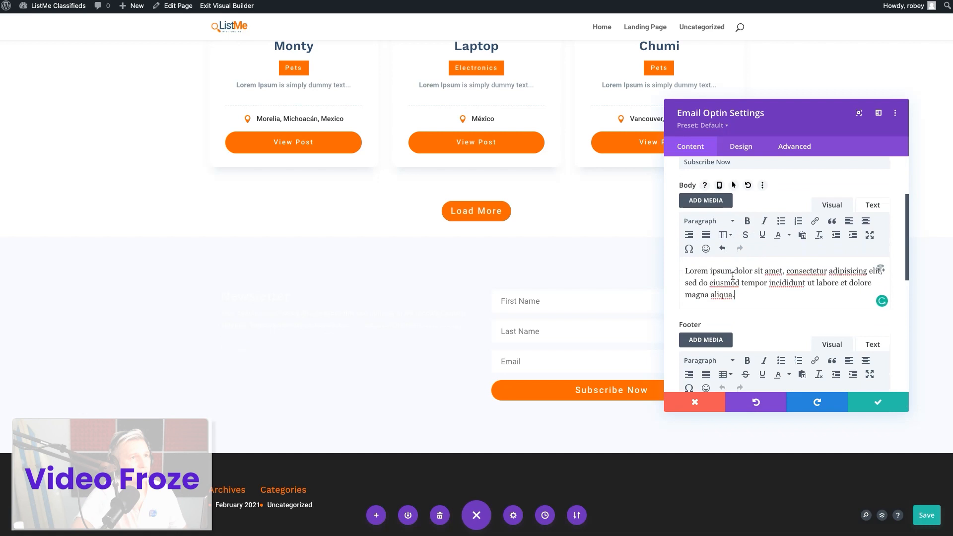
Enable the single name field option in the Email Optin's form fields
scroll(796, 300, down, 3)
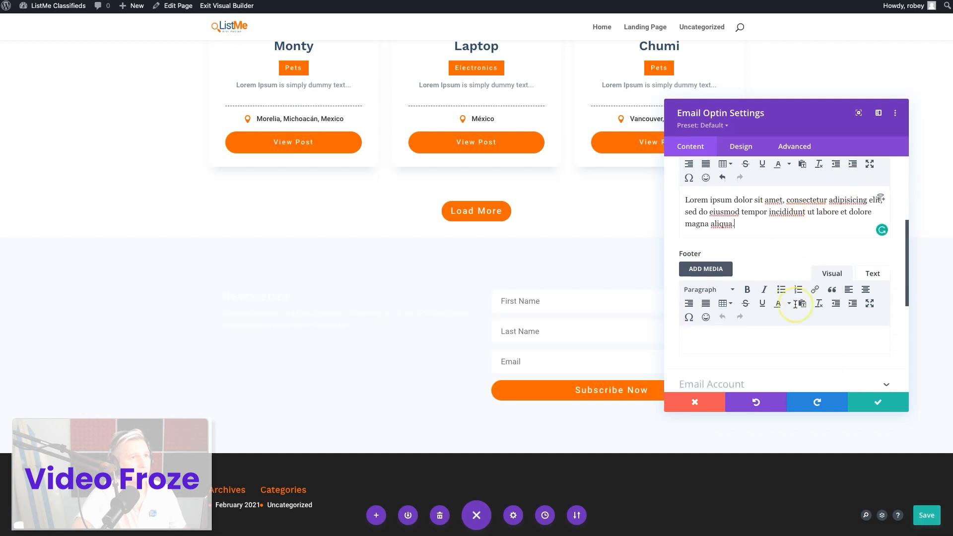
click(758, 326)
scroll(756, 317, up, 2)
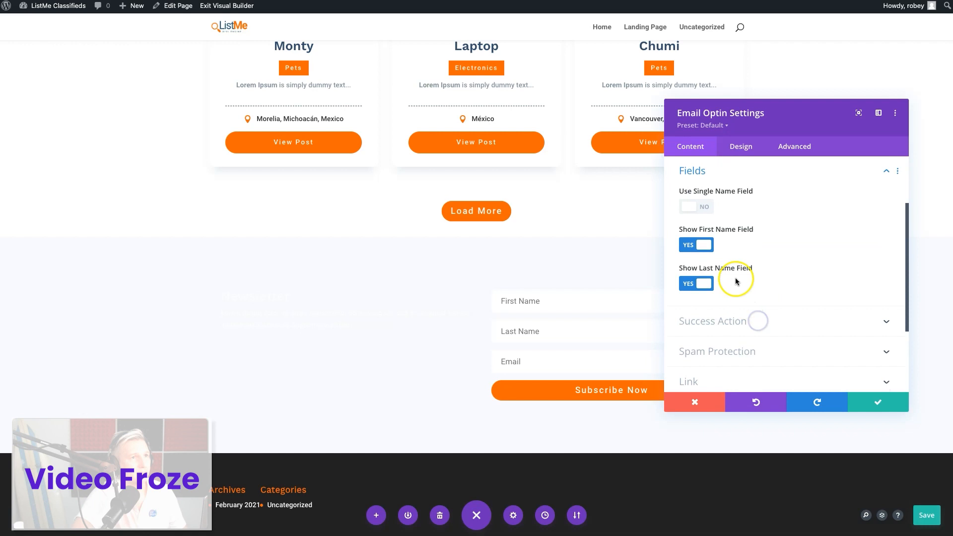
click(701, 208)
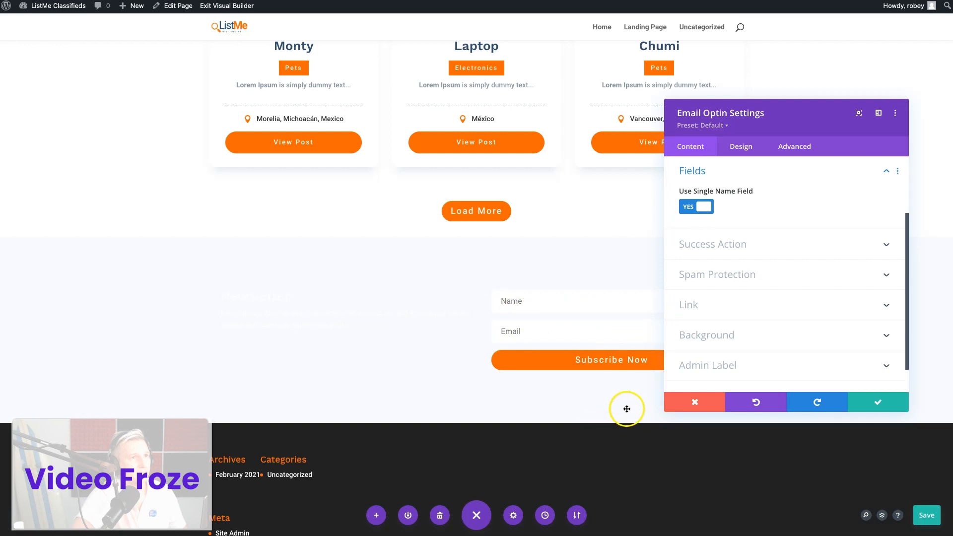
click(740, 279)
click(699, 235)
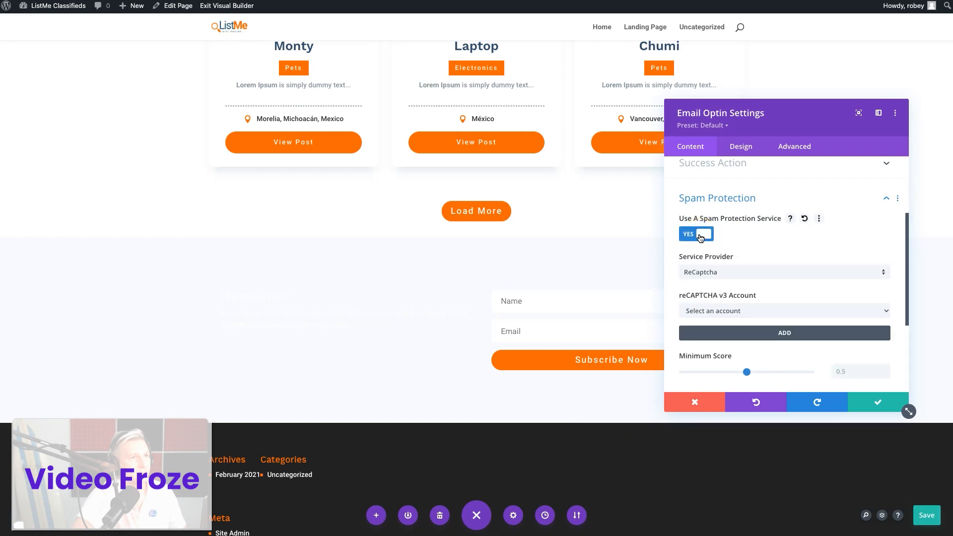
click(700, 235)
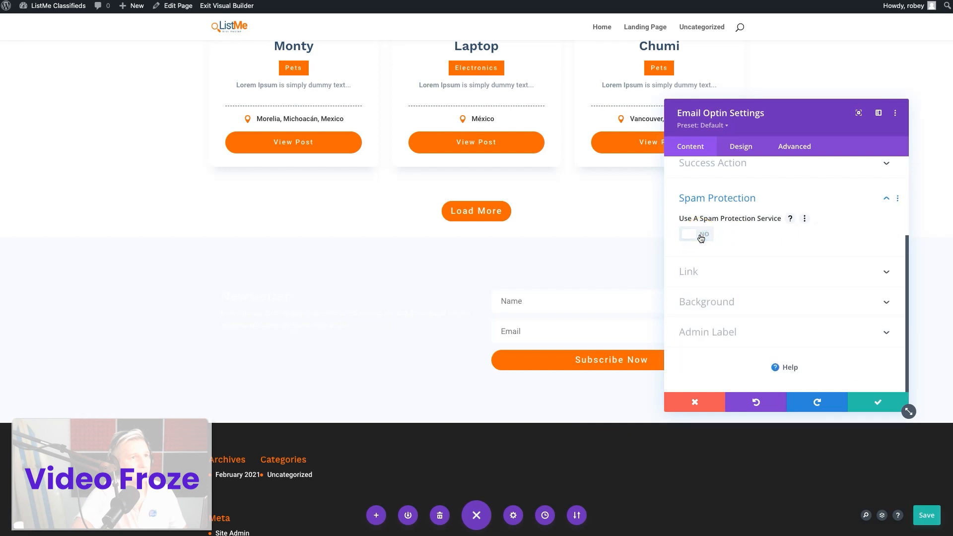
scroll(703, 238, up, 3)
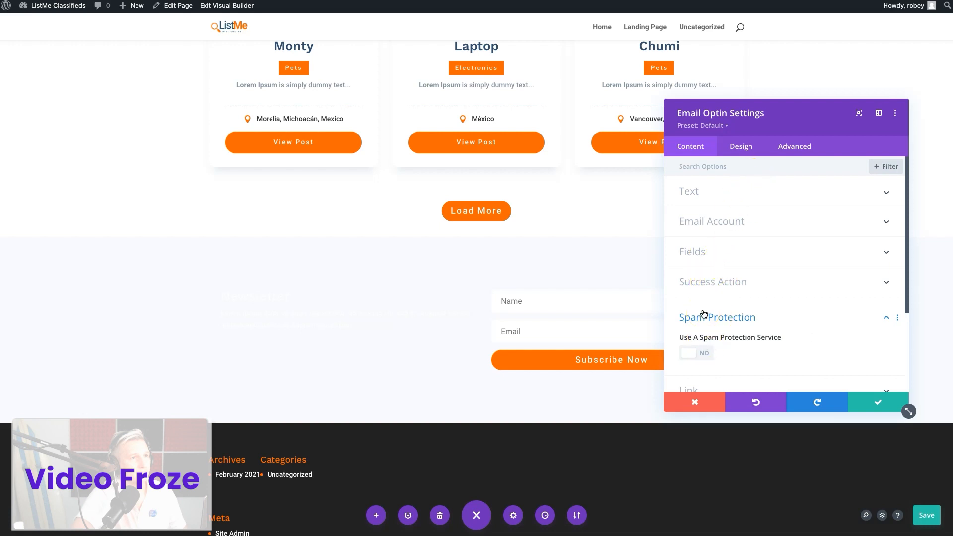
click(759, 225)
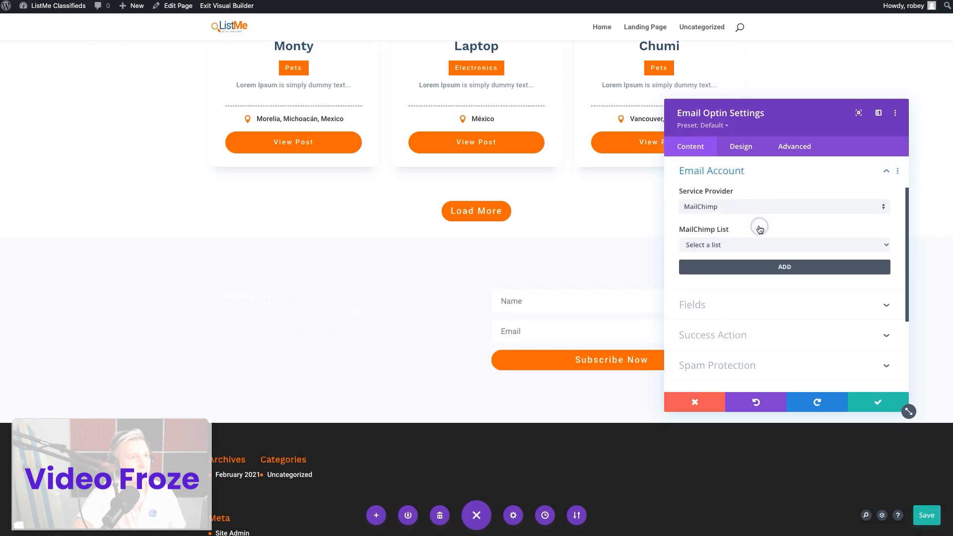
click(733, 206)
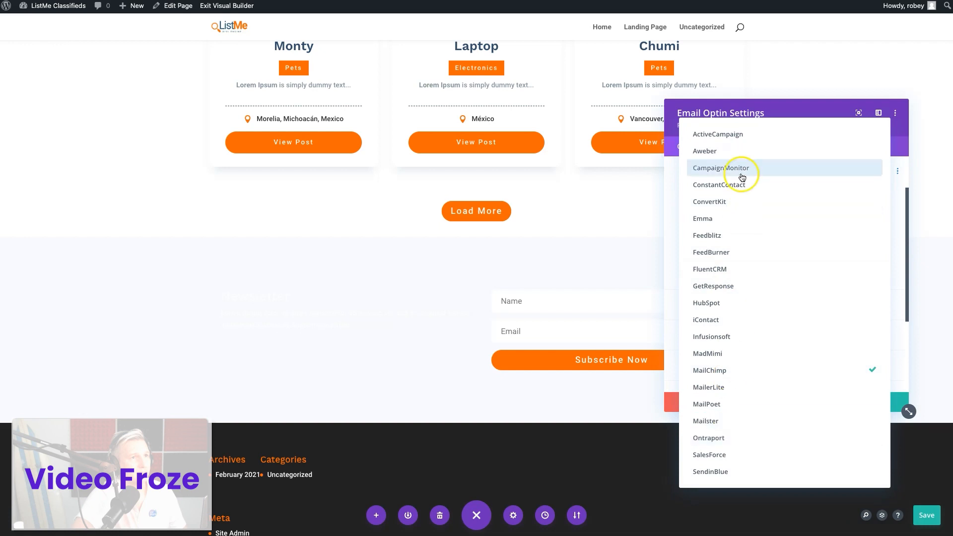
click(812, 110)
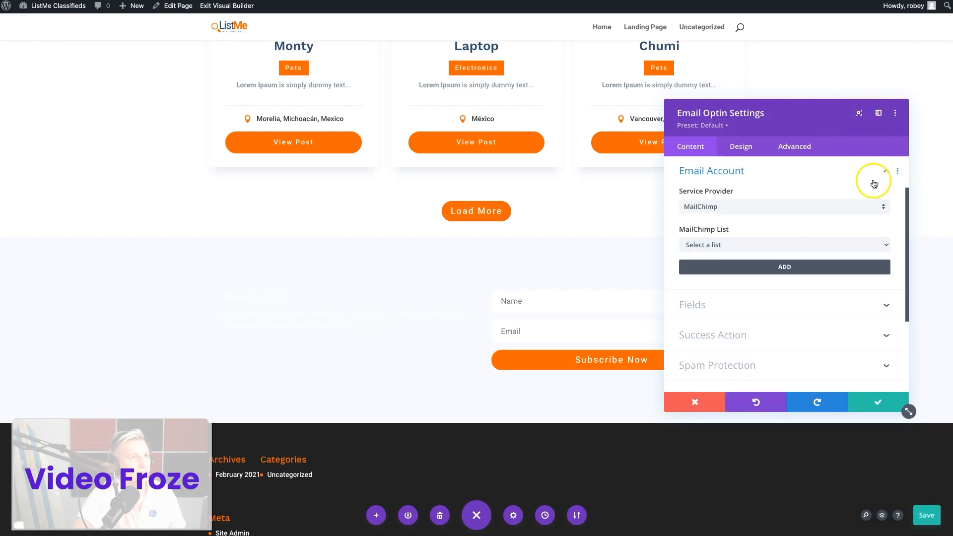
Style the Email Optin's title with the saved dark blue text color and a Semi Bold font weight
click(734, 156)
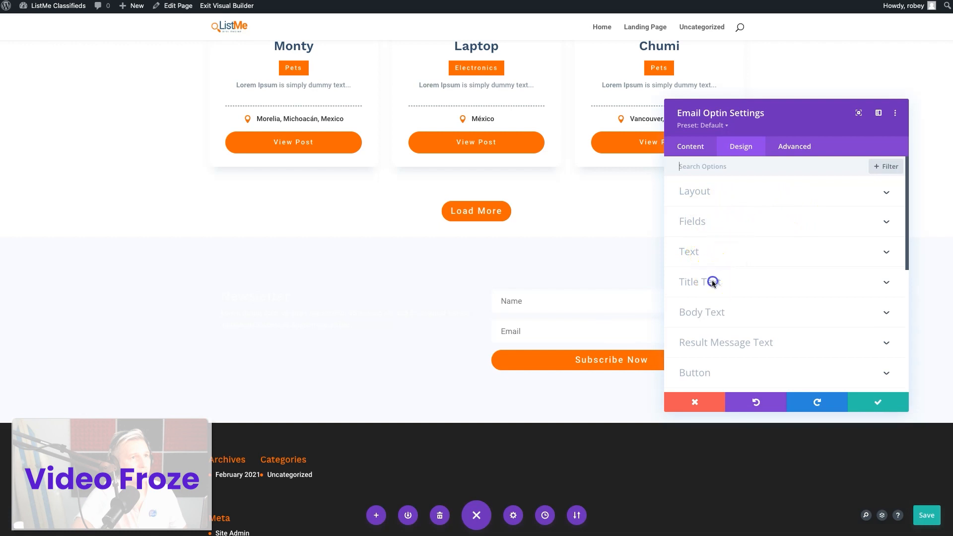
scroll(712, 281, down, 3)
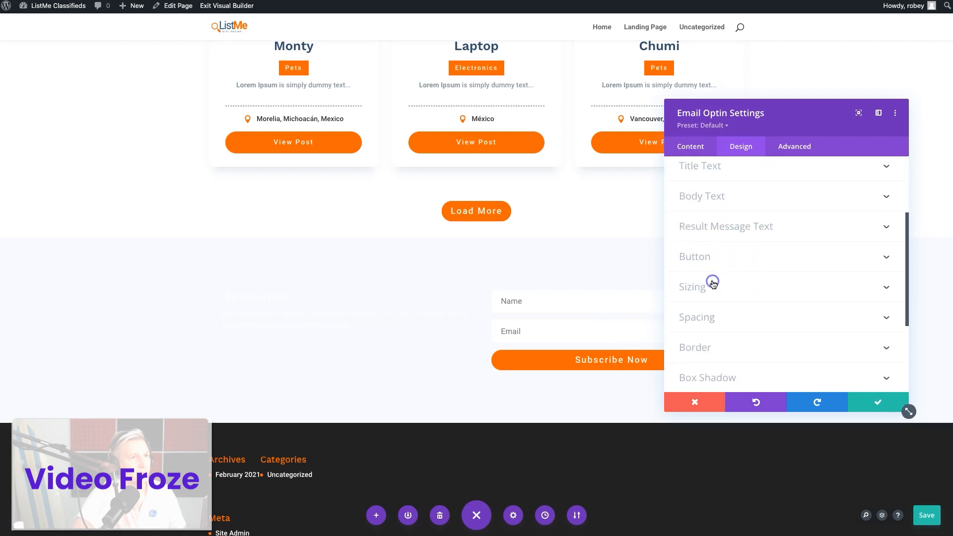
click(730, 168)
scroll(758, 295, down, 2)
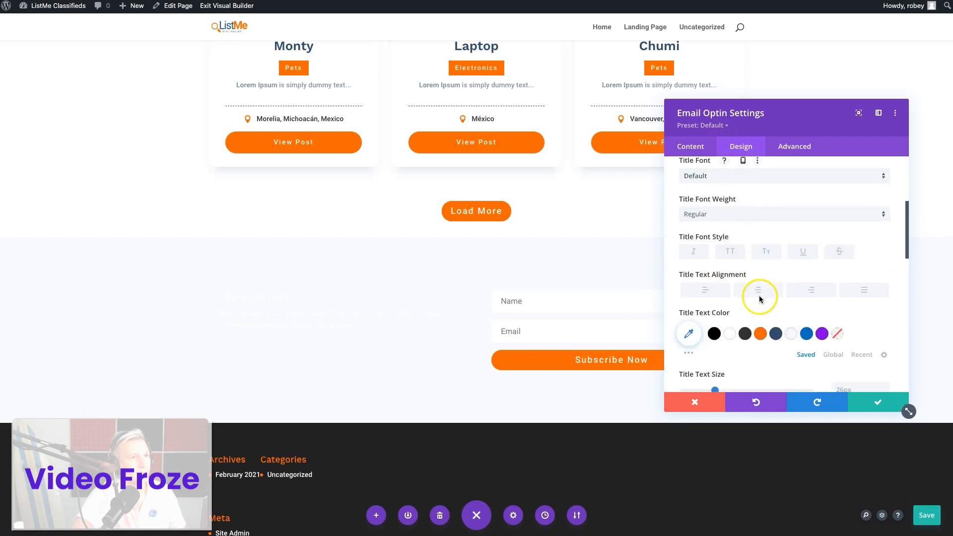
click(776, 333)
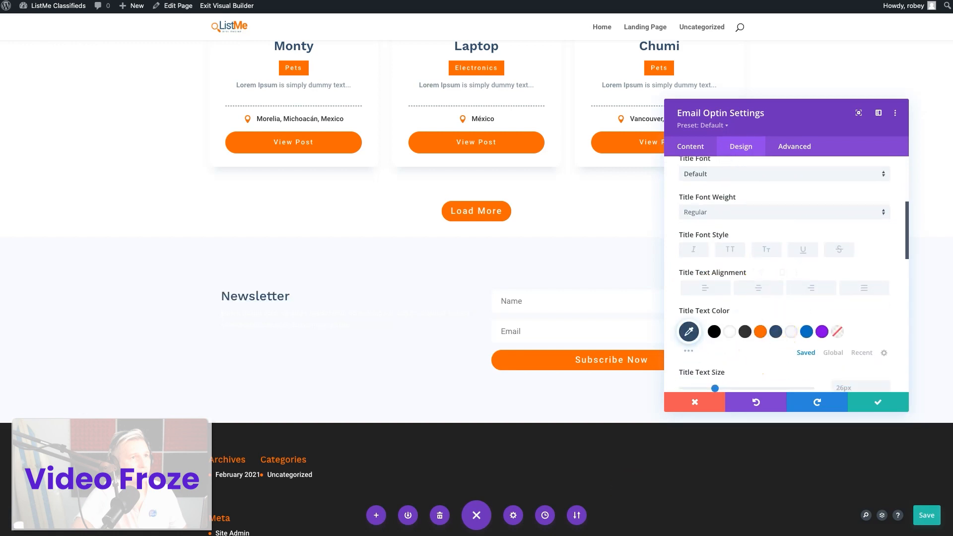
click(753, 211)
click(730, 254)
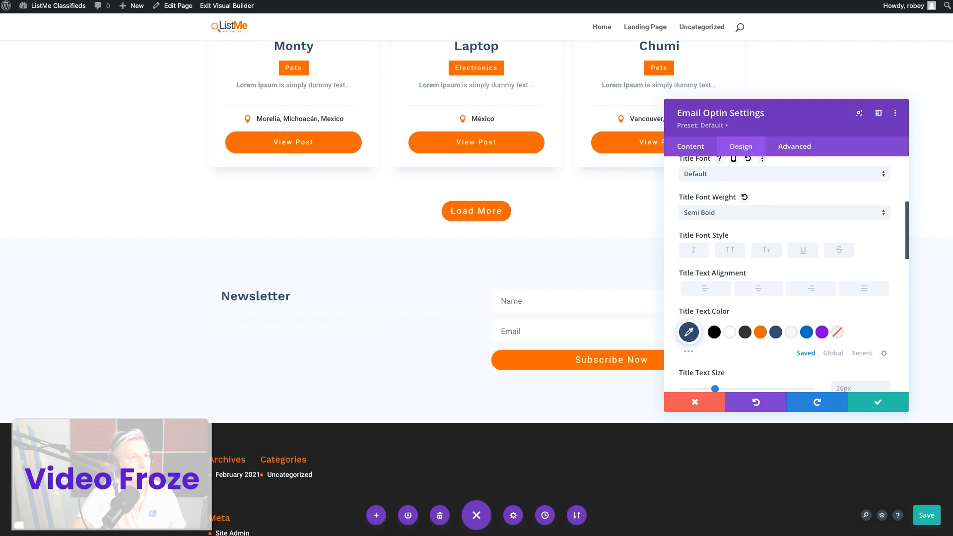
Set the Email Optin's title text size to 60px and its line height to 1.5em
scroll(836, 302, down, 5)
click(849, 215)
text(60px)
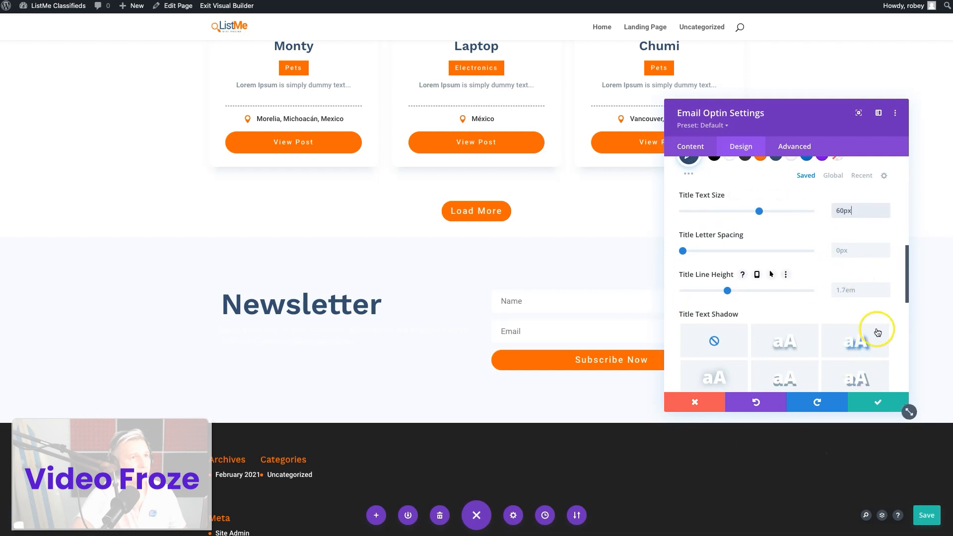
click(885, 292)
click(884, 292)
click(392, 315)
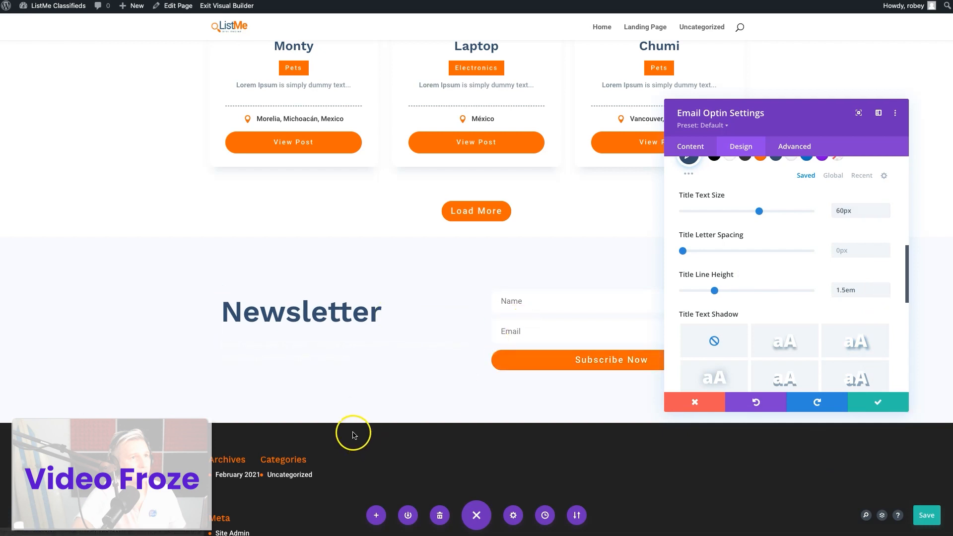
Set the Email Optin's body text color to the saved dark grey swatch, keeping the Light font weight
scroll(715, 270, up, 5)
scroll(716, 271, down, 5)
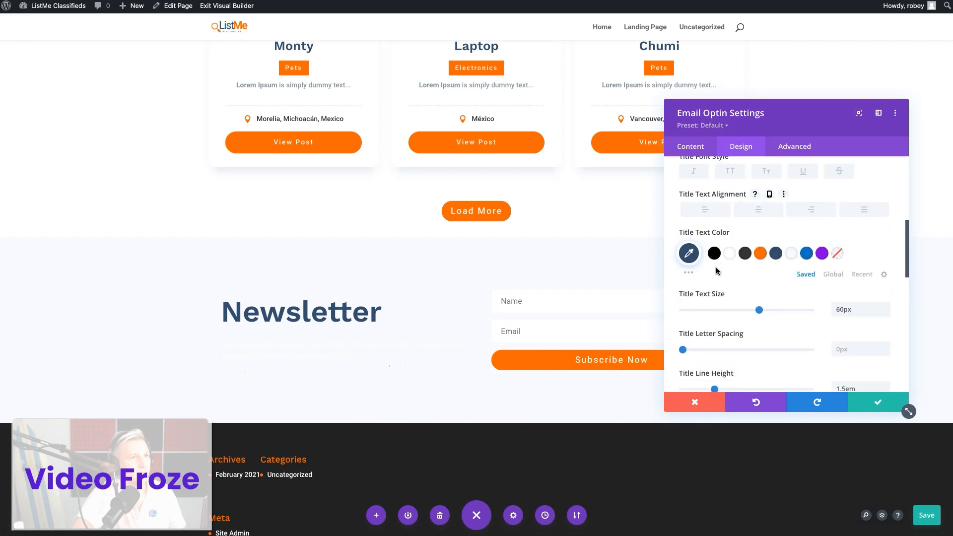
scroll(715, 271, down, 3)
click(721, 243)
click(759, 271)
scroll(759, 253, down, 2)
click(759, 213)
click(749, 228)
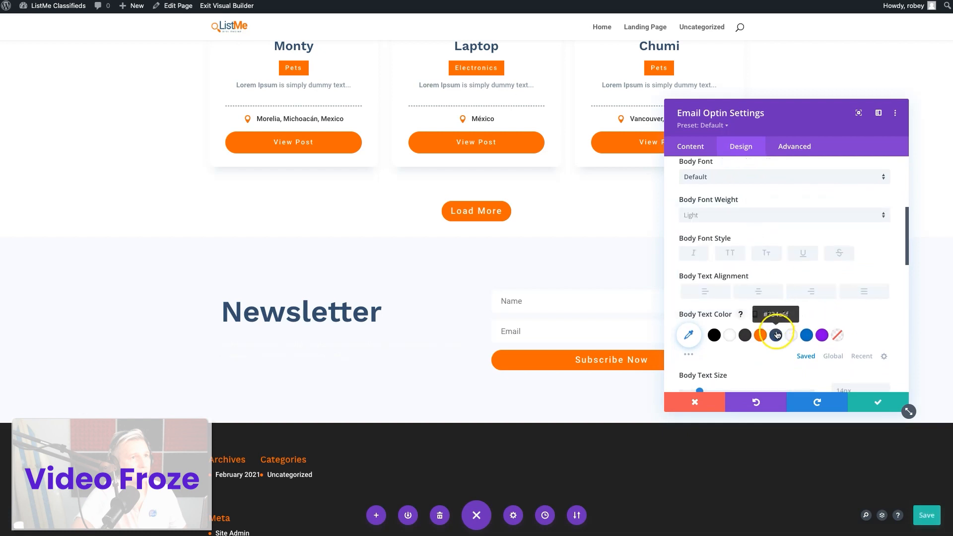
click(746, 335)
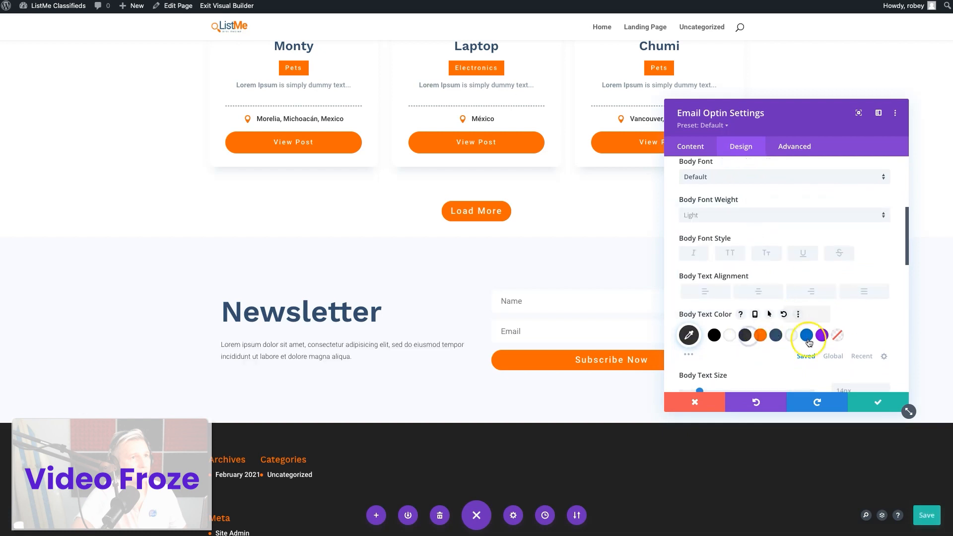
Set the Email Optin's body text size to 16px
scroll(876, 344, down, 2)
click(885, 337)
click(885, 337)
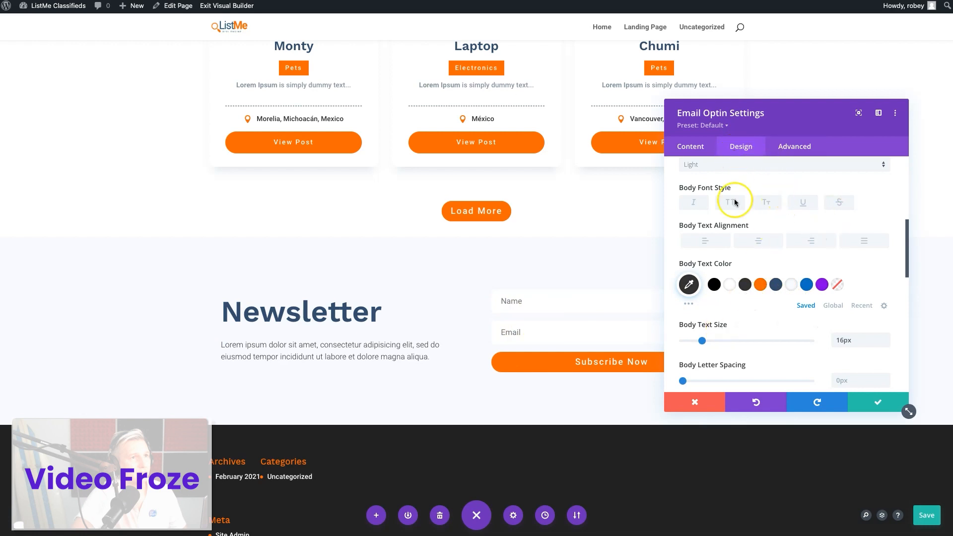
Give the Email Optin's button custom styles with a 0px border radius, and save the module settings and the page
scroll(738, 276, down, 8)
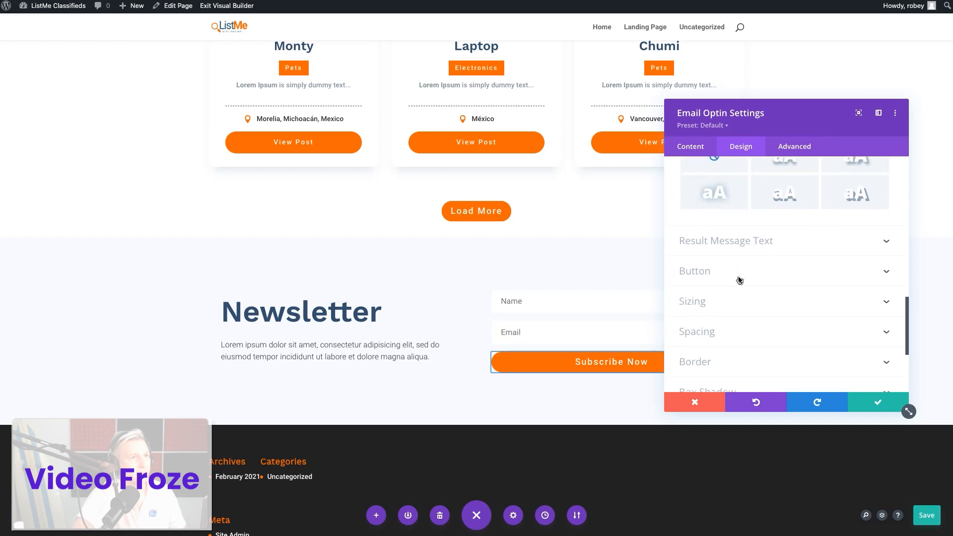
click(738, 277)
click(698, 207)
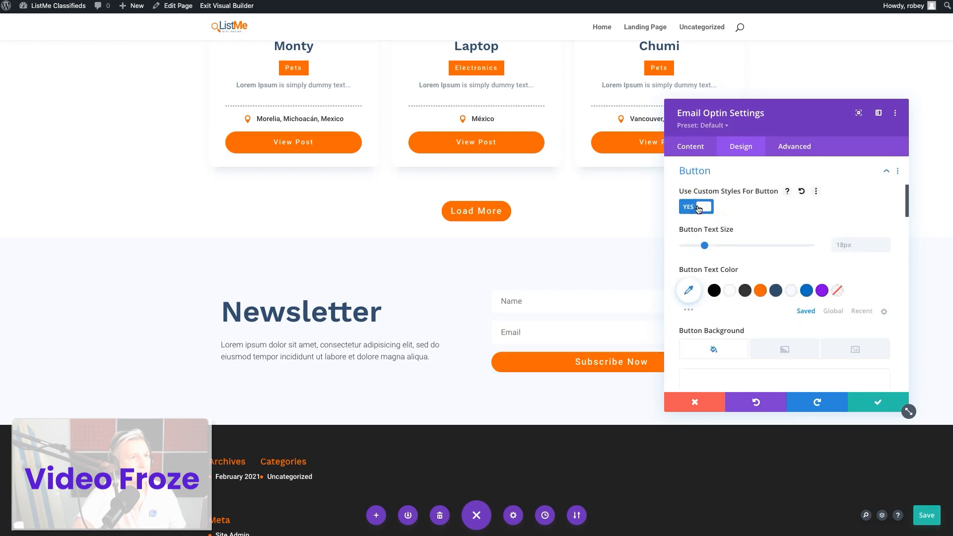
scroll(736, 319, down, 5)
scroll(736, 322, down, 4)
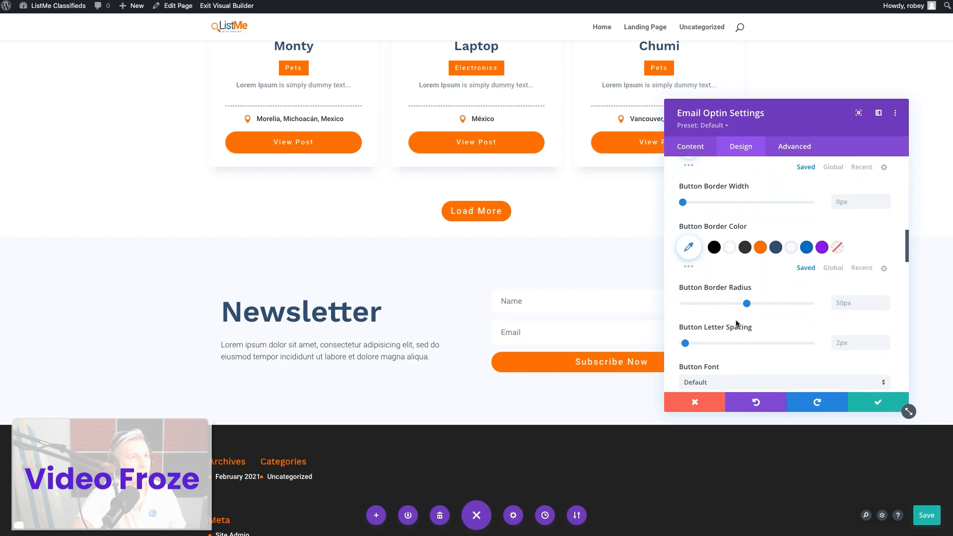
click(837, 302)
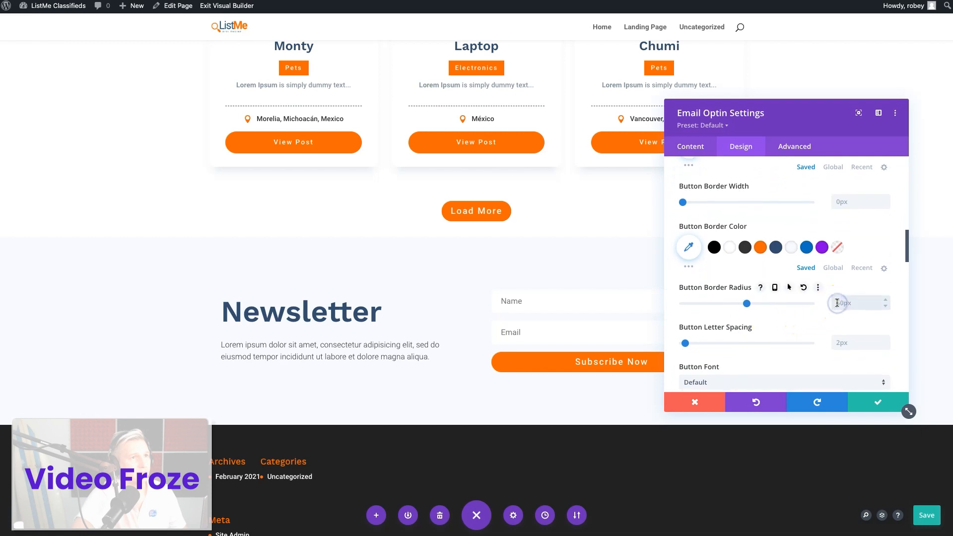
text(0)
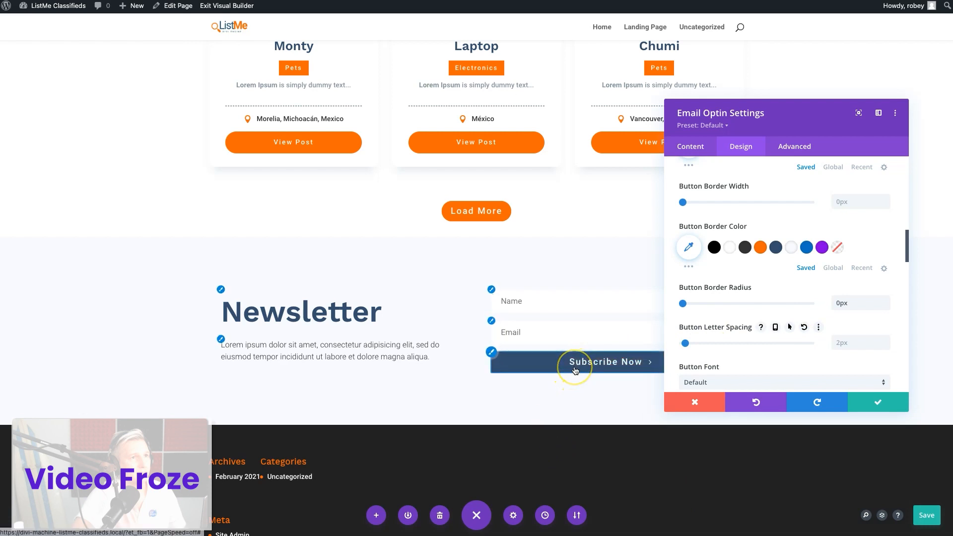
click(847, 400)
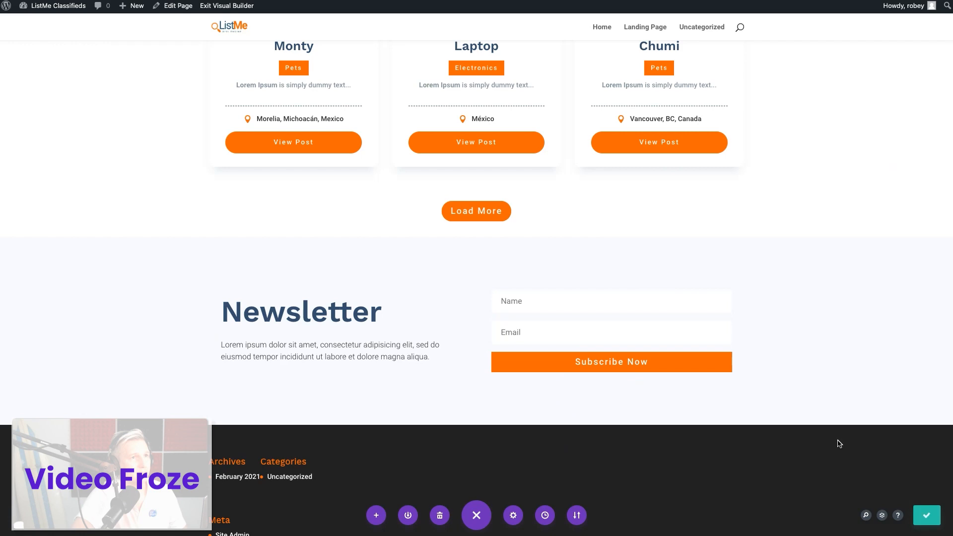
click(923, 516)
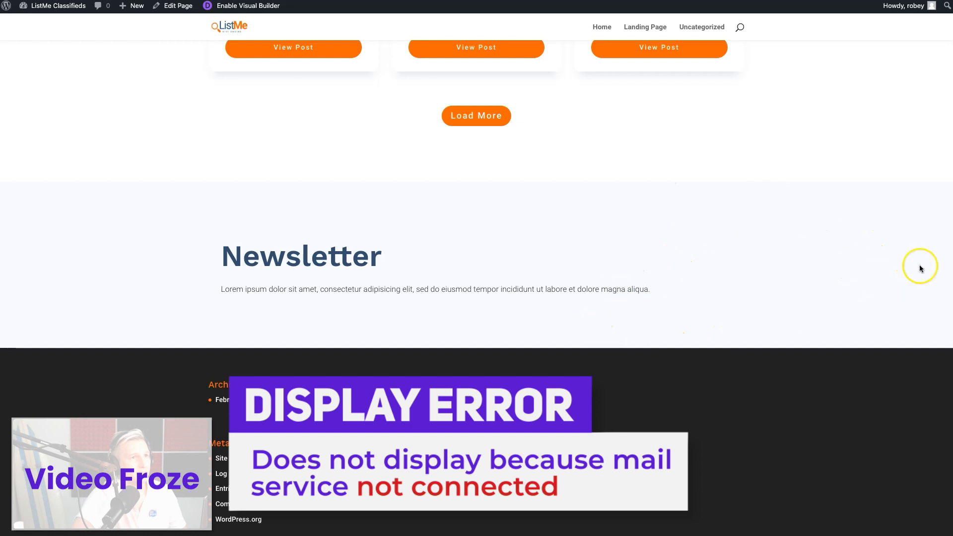
Review the live landing page from the Newsletter section up through the listings and Why List Me? section to the hero
scroll(740, 333, up, 8)
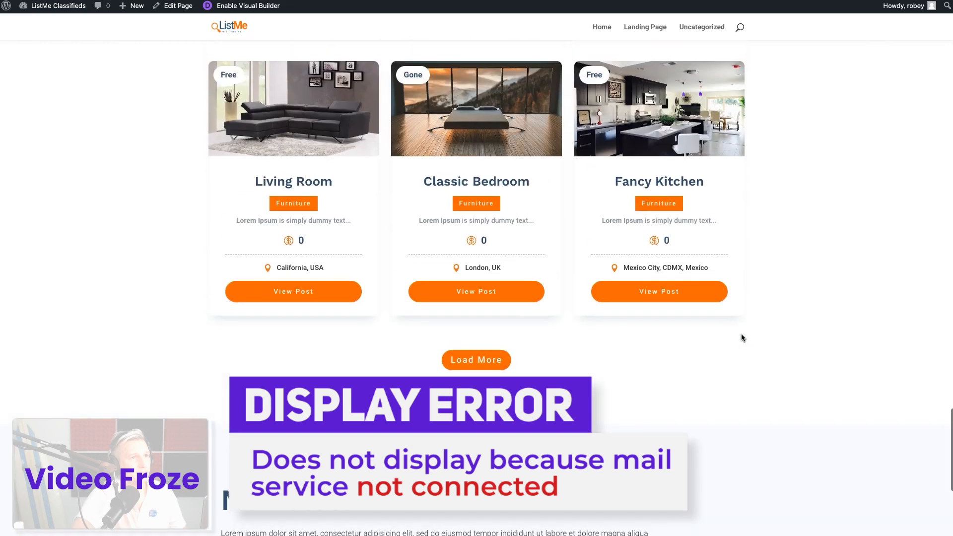
scroll(741, 335, down, 8)
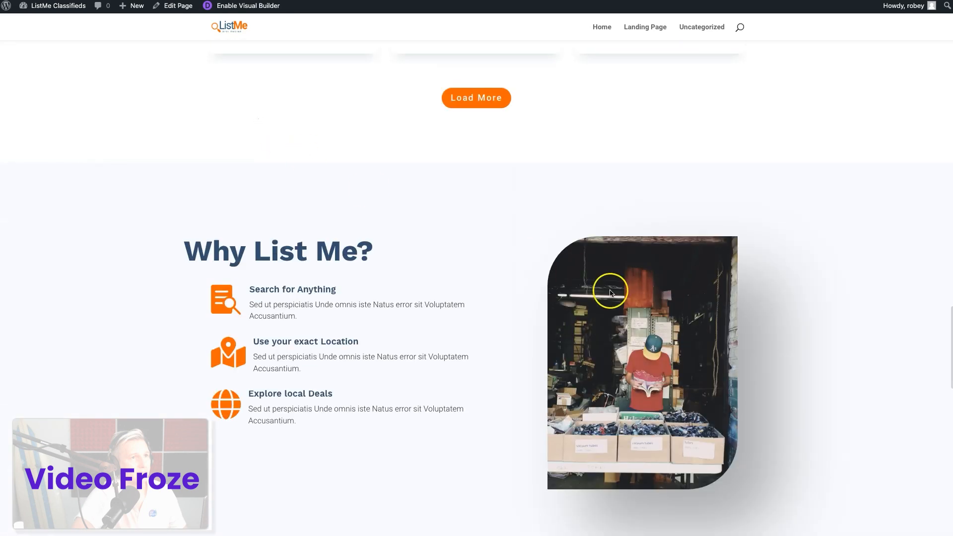
scroll(609, 292, up, 1)
scroll(610, 292, down, 3)
scroll(610, 292, up, 7)
scroll(610, 293, up, 20)
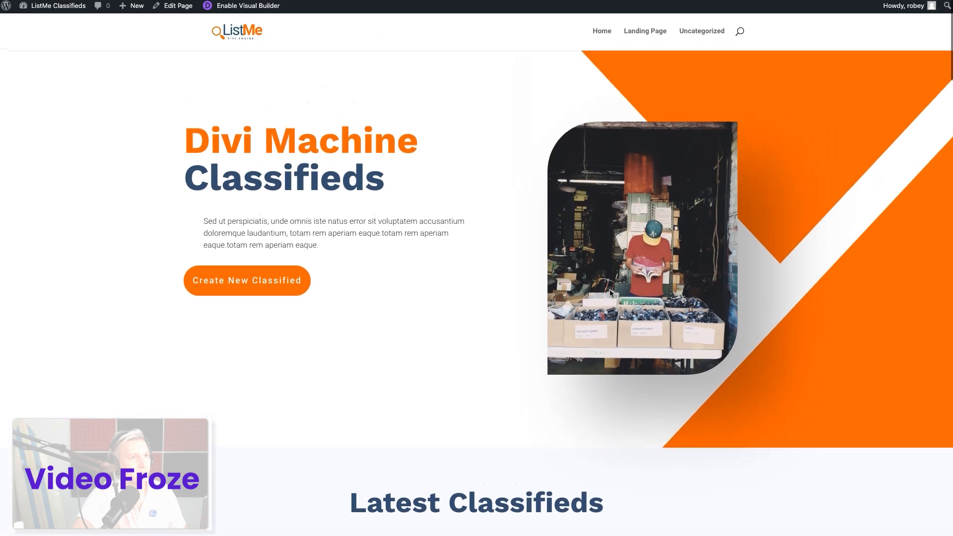